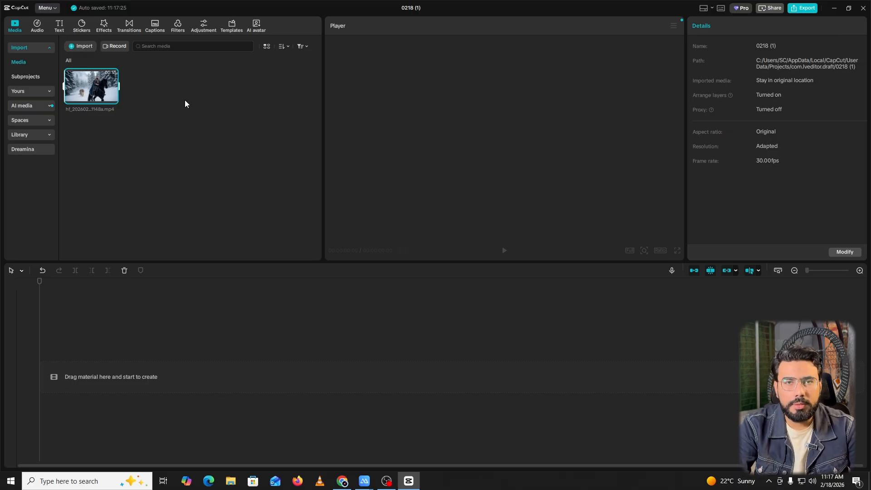
Step: Add the 12-second snowy horse-and-tiger clip to the project 0218 (1) timeline
{"action": "left_click", "coordinate": [113, 100]}
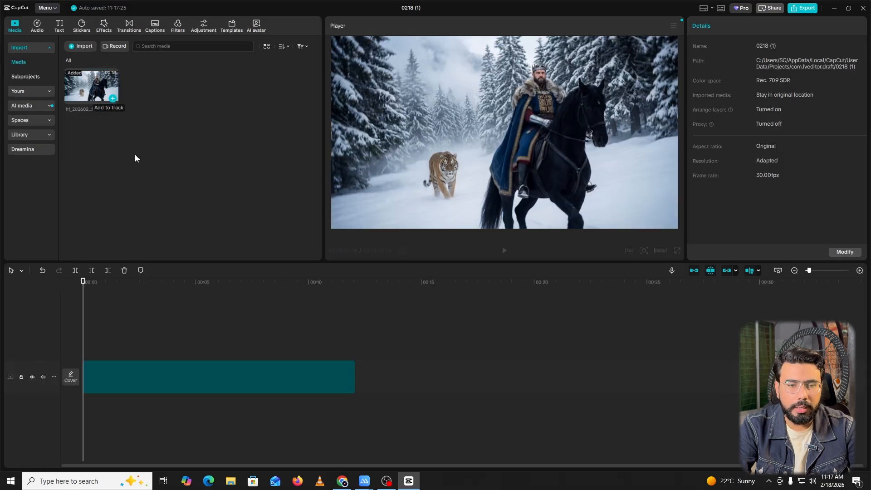
{"action": "left_click", "coordinate": [120, 379]}
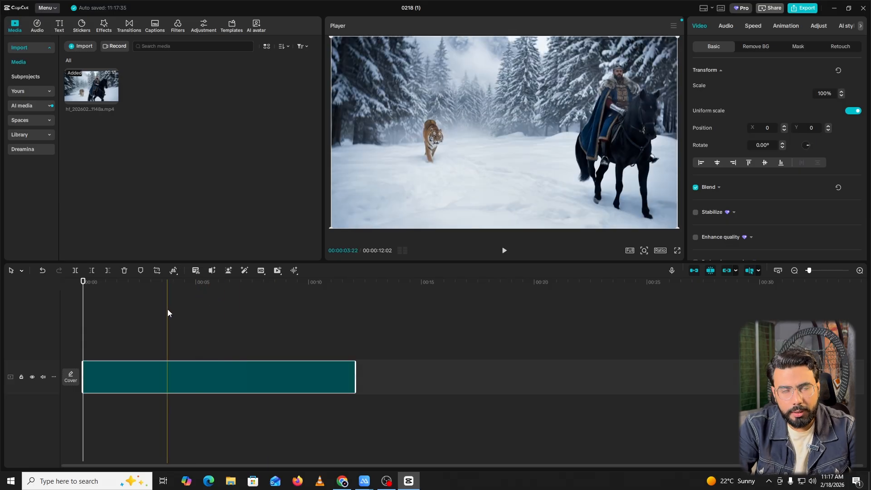
{"action": "left_click", "coordinate": [168, 310]}
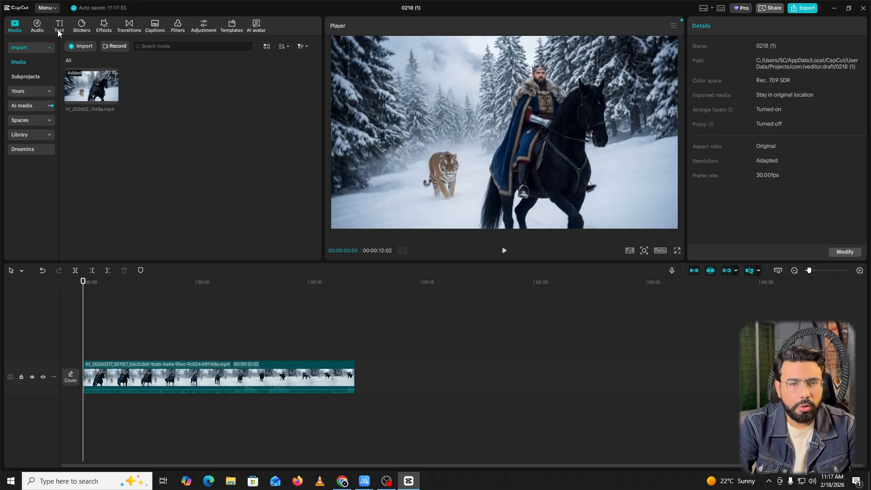
{"action": "left_click", "coordinate": [61, 24]}
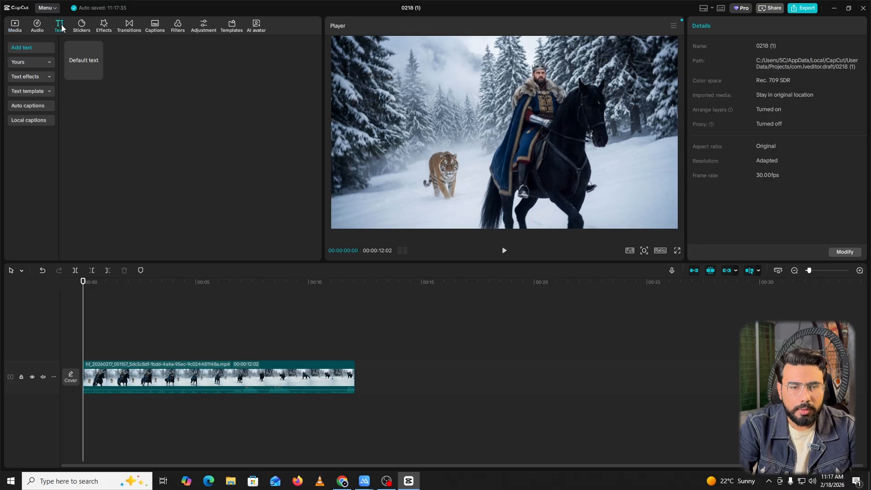
{"action": "left_click", "coordinate": [115, 325]}
{"action": "left_click", "coordinate": [86, 301]}
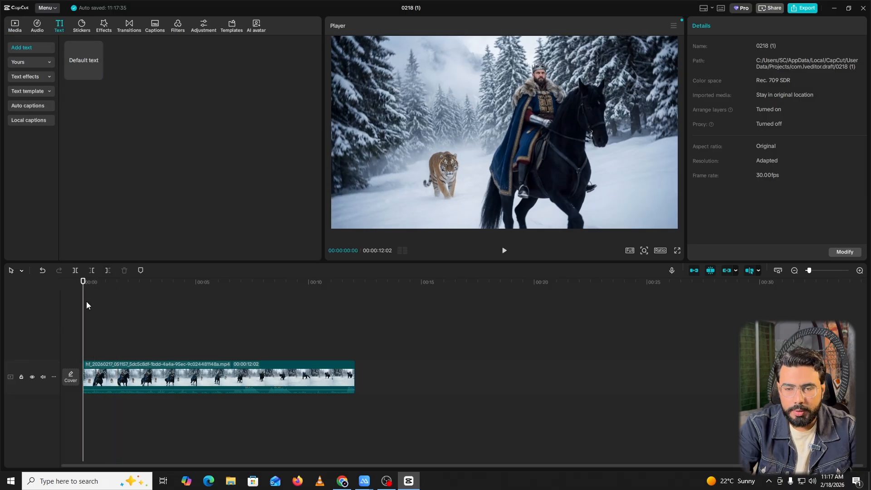
{"action": "left_click", "coordinate": [813, 481]}
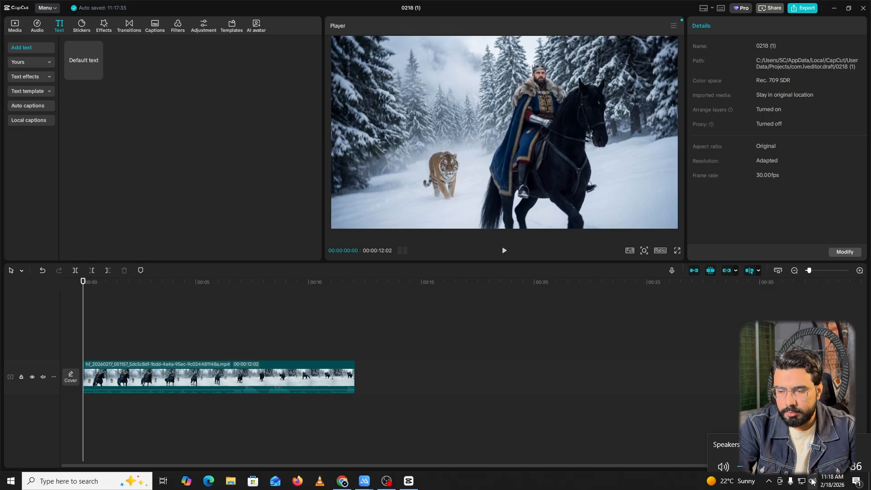
{"action": "left_click", "coordinate": [504, 253]}
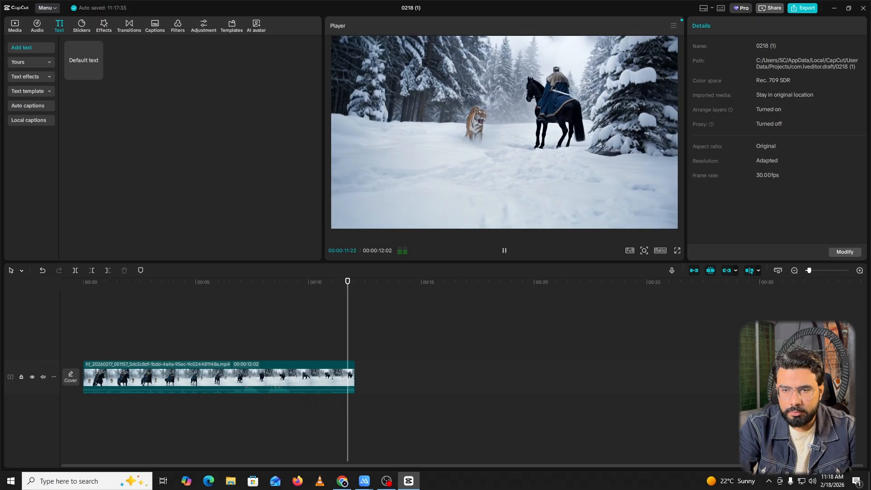
{"action": "left_click_drag", "start_coordinate": [243, 308], "coordinate": [0, 324]}
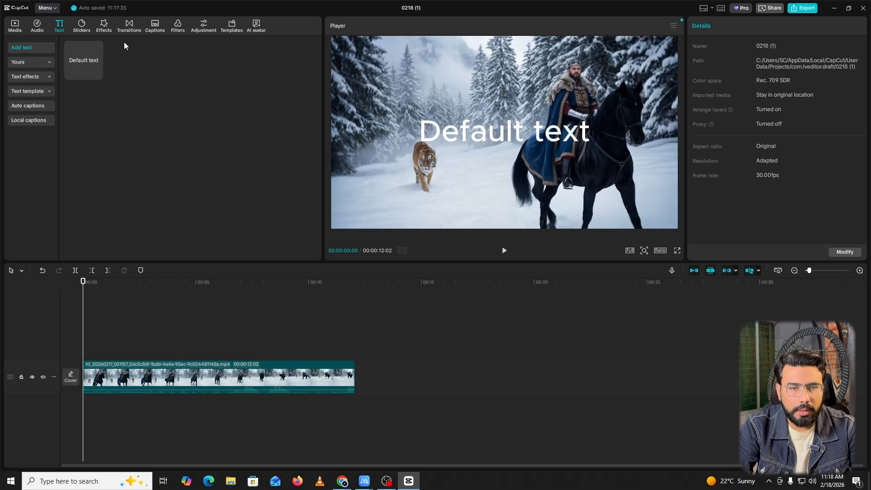
Step: Add a default text clip and line it up with the start of the video
{"action": "mouse_move", "coordinate": [100, 61]}
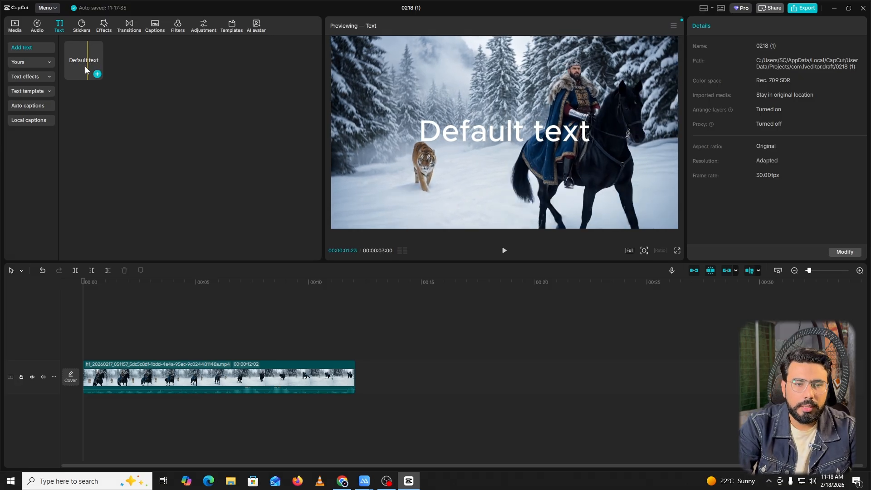
{"action": "left_click", "coordinate": [97, 74]}
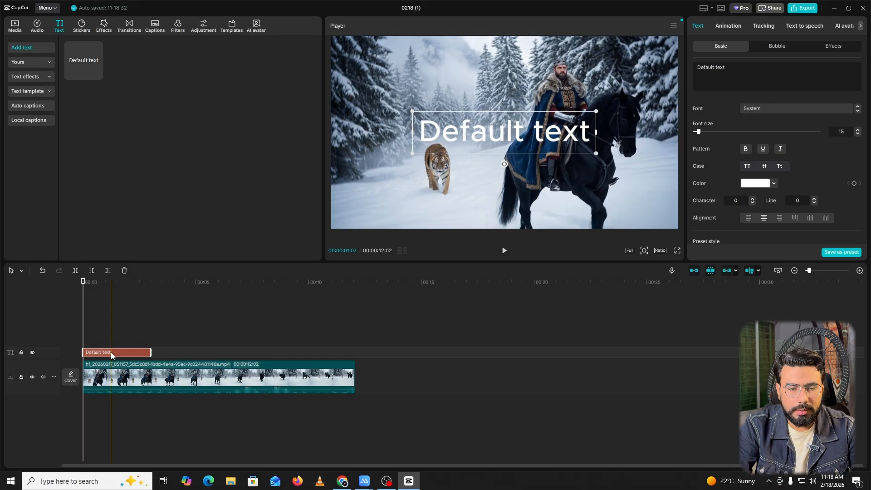
{"action": "mouse_move", "coordinate": [111, 352]}
{"action": "left_mouse_down"}
{"action": "mouse_move", "coordinate": [127, 348]}
{"action": "mouse_move", "coordinate": [105, 354]}
{"action": "left_mouse_up"}
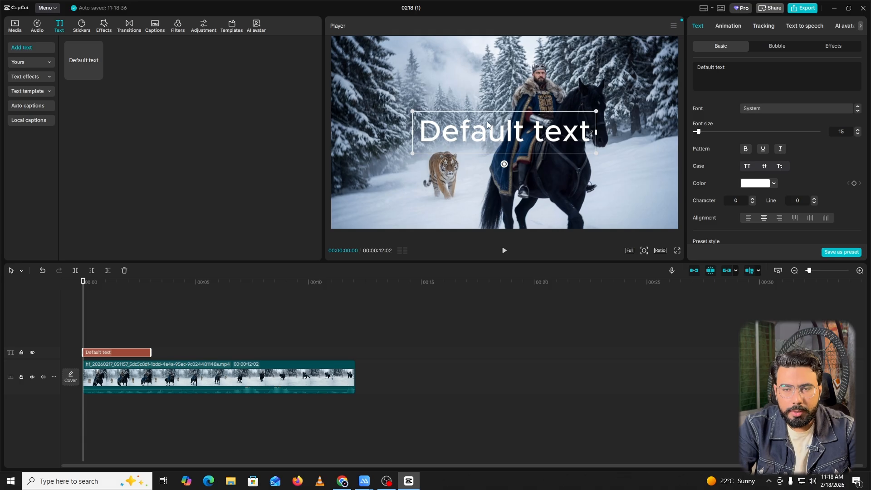
Step: Change the title text to 'Seven Degree Solutions'
{"action": "double_click", "coordinate": [441, 127]}
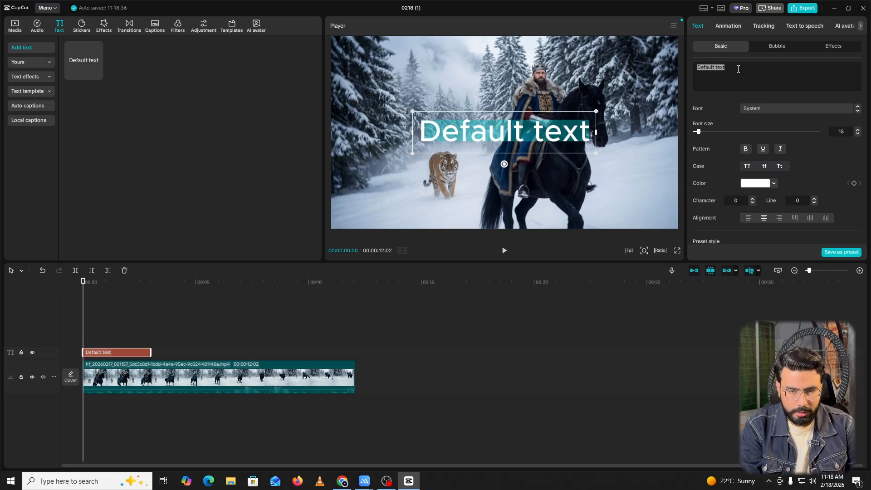
{"action": "type", "text": "Se"}
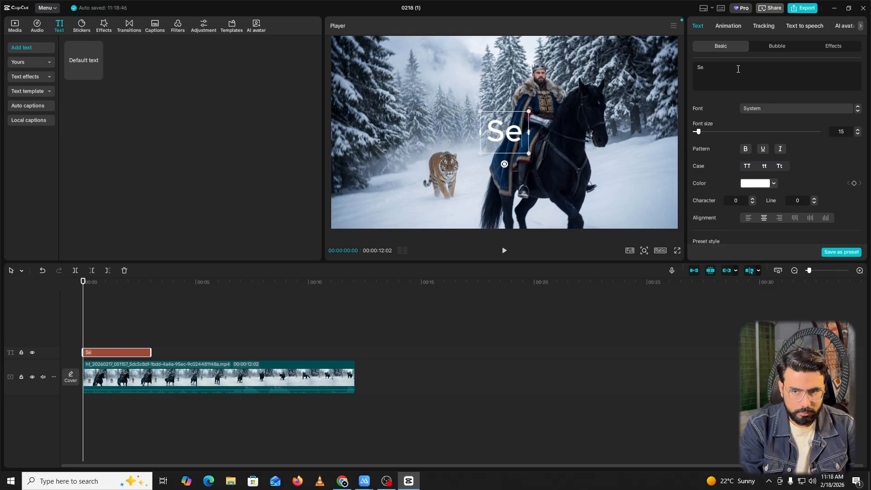
{"action": "type", "text": "ven De"}
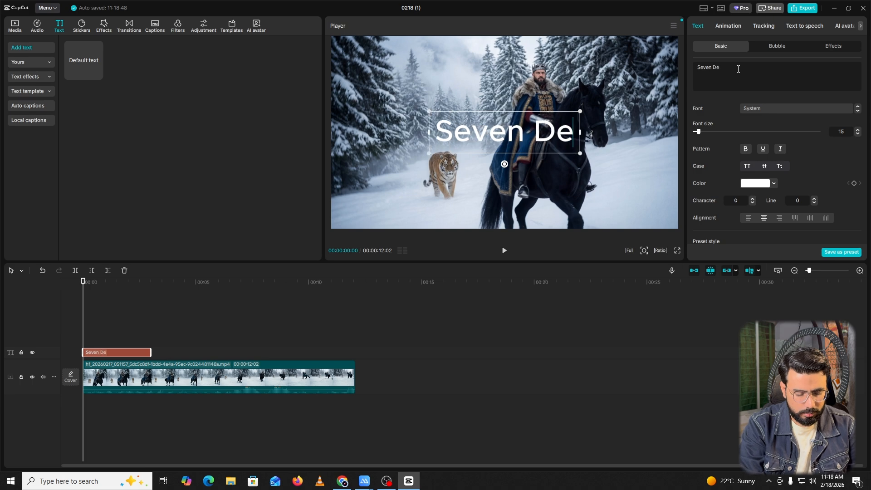
{"action": "type", "text": "gree Sol"}
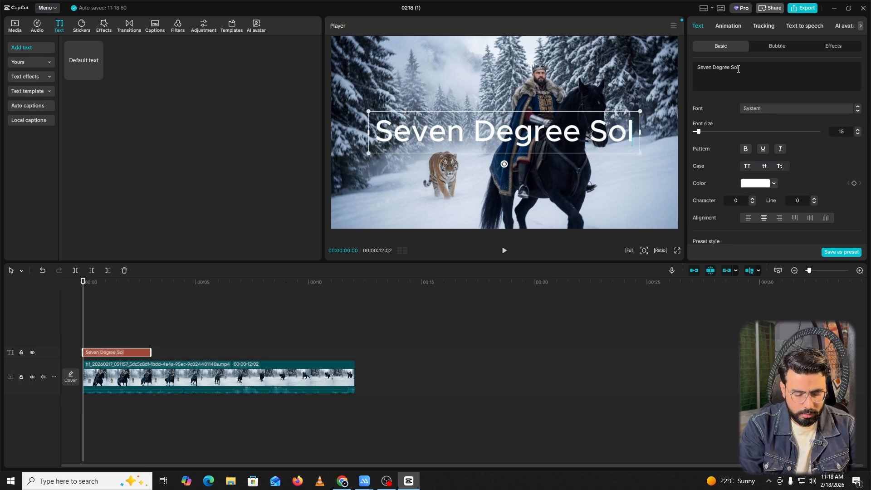
{"action": "type", "text": "utions"}
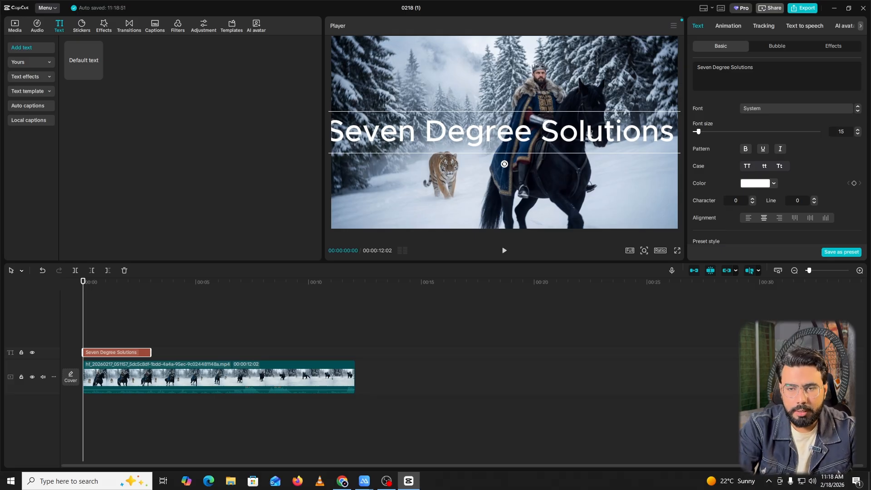
{"action": "left_click", "coordinate": [532, 185]}
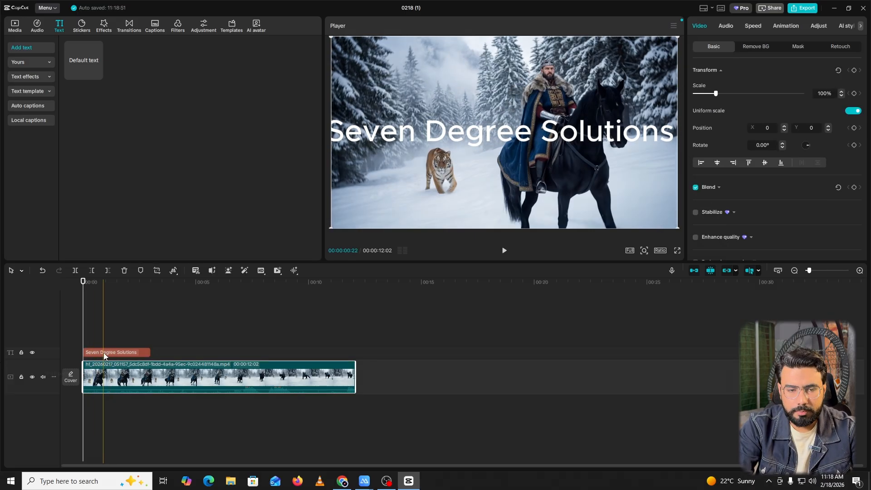
Step: Move the Seven Degree Solutions title left and resize its box to fit one line
{"action": "left_click", "coordinate": [108, 352]}
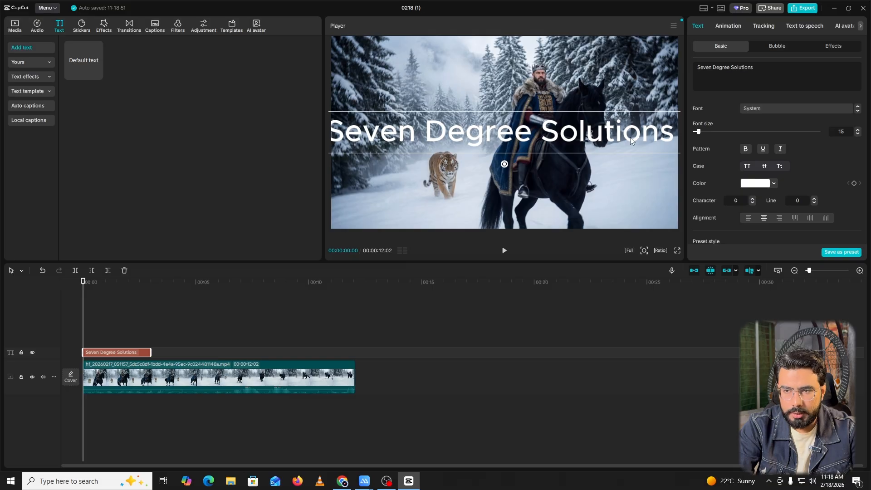
{"action": "left_click_drag", "start_coordinate": [622, 126], "coordinate": [570, 134]}
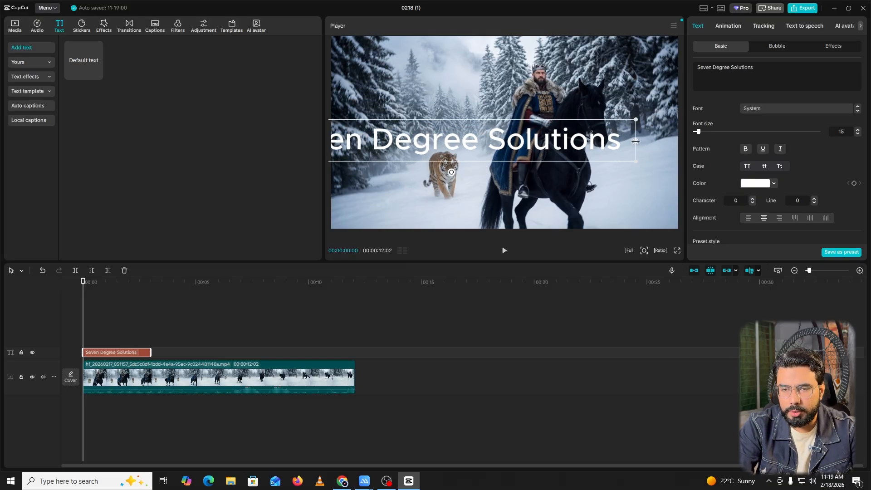
{"action": "left_click_drag", "start_coordinate": [635, 141], "coordinate": [526, 133]}
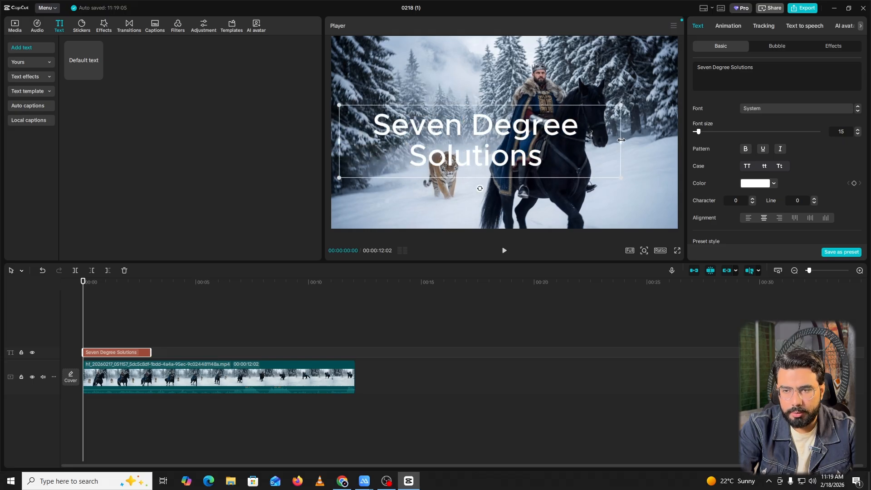
{"action": "left_click_drag", "start_coordinate": [621, 140], "coordinate": [664, 141]}
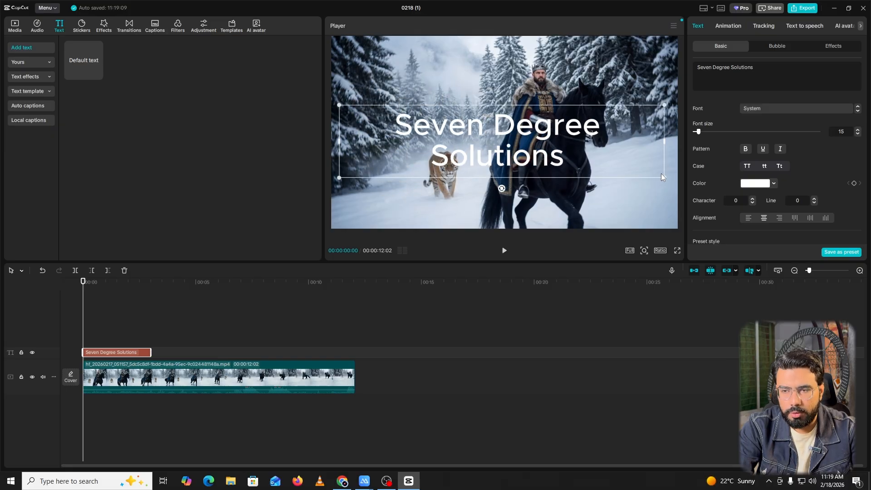
{"action": "left_click_drag", "start_coordinate": [664, 178], "coordinate": [578, 158]}
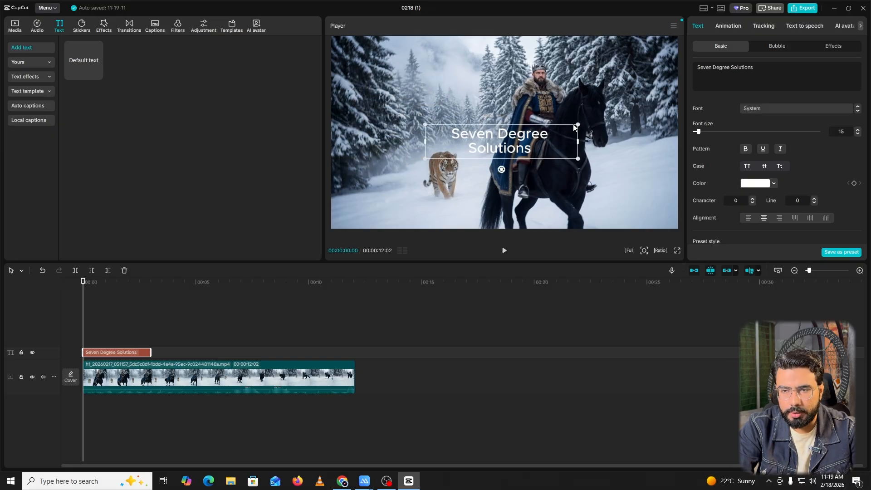
{"action": "left_click_drag", "start_coordinate": [579, 127], "coordinate": [610, 138]}
{"action": "left_click", "coordinate": [229, 312]}
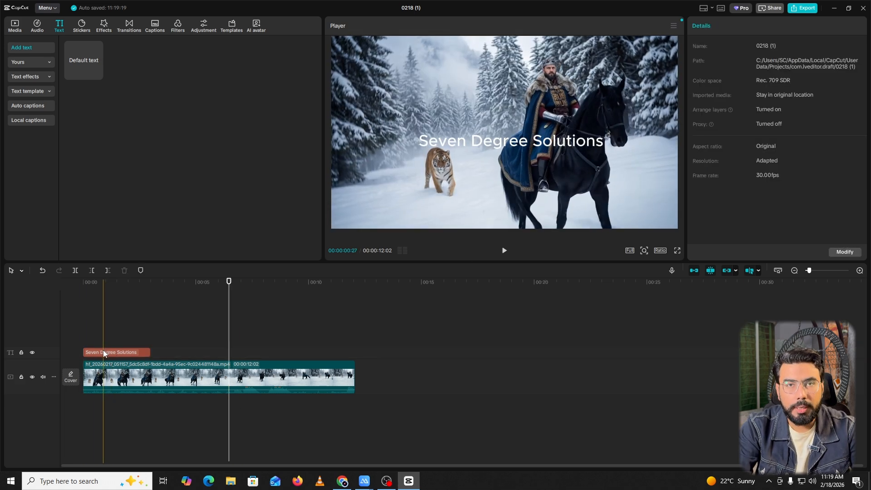
{"action": "left_click", "coordinate": [103, 353]}
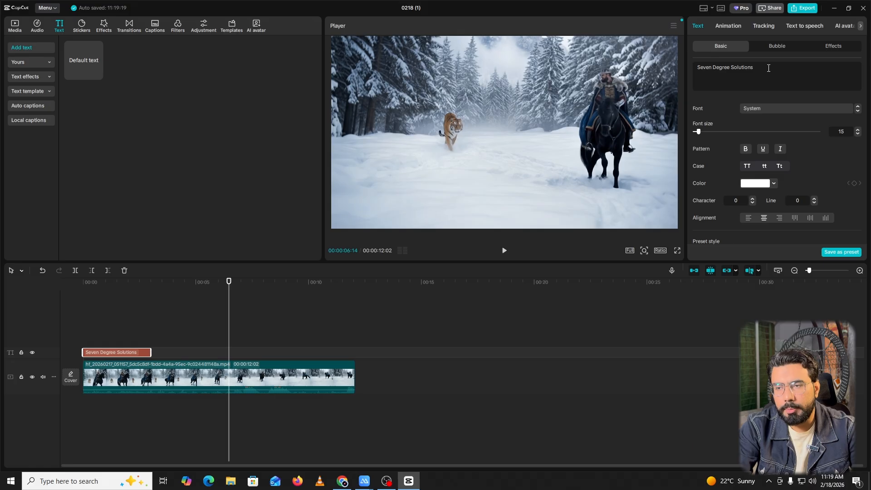
Step: Replace the title wording with the creator's full name and scale it up slightly
{"action": "left_click", "coordinate": [119, 313]}
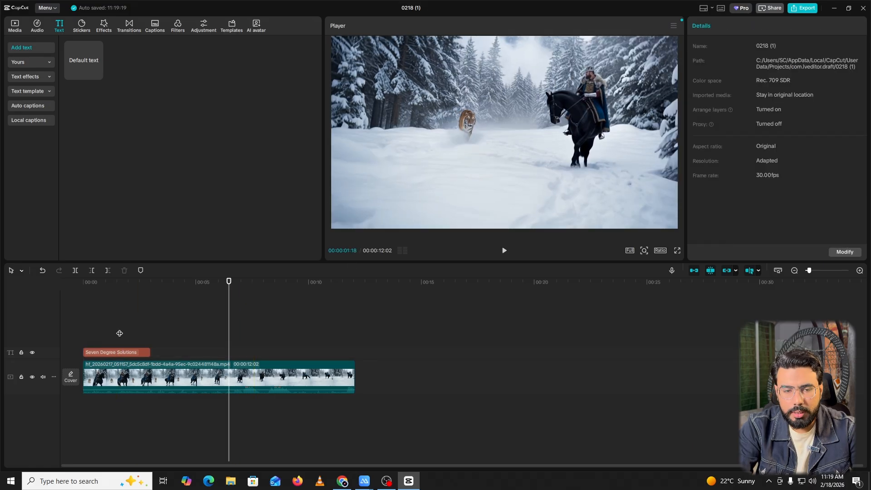
{"action": "left_click", "coordinate": [119, 353]}
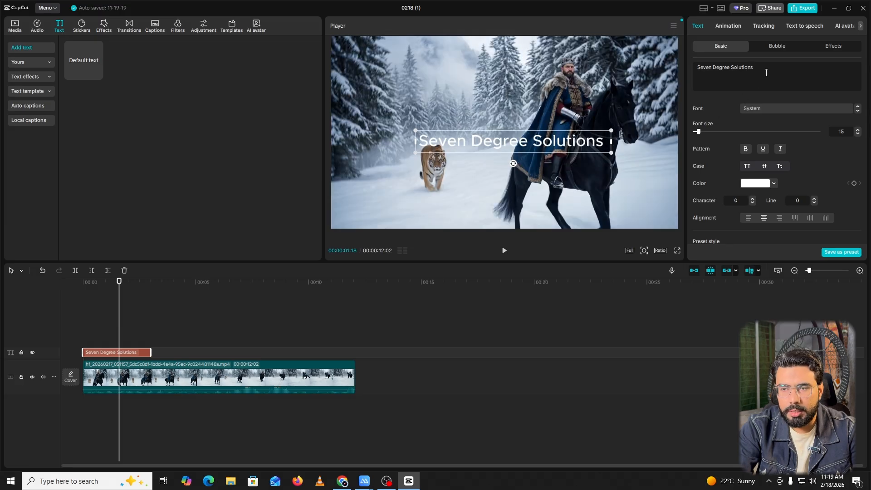
{"action": "left_click_drag", "start_coordinate": [752, 67], "coordinate": [677, 69]}
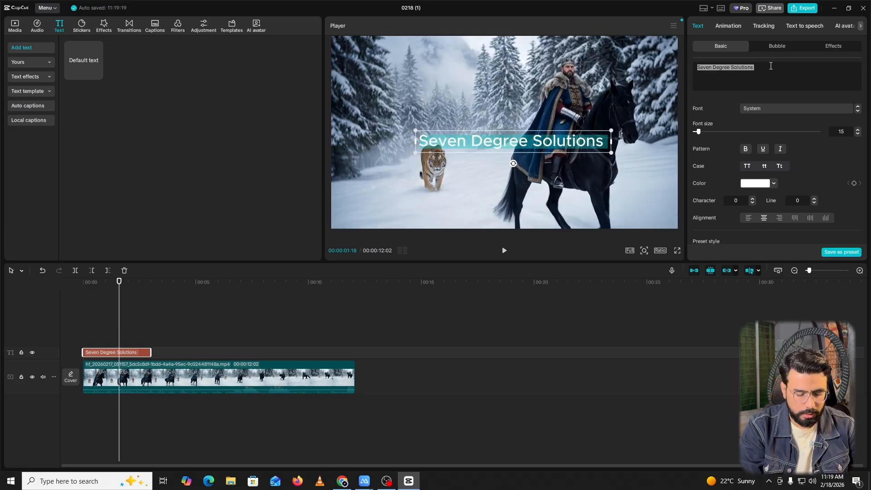
{"action": "type", "text": "h"}
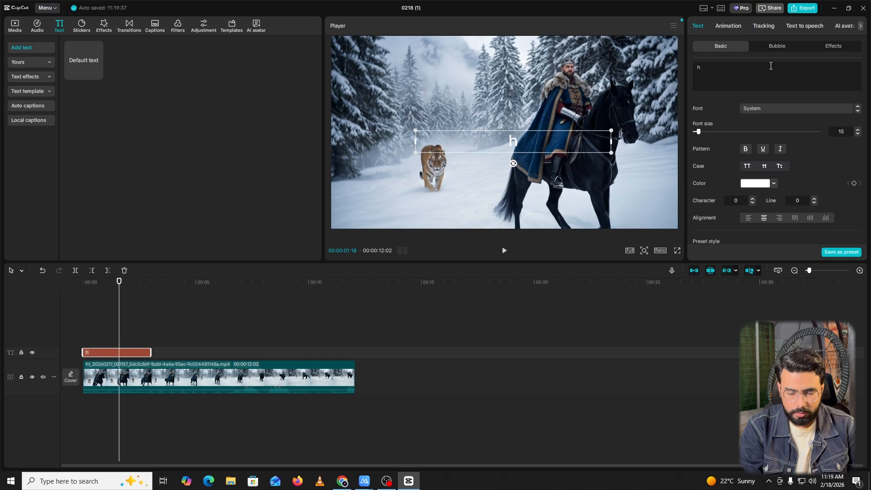
{"action": "key", "text": "BackSpace"}
{"action": "type", "text": "Ha"}
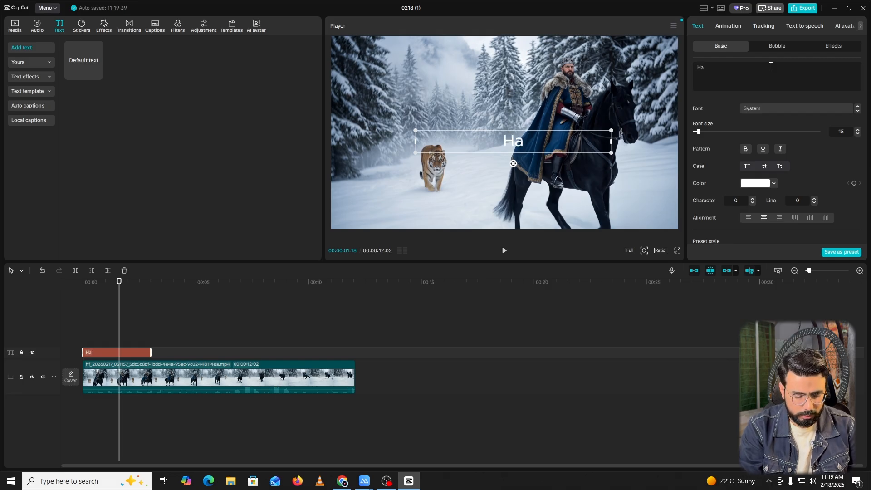
{"action": "type", "text": "mza KH"}
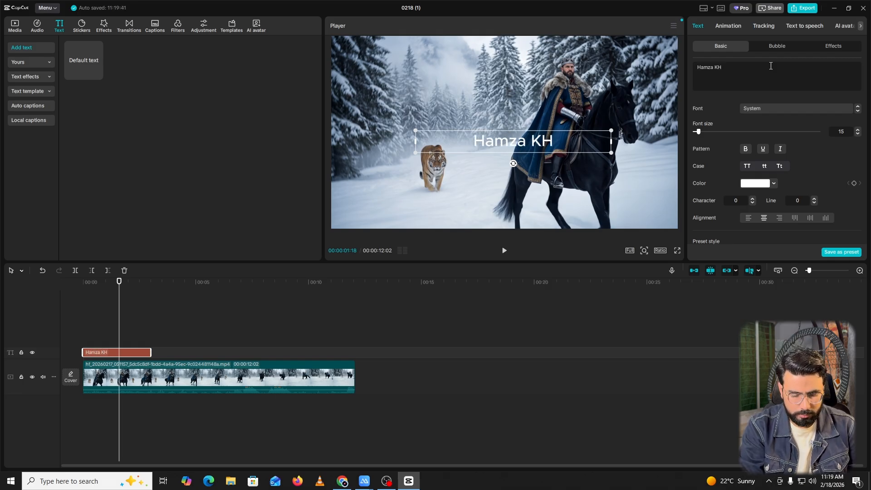
{"action": "key", "text": "BackSpace"}
{"action": "type", "text": "han"}
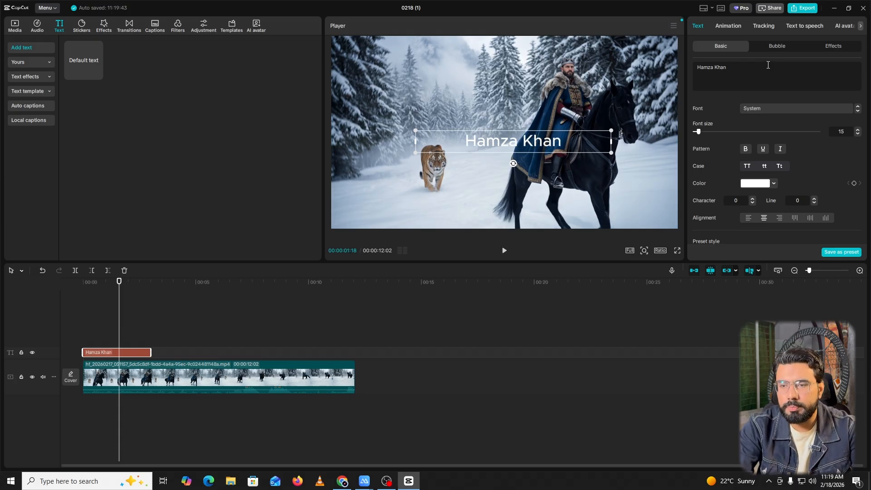
{"action": "left_click_drag", "start_coordinate": [609, 161], "coordinate": [700, 154]}
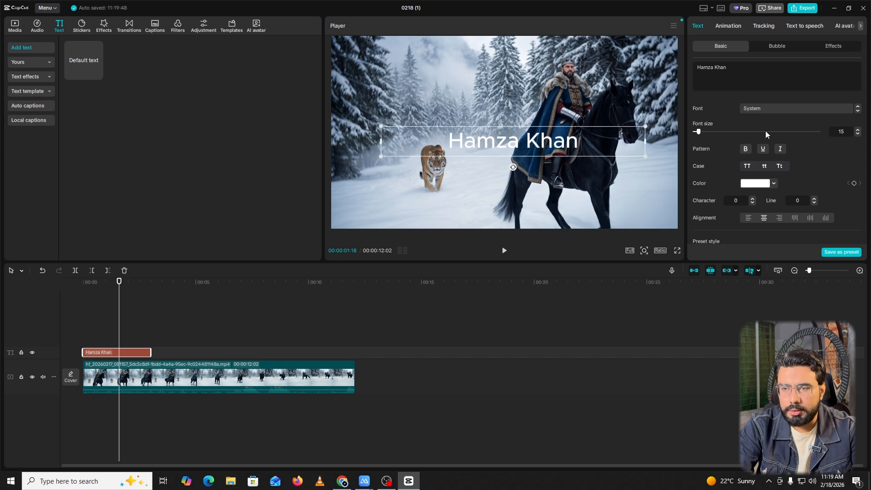
Step: Try the Đường dây, Geek and TimesNR fonts on the title
{"action": "left_click", "coordinate": [840, 108]}
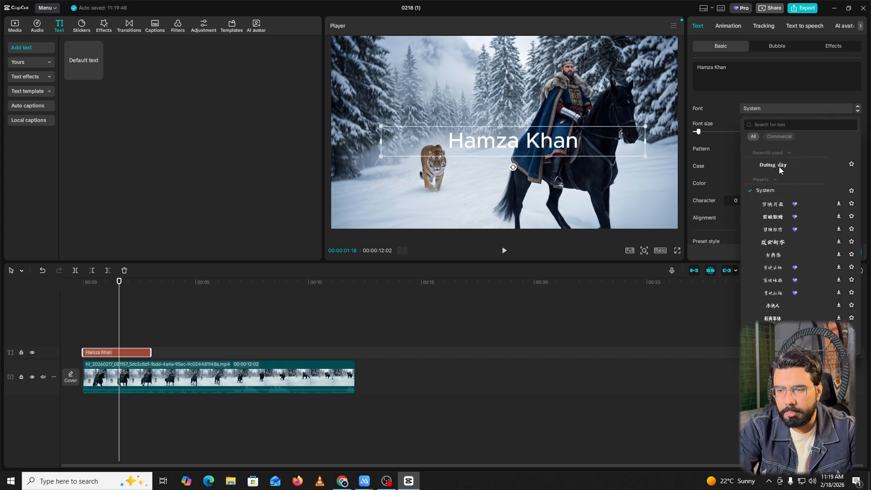
{"action": "left_click", "coordinate": [780, 167]}
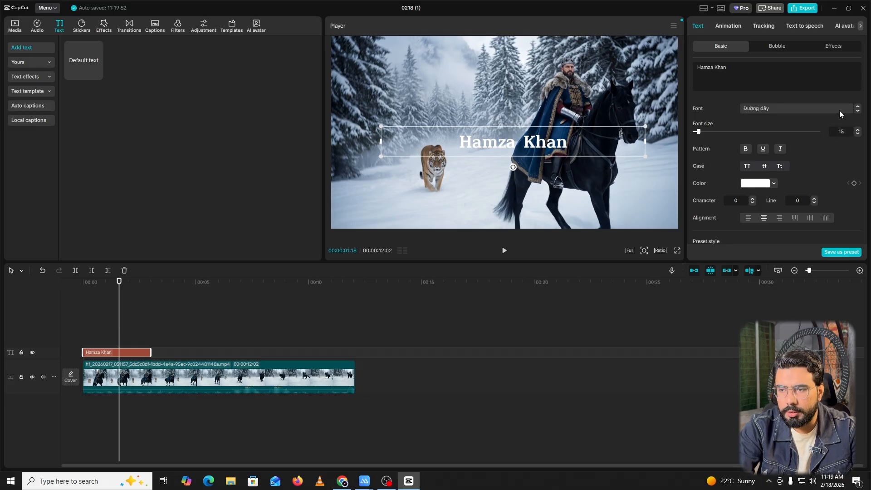
{"action": "left_click", "coordinate": [817, 108]}
{"action": "scroll", "coordinate": [781, 209], "scroll_direction": "down", "scroll_amount": 5}
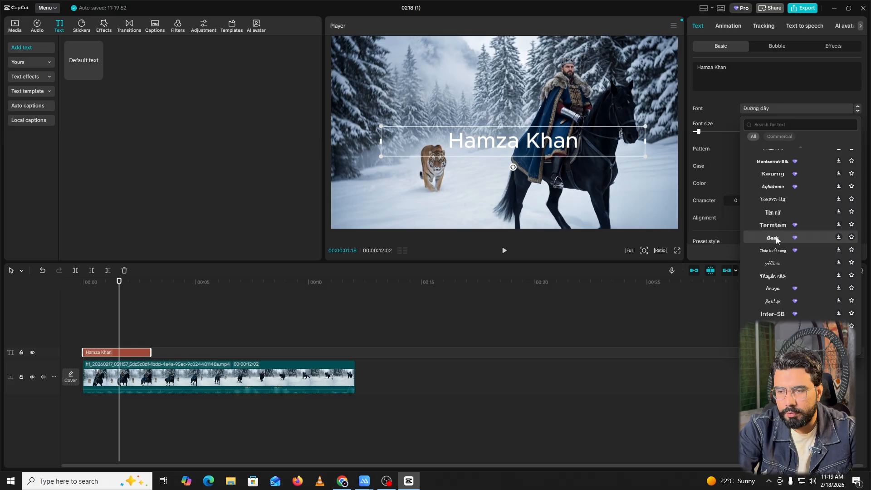
{"action": "left_click", "coordinate": [773, 237]}
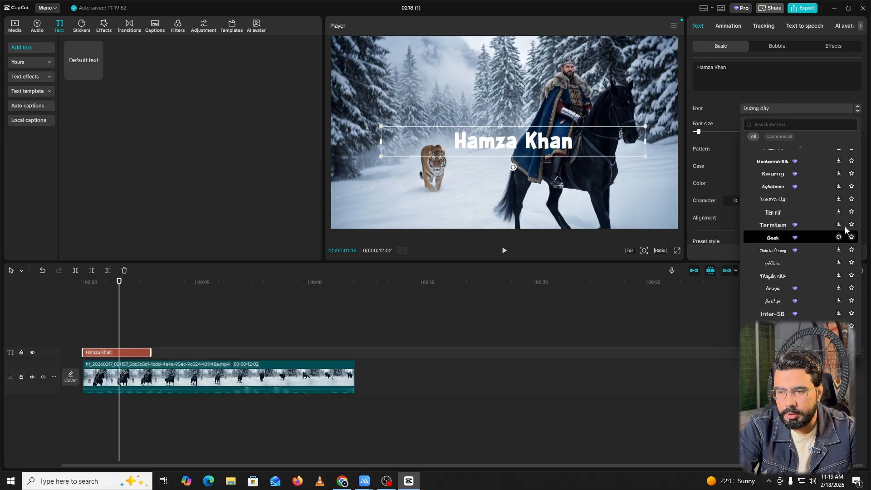
{"action": "scroll", "coordinate": [781, 213], "scroll_direction": "up", "scroll_amount": 5}
{"action": "scroll", "coordinate": [782, 195], "scroll_direction": "down", "scroll_amount": 10}
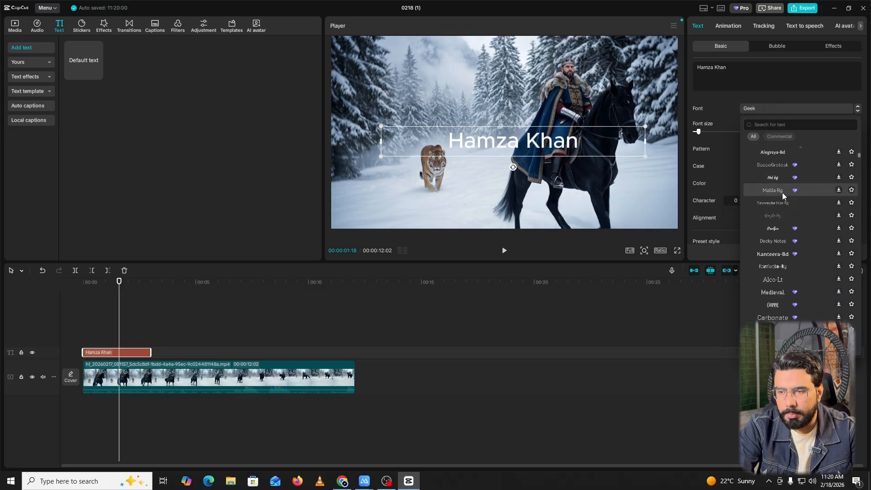
{"action": "scroll", "coordinate": [782, 193], "scroll_direction": "up", "scroll_amount": 5}
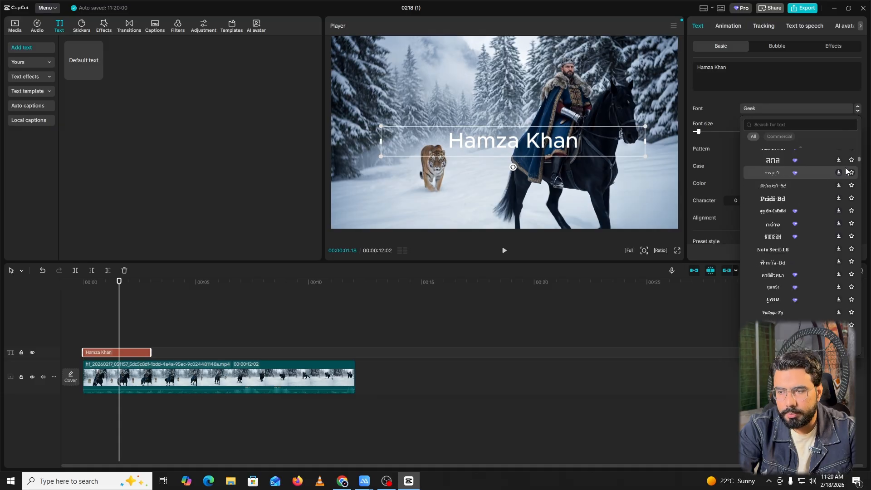
{"action": "left_click_drag", "start_coordinate": [861, 162], "coordinate": [869, 262]}
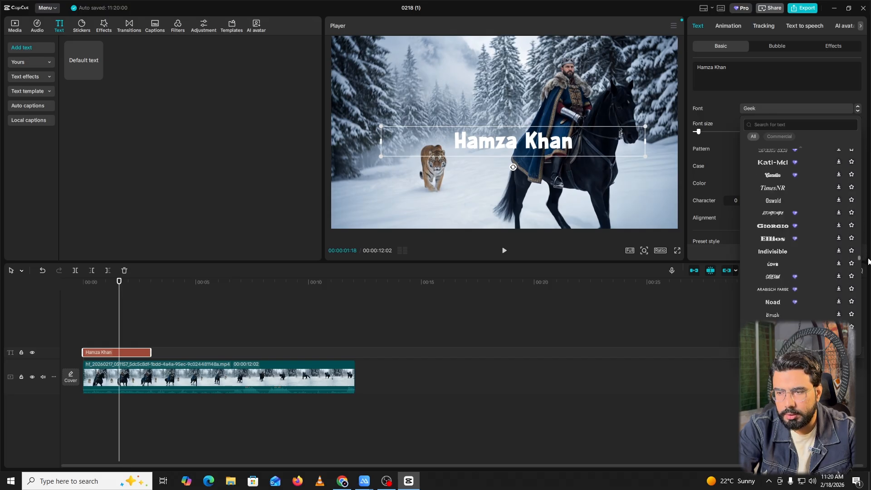
{"action": "left_click", "coordinate": [776, 188]}
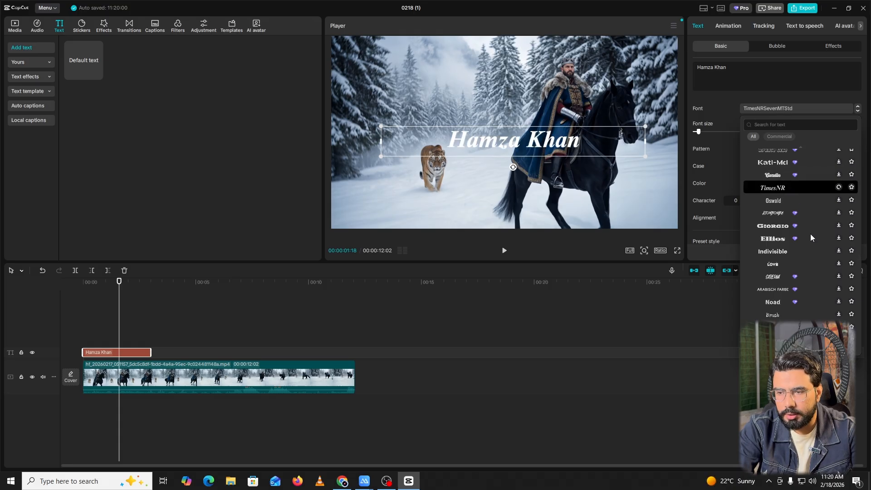
Step: Set the title to the Power font at font size 21
{"action": "scroll", "coordinate": [789, 248], "scroll_direction": "down", "scroll_amount": 5}
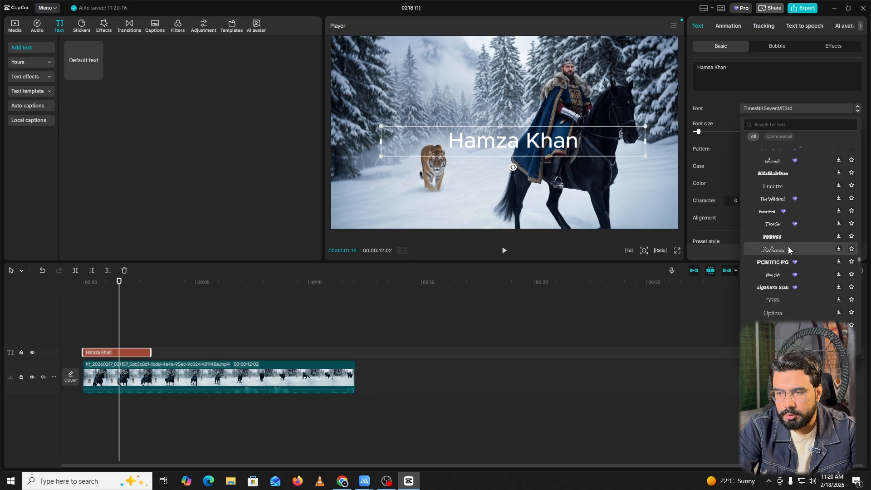
{"action": "scroll", "coordinate": [788, 247], "scroll_direction": "down", "scroll_amount": 6}
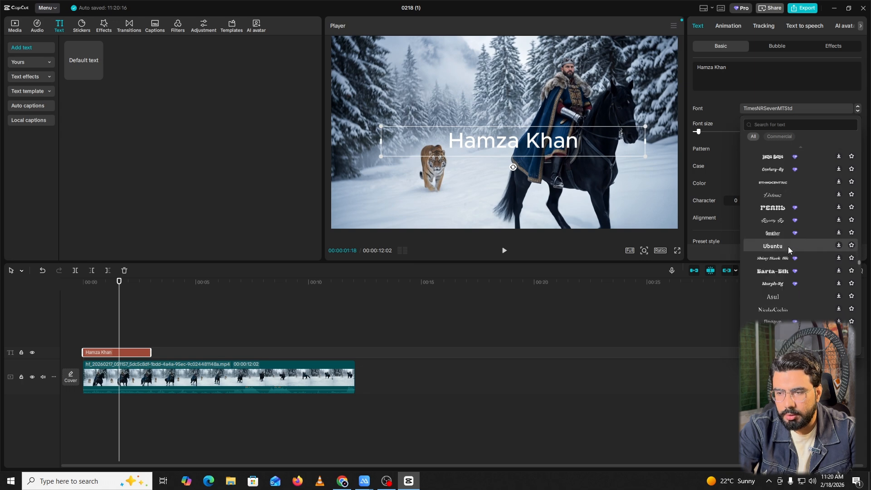
{"action": "scroll", "coordinate": [788, 246], "scroll_direction": "down", "scroll_amount": 4}
{"action": "left_click", "coordinate": [788, 246]}
{"action": "mouse_move", "coordinate": [699, 131]}
{"action": "left_mouse_down"}
{"action": "mouse_move", "coordinate": [718, 129]}
{"action": "mouse_move", "coordinate": [701, 132]}
{"action": "left_mouse_up"}
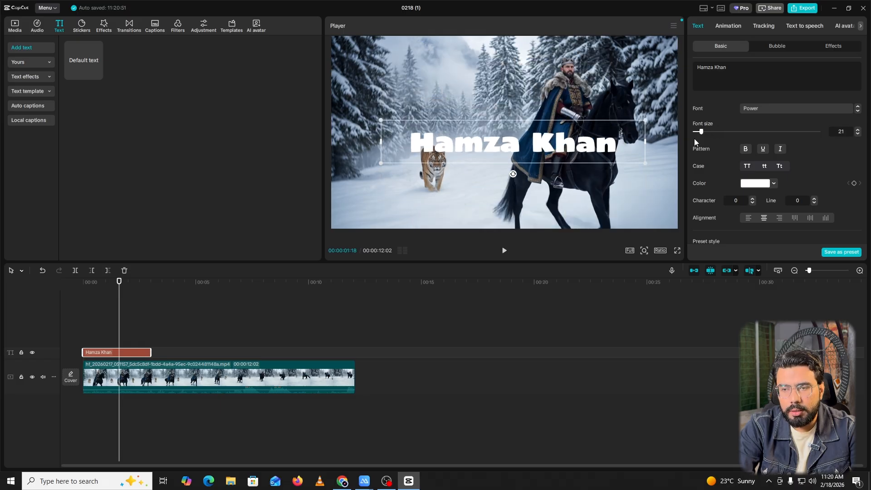
Step: Toggle bold on the title repeatedly to compare it with and without bold
{"action": "left_click", "coordinate": [746, 149]}
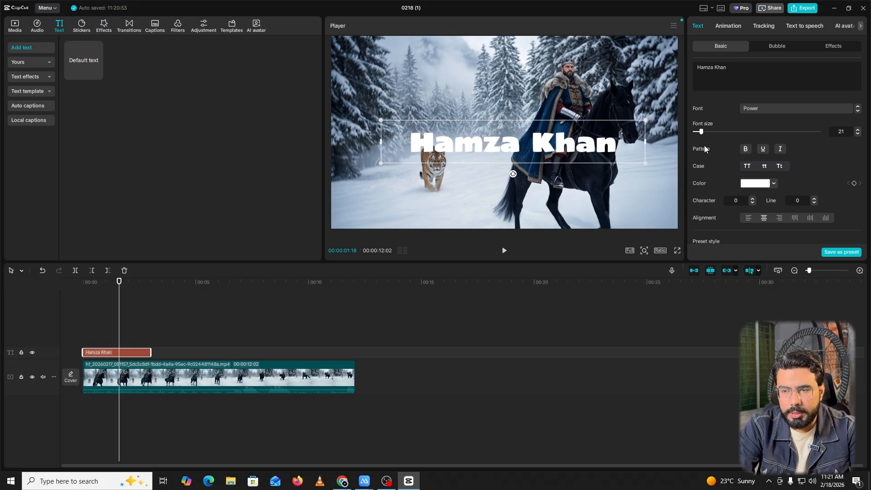
{"action": "left_click", "coordinate": [746, 150]}
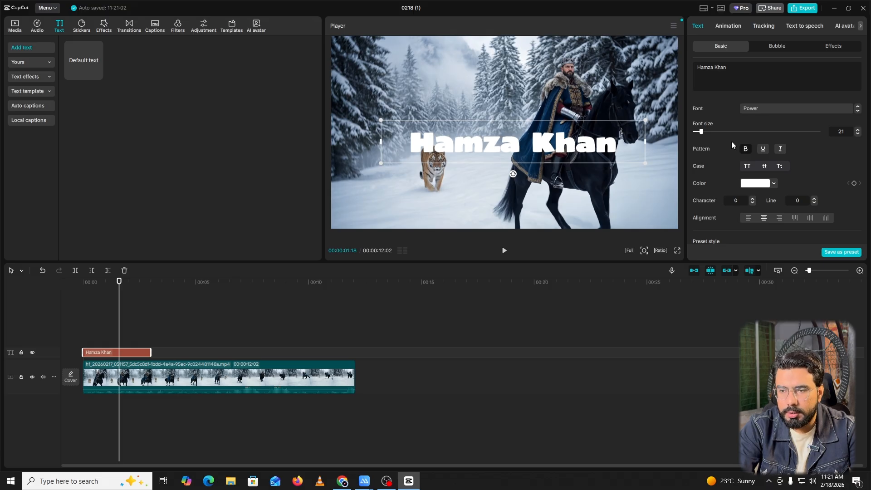
{"action": "left_click", "coordinate": [746, 149]}
{"action": "left_click", "coordinate": [747, 150]}
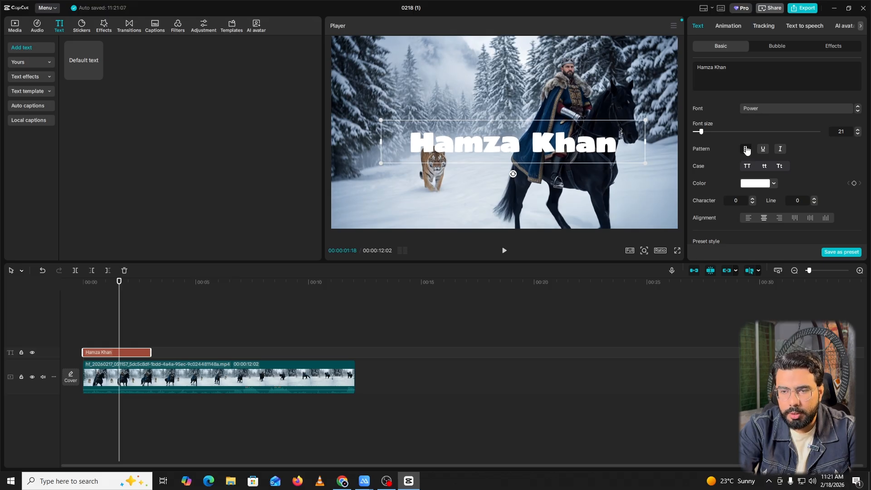
{"action": "left_click", "coordinate": [746, 149]}
{"action": "left_click", "coordinate": [746, 150]}
{"action": "left_click", "coordinate": [747, 150]}
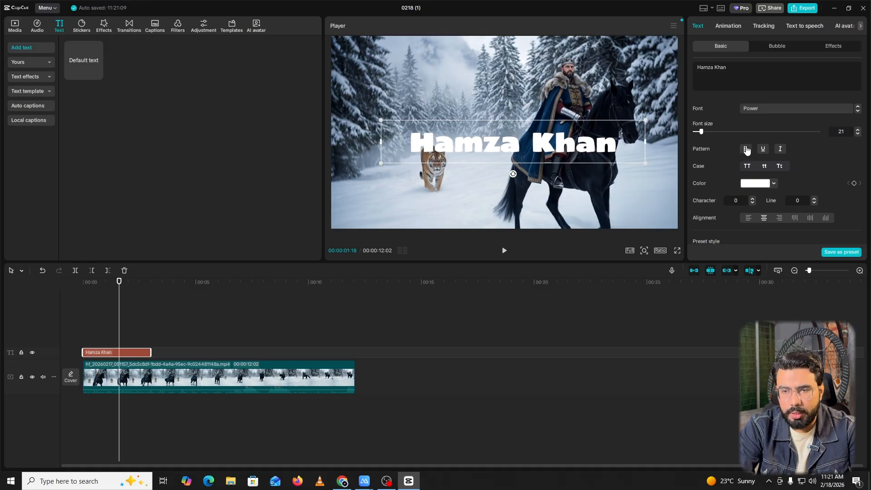
{"action": "left_click", "coordinate": [746, 150]}
Step: Underline the title, then try italic and switch it back off
{"action": "left_click", "coordinate": [762, 149]}
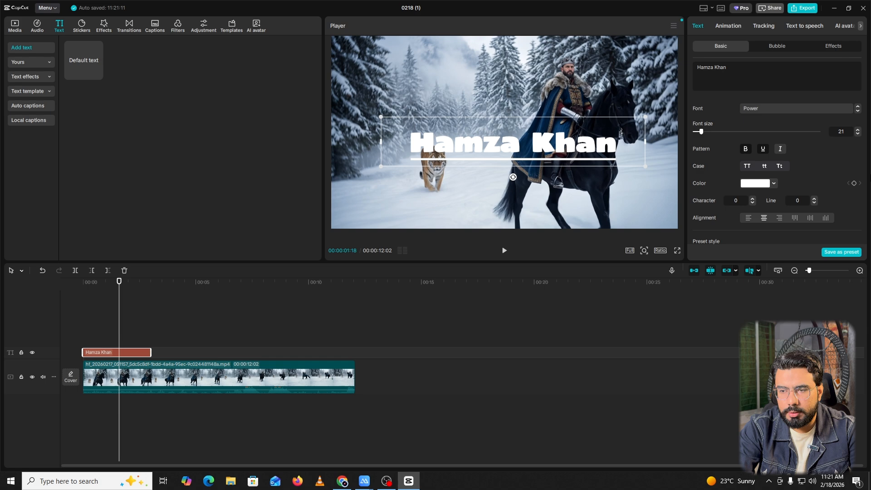
{"action": "left_click", "coordinate": [780, 150]}
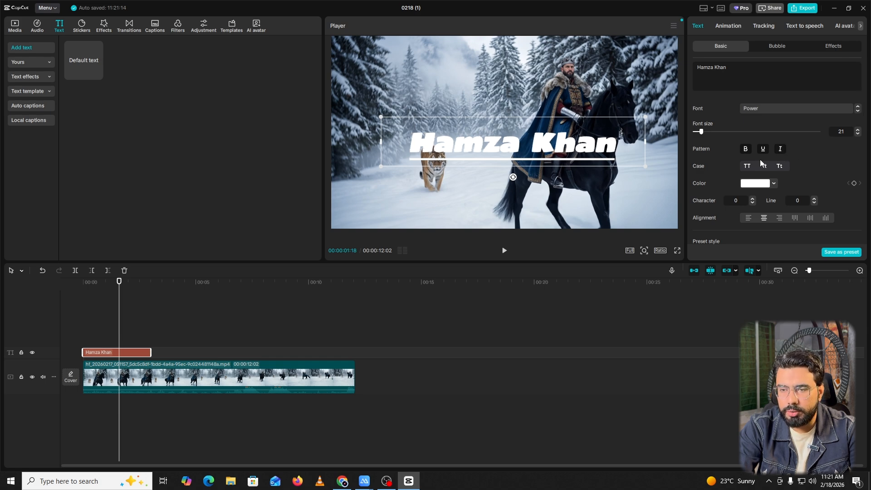
{"action": "left_click", "coordinate": [780, 150]}
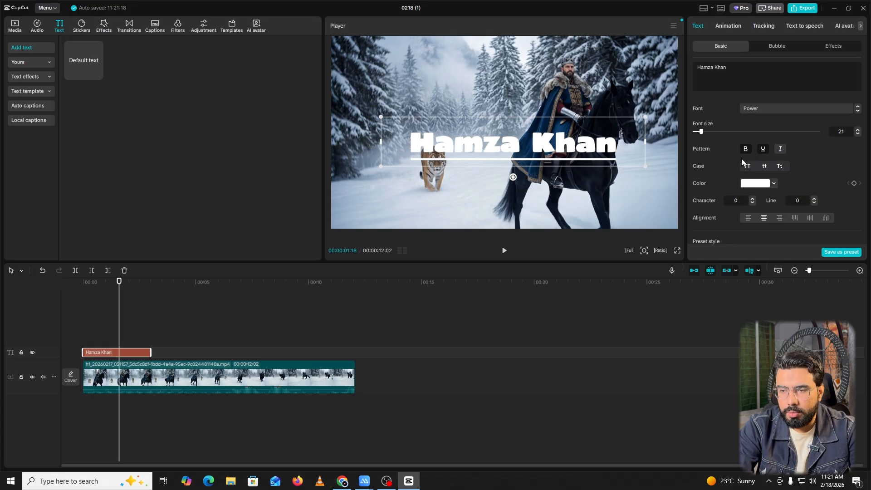
{"action": "left_click", "coordinate": [747, 166]}
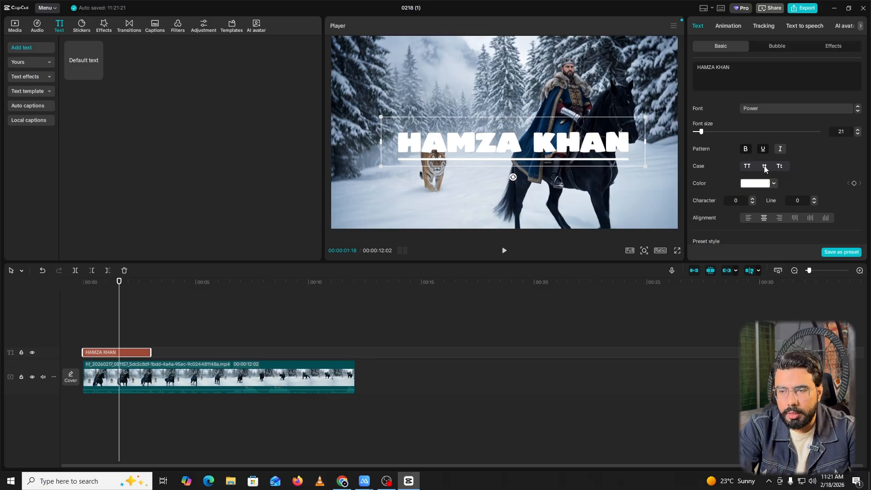
{"action": "left_click", "coordinate": [763, 167]}
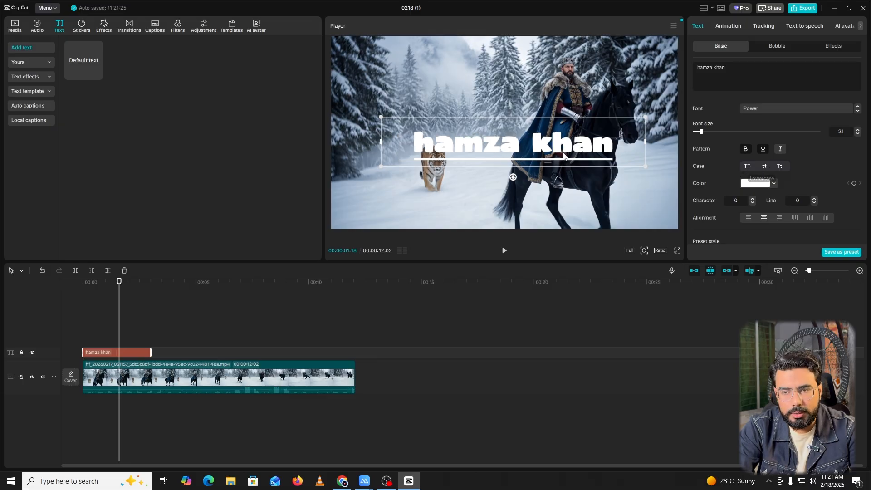
{"action": "left_click", "coordinate": [780, 167]}
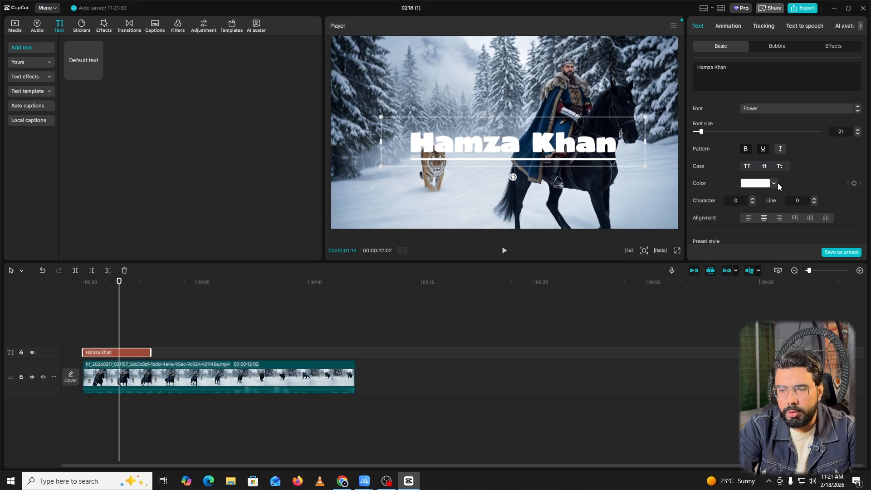
Step: Try red, blue and green swatches on the title and move it to the lower-left
{"action": "left_click", "coordinate": [774, 183]}
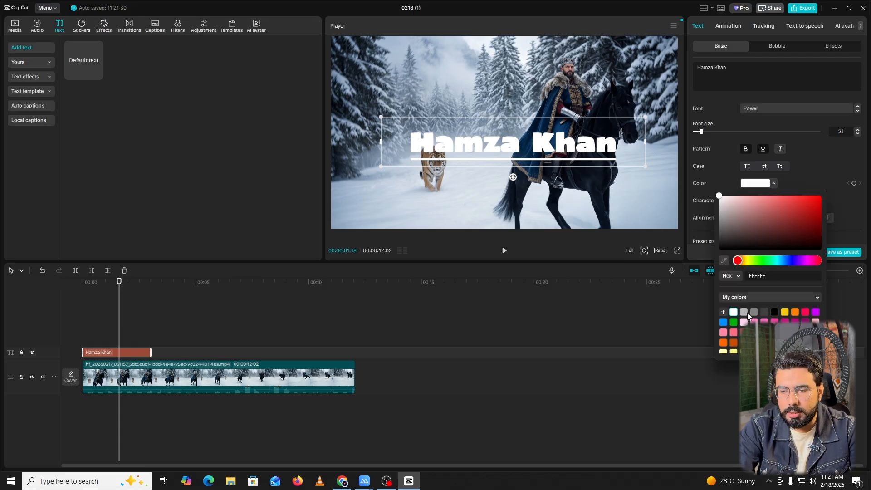
{"action": "scroll", "coordinate": [747, 318], "scroll_direction": "down", "scroll_amount": 1}
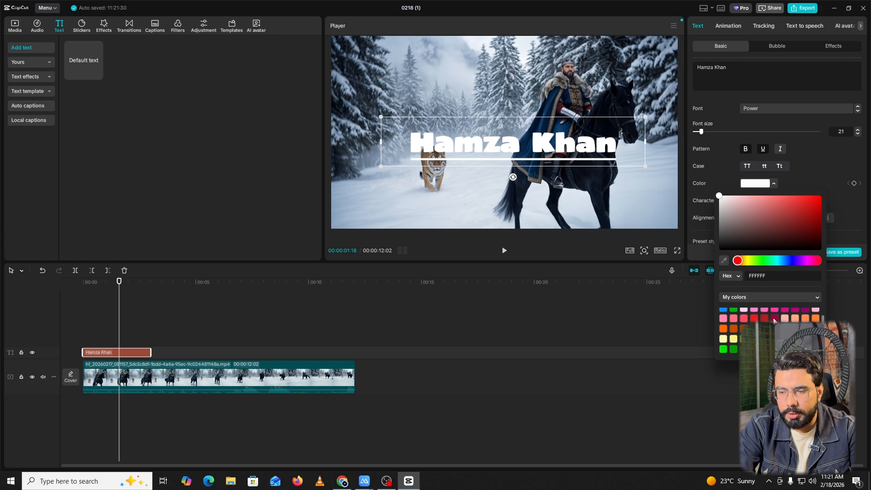
{"action": "left_click", "coordinate": [754, 317]}
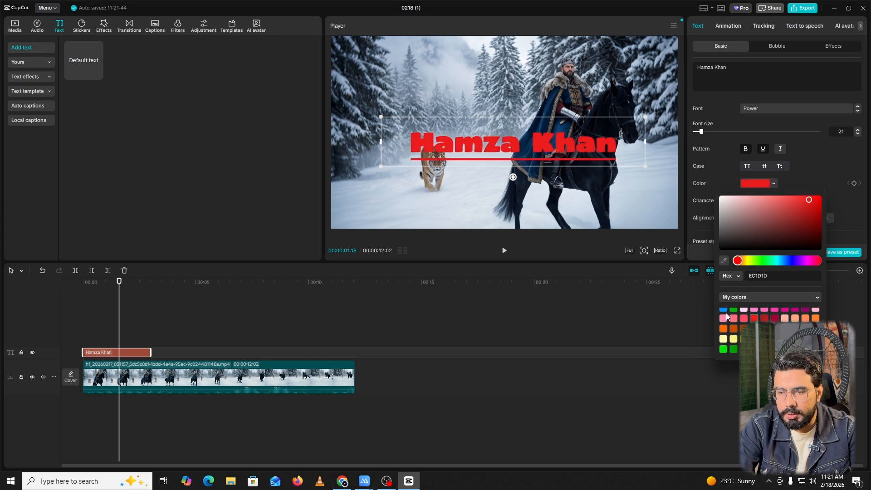
{"action": "left_click", "coordinate": [725, 309]}
{"action": "left_click", "coordinate": [732, 309]}
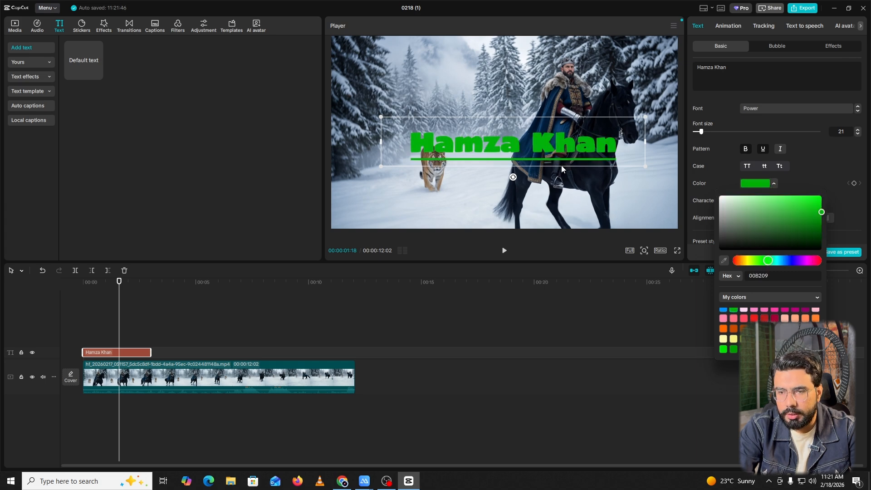
{"action": "left_click_drag", "start_coordinate": [562, 166], "coordinate": [480, 203]}
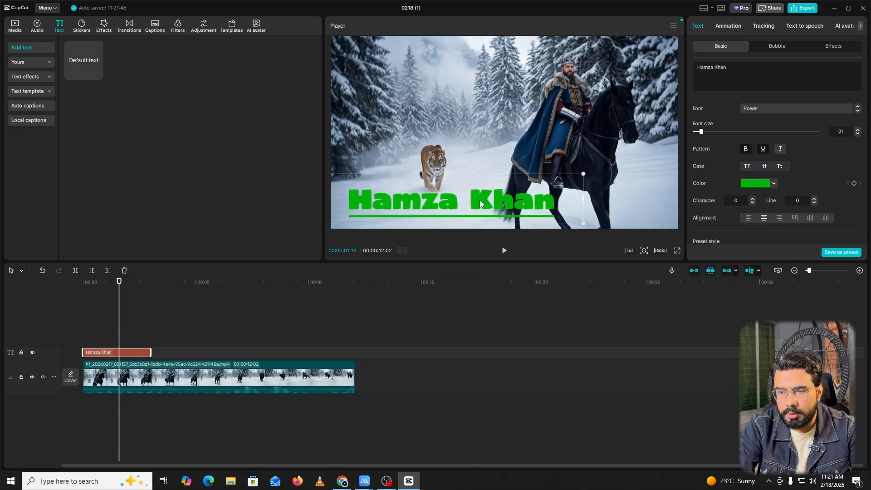
Step: Adjust the hue and shade until the title is purple, hex D700FF
{"action": "left_click", "coordinate": [772, 184]}
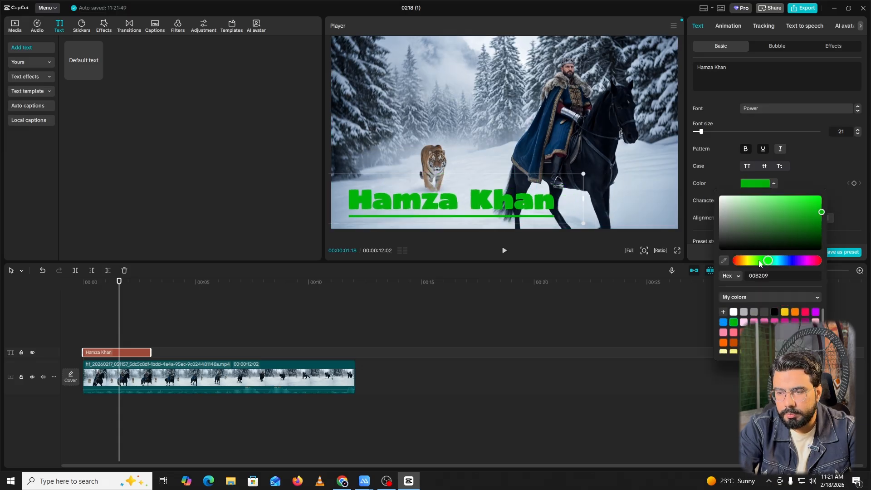
{"action": "left_click", "coordinate": [747, 261]}
{"action": "mouse_move", "coordinate": [779, 204]}
{"action": "left_mouse_down"}
{"action": "mouse_move", "coordinate": [817, 203]}
{"action": "mouse_move", "coordinate": [723, 217]}
{"action": "mouse_move", "coordinate": [783, 206]}
{"action": "left_mouse_up"}
{"action": "left_click", "coordinate": [789, 259]}
{"action": "left_click_drag", "start_coordinate": [775, 276], "coordinate": [744, 276]}
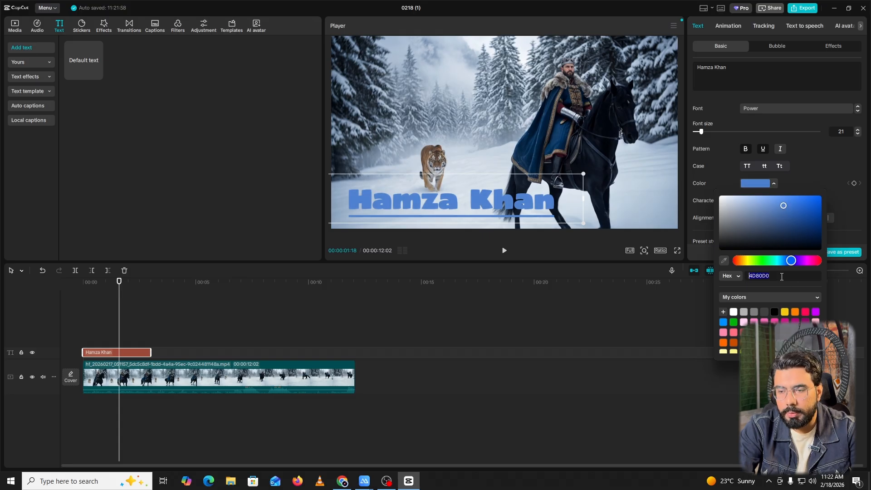
{"action": "left_click_drag", "start_coordinate": [799, 221], "coordinate": [802, 195]}
{"action": "left_click_drag", "start_coordinate": [797, 260], "coordinate": [812, 261]}
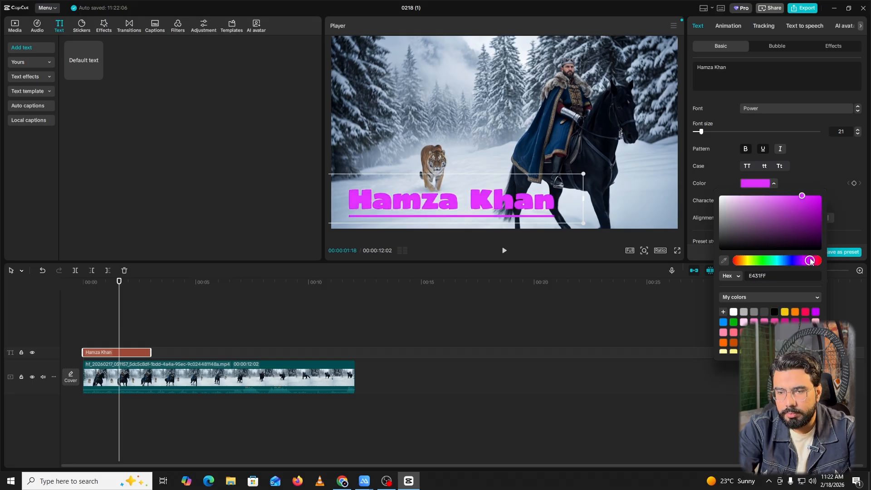
{"action": "left_click_drag", "start_coordinate": [802, 196], "coordinate": [822, 194]}
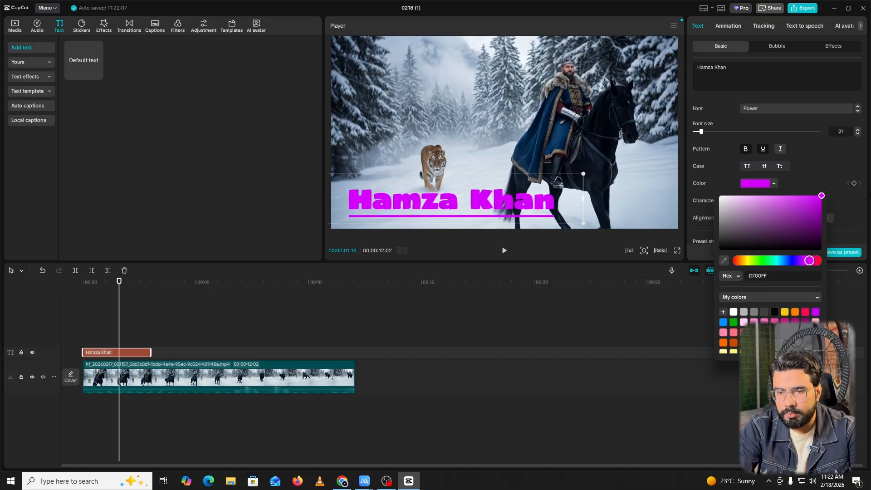
Step: Raise the title's character spacing a few steps and move the title higher in the frame
{"action": "scroll", "coordinate": [730, 165], "scroll_direction": "down", "scroll_amount": 1}
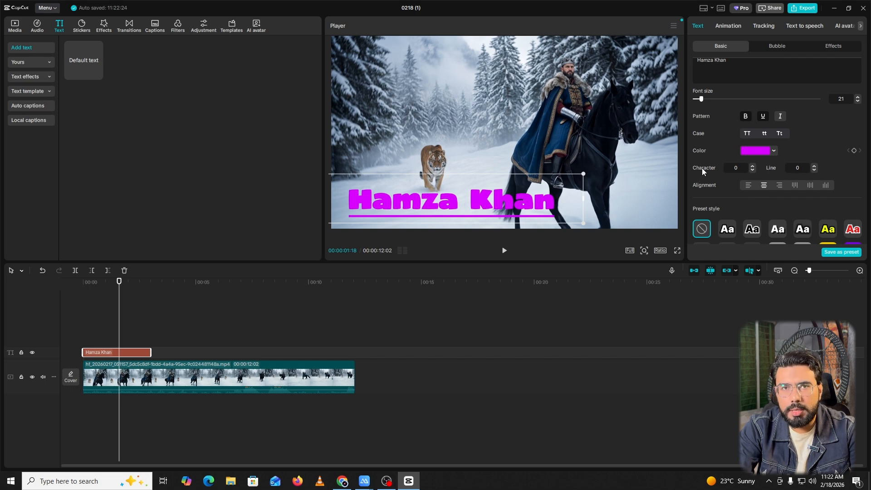
{"action": "left_click_drag", "start_coordinate": [459, 191], "coordinate": [480, 192]}
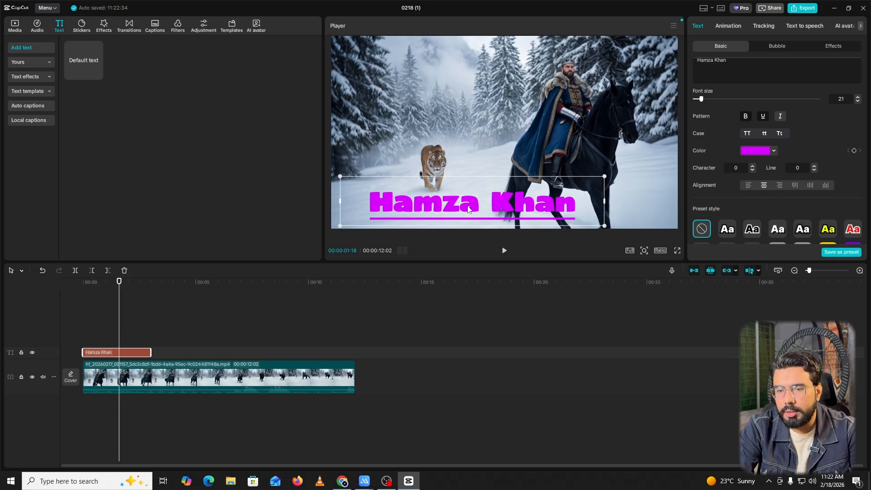
{"action": "left_click", "coordinate": [751, 166]}
{"action": "left_click", "coordinate": [751, 166]}
{"action": "left_click", "coordinate": [751, 166]}
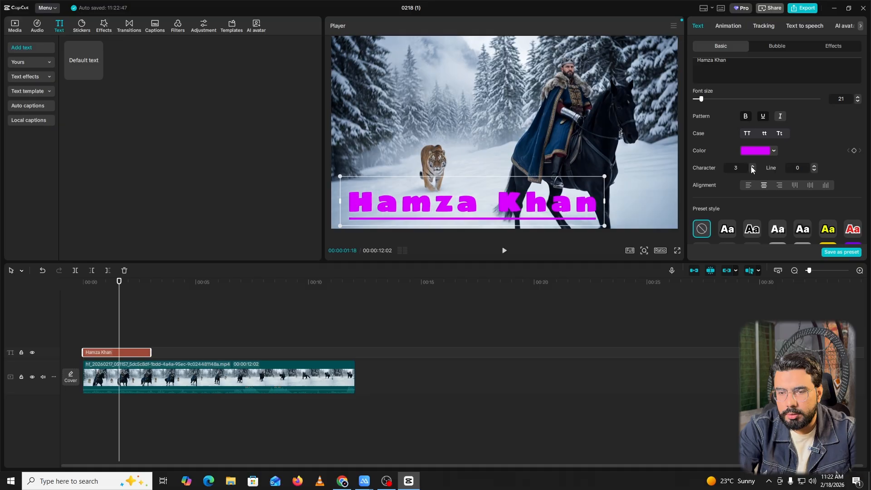
{"action": "left_click", "coordinate": [752, 166]}
{"action": "left_click", "coordinate": [751, 166]}
{"action": "left_click", "coordinate": [752, 166]}
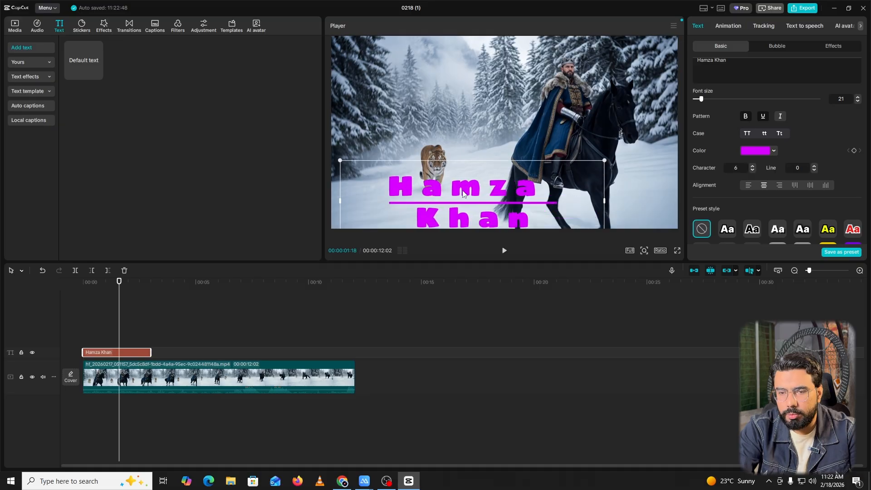
{"action": "left_click_drag", "start_coordinate": [464, 194], "coordinate": [540, 145]}
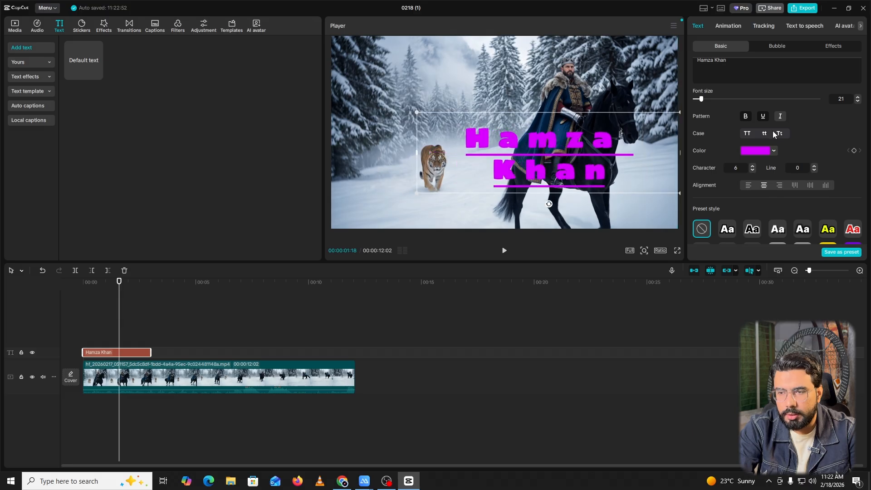
Step: Increase character spacing to about 20 so the name wraps onto two lines
{"action": "left_click", "coordinate": [753, 166]}
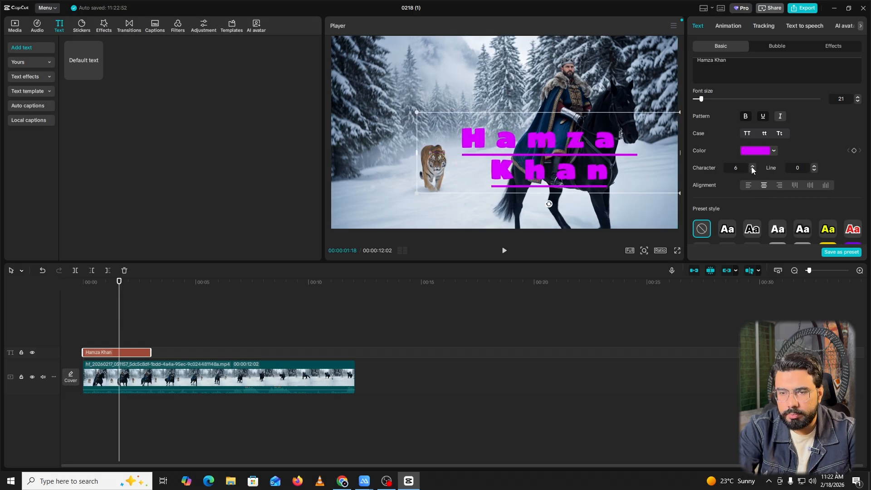
{"action": "left_click", "coordinate": [752, 166]}
{"action": "left_click", "coordinate": [751, 166]}
{"action": "left_click", "coordinate": [751, 166]}
{"action": "left_click", "coordinate": [751, 166]}
{"action": "left_click", "coordinate": [751, 166]}
{"action": "left_click", "coordinate": [752, 166]}
{"action": "left_click", "coordinate": [752, 166]}
{"action": "left_click", "coordinate": [751, 166]}
{"action": "left_click", "coordinate": [751, 166]}
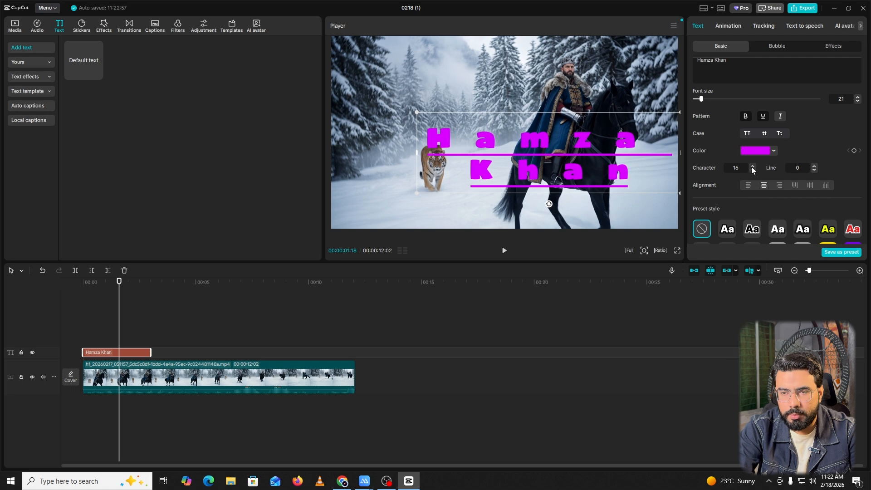
{"action": "left_click", "coordinate": [752, 166]}
{"action": "left_click", "coordinate": [752, 166]}
{"action": "left_click", "coordinate": [752, 166]}
{"action": "left_click", "coordinate": [752, 166]}
{"action": "left_click_drag", "start_coordinate": [606, 165], "coordinate": [554, 171]}
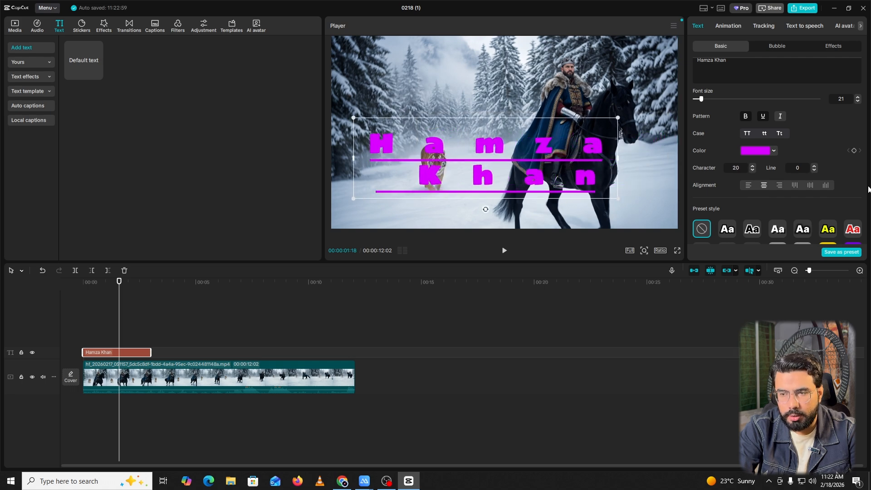
{"action": "left_click", "coordinate": [741, 166]}
Step: Reset character spacing to 0 and break the title into two lines after the first name
{"action": "type", "text": "0"}
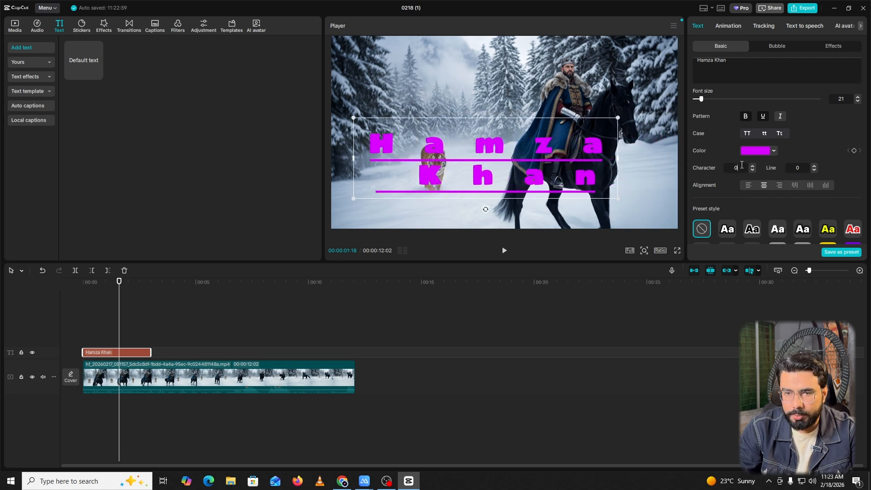
{"action": "key", "text": "Return"}
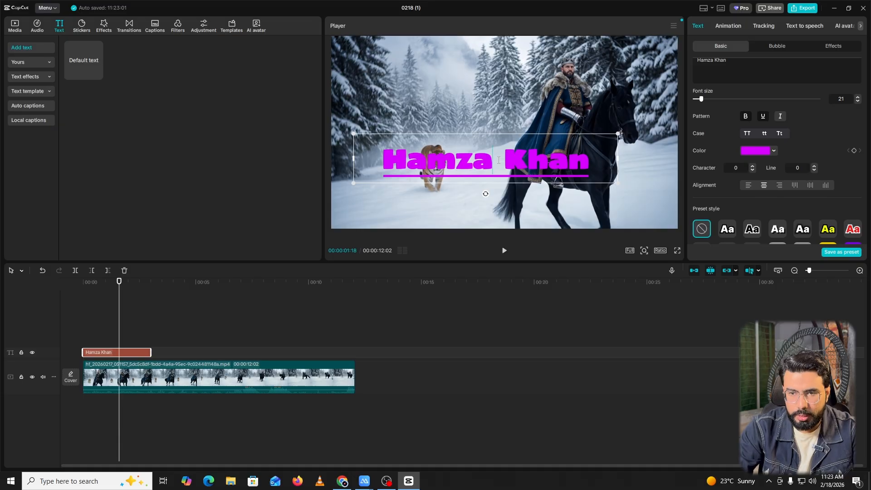
{"action": "key", "text": "Return"}
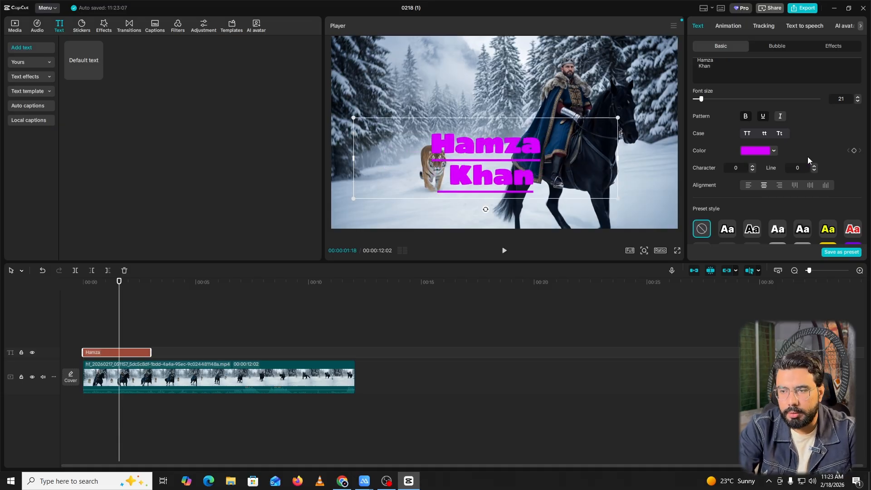
Step: Set the title's line spacing to 50
{"action": "left_click", "coordinate": [815, 166]}
{"action": "left_click", "coordinate": [814, 166]}
{"action": "left_click", "coordinate": [815, 166]}
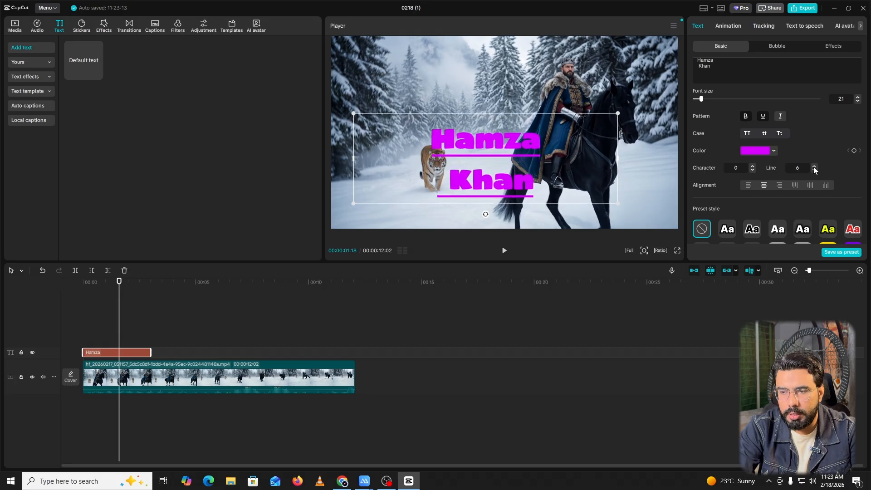
{"action": "left_click", "coordinate": [814, 166]}
{"action": "left_click", "coordinate": [814, 166]}
{"action": "left_click", "coordinate": [814, 166]}
{"action": "left_click", "coordinate": [814, 166]}
{"action": "left_click", "coordinate": [815, 166]}
{"action": "left_click", "coordinate": [814, 166]}
{"action": "left_click", "coordinate": [814, 166]}
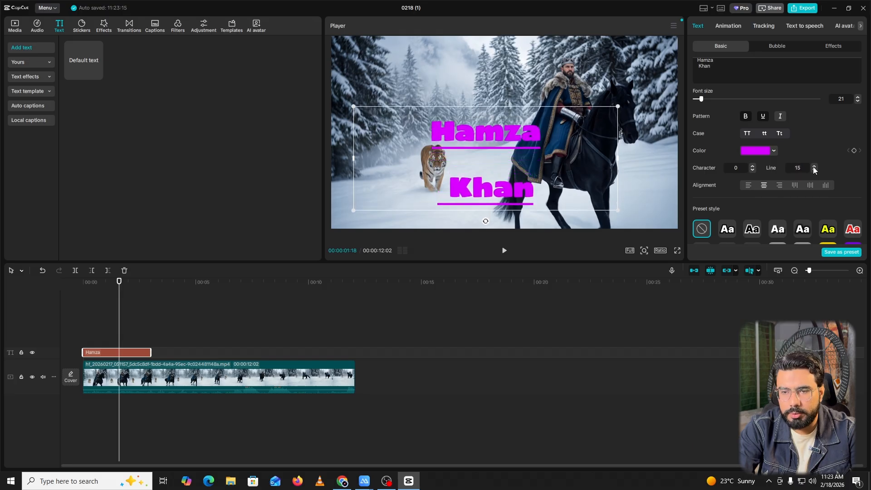
{"action": "left_click", "coordinate": [814, 166]}
{"action": "left_click", "coordinate": [814, 166]}
{"action": "left_click", "coordinate": [814, 166]}
{"action": "left_click", "coordinate": [814, 166]}
{"action": "left_click", "coordinate": [814, 166]}
{"action": "left_click", "coordinate": [815, 166]}
{"action": "left_click", "coordinate": [815, 166]}
{"action": "left_click", "coordinate": [814, 166]}
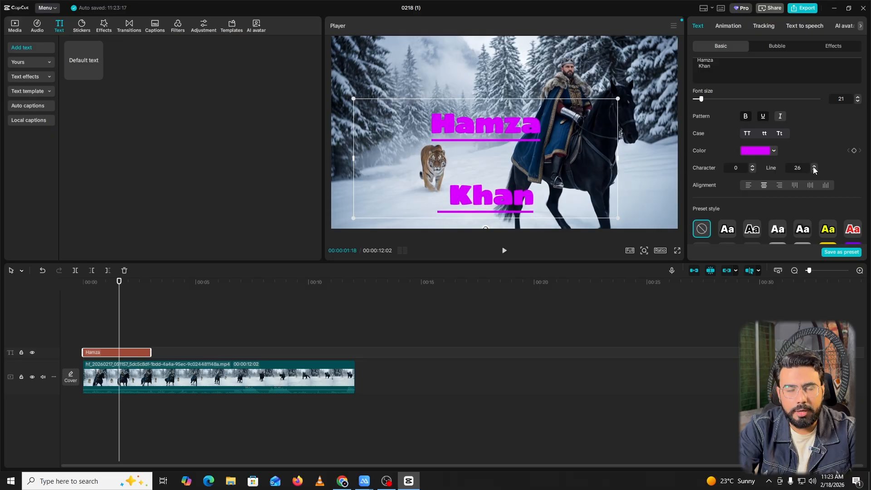
{"action": "left_click", "coordinate": [814, 166]}
{"action": "left_click", "coordinate": [814, 166]}
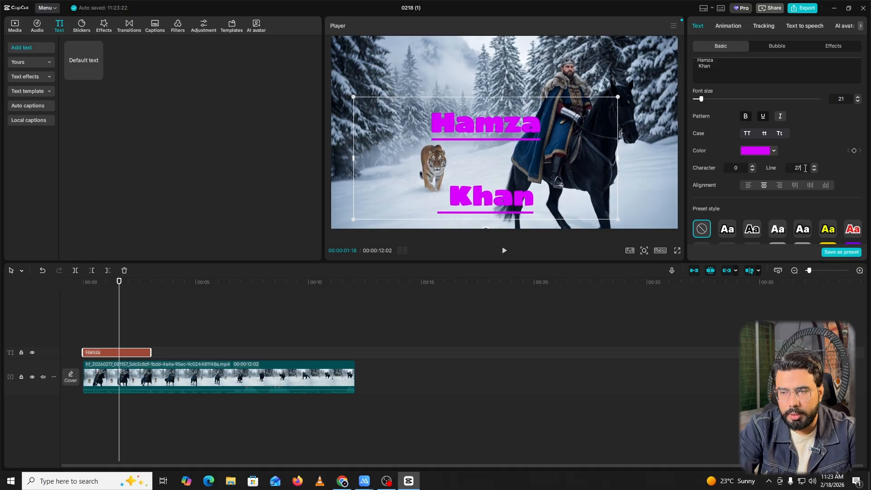
{"action": "type", "text": "50"}
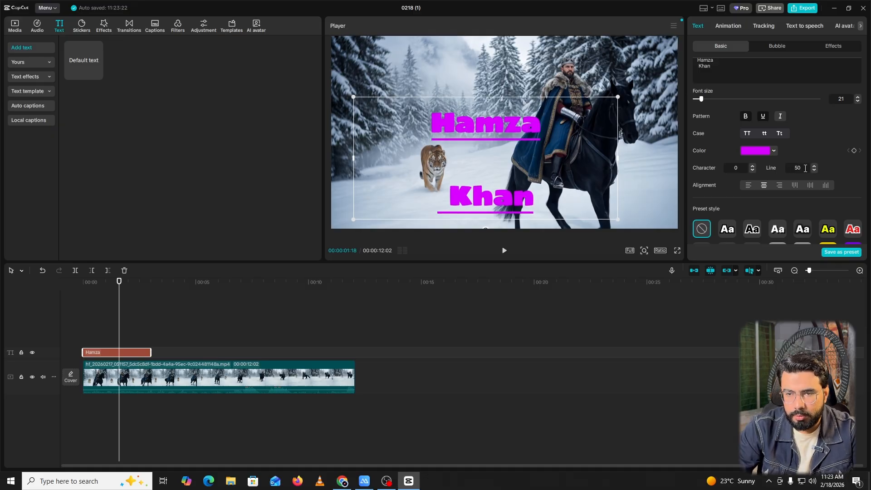
{"action": "key", "text": "Return"}
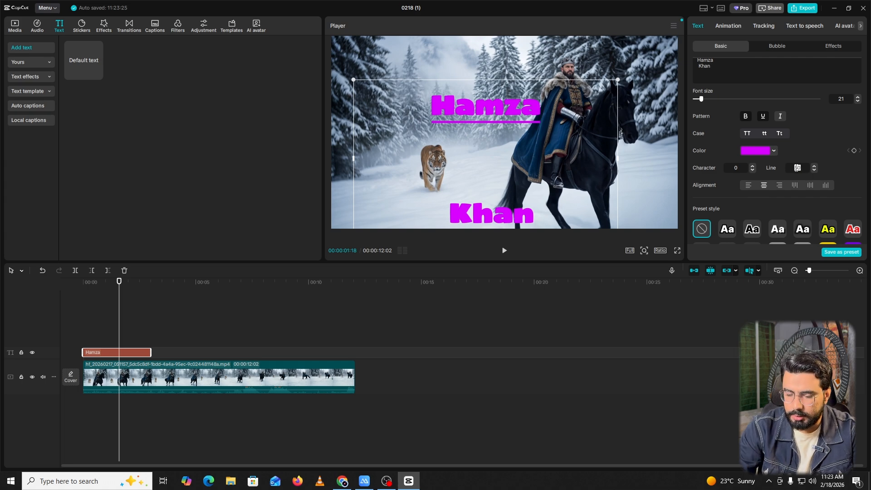
Step: Reset line spacing to 0 and try alignment and vertical-text options, ending horizontal left-aligned
{"action": "type", "text": "0"}
{"action": "scroll", "coordinate": [736, 121], "scroll_direction": "down", "scroll_amount": 2}
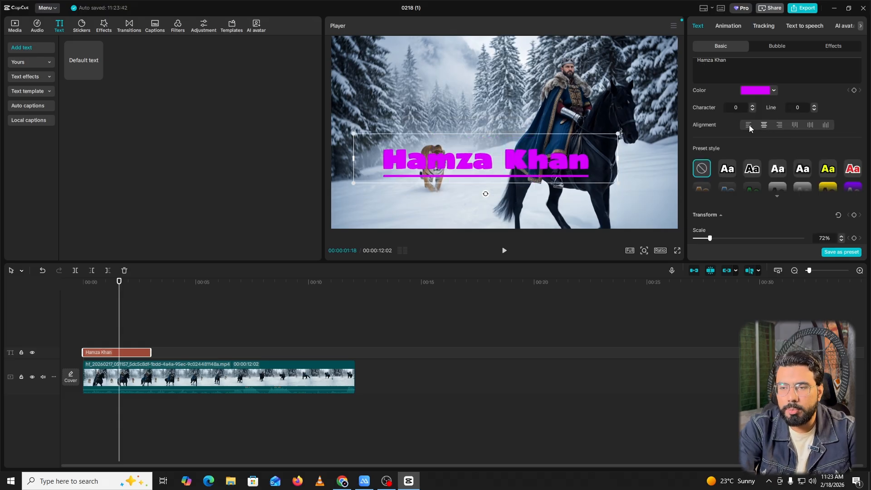
{"action": "left_click", "coordinate": [748, 125]}
{"action": "left_click", "coordinate": [763, 125]}
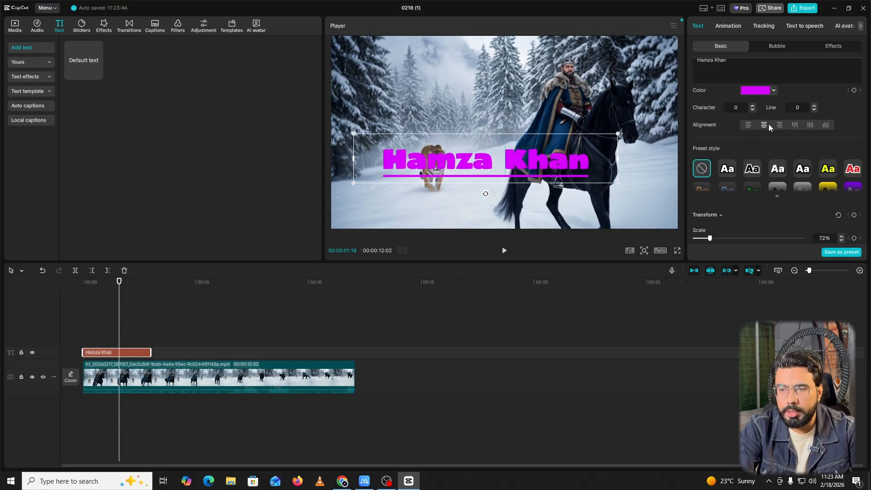
{"action": "left_click", "coordinate": [778, 126]}
{"action": "left_click", "coordinate": [794, 125]}
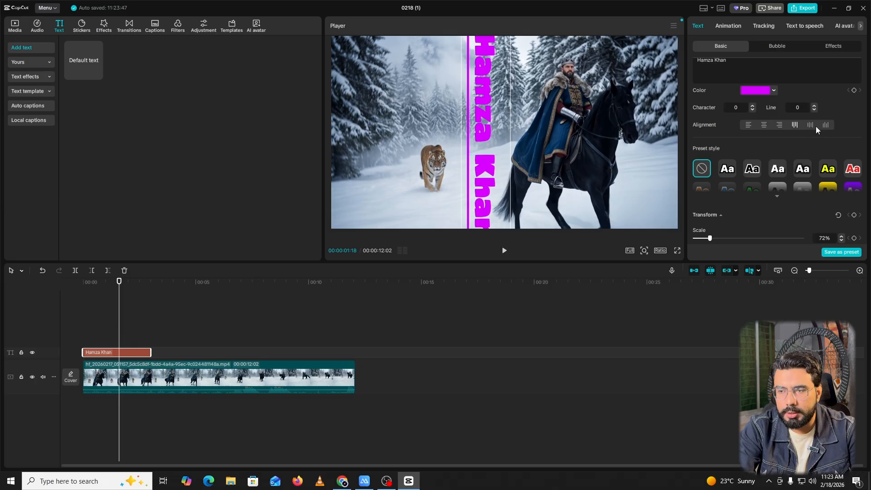
{"action": "left_click", "coordinate": [810, 126]}
{"action": "left_click", "coordinate": [825, 125]}
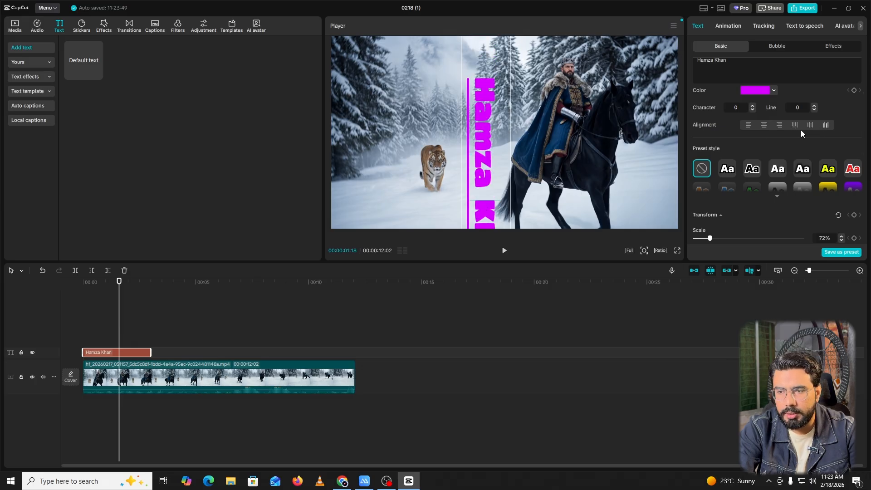
{"action": "left_click", "coordinate": [749, 126]}
Step: Try the outlined, shadowed, yellow, red, orange, blue and green preset styles on the title
{"action": "scroll", "coordinate": [746, 163], "scroll_direction": "down", "scroll_amount": 1}
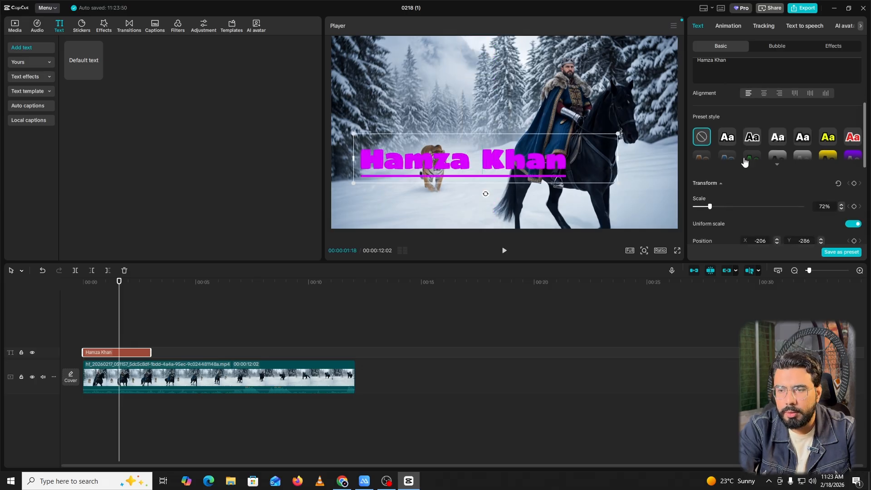
{"action": "left_click", "coordinate": [777, 163]}
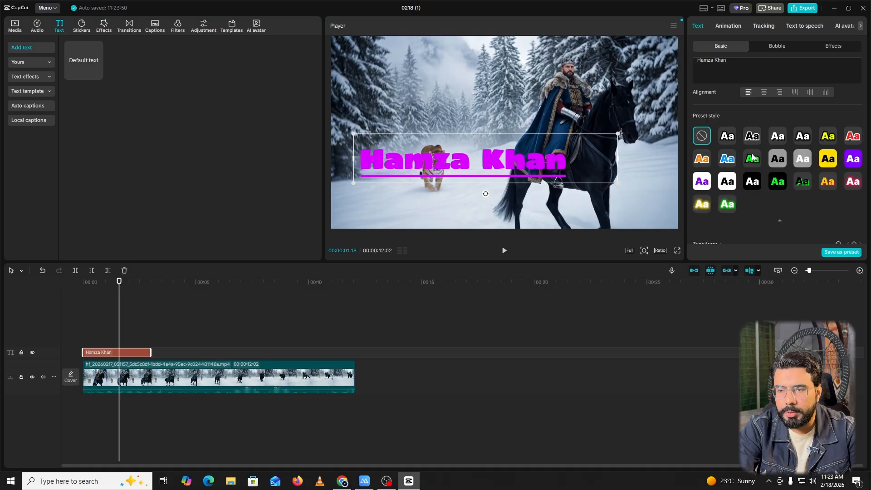
{"action": "scroll", "coordinate": [748, 148], "scroll_direction": "down", "scroll_amount": 1}
{"action": "scroll", "coordinate": [725, 140], "scroll_direction": "up", "scroll_amount": 2}
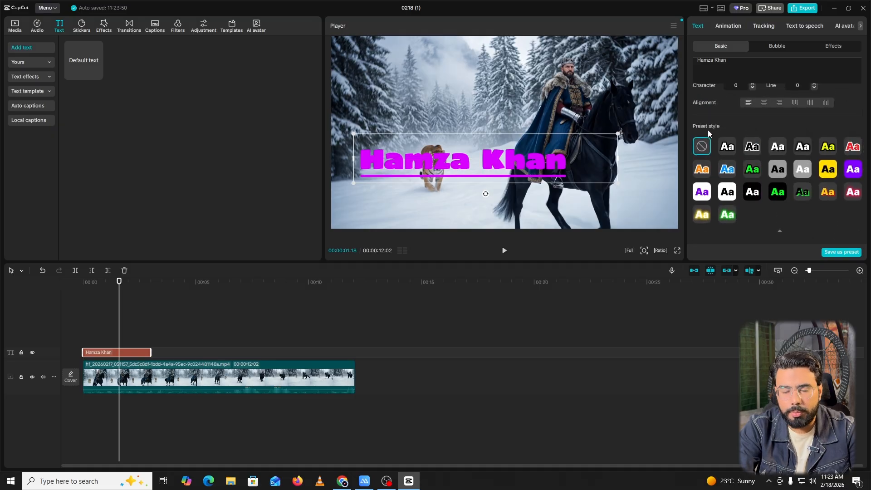
{"action": "left_click", "coordinate": [728, 147]}
{"action": "left_click", "coordinate": [752, 148]}
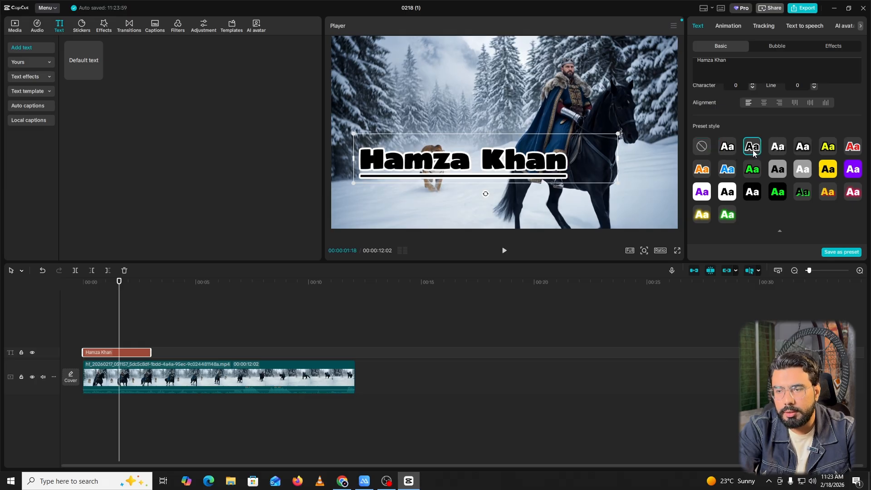
{"action": "left_click", "coordinate": [778, 147]}
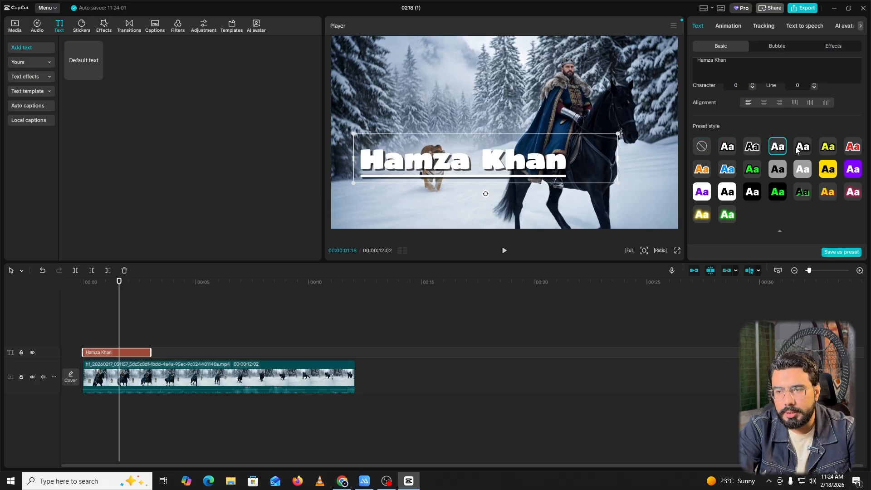
{"action": "left_click", "coordinate": [802, 148]}
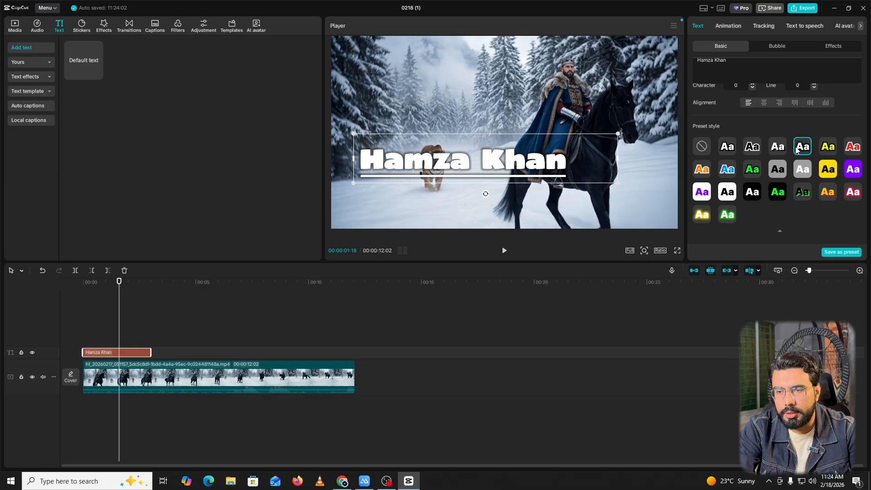
{"action": "left_click", "coordinate": [828, 148]}
{"action": "left_click", "coordinate": [854, 147]}
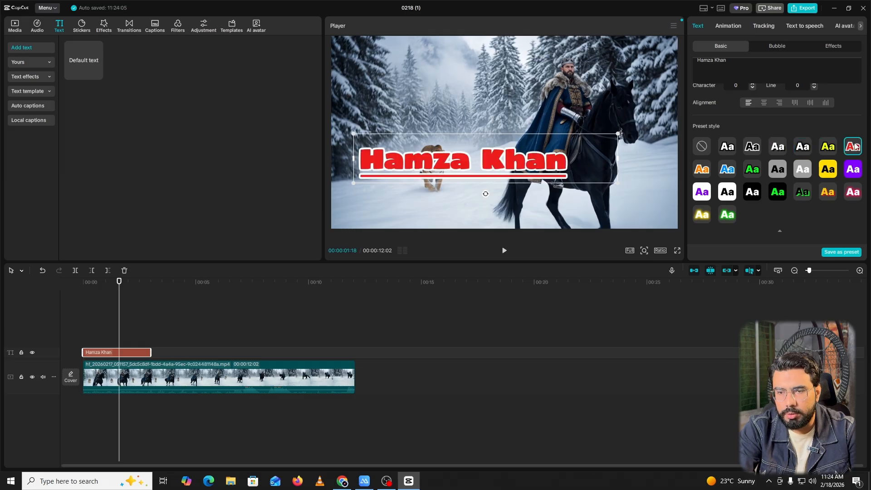
{"action": "left_click", "coordinate": [710, 170]}
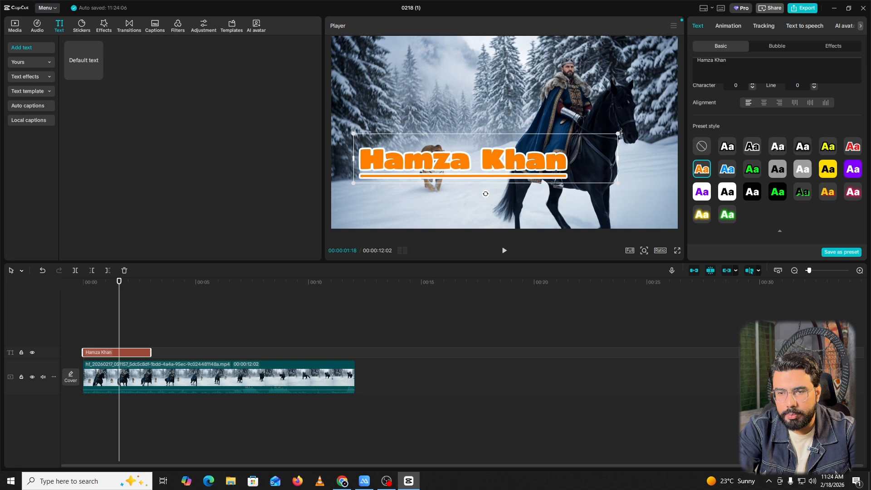
{"action": "left_click", "coordinate": [731, 174]}
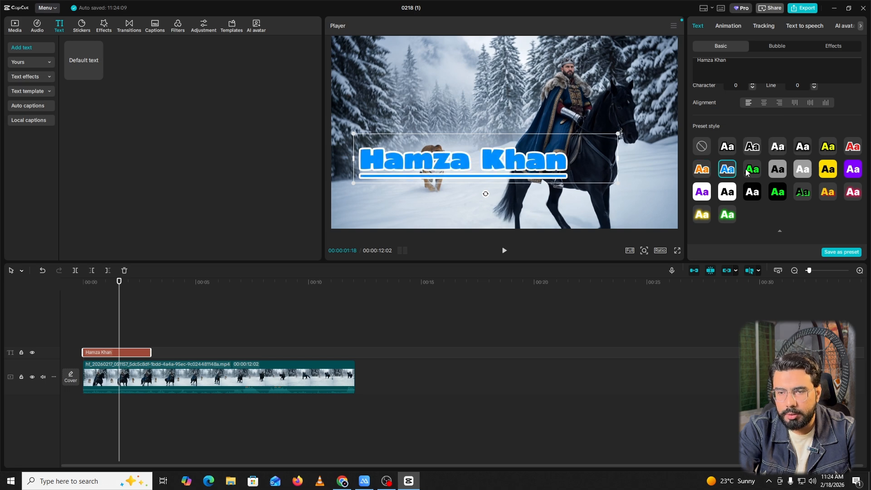
{"action": "left_click", "coordinate": [752, 172]}
Step: Try boxed and glow presets, then settle on white text with a black outline
{"action": "left_click", "coordinate": [776, 172]}
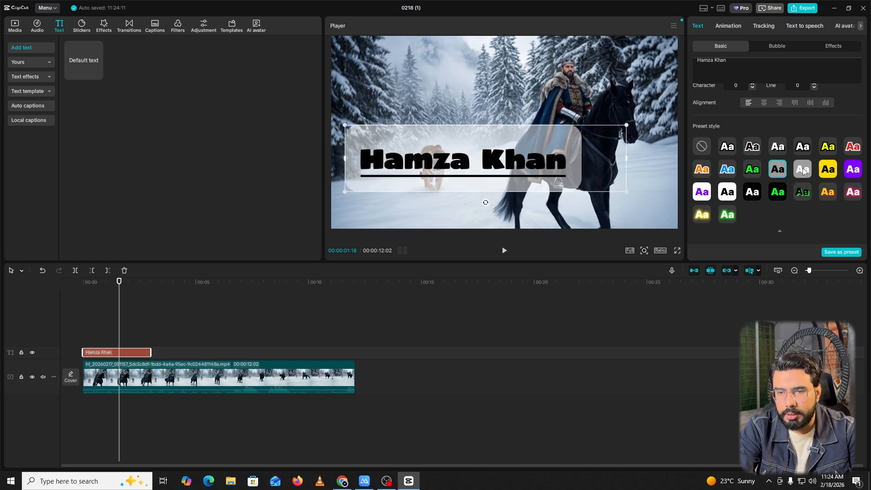
{"action": "left_click", "coordinate": [802, 167]}
{"action": "left_click", "coordinate": [829, 170]}
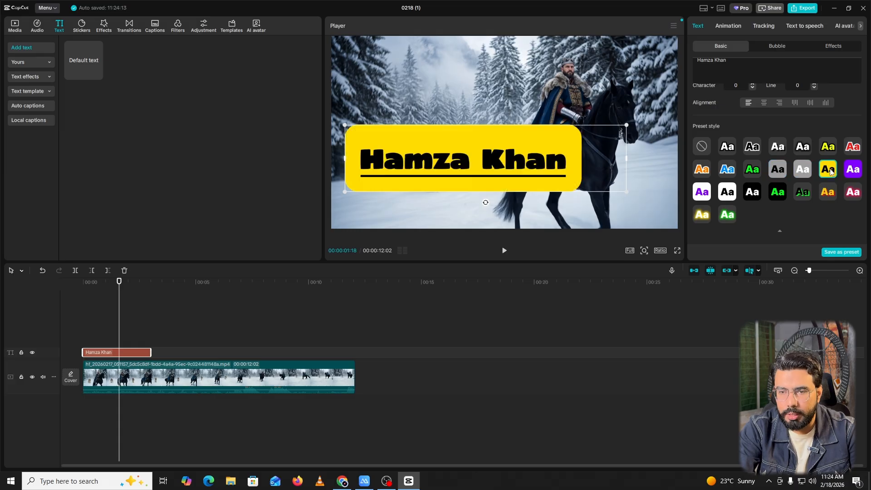
{"action": "left_click", "coordinate": [855, 169]}
{"action": "left_click", "coordinate": [702, 193]}
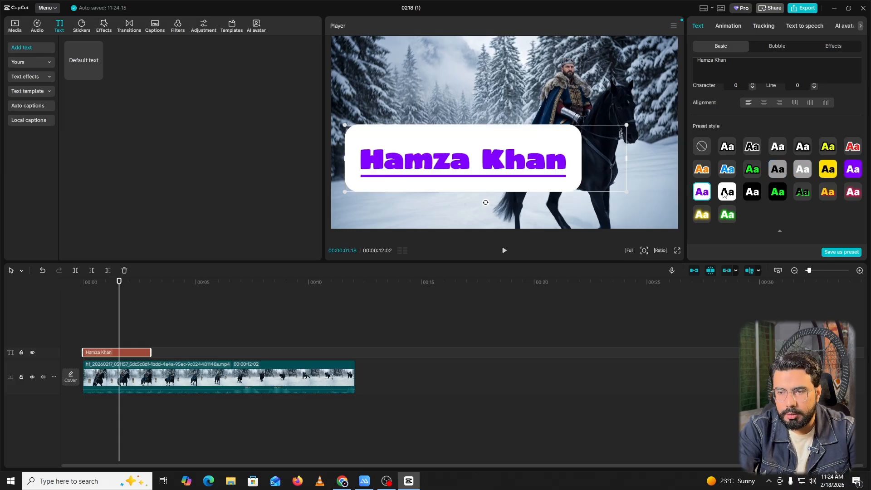
{"action": "left_click", "coordinate": [727, 193]}
{"action": "left_click", "coordinate": [754, 193]}
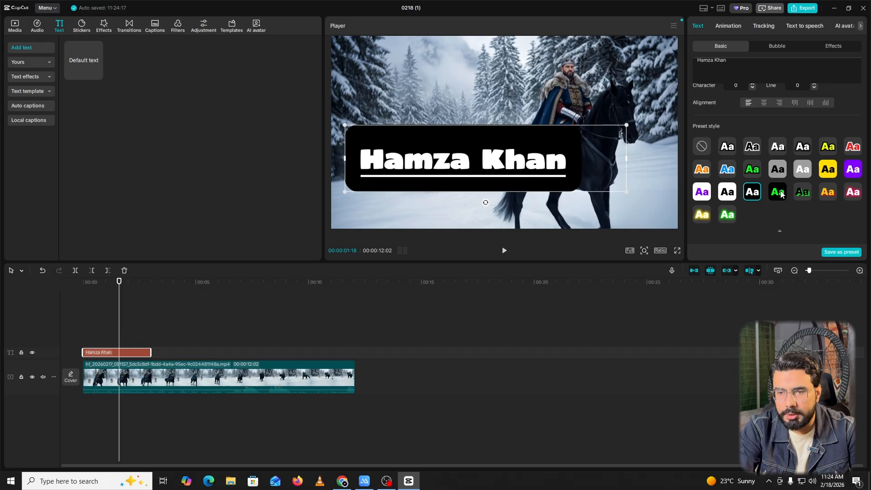
{"action": "left_click", "coordinate": [781, 193]}
{"action": "left_click", "coordinate": [802, 194]}
{"action": "left_click", "coordinate": [828, 192]}
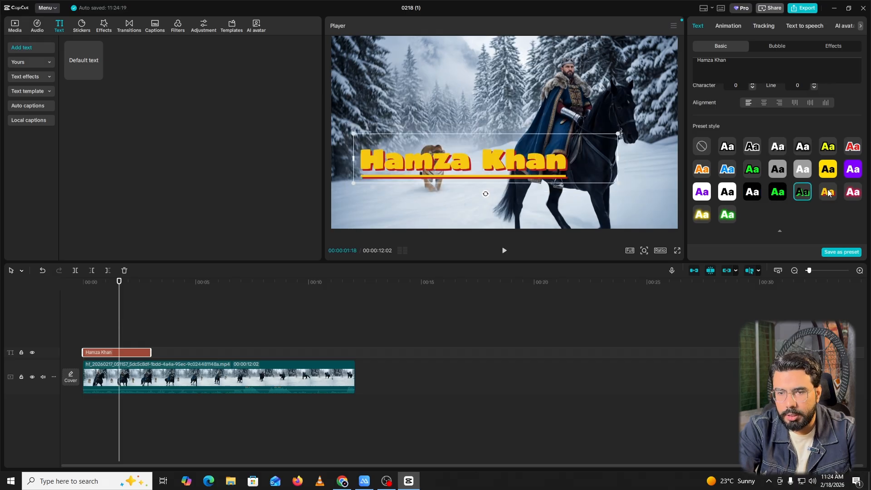
{"action": "left_click", "coordinate": [853, 191]}
{"action": "left_click", "coordinate": [727, 214]}
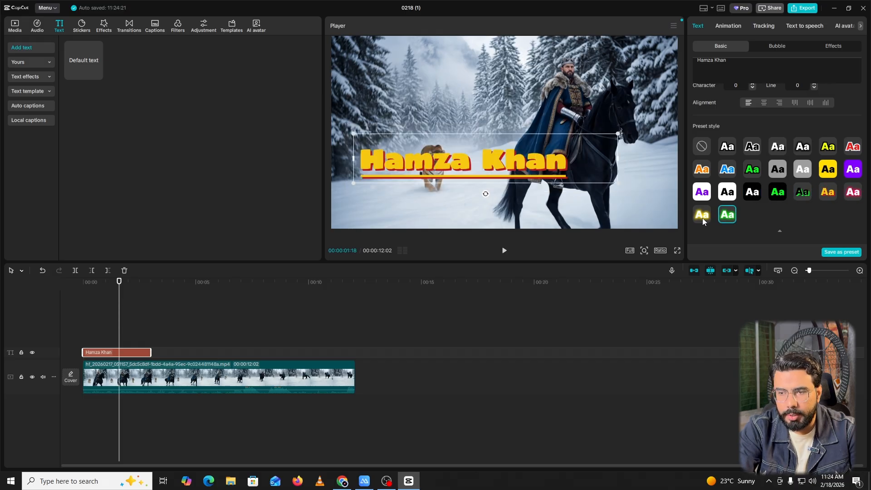
{"action": "left_click", "coordinate": [702, 216]}
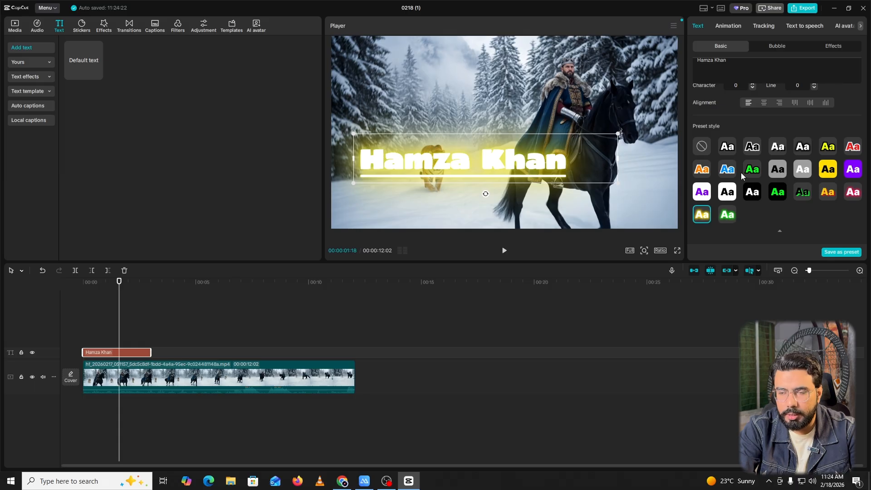
{"action": "left_click", "coordinate": [727, 146]}
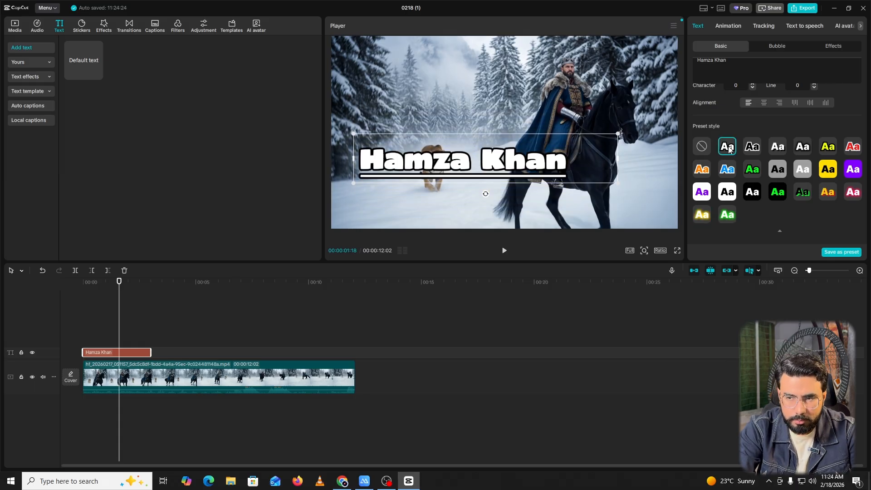
Step: Thicken the title's black outline with the Stroke thickness slider
{"action": "scroll", "coordinate": [729, 149], "scroll_direction": "down", "scroll_amount": 2}
{"action": "scroll", "coordinate": [730, 136], "scroll_direction": "up", "scroll_amount": 1}
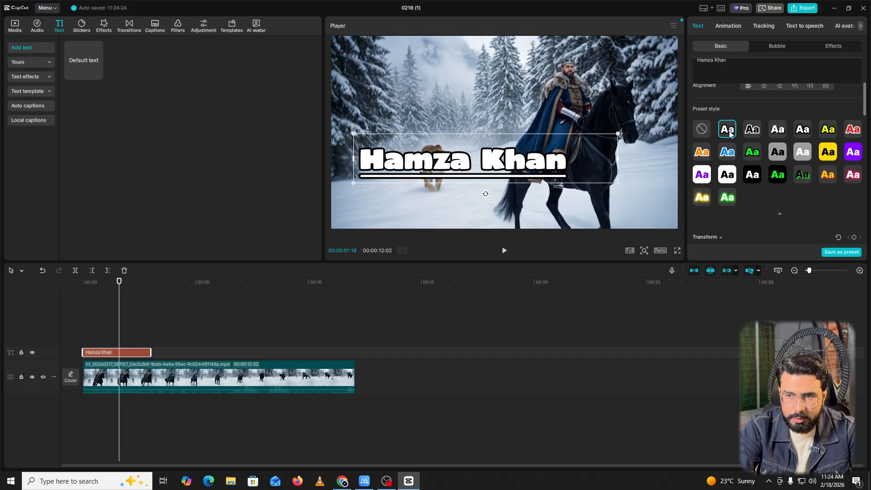
{"action": "scroll", "coordinate": [728, 131], "scroll_direction": "down", "scroll_amount": 5}
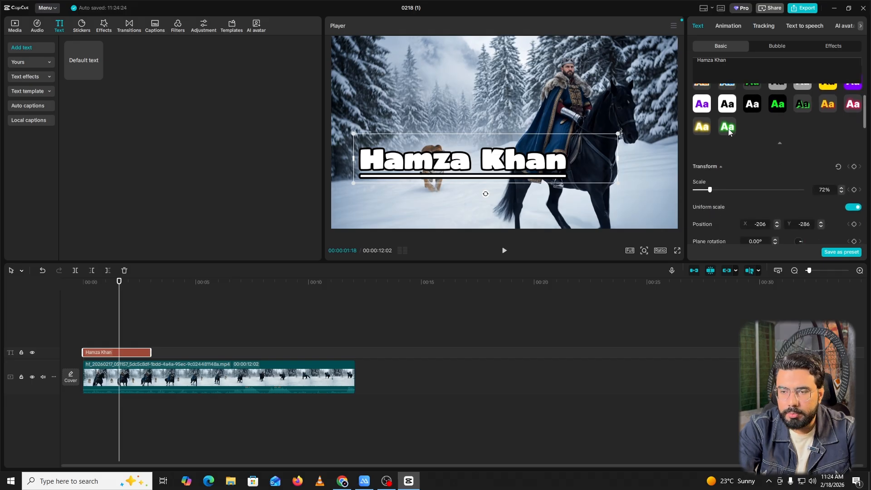
{"action": "scroll", "coordinate": [728, 129], "scroll_direction": "down", "scroll_amount": 1}
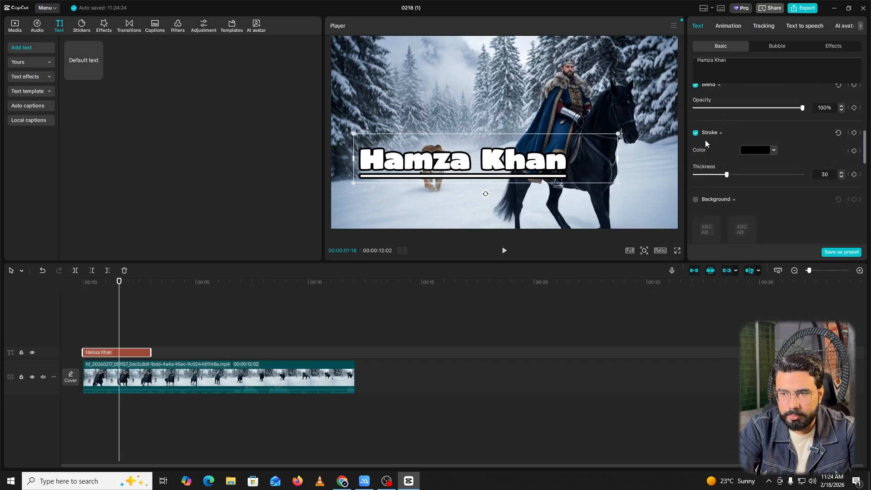
{"action": "scroll", "coordinate": [739, 118], "scroll_direction": "up", "scroll_amount": 1}
{"action": "scroll", "coordinate": [738, 118], "scroll_direction": "down", "scroll_amount": 2}
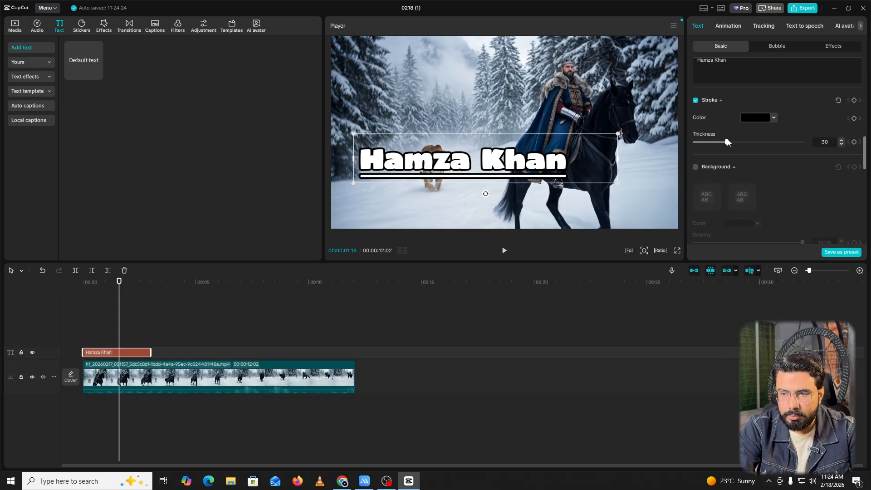
{"action": "mouse_move", "coordinate": [726, 142]}
{"action": "left_mouse_down"}
{"action": "mouse_move", "coordinate": [850, 146]}
{"action": "mouse_move", "coordinate": [723, 154]}
{"action": "mouse_move", "coordinate": [705, 150]}
{"action": "mouse_move", "coordinate": [774, 154]}
{"action": "mouse_move", "coordinate": [844, 141]}
{"action": "mouse_move", "coordinate": [712, 130]}
{"action": "mouse_move", "coordinate": [847, 138]}
{"action": "mouse_move", "coordinate": [679, 138]}
{"action": "mouse_move", "coordinate": [742, 138]}
{"action": "left_mouse_up"}
Step: Change the outline colour to brown (8C593C) after trying red and green
{"action": "left_click", "coordinate": [762, 117]}
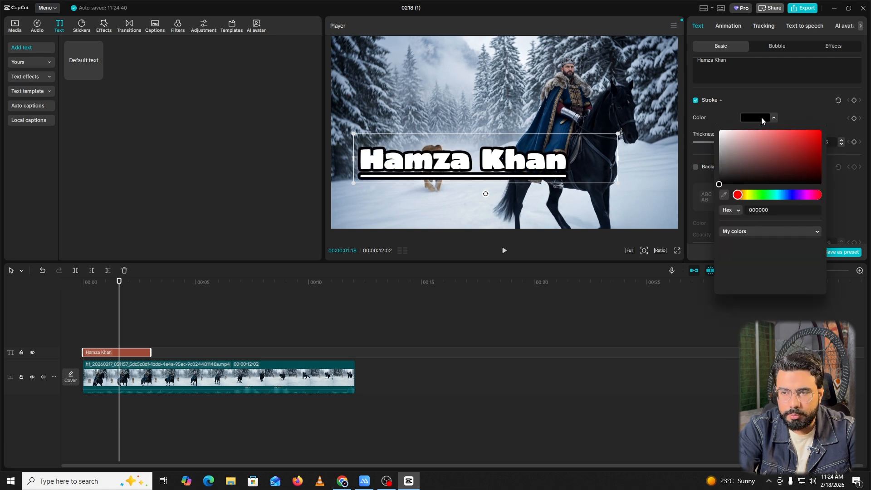
{"action": "left_click", "coordinate": [821, 132]}
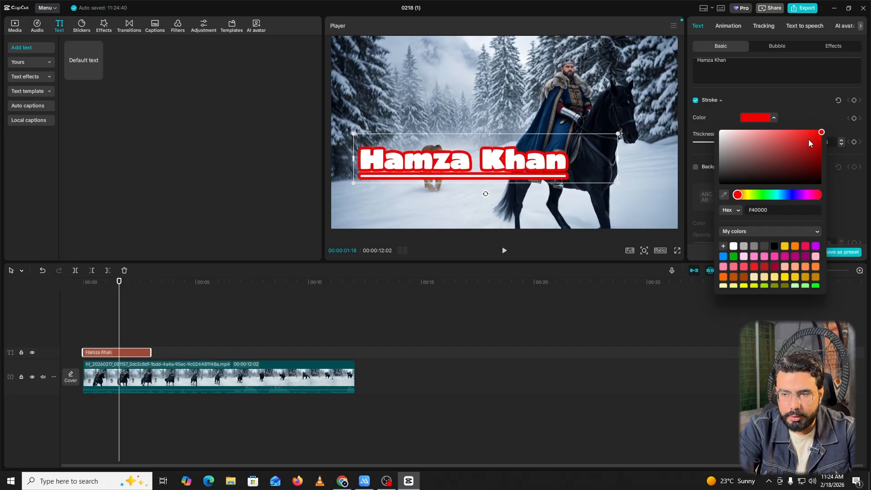
{"action": "mouse_move", "coordinate": [808, 139]}
{"action": "left_mouse_down"}
{"action": "mouse_move", "coordinate": [810, 188]}
{"action": "mouse_move", "coordinate": [777, 154]}
{"action": "left_mouse_up"}
{"action": "left_click", "coordinate": [776, 196]}
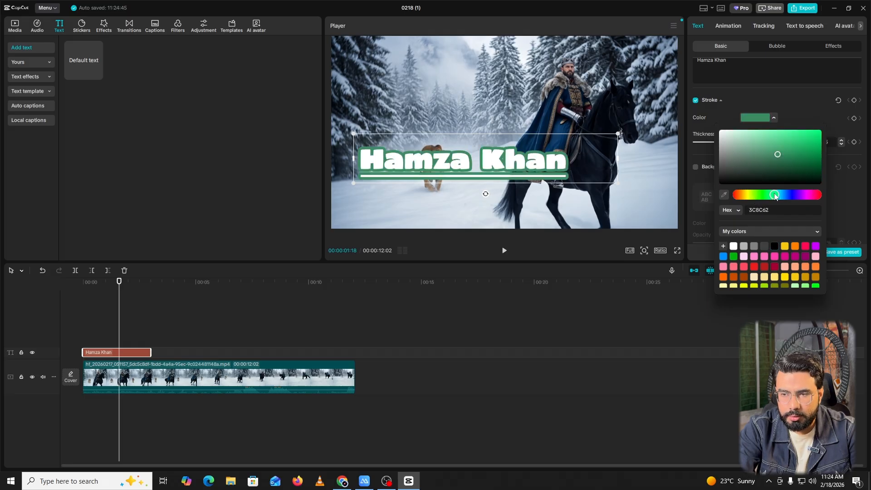
{"action": "left_click", "coordinate": [743, 195]}
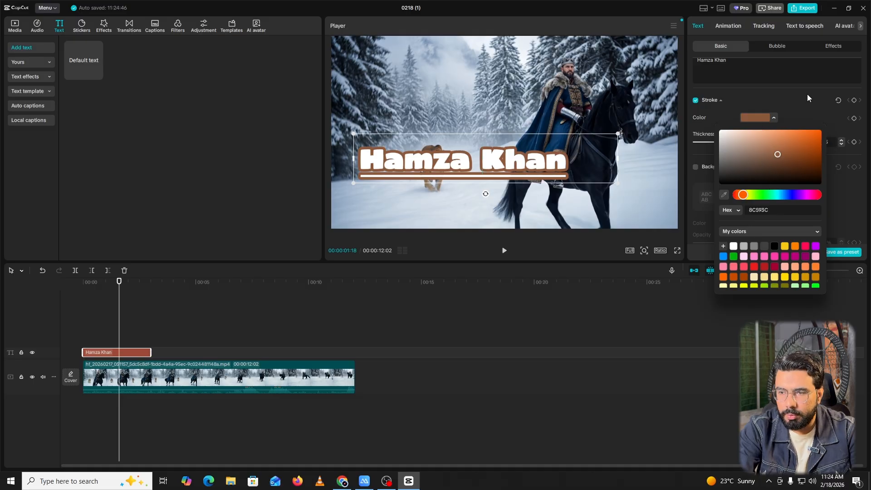
Step: Raise the brown outline's thickness to 72
{"action": "left_click", "coordinate": [709, 102]}
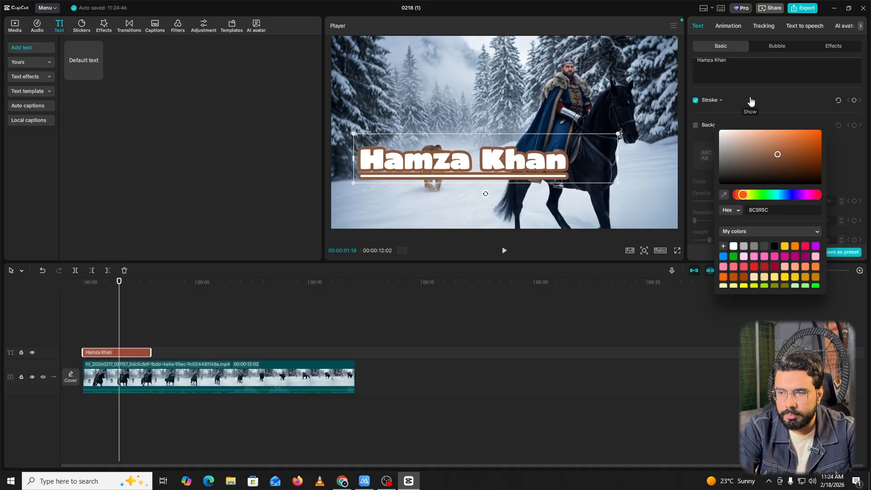
{"action": "left_click", "coordinate": [709, 101]}
{"action": "mouse_move", "coordinate": [745, 146]}
{"action": "left_mouse_down"}
{"action": "mouse_move", "coordinate": [783, 137]}
{"action": "mouse_move", "coordinate": [772, 144]}
{"action": "left_mouse_up"}
{"action": "scroll", "coordinate": [716, 161], "scroll_direction": "down", "scroll_amount": 1}
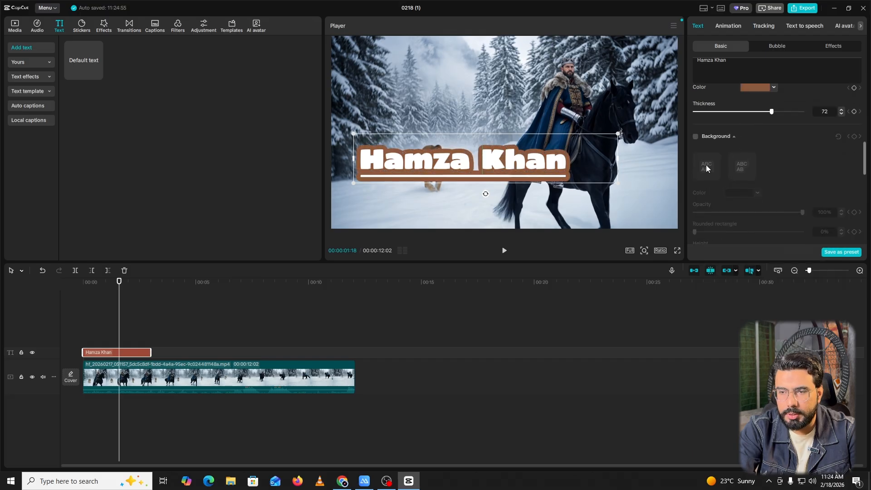
Step: Turn on a background box behind the title and colour it orange FF9C00
{"action": "left_click", "coordinate": [696, 136]}
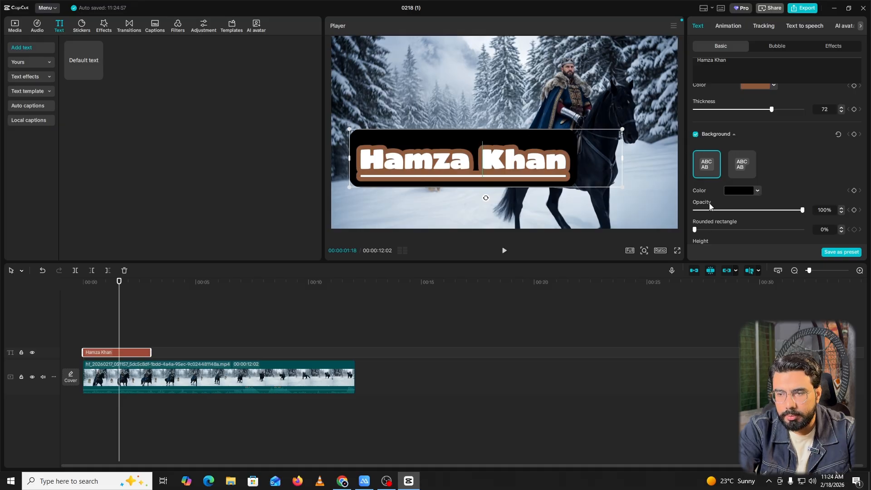
{"action": "scroll", "coordinate": [710, 206], "scroll_direction": "down", "scroll_amount": 2}
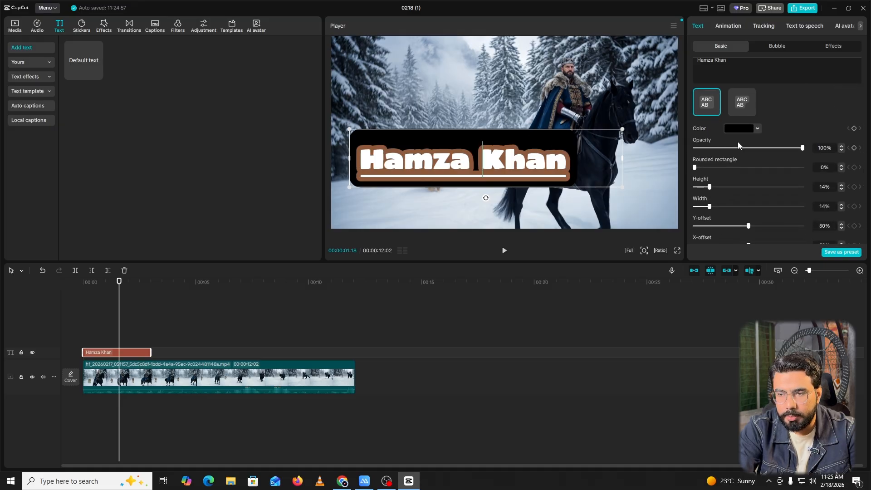
{"action": "left_click", "coordinate": [750, 130]}
{"action": "left_click_drag", "start_coordinate": [730, 178], "coordinate": [826, 134]}
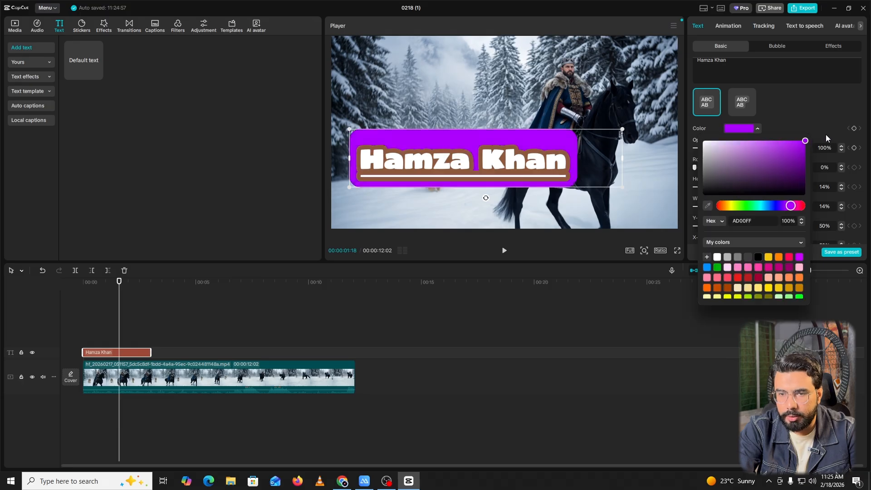
{"action": "left_click", "coordinate": [728, 206]}
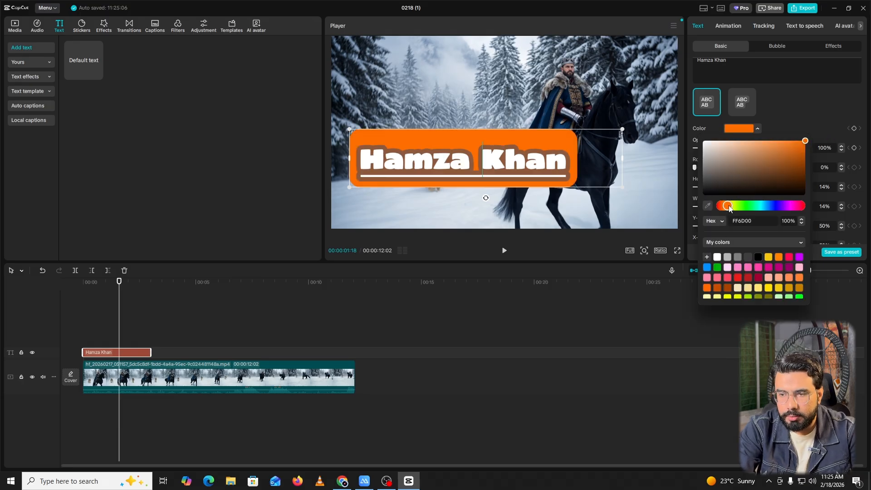
{"action": "left_click_drag", "start_coordinate": [728, 207], "coordinate": [732, 207]}
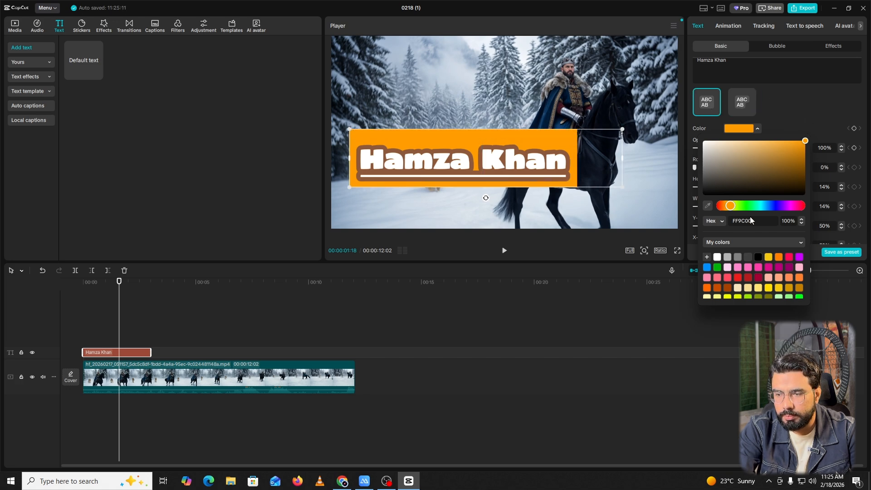
{"action": "scroll", "coordinate": [743, 270], "scroll_direction": "down", "scroll_amount": 2}
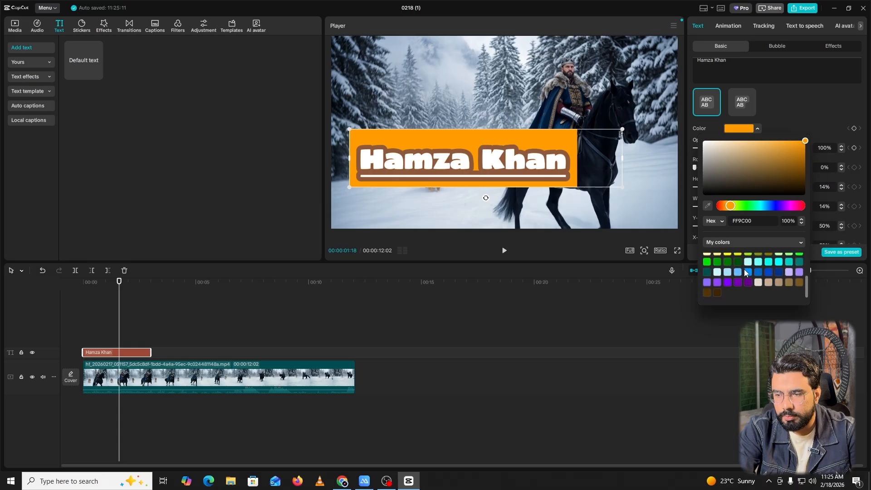
{"action": "left_click", "coordinate": [826, 134]}
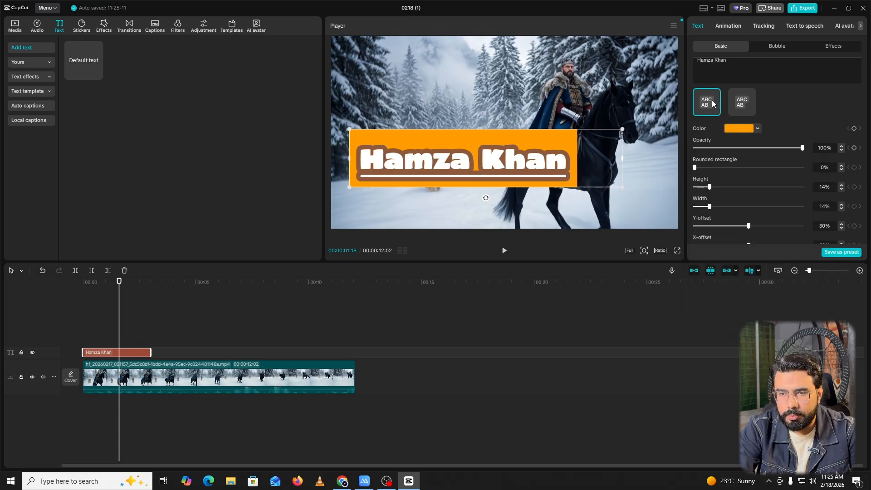
Step: Compare rounded and square box shapes, keeping the square-cornered orange background
{"action": "left_click", "coordinate": [741, 102]}
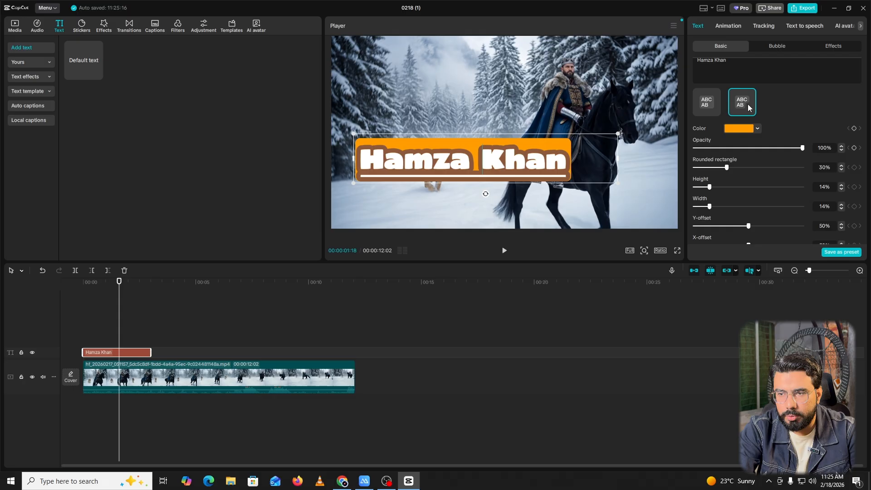
{"action": "left_click", "coordinate": [708, 103]}
{"action": "left_click", "coordinate": [741, 101]}
{"action": "left_click", "coordinate": [716, 102]}
{"action": "left_click", "coordinate": [741, 101]}
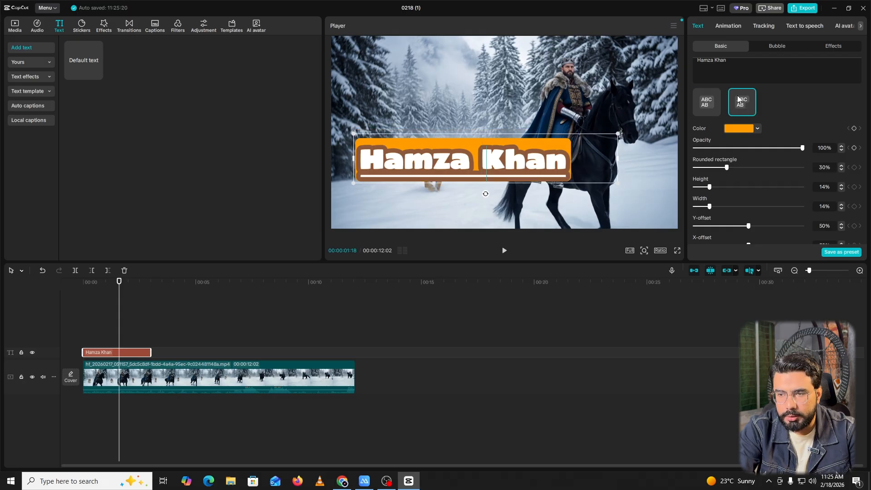
{"action": "left_click", "coordinate": [715, 99]}
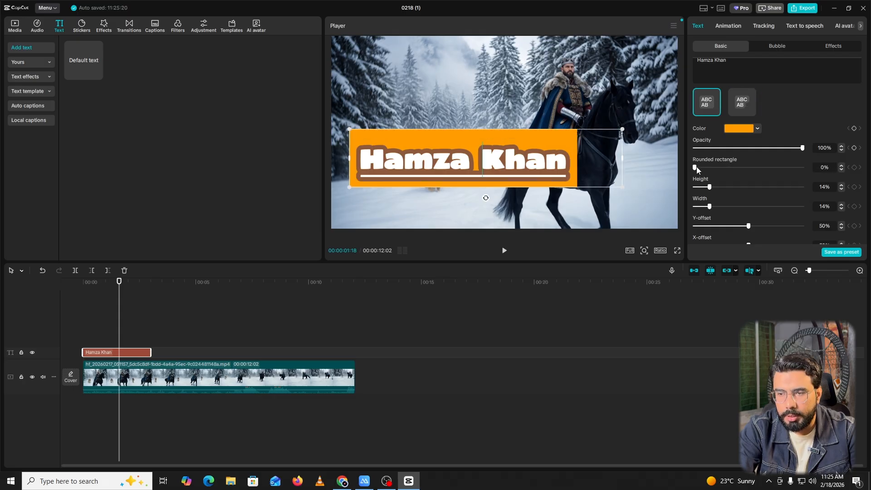
Step: Adjust the orange box's corner rounding, set its height to 0% and widen it
{"action": "left_click_drag", "start_coordinate": [695, 168], "coordinate": [801, 167]}
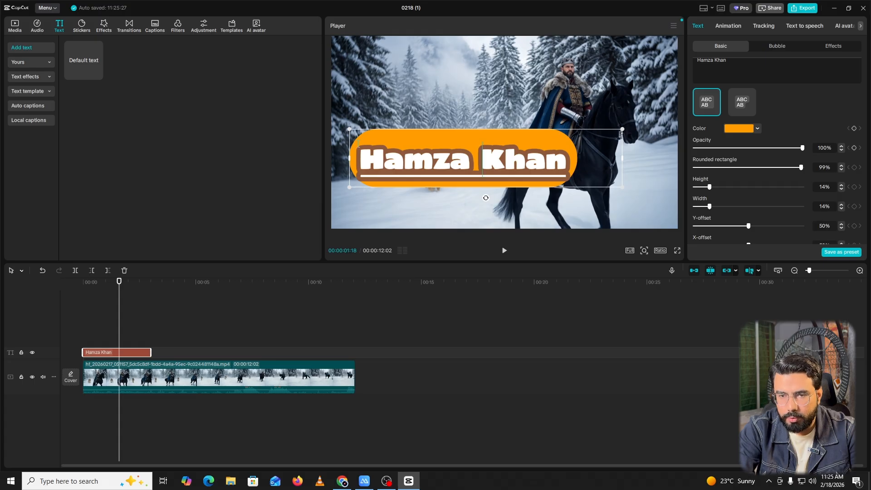
{"action": "left_click_drag", "start_coordinate": [758, 168], "coordinate": [720, 164]}
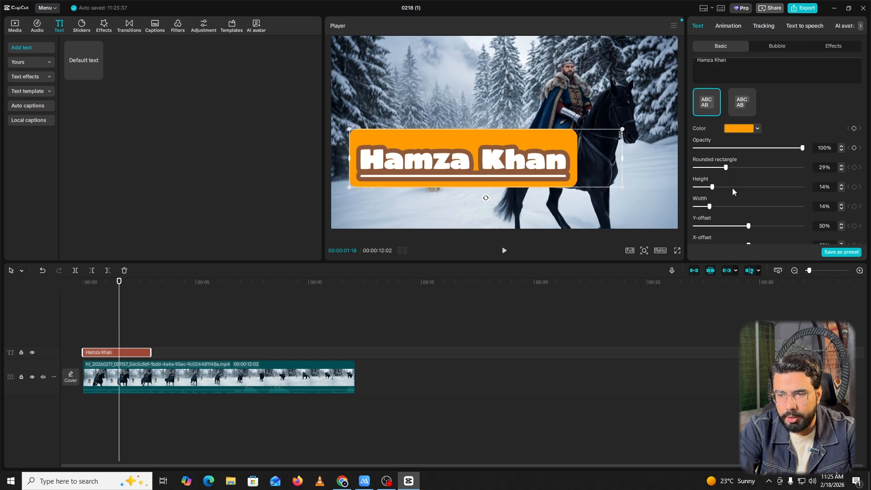
{"action": "left_click_drag", "start_coordinate": [732, 188], "coordinate": [633, 191]}
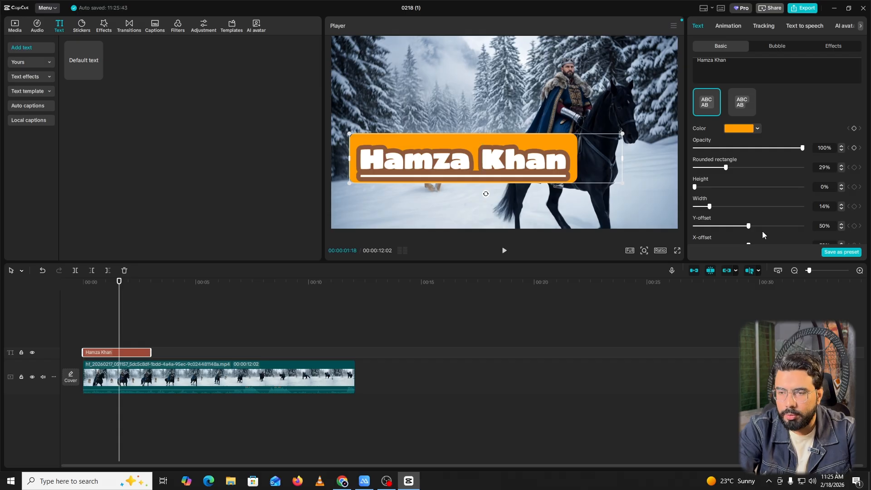
{"action": "left_click_drag", "start_coordinate": [710, 207], "coordinate": [802, 206]}
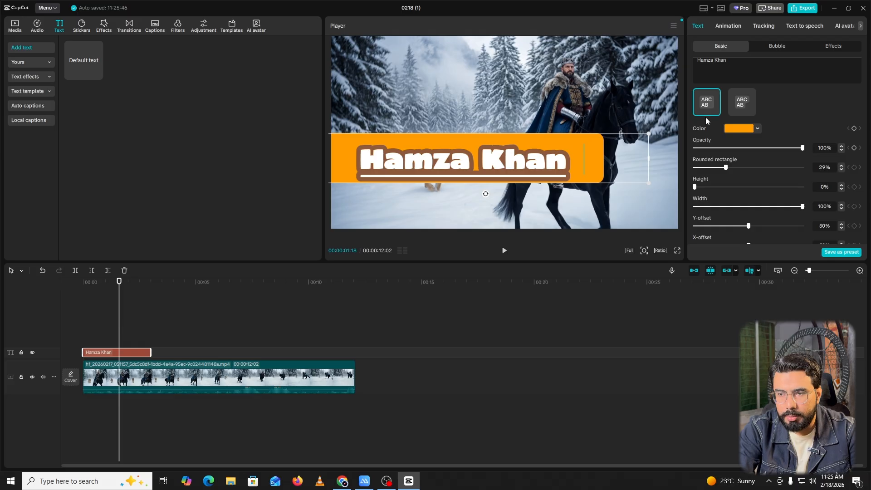
Step: Narrow the orange box to 18% width and lower it to a 46% vertical offset
{"action": "scroll", "coordinate": [698, 124], "scroll_direction": "up", "scroll_amount": 3}
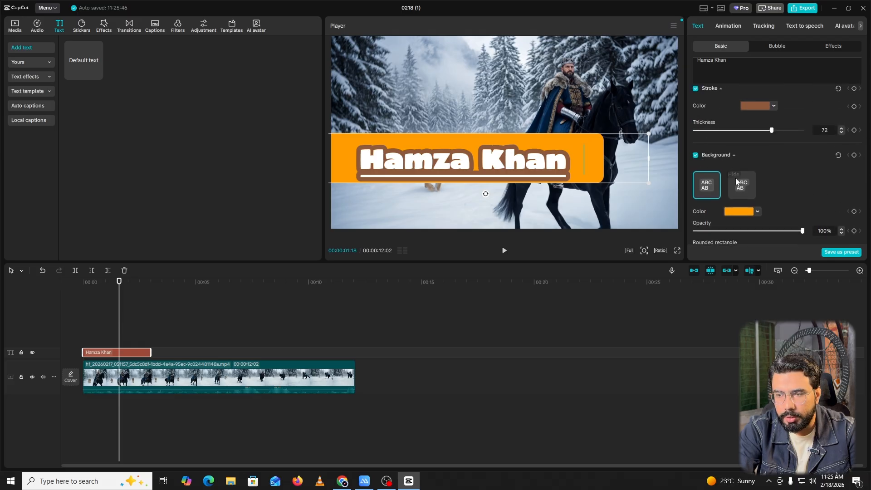
{"action": "scroll", "coordinate": [726, 136], "scroll_direction": "down", "scroll_amount": 4}
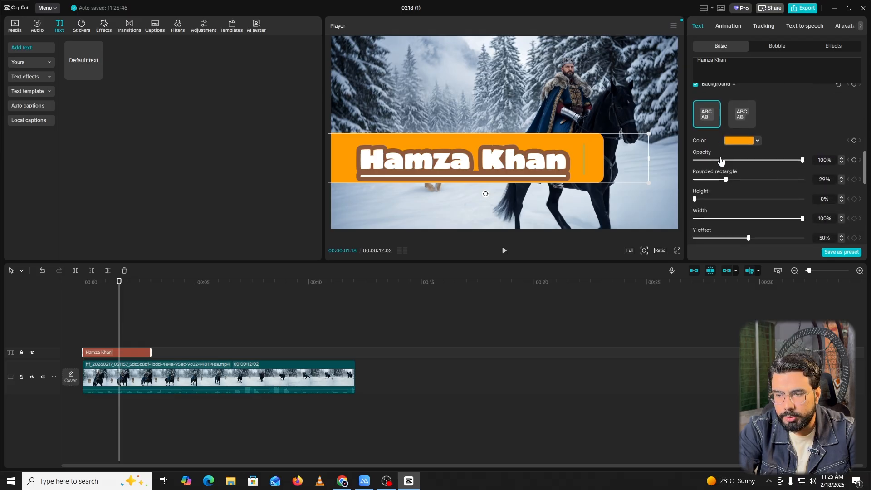
{"action": "scroll", "coordinate": [739, 164], "scroll_direction": "down", "scroll_amount": 2}
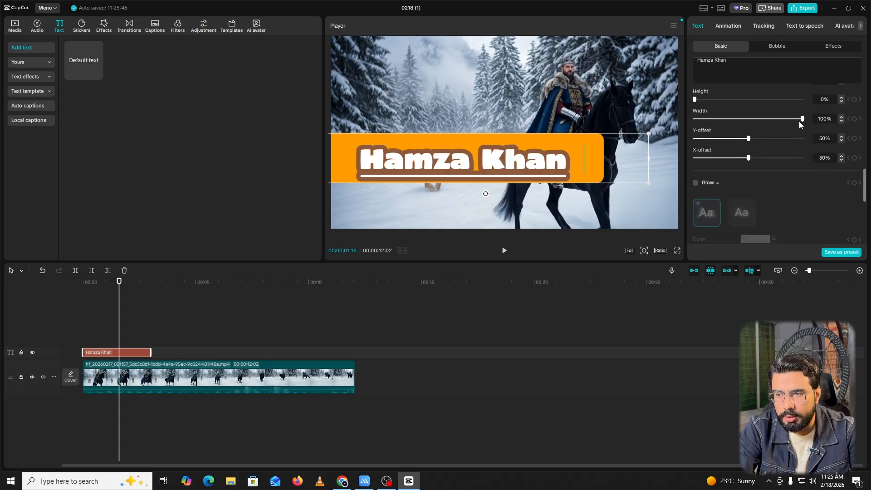
{"action": "left_click_drag", "start_coordinate": [802, 120], "coordinate": [713, 116]}
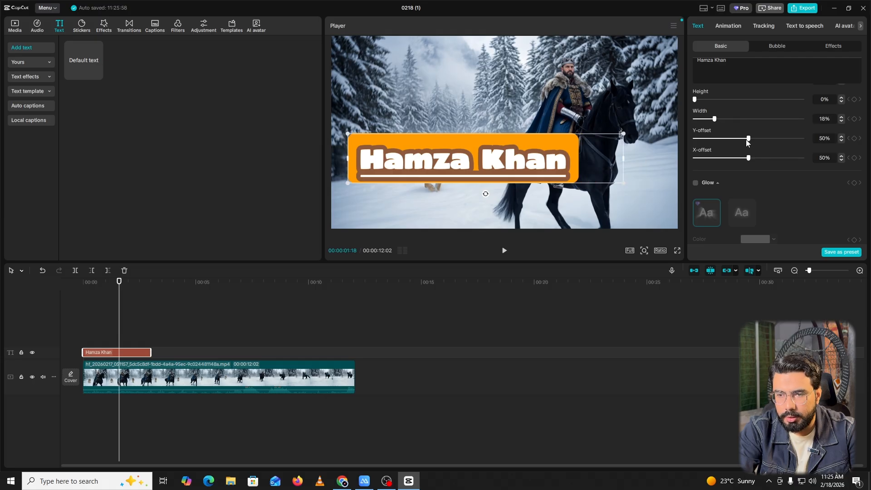
{"action": "mouse_move", "coordinate": [747, 141]}
{"action": "left_mouse_down"}
{"action": "mouse_move", "coordinate": [695, 139]}
{"action": "mouse_move", "coordinate": [754, 137]}
{"action": "mouse_move", "coordinate": [687, 155]}
{"action": "mouse_move", "coordinate": [776, 159]}
{"action": "mouse_move", "coordinate": [749, 154]}
{"action": "left_mouse_up"}
Step: Turn on a black (000000) glow around the title using the first glow style
{"action": "scroll", "coordinate": [747, 149], "scroll_direction": "up", "scroll_amount": 2}
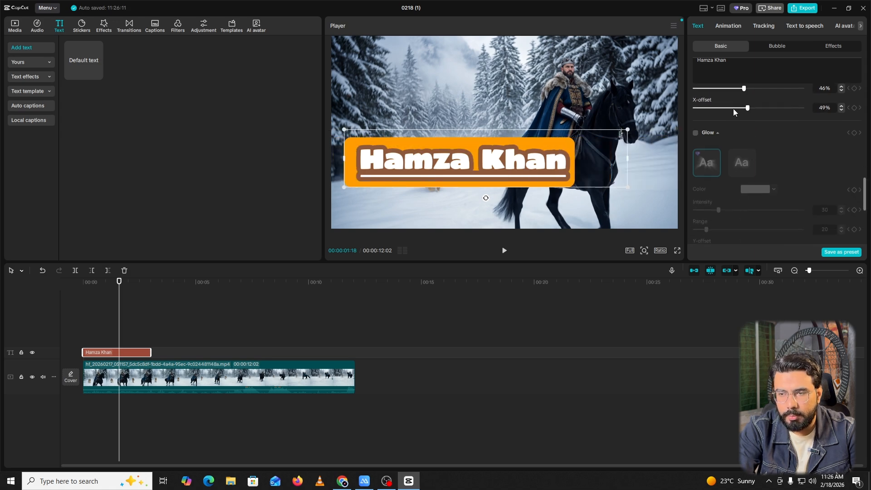
{"action": "scroll", "coordinate": [739, 110], "scroll_direction": "down", "scroll_amount": 4}
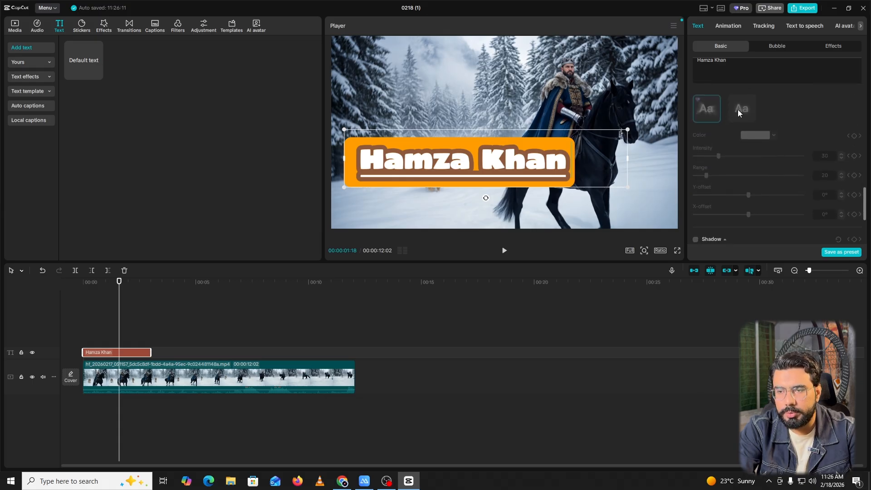
{"action": "scroll", "coordinate": [700, 126], "scroll_direction": "up", "scroll_amount": 2}
{"action": "left_click", "coordinate": [695, 136]}
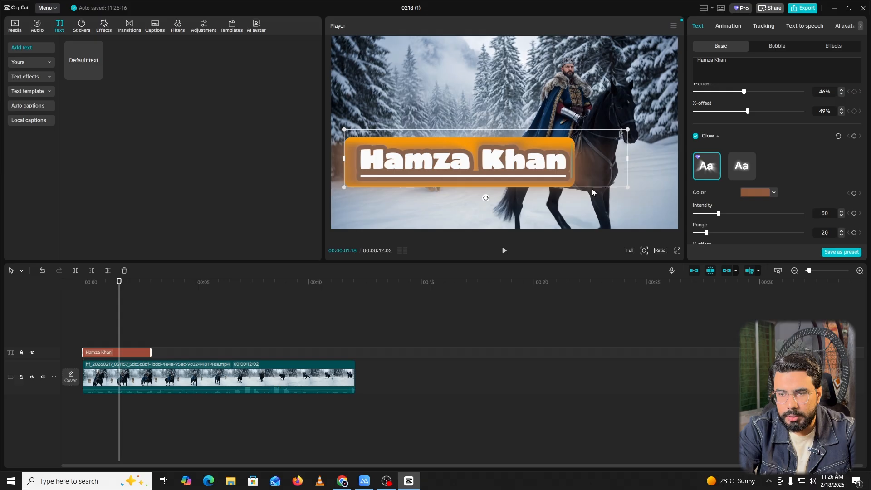
{"action": "left_click", "coordinate": [748, 170]}
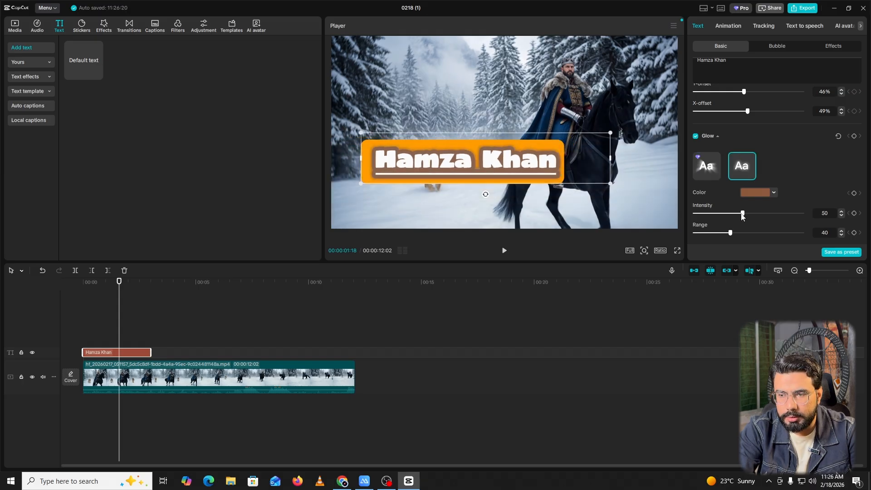
{"action": "left_click_drag", "start_coordinate": [742, 213], "coordinate": [803, 213]}
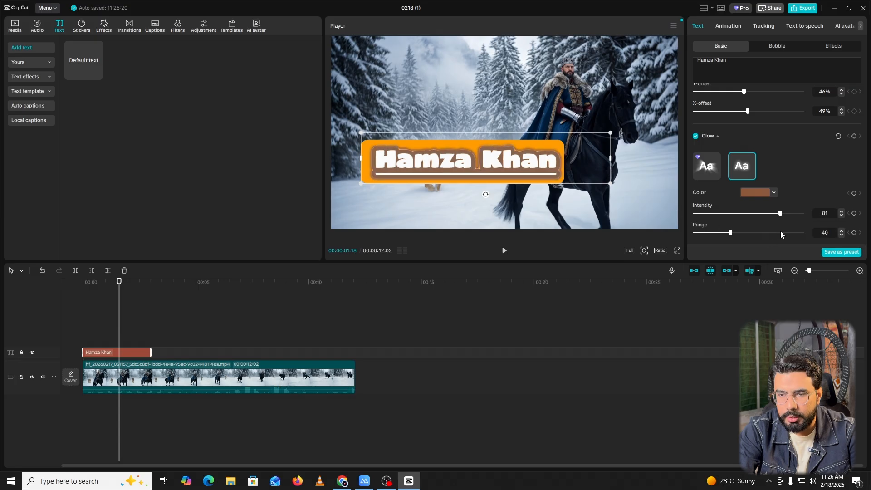
{"action": "left_click", "coordinate": [763, 192]}
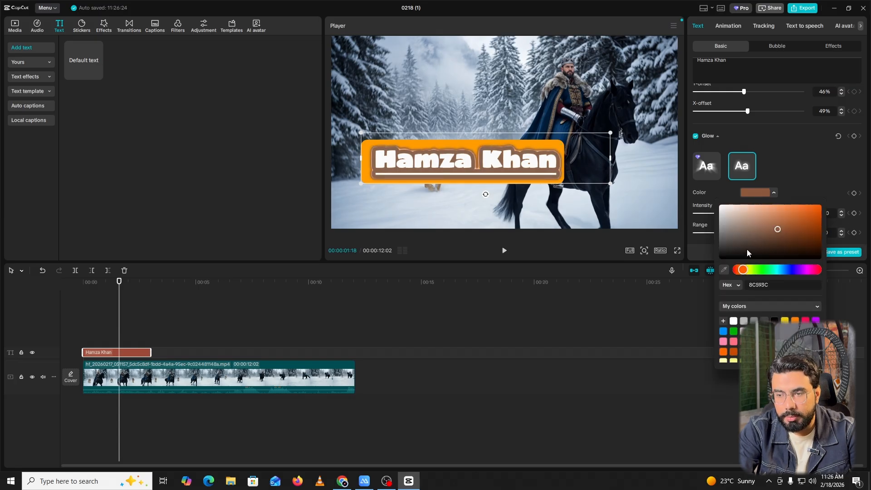
{"action": "left_click_drag", "start_coordinate": [746, 254], "coordinate": [742, 278]}
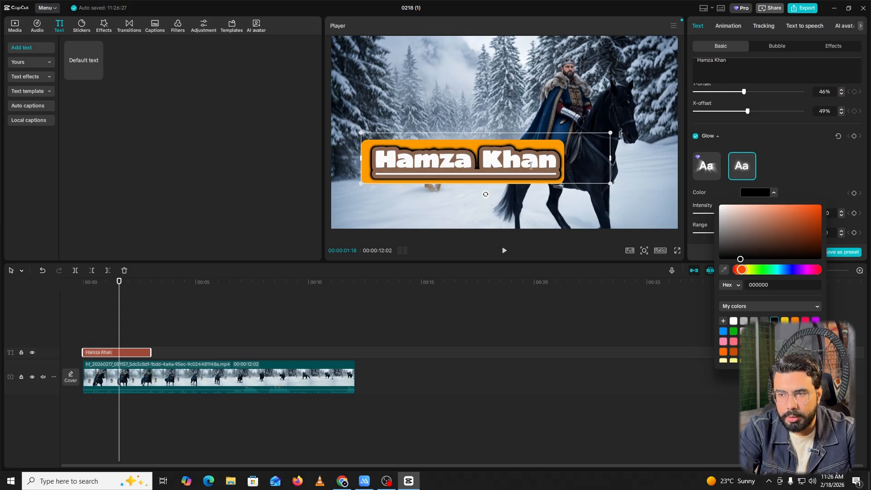
{"action": "left_click", "coordinate": [706, 166]}
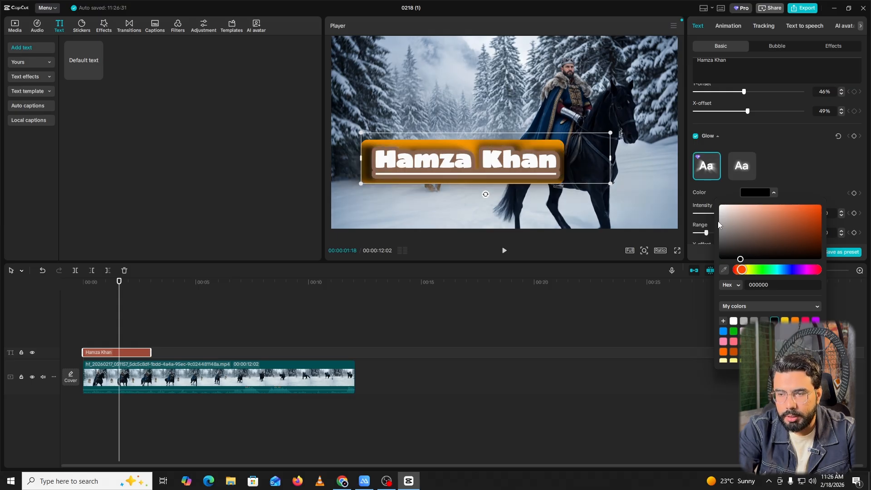
{"action": "left_click", "coordinate": [802, 191]}
Step: Set the glow to intensity 10 and range 19, offset upward to Y -12°
{"action": "left_click_drag", "start_coordinate": [717, 216], "coordinate": [854, 202]}
{"action": "scroll", "coordinate": [702, 203], "scroll_direction": "down", "scroll_amount": 1}
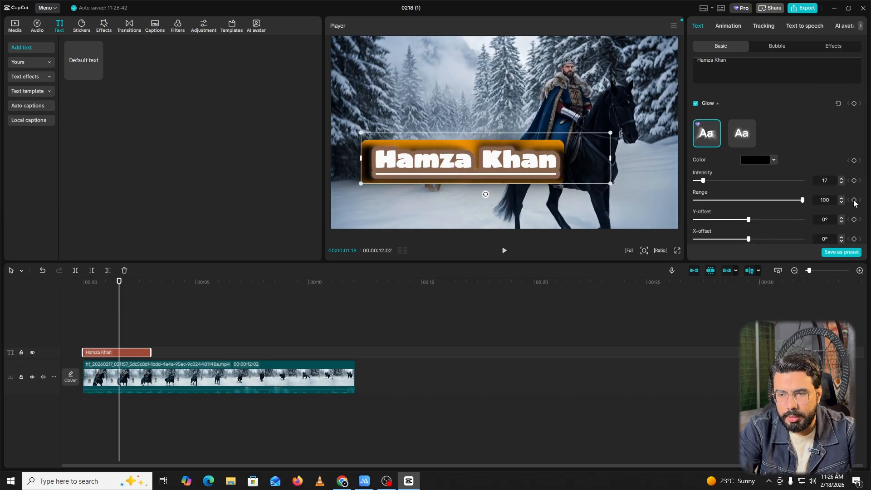
{"action": "left_click_drag", "start_coordinate": [702, 180], "coordinate": [705, 199]}
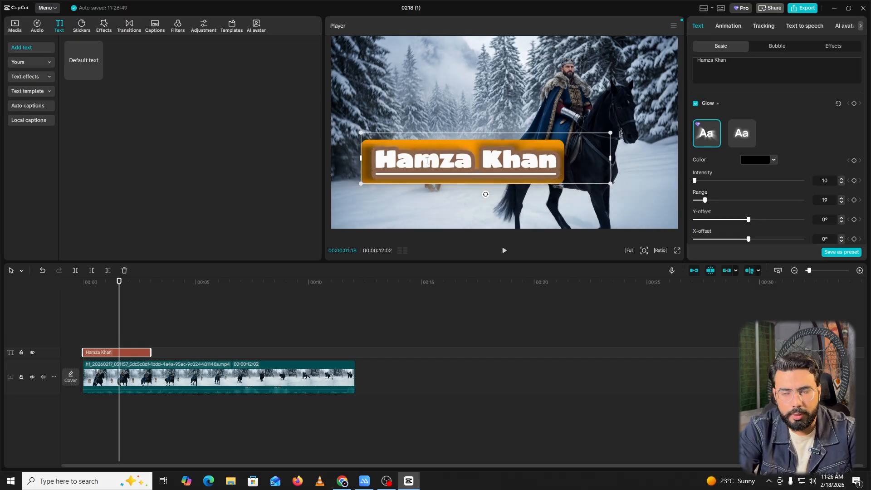
{"action": "scroll", "coordinate": [723, 207], "scroll_direction": "down", "scroll_amount": 2}
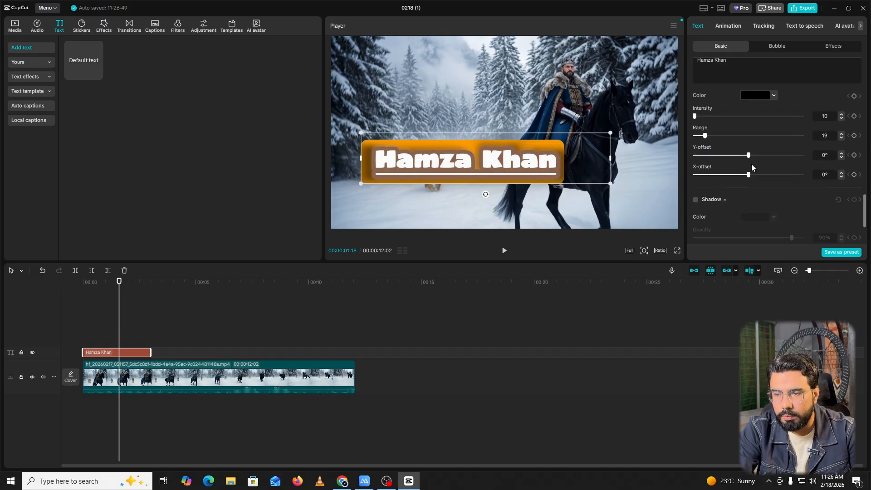
{"action": "scroll", "coordinate": [751, 164], "scroll_direction": "down", "scroll_amount": 2}
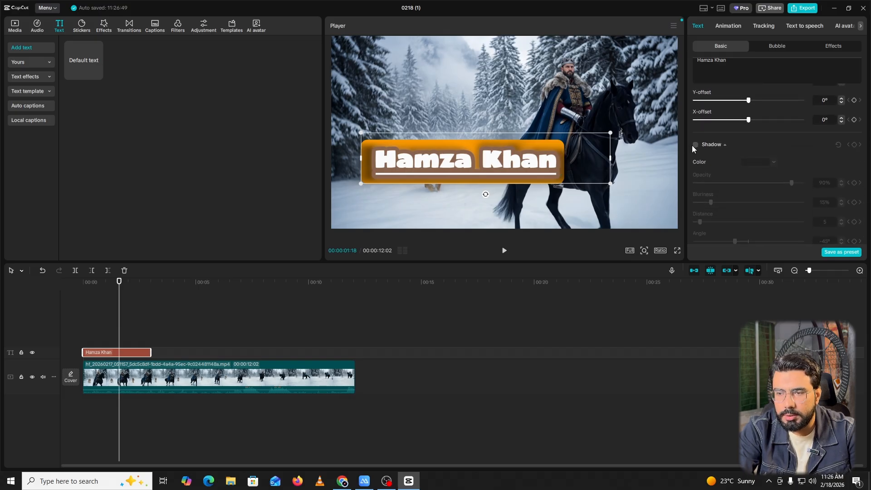
{"action": "scroll", "coordinate": [751, 102], "scroll_direction": "up", "scroll_amount": 1}
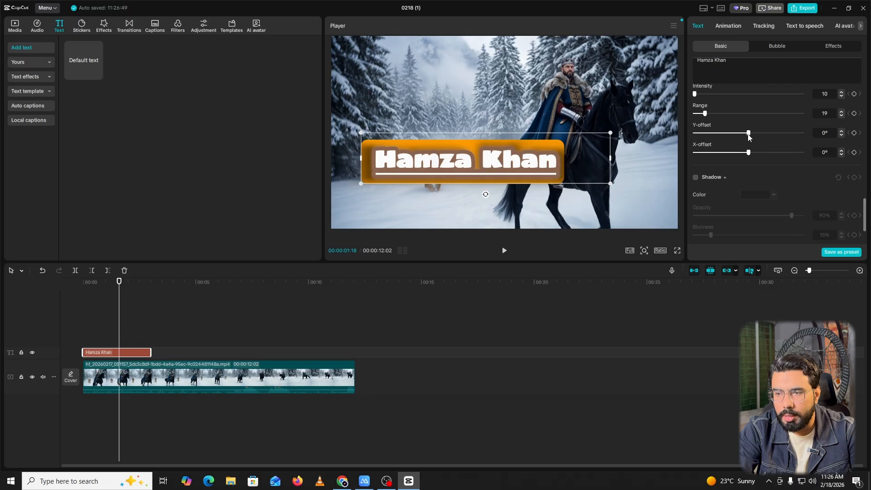
{"action": "left_click_drag", "start_coordinate": [748, 133], "coordinate": [737, 157]}
Step: Add a drop shadow to the title at 100% opacity and 36% blurriness
{"action": "scroll", "coordinate": [737, 158], "scroll_direction": "down", "scroll_amount": 2}
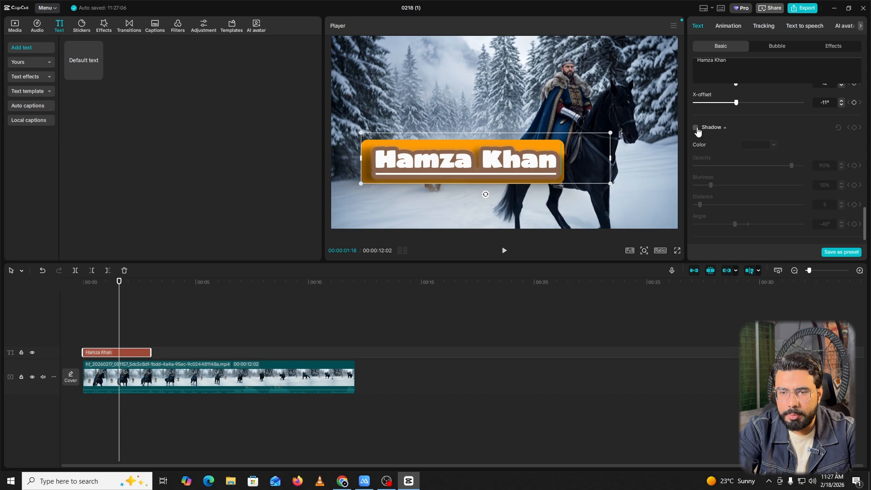
{"action": "left_click", "coordinate": [695, 128]}
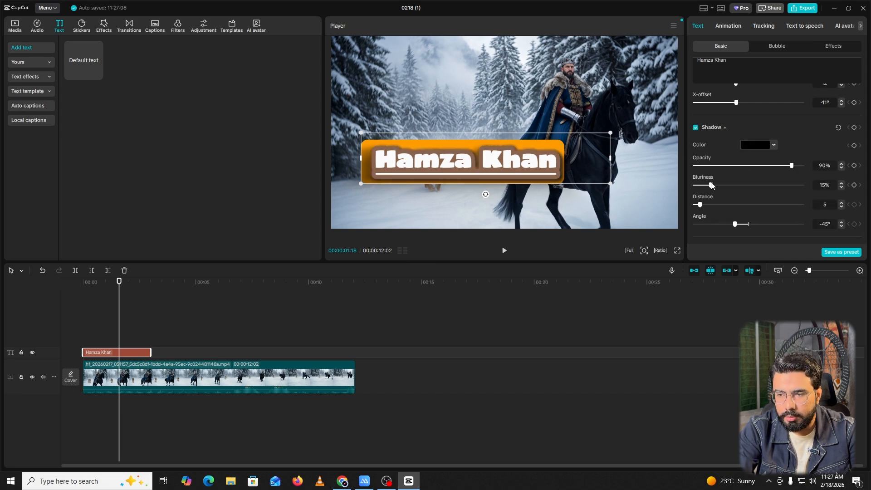
{"action": "left_click_drag", "start_coordinate": [711, 185], "coordinate": [768, 185]}
{"action": "left_click_drag", "start_coordinate": [866, 179], "coordinate": [834, 169]}
{"action": "left_click", "coordinate": [742, 166]}
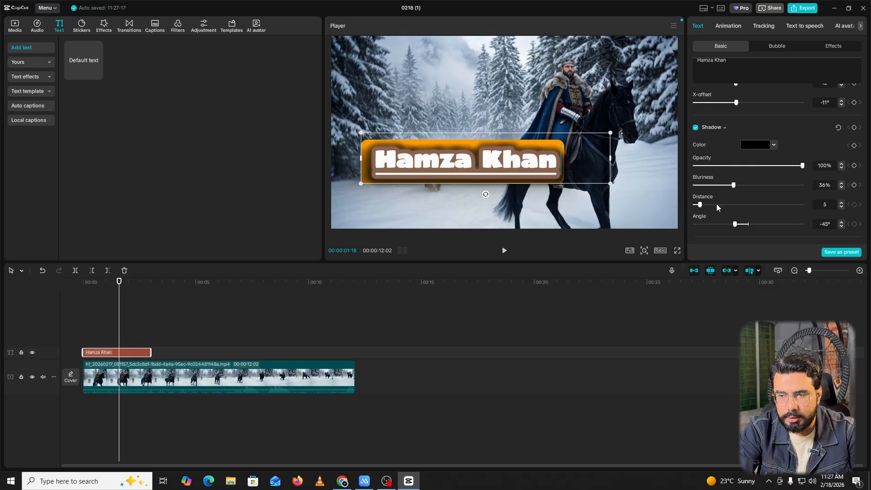
Step: Set the shadow's distance to 13 and its angle to -180°
{"action": "scroll", "coordinate": [717, 205], "scroll_direction": "down", "scroll_amount": 1}
{"action": "left_click_drag", "start_coordinate": [700, 187], "coordinate": [781, 187]}
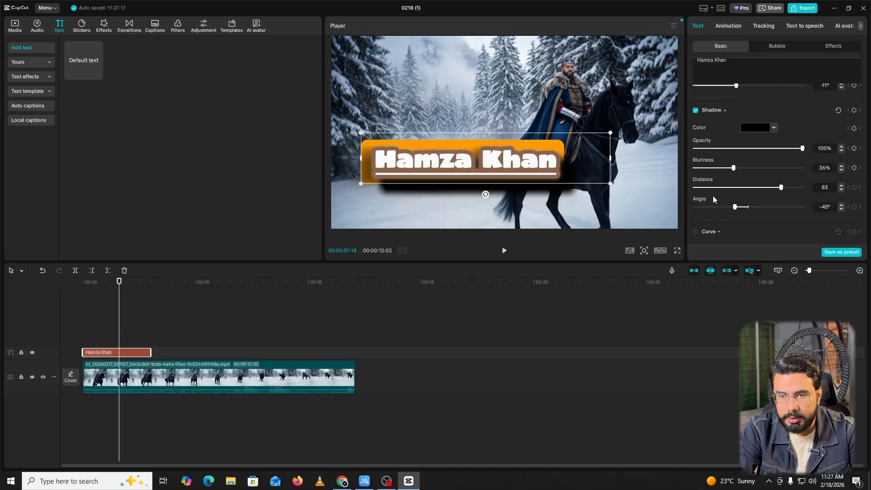
{"action": "left_click_drag", "start_coordinate": [710, 187], "coordinate": [633, 189]}
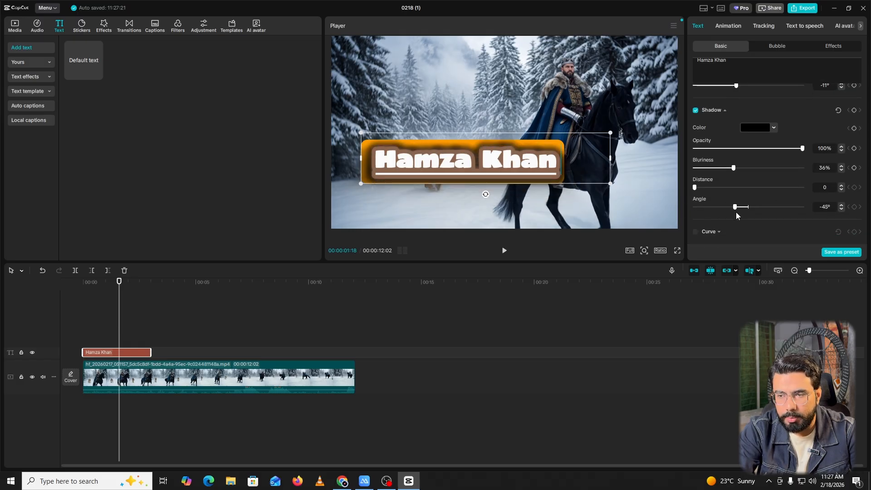
{"action": "left_click_drag", "start_coordinate": [735, 207], "coordinate": [797, 187]}
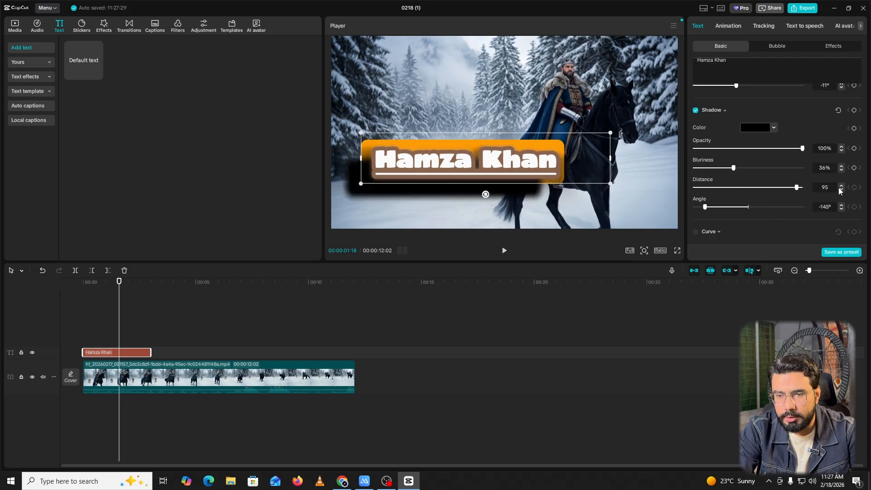
{"action": "left_click", "coordinate": [840, 185]}
{"action": "left_click_drag", "start_coordinate": [705, 207], "coordinate": [684, 175]}
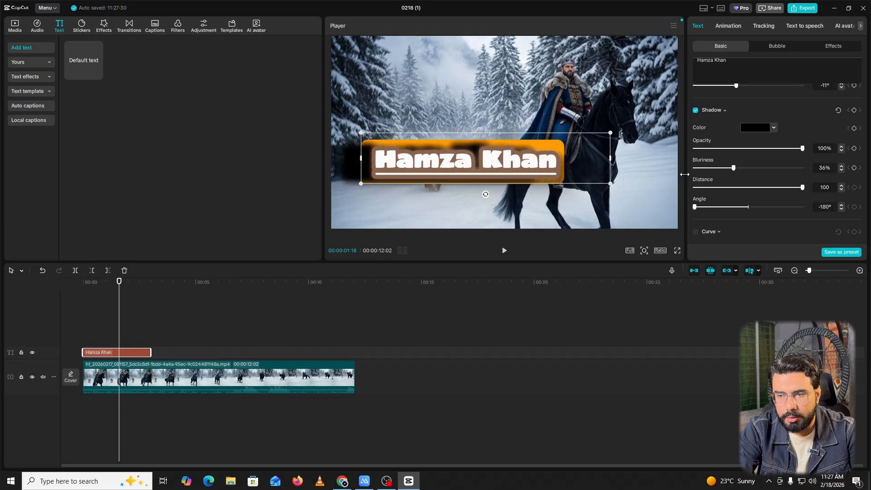
{"action": "left_click", "coordinate": [708, 187]}
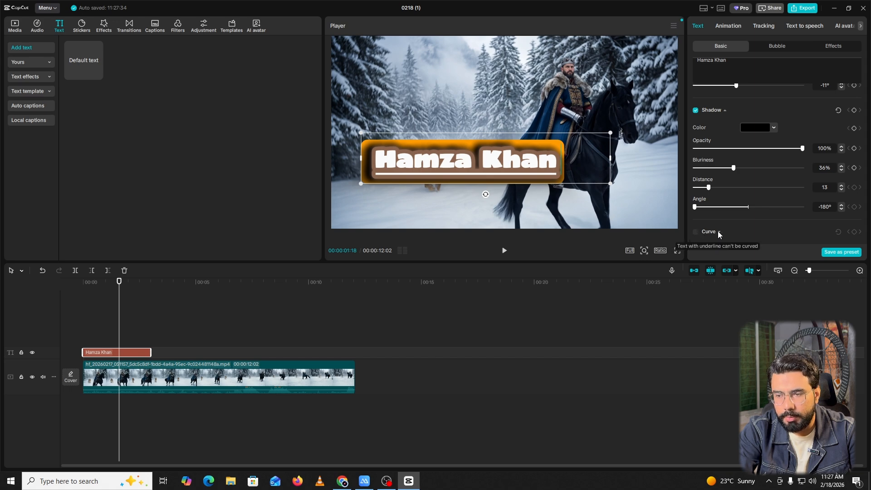
Step: Remove the underline and the orange background from the Hamza Khan title
{"action": "scroll", "coordinate": [730, 132], "scroll_direction": "up", "scroll_amount": 1}
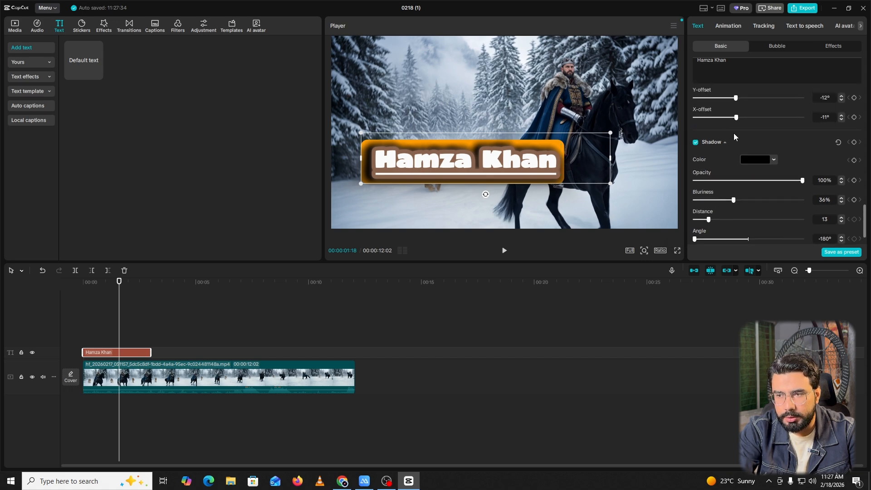
{"action": "scroll", "coordinate": [734, 122], "scroll_direction": "up", "scroll_amount": 10}
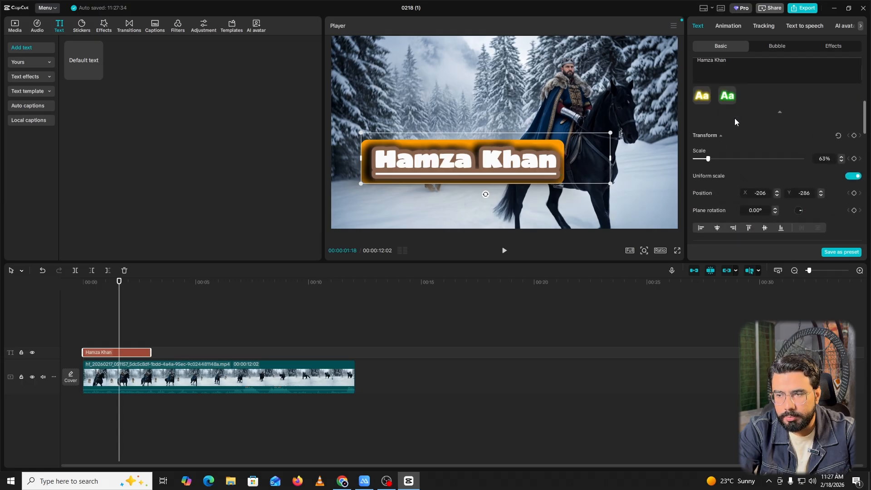
{"action": "scroll", "coordinate": [734, 118], "scroll_direction": "up", "scroll_amount": 8}
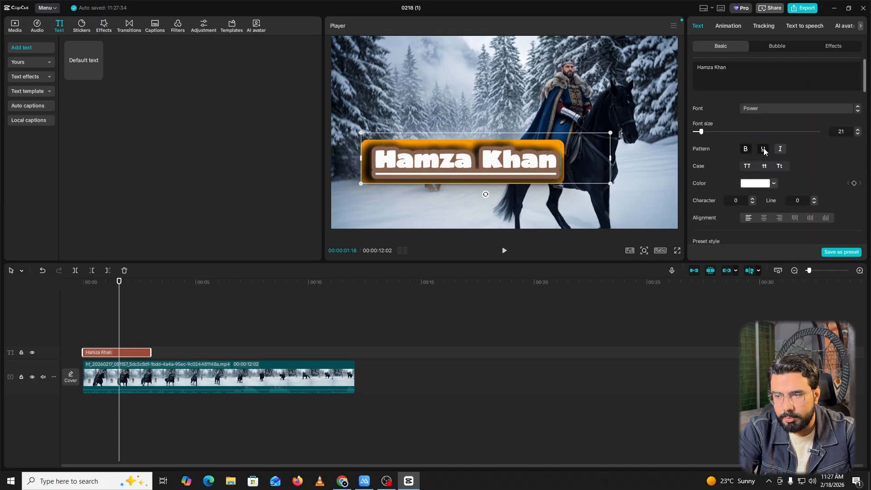
{"action": "left_click", "coordinate": [762, 150]}
{"action": "scroll", "coordinate": [720, 159], "scroll_direction": "down", "scroll_amount": 5}
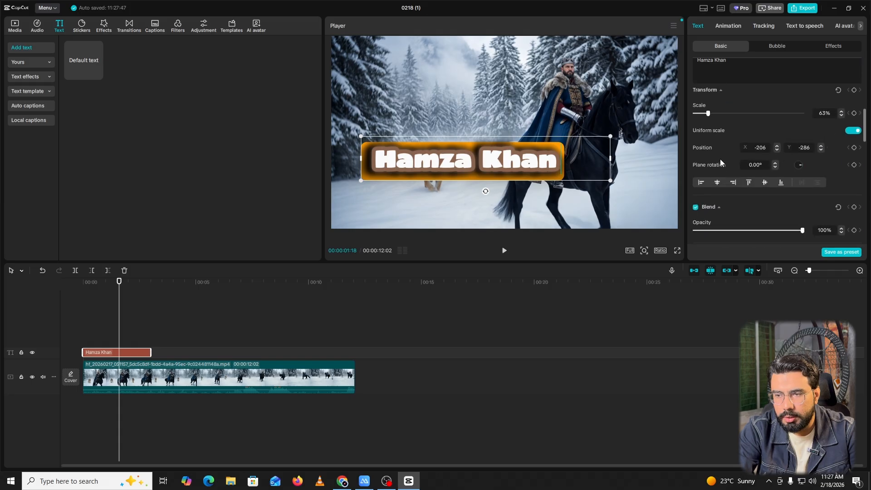
{"action": "scroll", "coordinate": [719, 159], "scroll_direction": "down", "scroll_amount": 8}
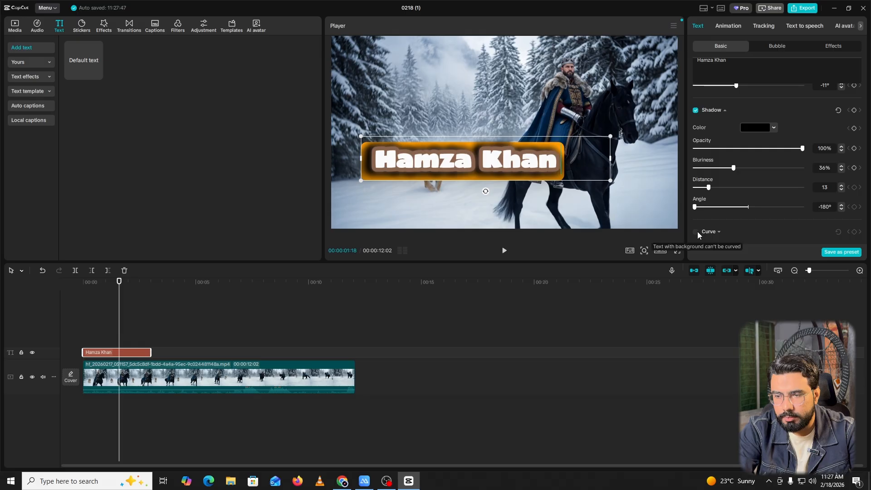
{"action": "scroll", "coordinate": [747, 155], "scroll_direction": "up", "scroll_amount": 5}
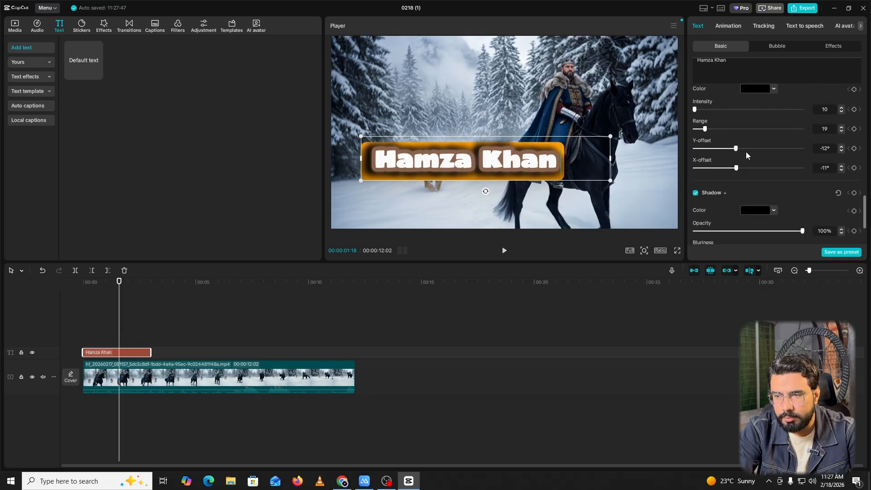
{"action": "scroll", "coordinate": [745, 152], "scroll_direction": "up", "scroll_amount": 4}
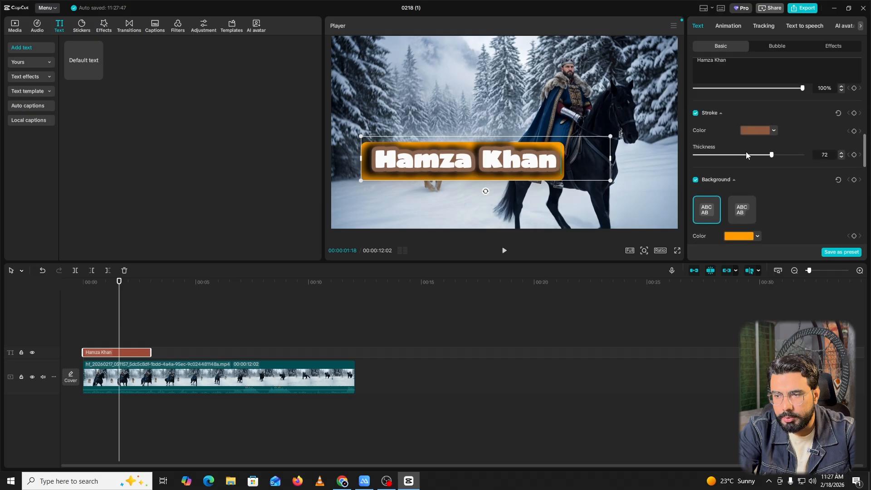
{"action": "left_click", "coordinate": [696, 202]}
Step: Curve the title into an arc, enlarge it, and lower the curve strength to 45°
{"action": "scroll", "coordinate": [748, 195], "scroll_direction": "down", "scroll_amount": 5}
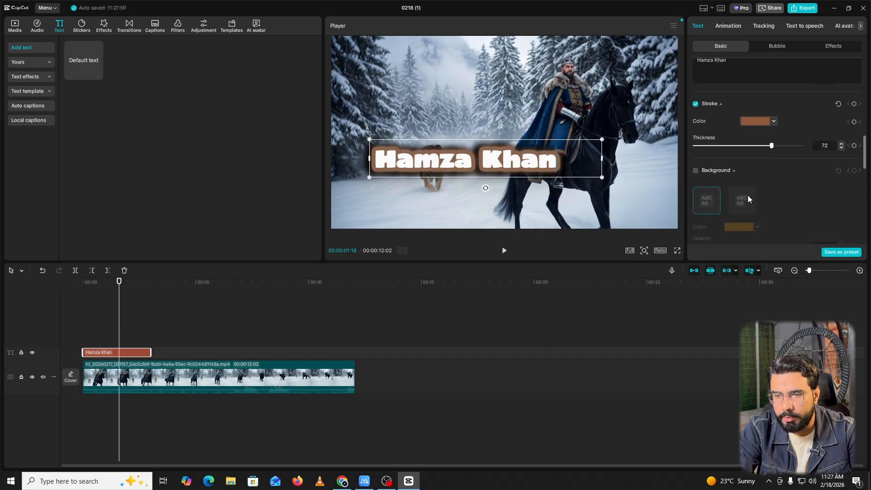
{"action": "scroll", "coordinate": [748, 195], "scroll_direction": "down", "scroll_amount": 2}
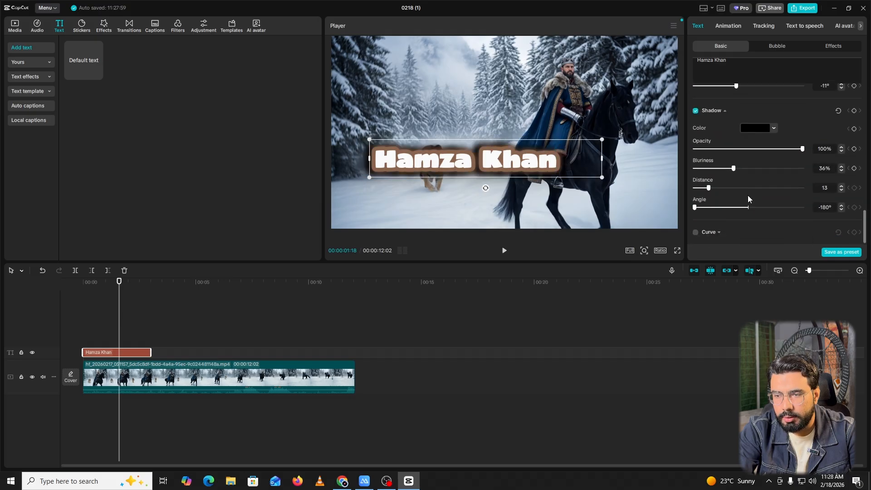
{"action": "left_click", "coordinate": [695, 232]}
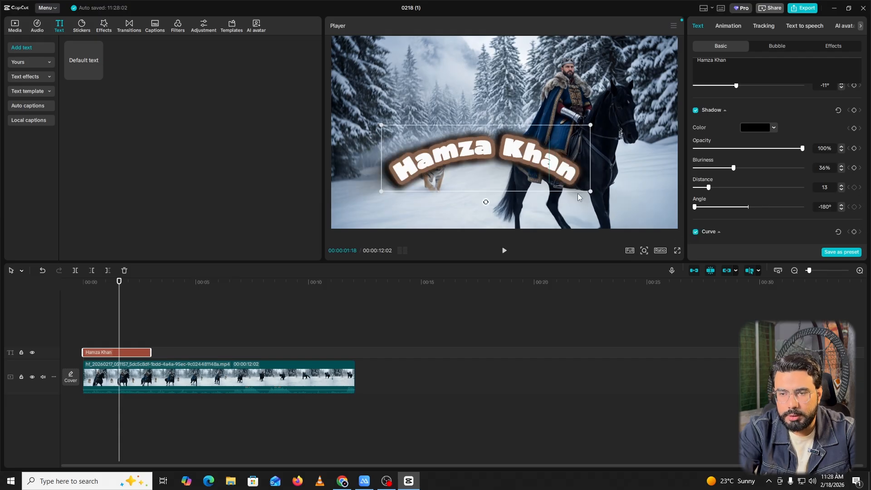
{"action": "left_click_drag", "start_coordinate": [590, 189], "coordinate": [620, 200]}
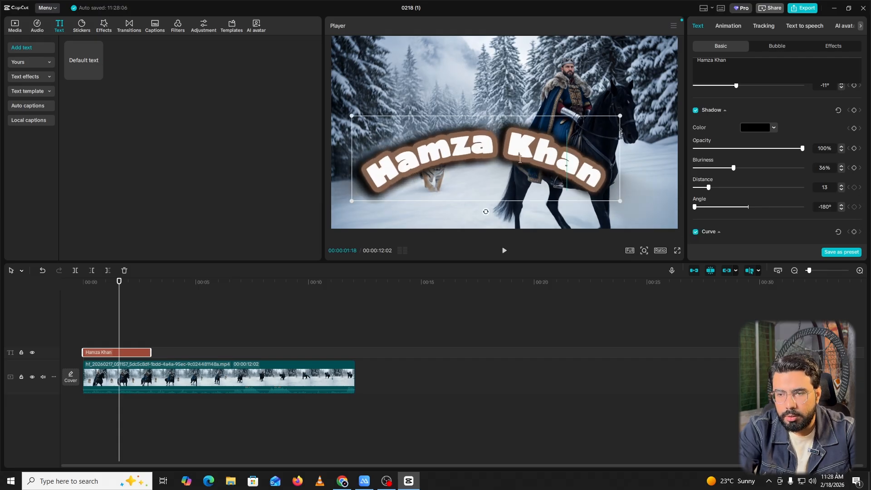
{"action": "scroll", "coordinate": [766, 215], "scroll_direction": "down", "scroll_amount": 2}
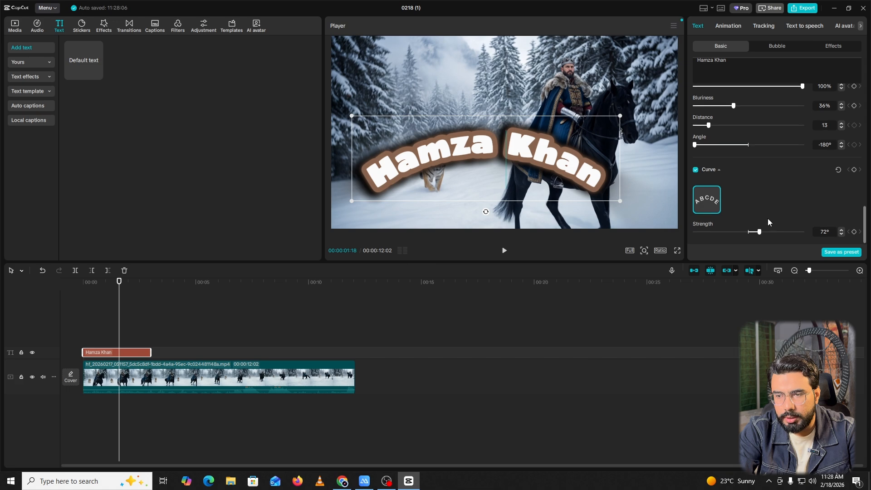
{"action": "mouse_move", "coordinate": [760, 232]}
{"action": "left_mouse_down"}
{"action": "mouse_move", "coordinate": [717, 224]}
{"action": "mouse_move", "coordinate": [772, 224]}
{"action": "mouse_move", "coordinate": [754, 220]}
{"action": "left_mouse_up"}
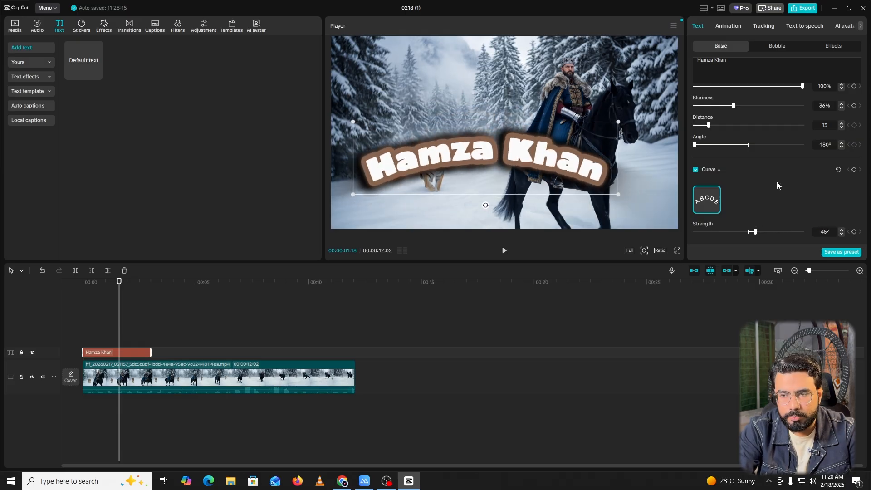
{"action": "scroll", "coordinate": [783, 210], "scroll_direction": "up", "scroll_amount": 1}
{"action": "scroll", "coordinate": [783, 206], "scroll_direction": "up", "scroll_amount": 10}
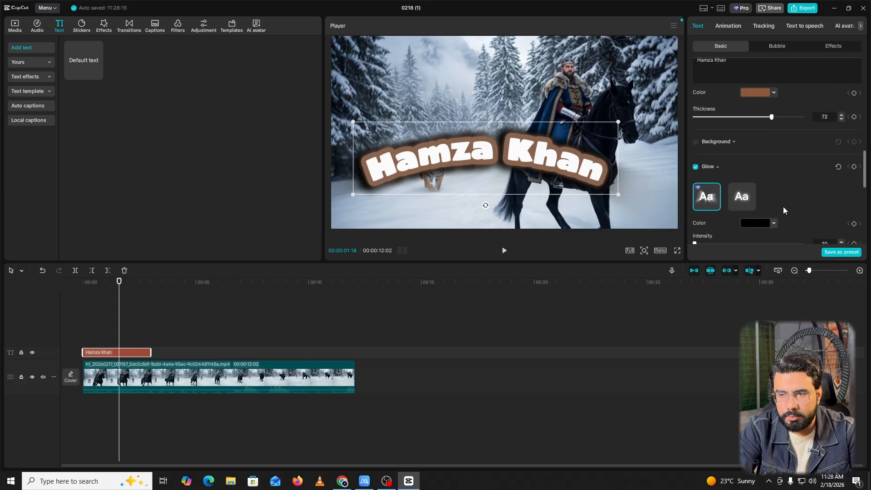
Step: Apply the yellow bar preset style to the Hamza Khan title
{"action": "scroll", "coordinate": [783, 206], "scroll_direction": "up", "scroll_amount": 5}
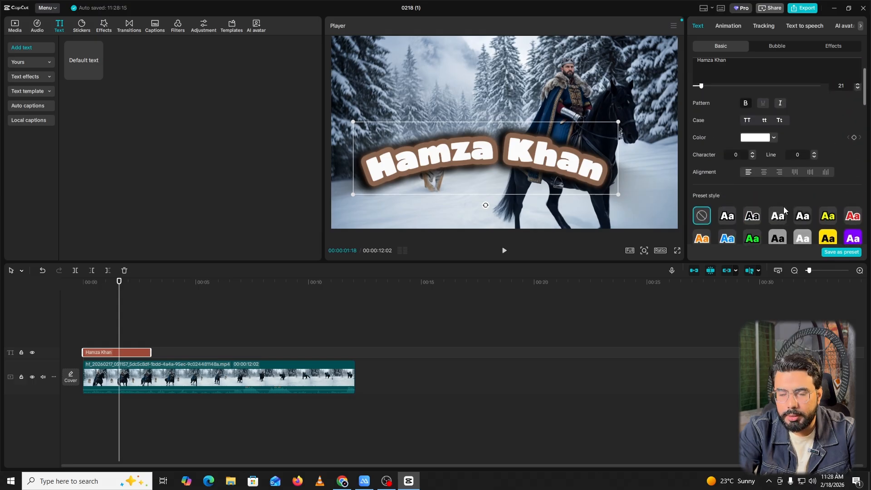
{"action": "scroll", "coordinate": [748, 195], "scroll_direction": "down", "scroll_amount": 4}
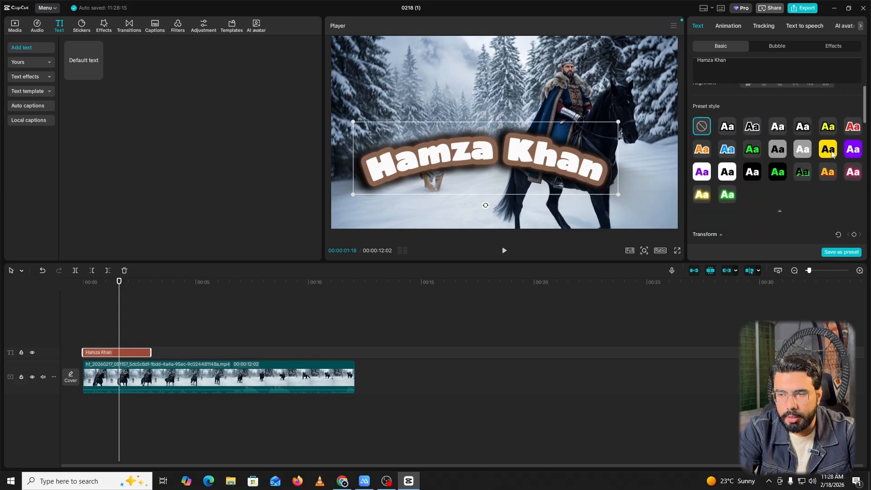
{"action": "left_click", "coordinate": [827, 152]}
{"action": "scroll", "coordinate": [770, 172], "scroll_direction": "down", "scroll_amount": 5}
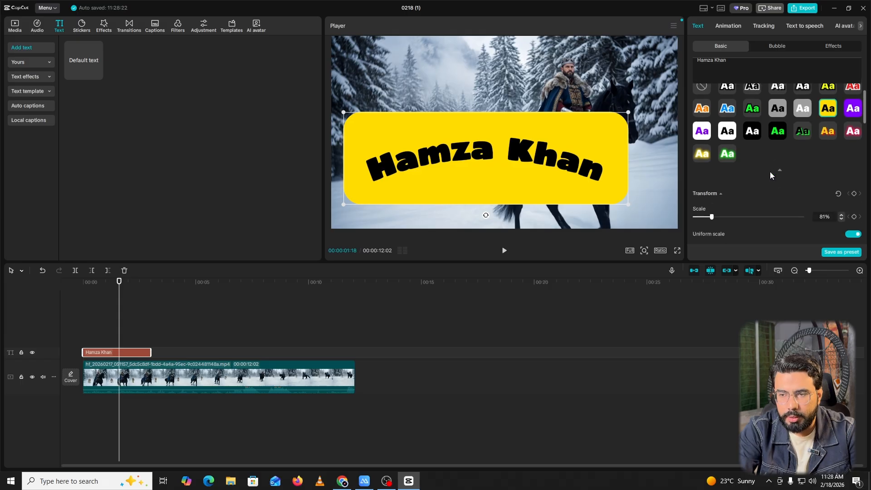
{"action": "scroll", "coordinate": [730, 181], "scroll_direction": "down", "scroll_amount": 3}
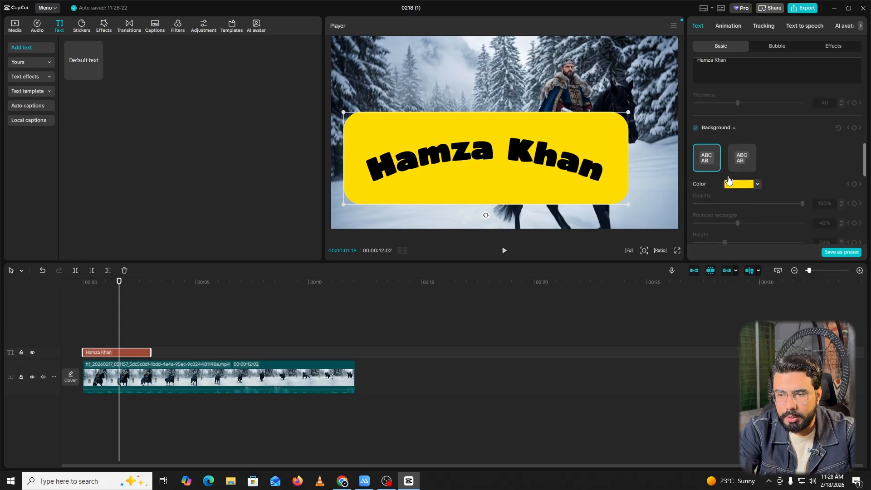
{"action": "scroll", "coordinate": [734, 168], "scroll_direction": "up", "scroll_amount": 1}
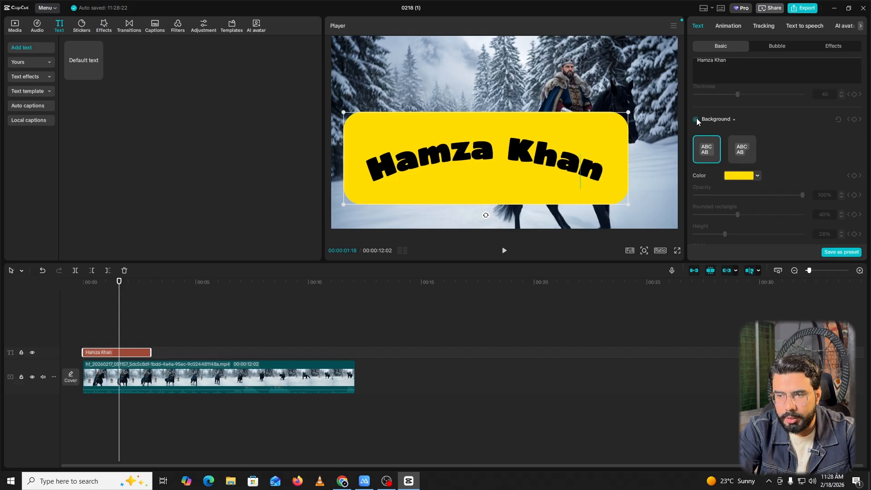
{"action": "scroll", "coordinate": [708, 131], "scroll_direction": "down", "scroll_amount": 3}
{"action": "scroll", "coordinate": [719, 144], "scroll_direction": "down", "scroll_amount": 5}
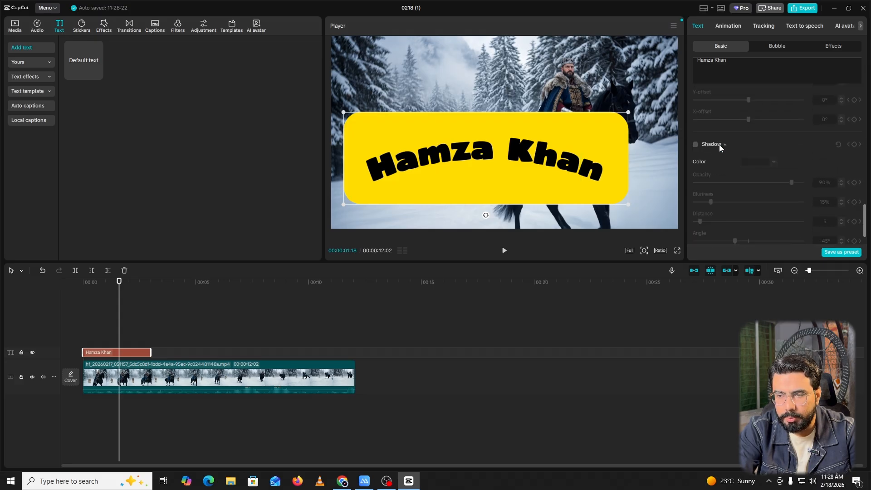
{"action": "scroll", "coordinate": [785, 126], "scroll_direction": "up", "scroll_amount": 10}
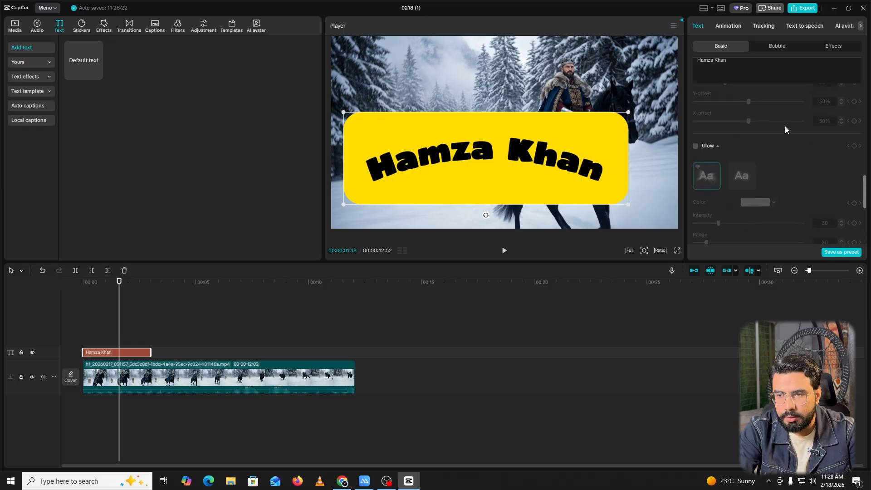
{"action": "scroll", "coordinate": [785, 126], "scroll_direction": "up", "scroll_amount": 3}
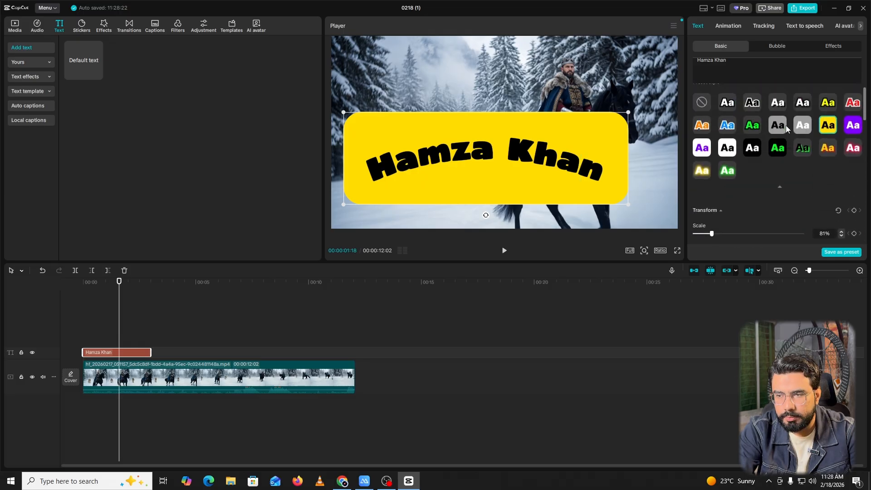
Step: Clear the preset style and uncheck Curve so the title is straight
{"action": "left_click", "coordinate": [702, 148]}
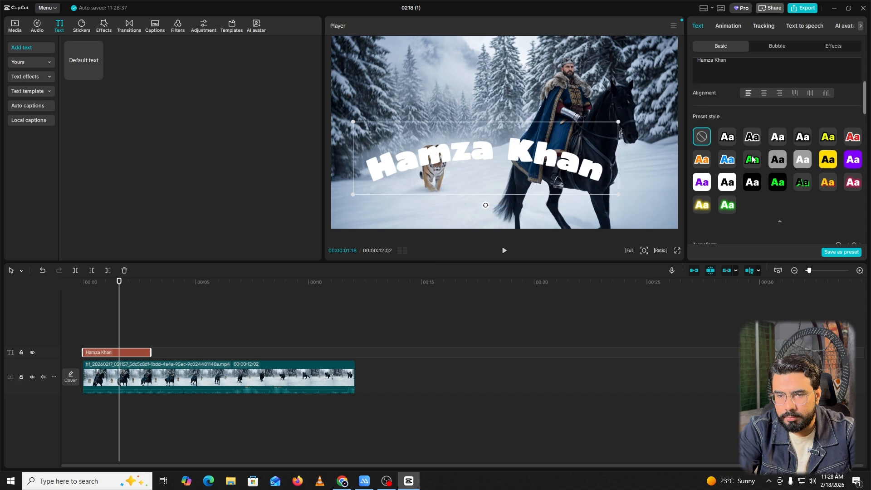
{"action": "scroll", "coordinate": [748, 151], "scroll_direction": "down", "scroll_amount": 6}
{"action": "scroll", "coordinate": [748, 151], "scroll_direction": "down", "scroll_amount": 3}
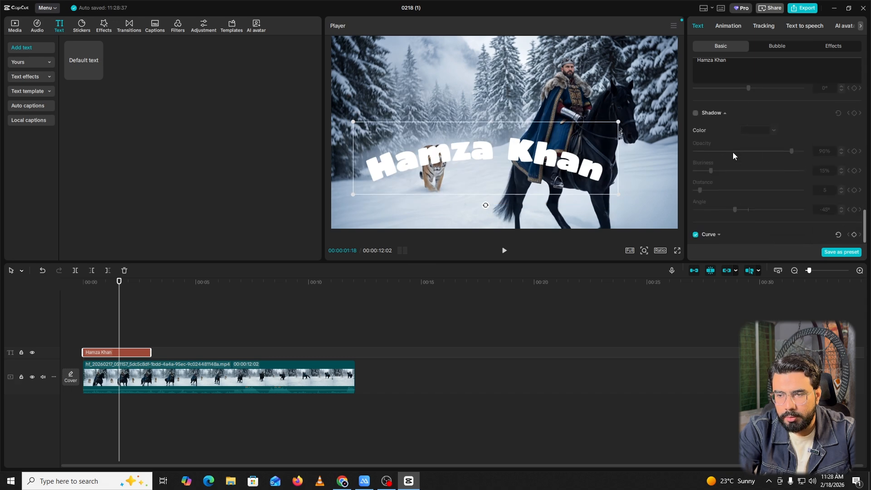
{"action": "left_click", "coordinate": [695, 232]}
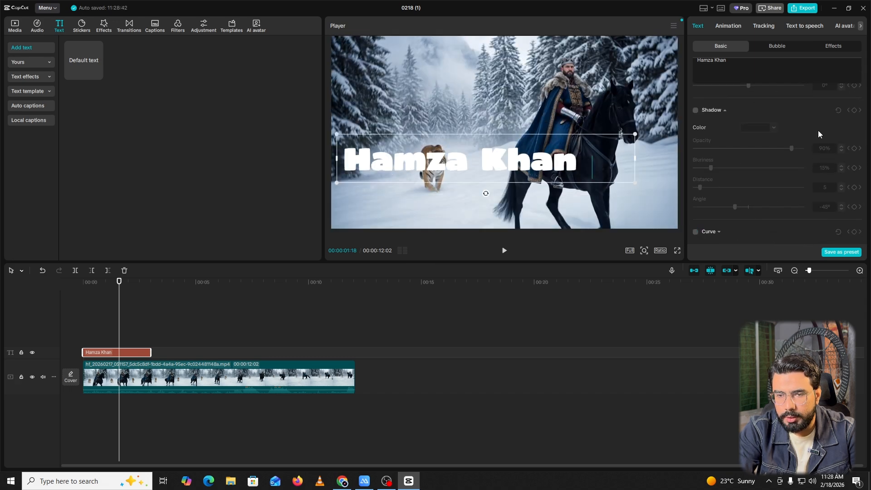
Step: Reapply the yellow bar preset, giving black lettering on a rounded yellow box
{"action": "scroll", "coordinate": [818, 132], "scroll_direction": "up", "scroll_amount": 5}
{"action": "scroll", "coordinate": [818, 130], "scroll_direction": "up", "scroll_amount": 5}
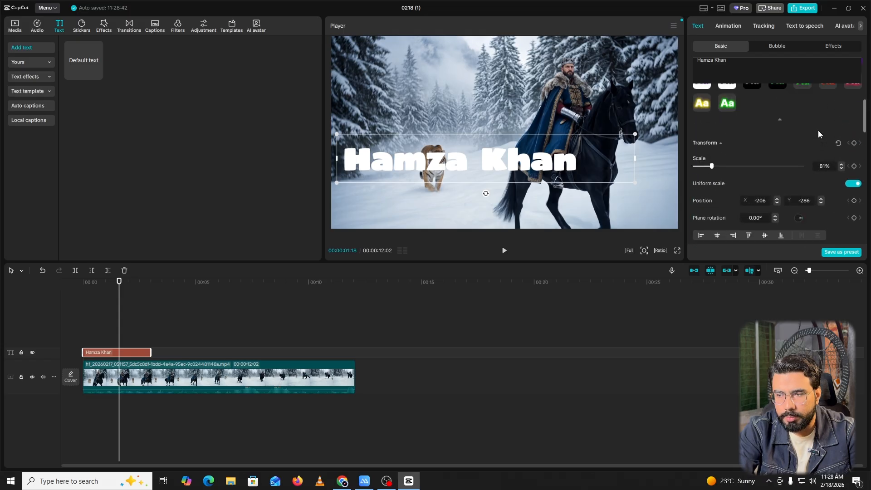
{"action": "left_click", "coordinate": [828, 129]}
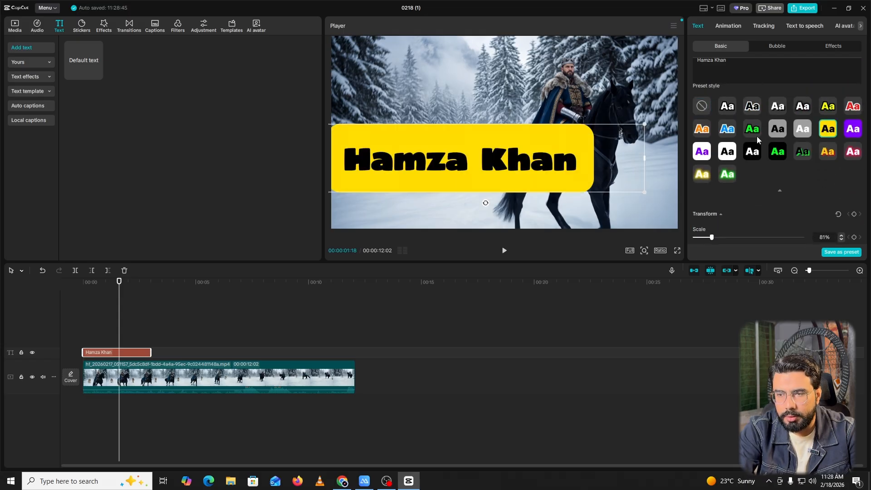
{"action": "scroll", "coordinate": [757, 136], "scroll_direction": "down", "scroll_amount": 5}
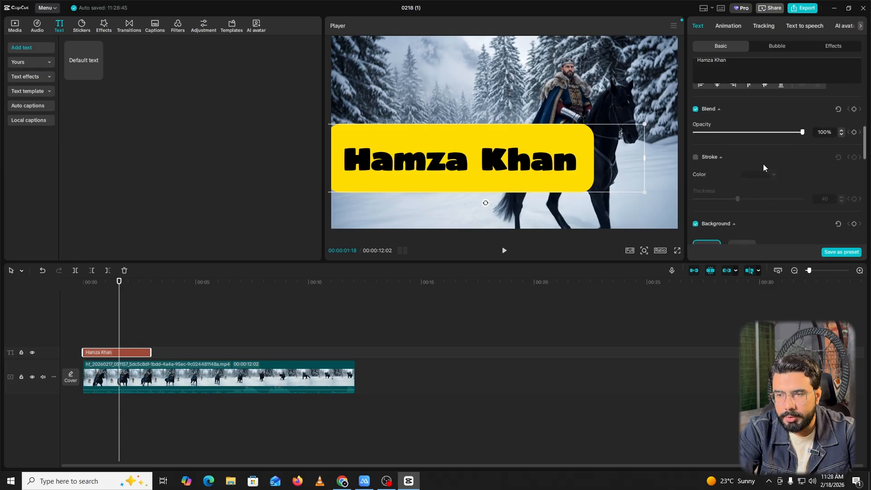
Step: Set the yellow bar's corner rounding to 11%, height to 0% and width to 7%
{"action": "scroll", "coordinate": [750, 157], "scroll_direction": "down", "scroll_amount": 4}
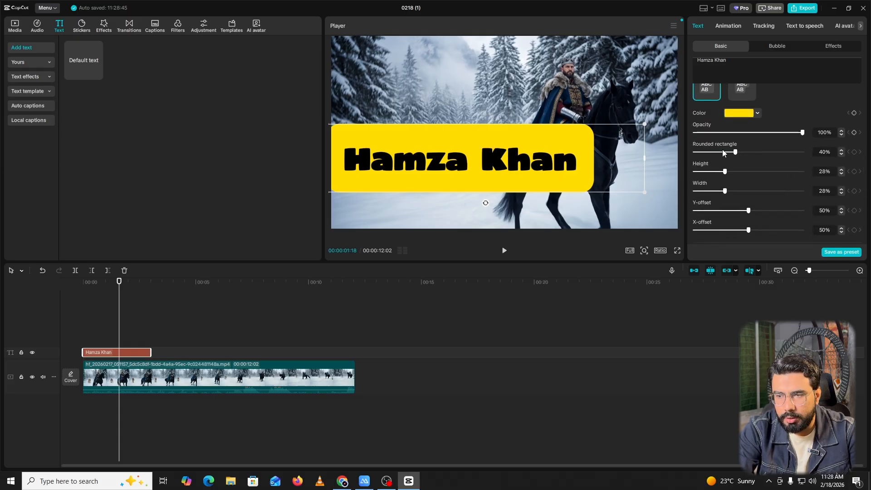
{"action": "left_click", "coordinate": [723, 152]}
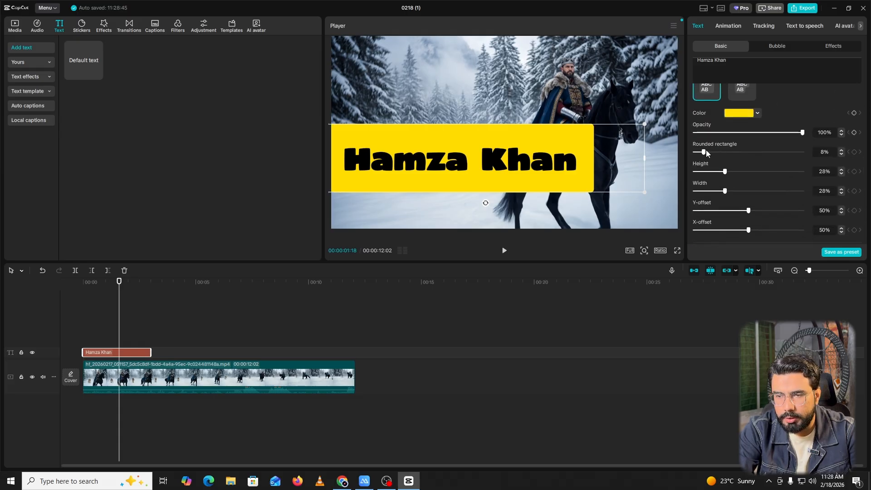
{"action": "left_click", "coordinate": [706, 152]}
{"action": "left_click_drag", "start_coordinate": [725, 171], "coordinate": [687, 167]}
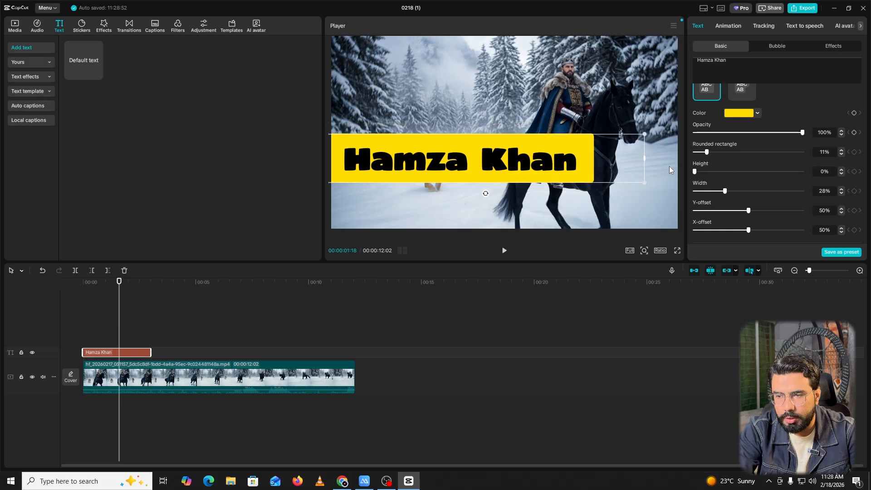
{"action": "left_click_drag", "start_coordinate": [726, 193], "coordinate": [703, 192]}
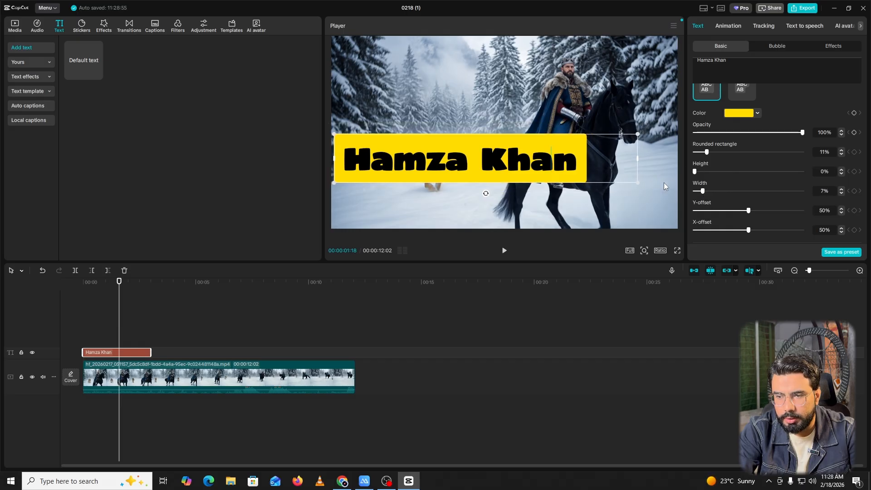
Step: Shrink the title, trim its text box, and move it down to the lower centre
{"action": "left_click_drag", "start_coordinate": [637, 184], "coordinate": [551, 169]}
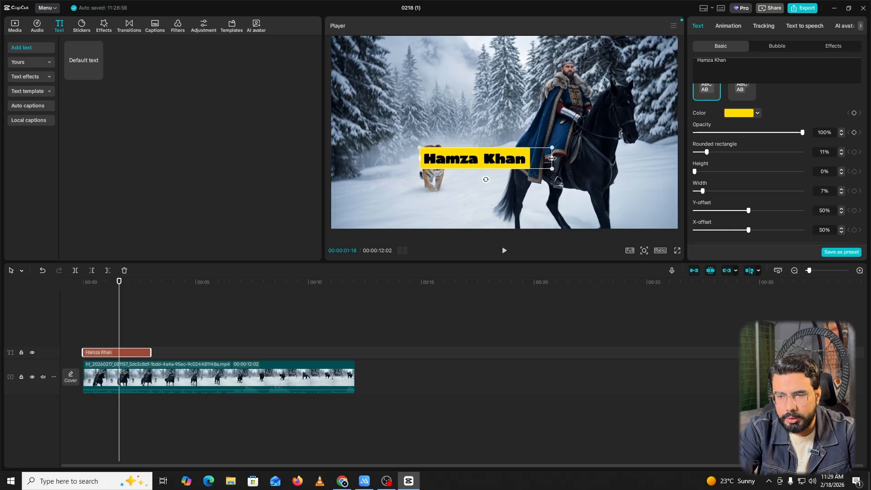
{"action": "left_click_drag", "start_coordinate": [551, 158], "coordinate": [530, 158]}
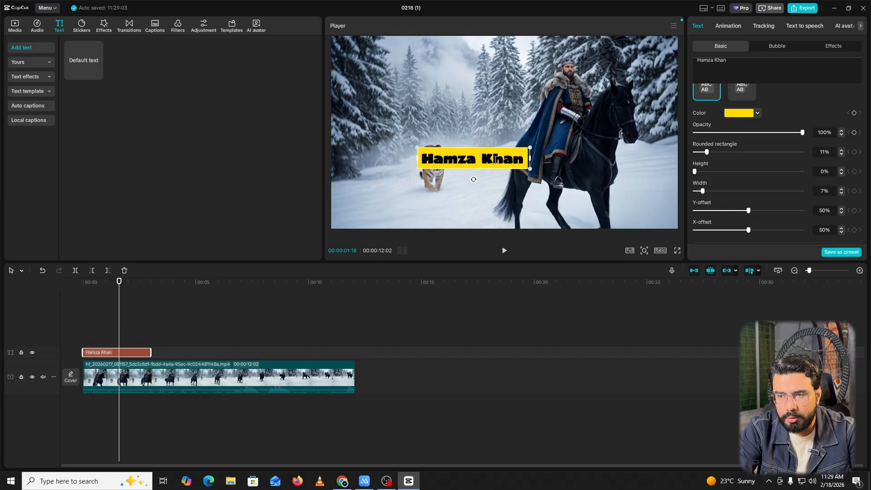
{"action": "left_click", "coordinate": [233, 309]}
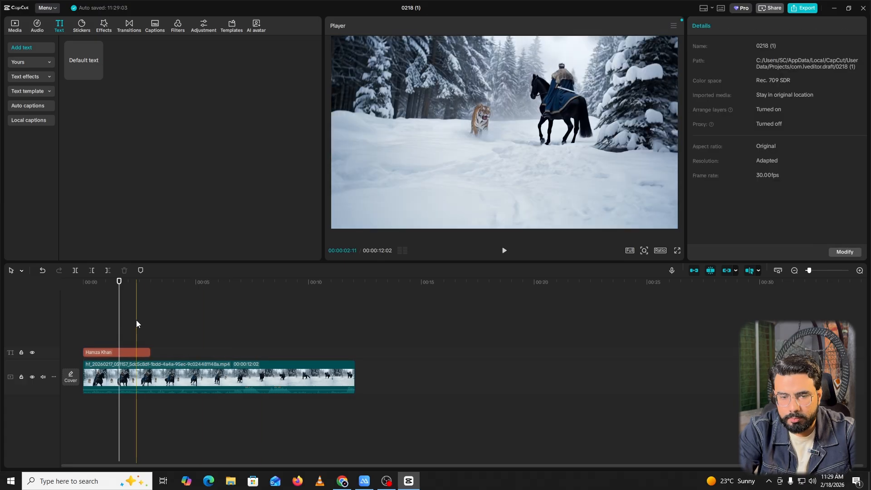
{"action": "left_click", "coordinate": [136, 323]}
{"action": "left_click", "coordinate": [130, 352]}
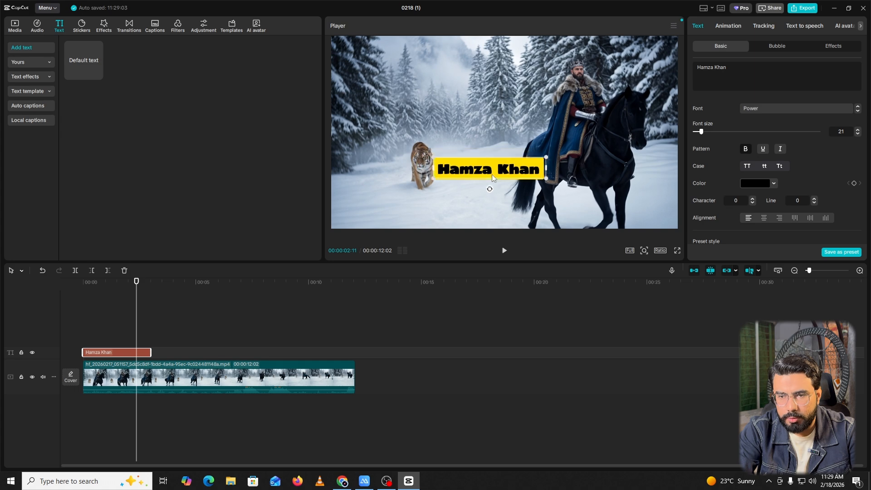
{"action": "left_click_drag", "start_coordinate": [493, 177], "coordinate": [505, 208]}
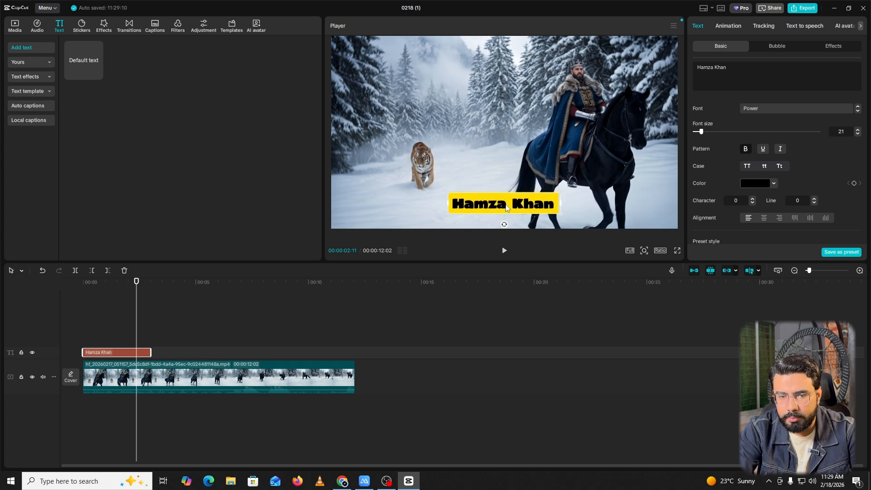
Step: Preview the frame at 00:00:01:15, reselect the title, and show the Bubble presets
{"action": "left_click", "coordinate": [124, 320]}
{"action": "left_click", "coordinate": [60, 324]}
{"action": "left_click", "coordinate": [117, 333]}
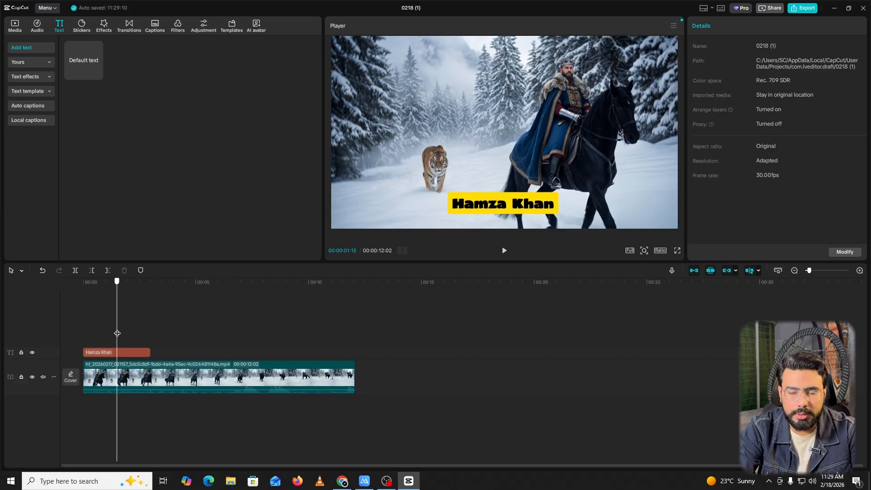
{"action": "left_click", "coordinate": [149, 352]}
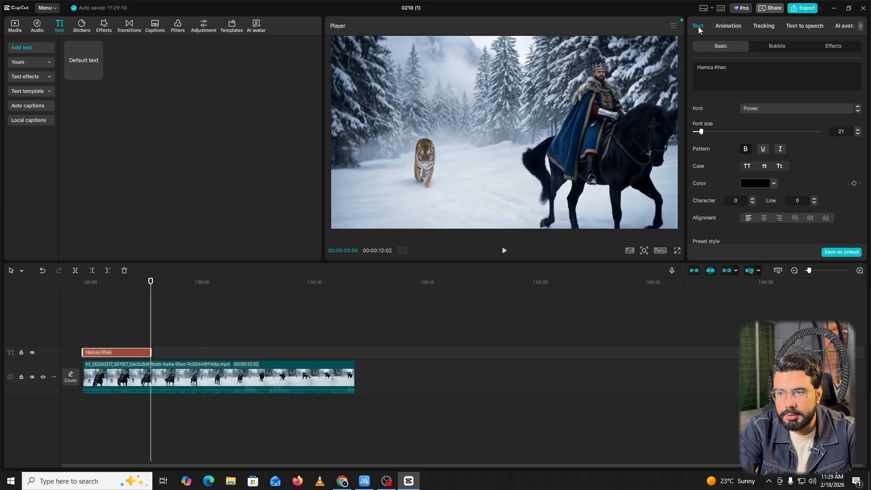
{"action": "scroll", "coordinate": [734, 131], "scroll_direction": "down", "scroll_amount": 5}
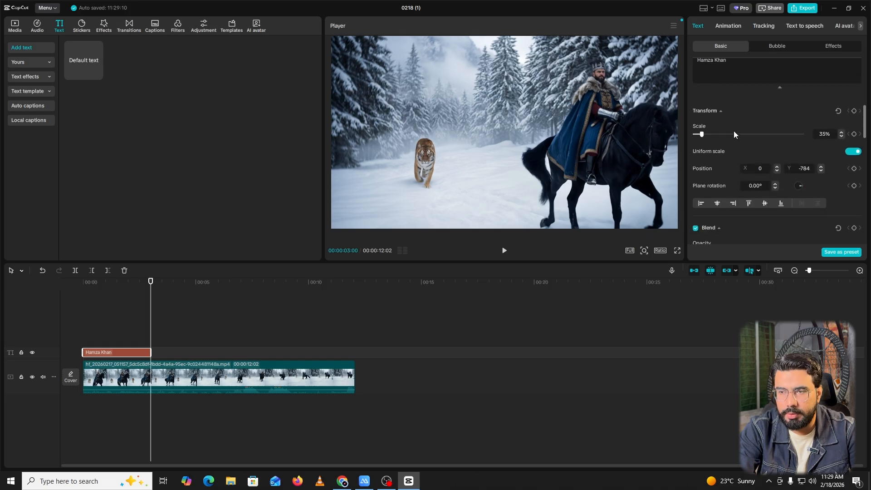
{"action": "left_click", "coordinate": [777, 46]}
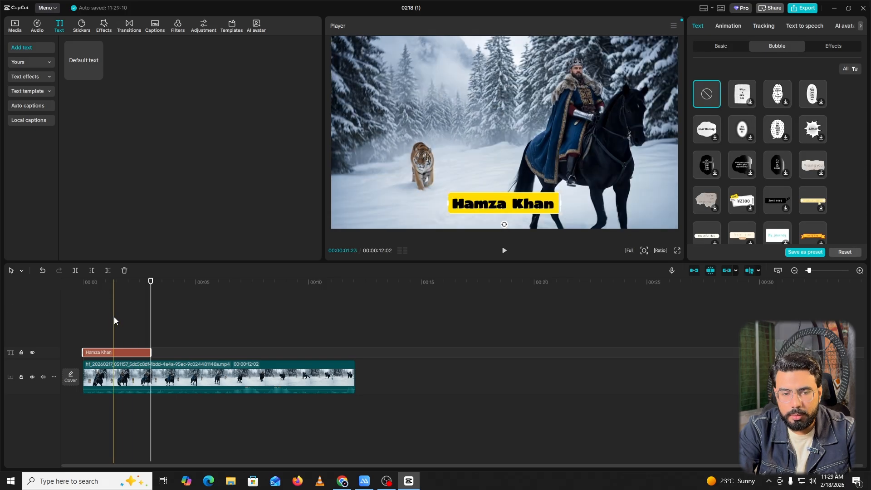
Step: Try the yellow speech-bubble and SALE ticket bubbles on the title, repositioning it
{"action": "left_click", "coordinate": [113, 318]}
{"action": "left_click", "coordinate": [113, 352]}
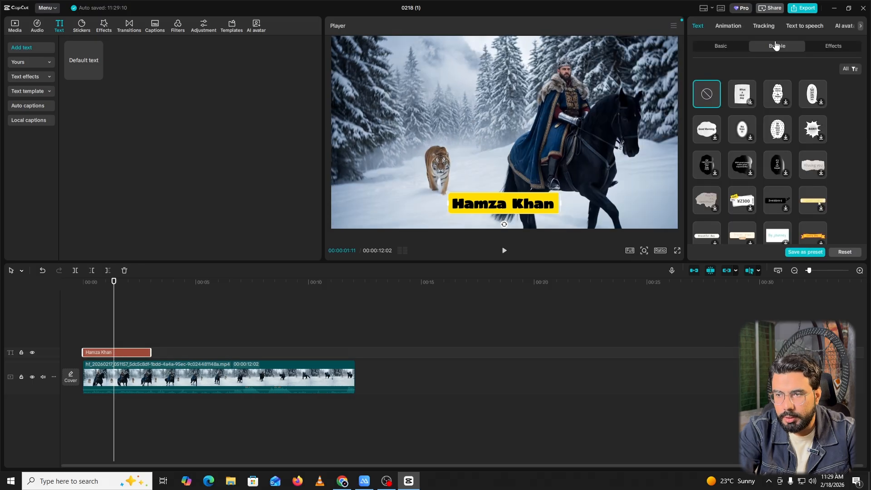
{"action": "left_click", "coordinate": [750, 102]}
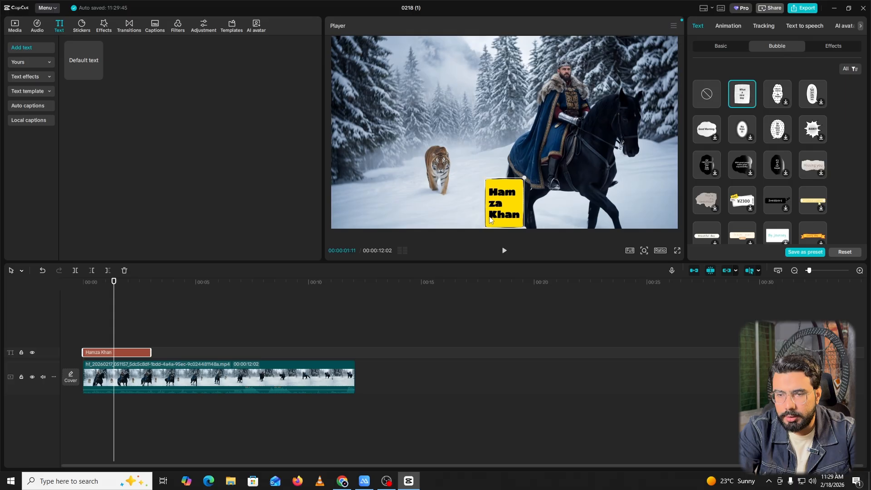
{"action": "left_click_drag", "start_coordinate": [490, 220], "coordinate": [501, 157]}
{"action": "left_click", "coordinate": [749, 209]}
{"action": "mouse_move", "coordinate": [470, 116]}
{"action": "left_mouse_down"}
{"action": "mouse_move", "coordinate": [494, 122]}
{"action": "mouse_move", "coordinate": [481, 114]}
{"action": "left_mouse_up"}
Step: Settle on the blue-and-white 'lovely' cloud bubble after trying torn-paper and thought clouds
{"action": "scroll", "coordinate": [783, 169], "scroll_direction": "down", "scroll_amount": 3}
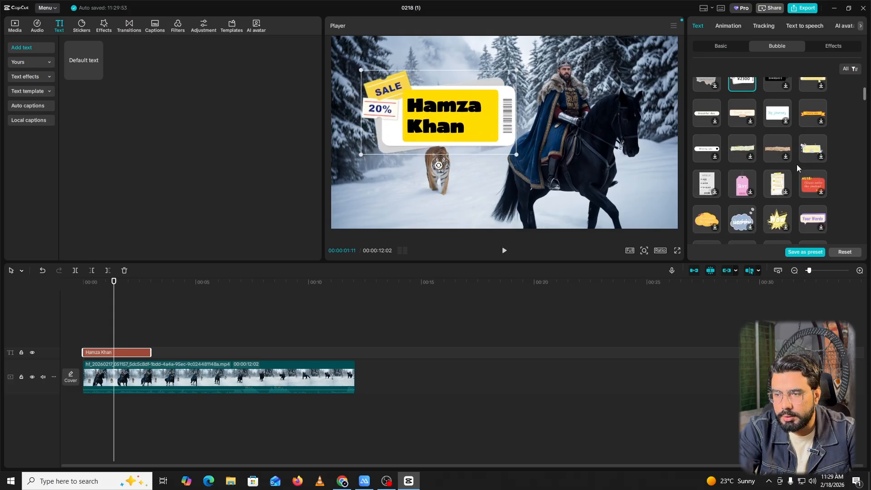
{"action": "left_click", "coordinate": [783, 155]}
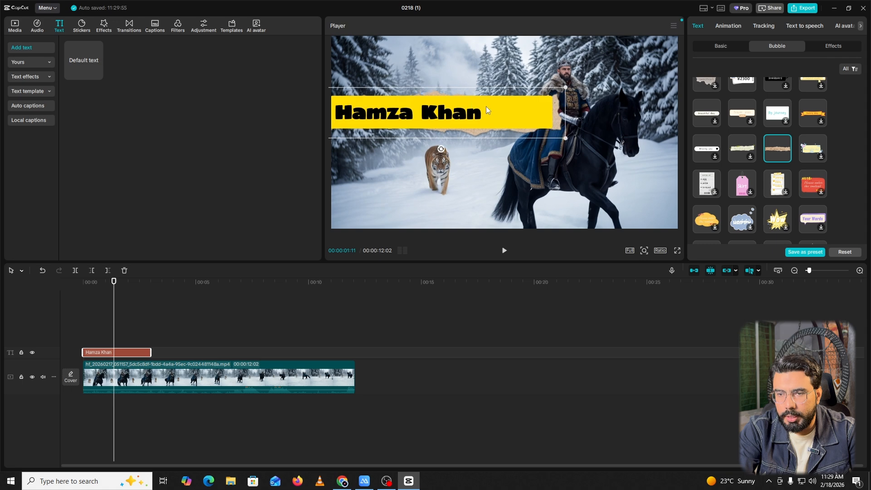
{"action": "left_click_drag", "start_coordinate": [486, 106], "coordinate": [558, 116]}
{"action": "scroll", "coordinate": [749, 155], "scroll_direction": "down", "scroll_amount": 2}
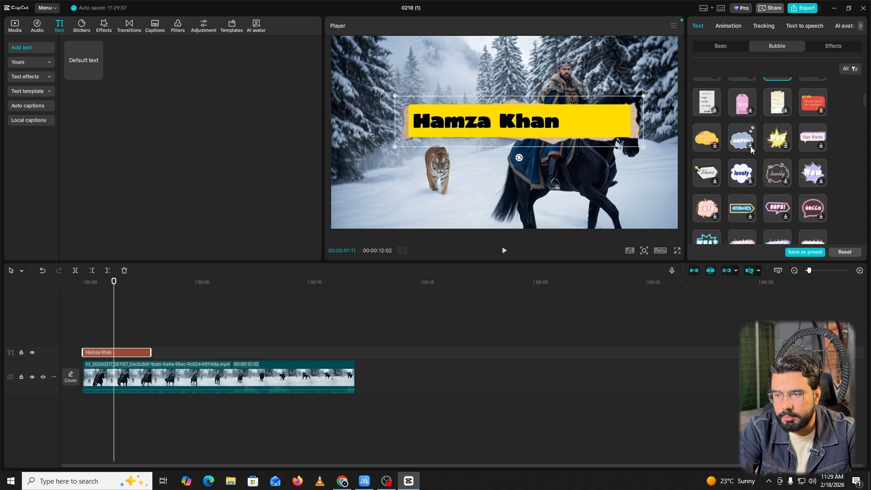
{"action": "left_click", "coordinate": [750, 149]}
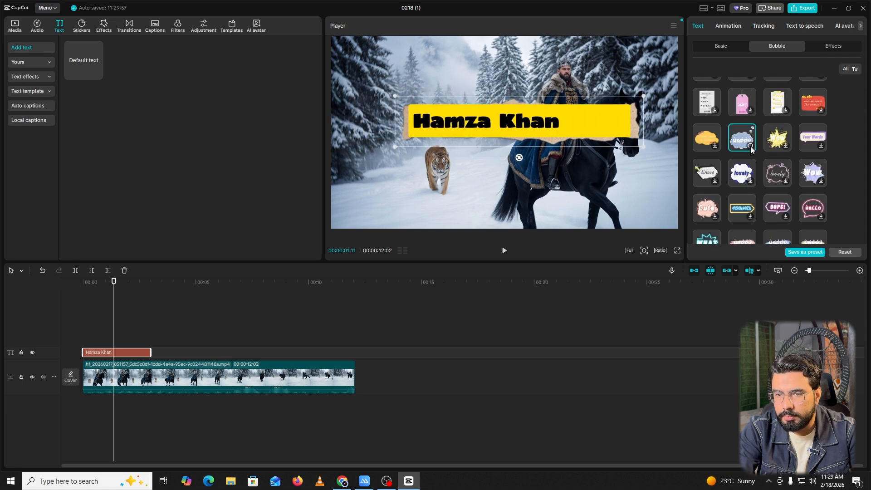
{"action": "left_click", "coordinate": [744, 175]}
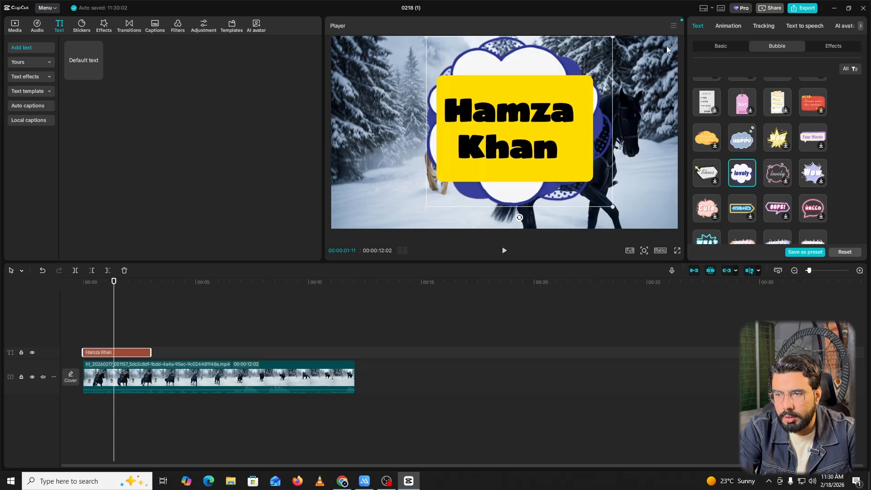
Step: Give the title an outlined preset text style and return to the Bubble presets
{"action": "left_click", "coordinate": [720, 47]}
{"action": "scroll", "coordinate": [725, 160], "scroll_direction": "down", "scroll_amount": 4}
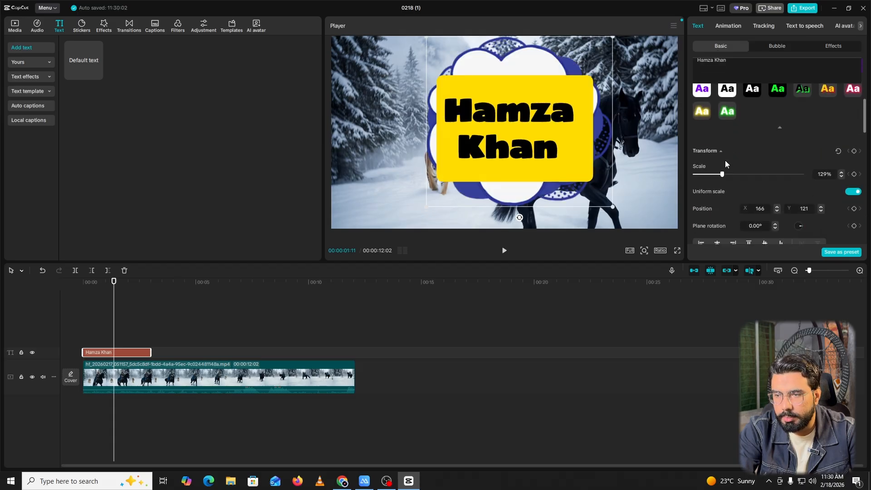
{"action": "scroll", "coordinate": [725, 160], "scroll_direction": "up", "scroll_amount": 2}
{"action": "scroll", "coordinate": [724, 161], "scroll_direction": "up", "scroll_amount": 1}
{"action": "left_click", "coordinate": [755, 135]}
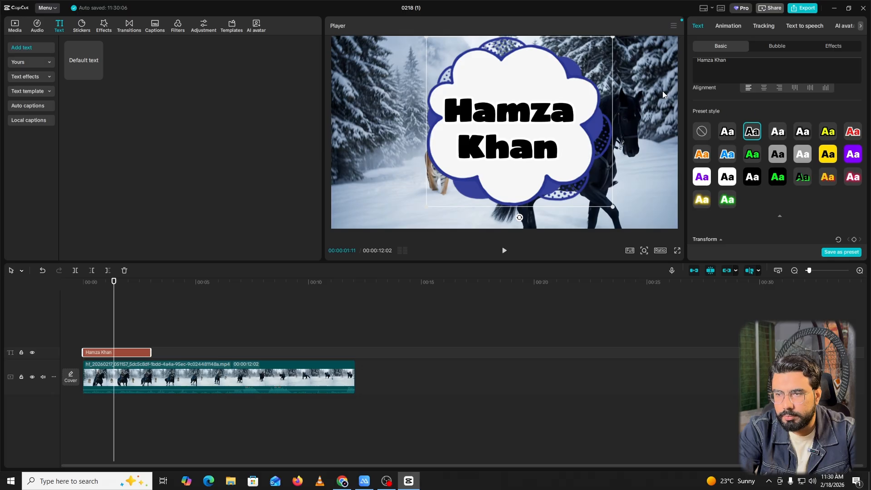
{"action": "left_click", "coordinate": [773, 53]}
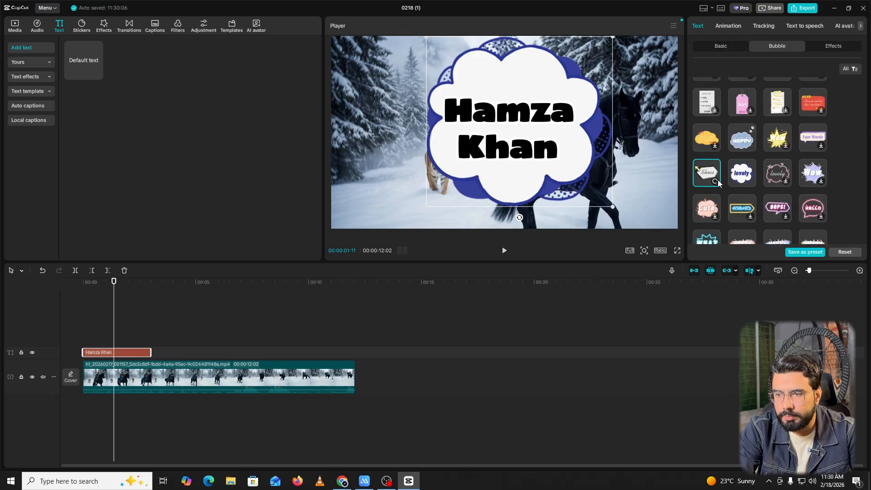
Step: Try pink, white and yellow brush-stroke, yellow jagged and green bubbles on the title
{"action": "scroll", "coordinate": [755, 186], "scroll_direction": "down", "scroll_amount": 3}
{"action": "left_click", "coordinate": [753, 170]}
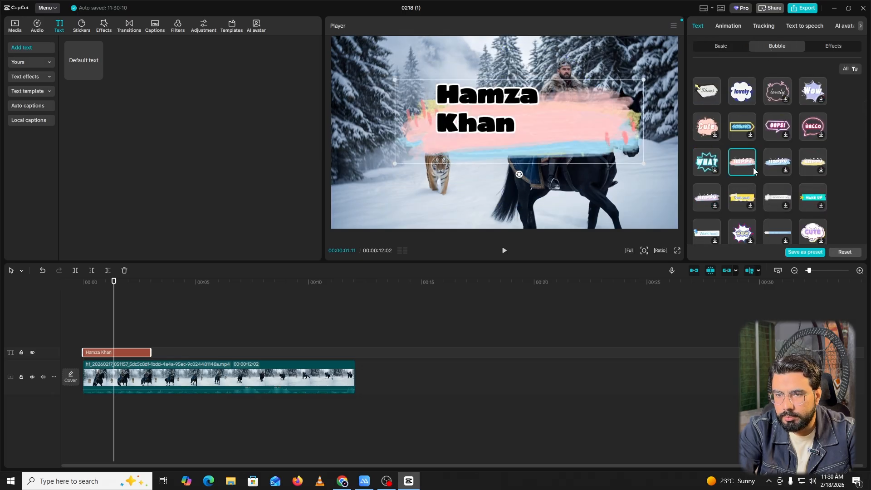
{"action": "left_click", "coordinate": [783, 169]}
{"action": "left_click", "coordinate": [812, 163]}
{"action": "scroll", "coordinate": [764, 174], "scroll_direction": "down", "scroll_amount": 3}
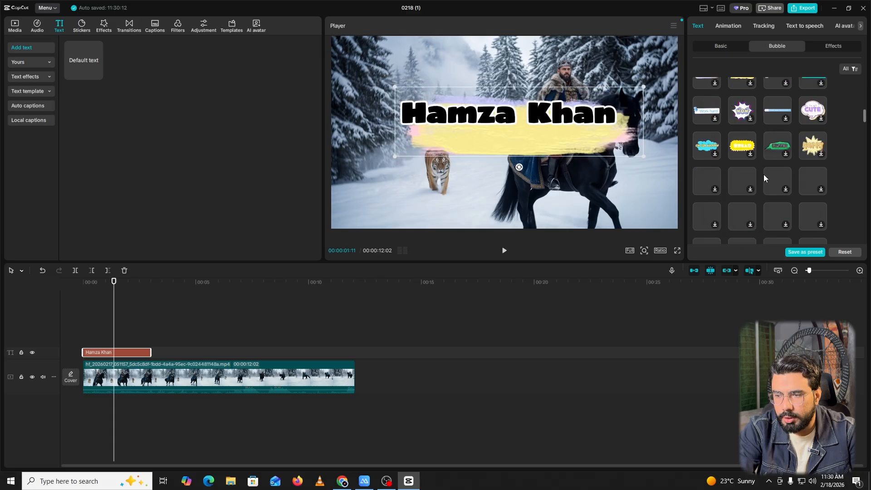
{"action": "left_click", "coordinate": [742, 152]}
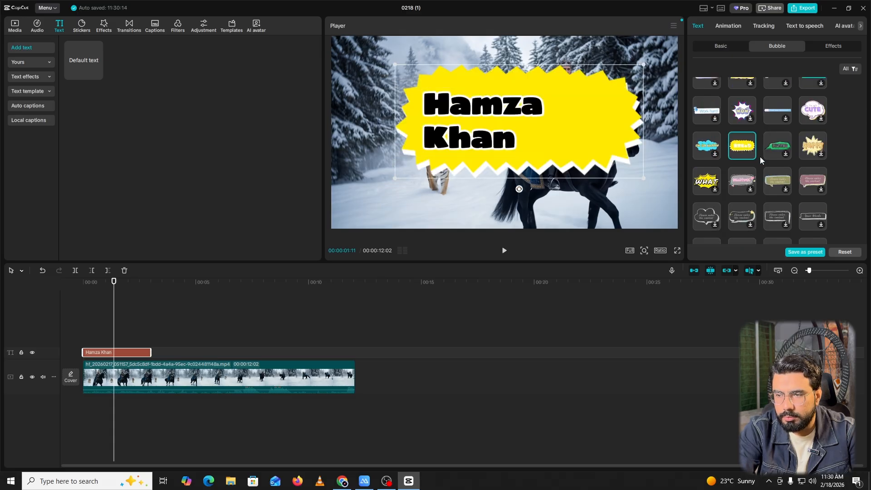
{"action": "left_click", "coordinate": [777, 147]}
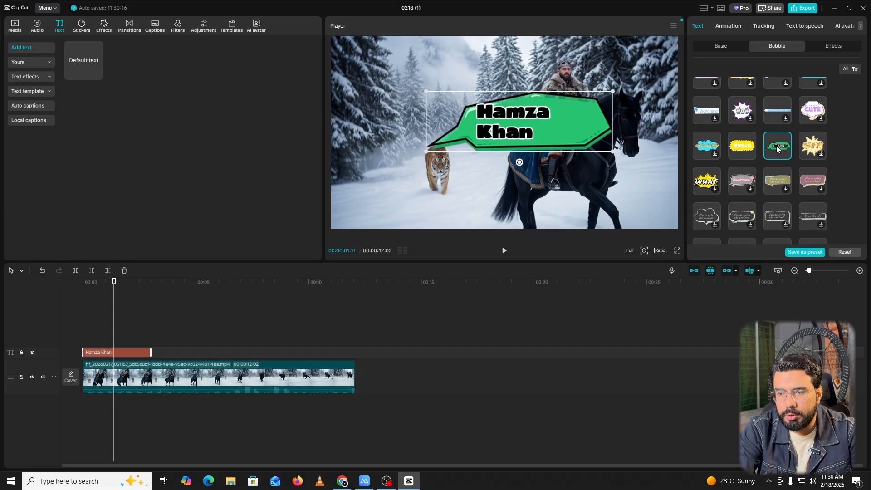
Step: Preview the Cute bubble and the HOLYMOLY memo bubble on the title
{"action": "scroll", "coordinate": [777, 147], "scroll_direction": "down", "scroll_amount": 2}
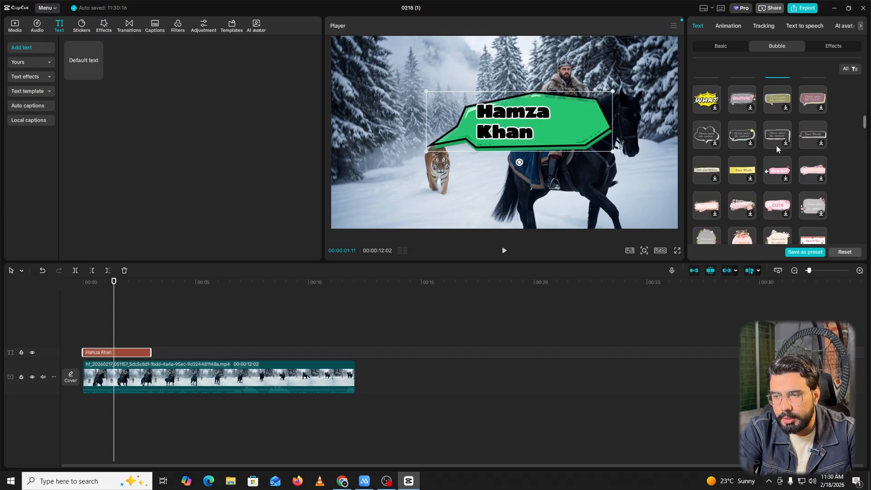
{"action": "scroll", "coordinate": [777, 145], "scroll_direction": "down", "scroll_amount": 4}
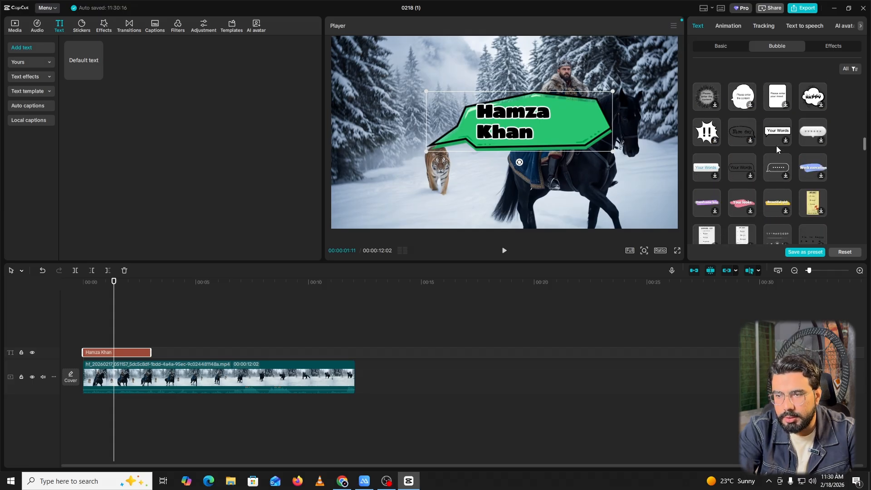
{"action": "scroll", "coordinate": [715, 179], "scroll_direction": "down", "scroll_amount": 3}
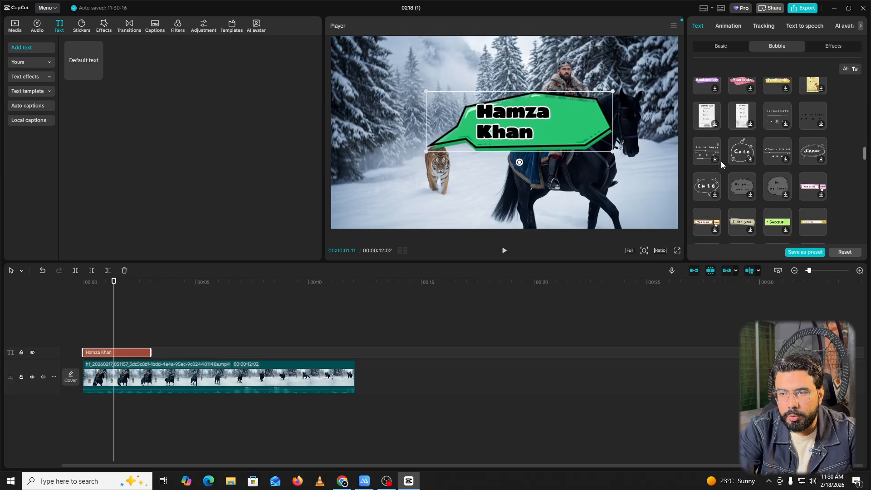
{"action": "left_click", "coordinate": [752, 149]}
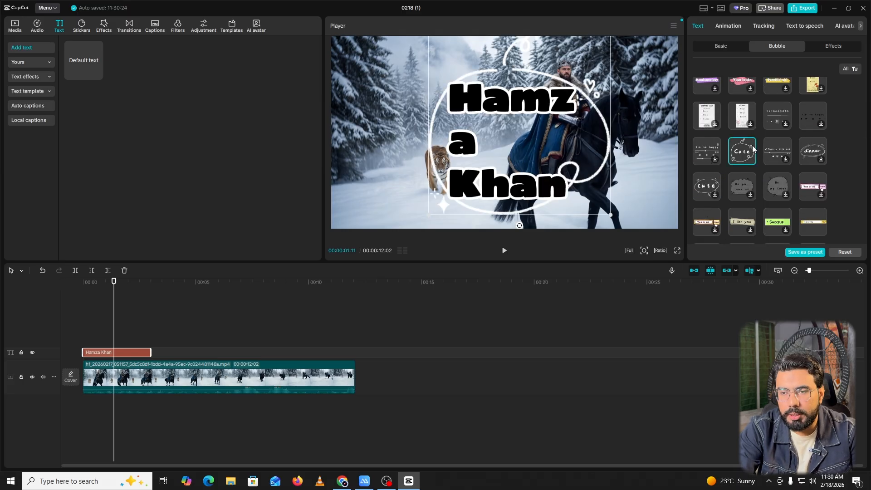
{"action": "scroll", "coordinate": [742, 149], "scroll_direction": "down", "scroll_amount": 3}
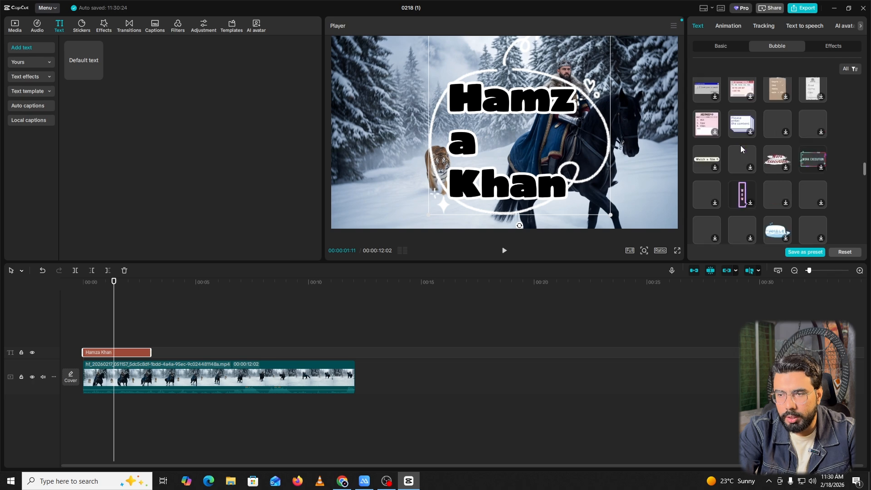
{"action": "left_click", "coordinate": [710, 168]}
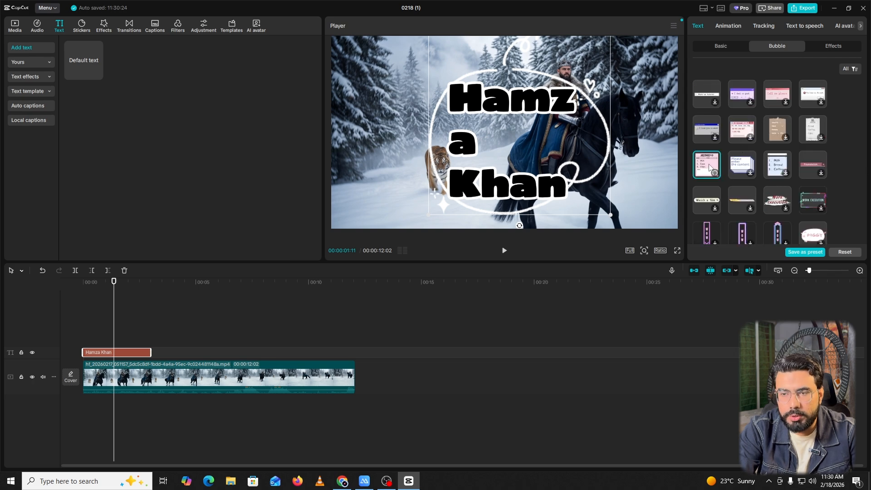
{"action": "scroll", "coordinate": [794, 181], "scroll_direction": "down", "scroll_amount": 5}
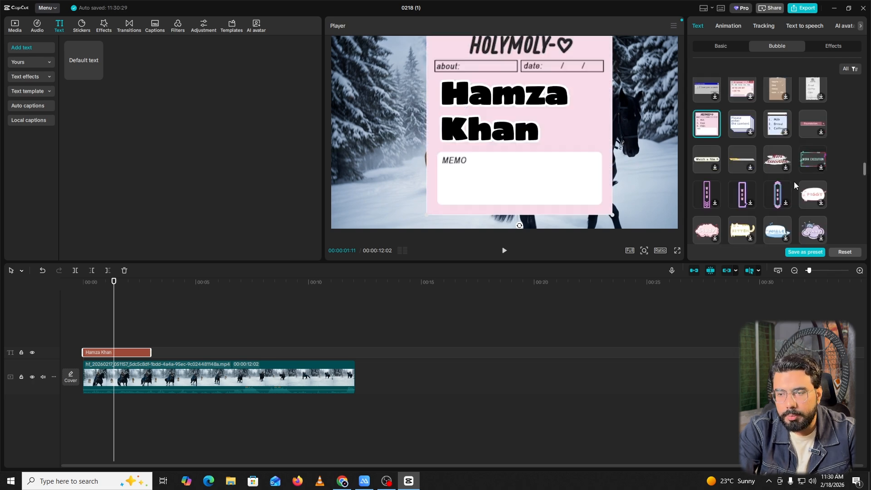
Step: Choose the white box bubble with a yellow offset frame
{"action": "scroll", "coordinate": [772, 181], "scroll_direction": "up", "scroll_amount": 2}
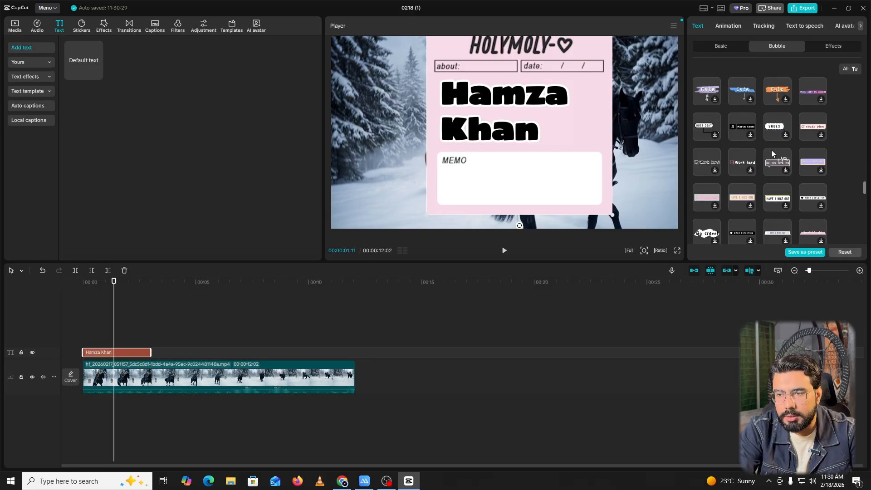
{"action": "left_click", "coordinate": [768, 202]}
{"action": "scroll", "coordinate": [734, 185], "scroll_direction": "down", "scroll_amount": 3}
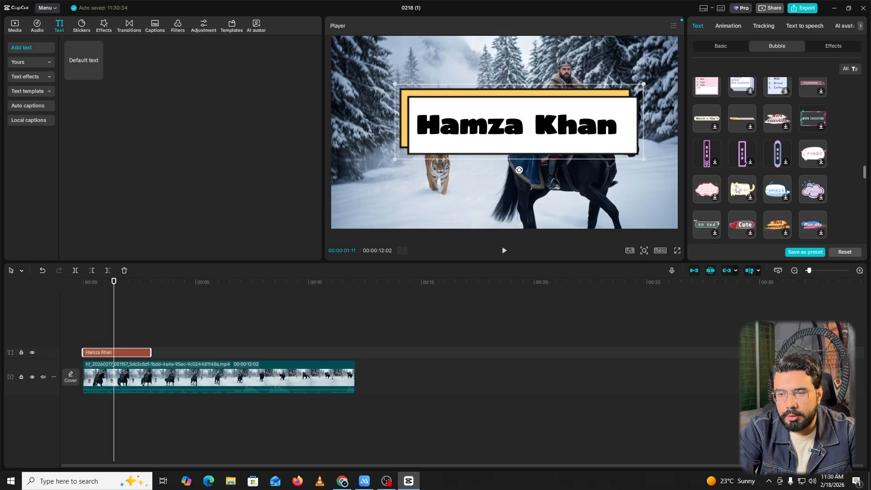
{"action": "scroll", "coordinate": [736, 185], "scroll_direction": "up", "scroll_amount": 5}
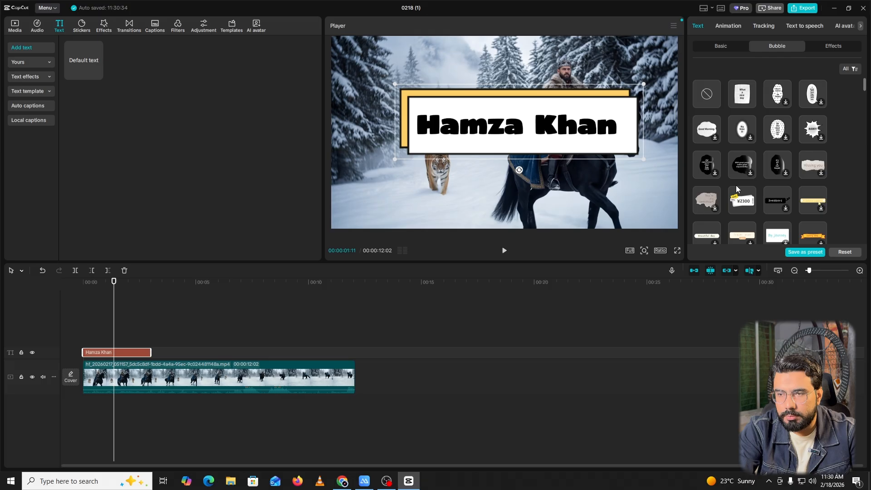
Step: Apply a ragged white ART effect, set the bubble to None, and shrink the title above the tiger
{"action": "left_click", "coordinate": [836, 49]}
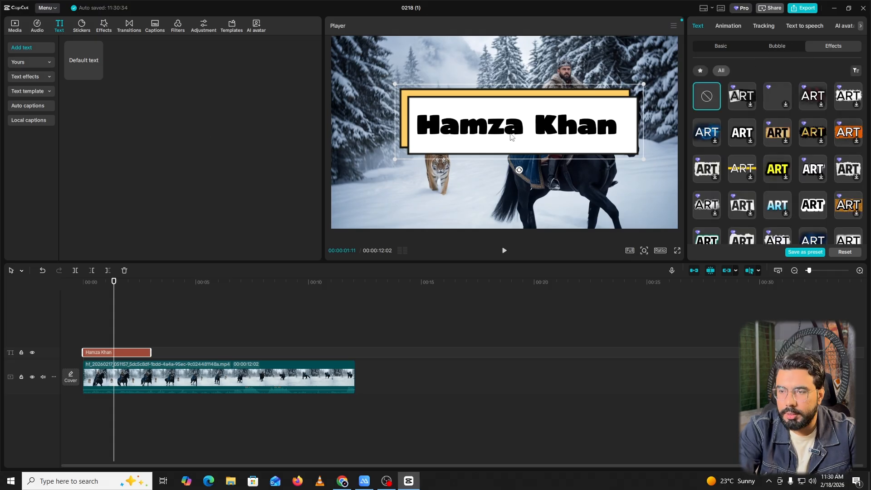
{"action": "left_click", "coordinate": [857, 106]}
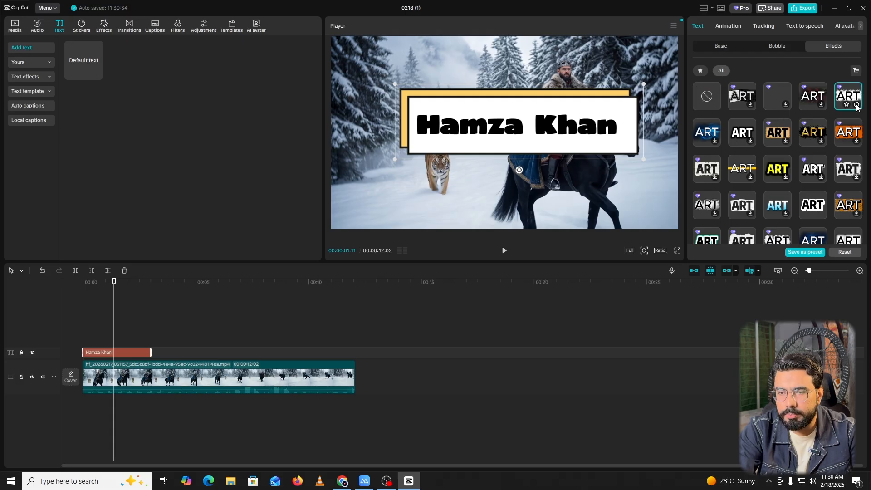
{"action": "left_click", "coordinate": [777, 46]}
{"action": "scroll", "coordinate": [750, 168], "scroll_direction": "down", "scroll_amount": 2}
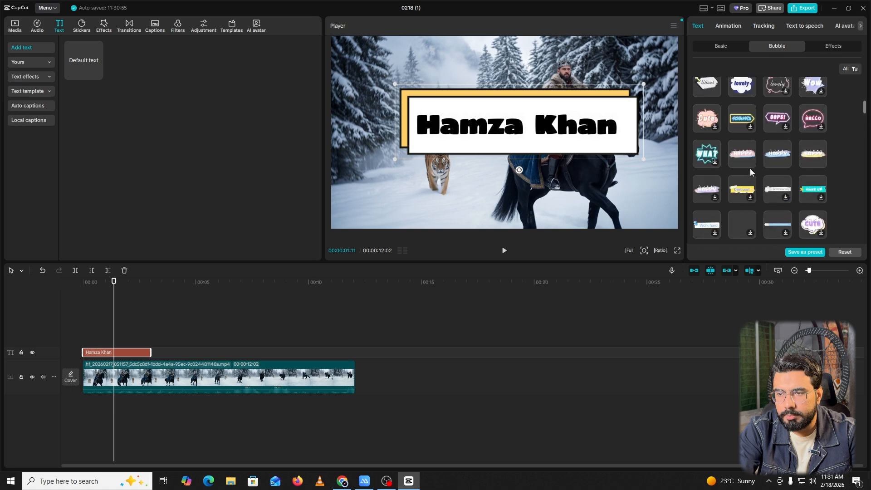
{"action": "scroll", "coordinate": [750, 168], "scroll_direction": "up", "scroll_amount": 3}
{"action": "left_click", "coordinate": [705, 94]}
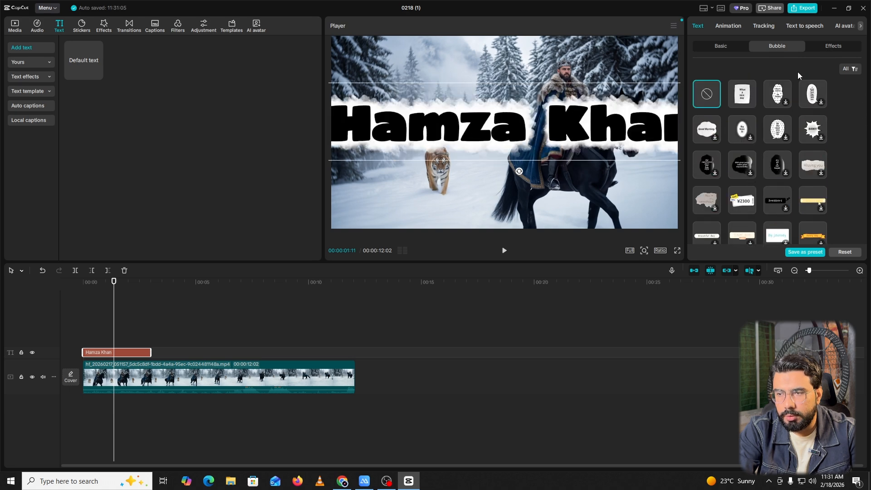
{"action": "left_click_drag", "start_coordinate": [685, 159], "coordinate": [555, 143]}
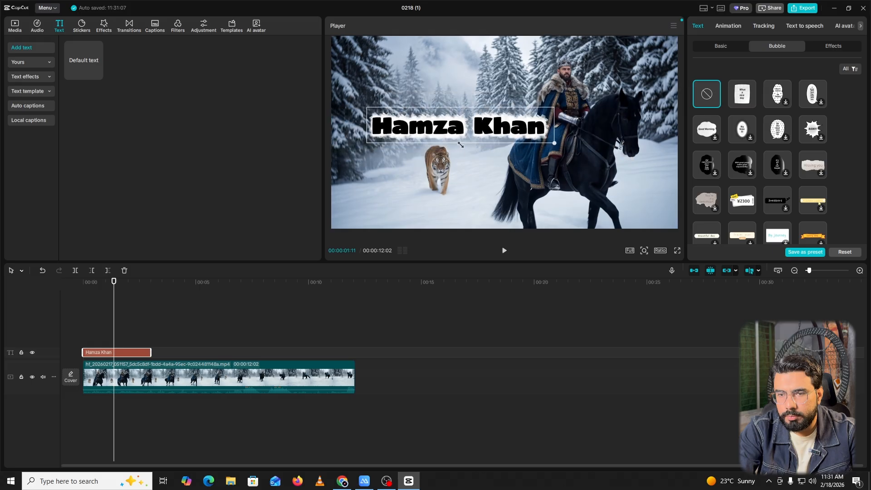
Step: Try yellow glow and torn-paper effects, then enlarge the title and move it onto the horse
{"action": "left_click", "coordinate": [836, 50]}
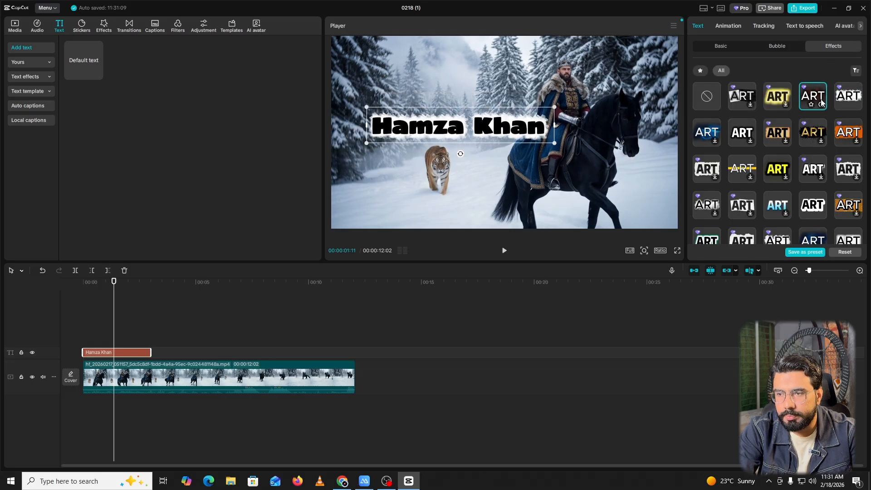
{"action": "left_click", "coordinate": [781, 101]}
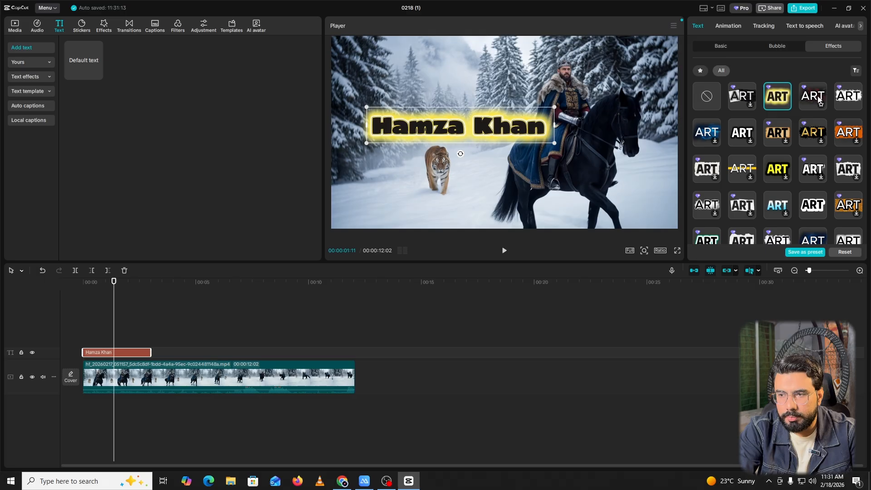
{"action": "left_click", "coordinate": [741, 103]}
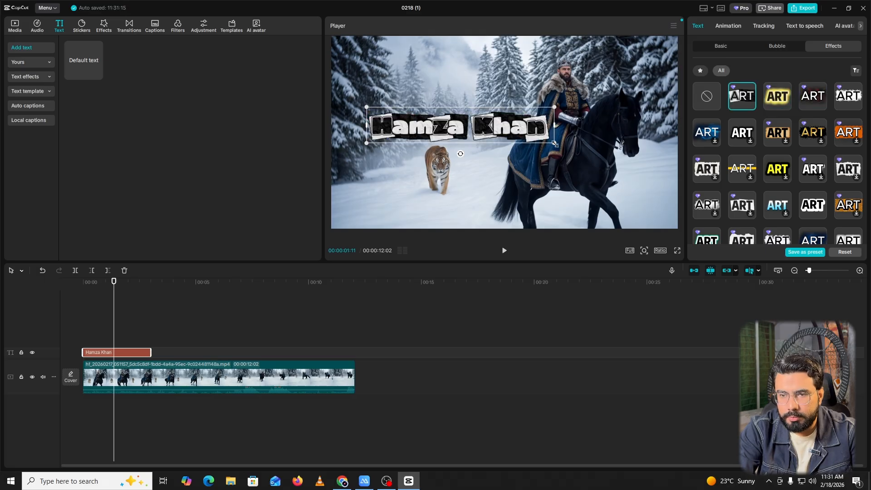
{"action": "left_click_drag", "start_coordinate": [556, 144], "coordinate": [576, 147]}
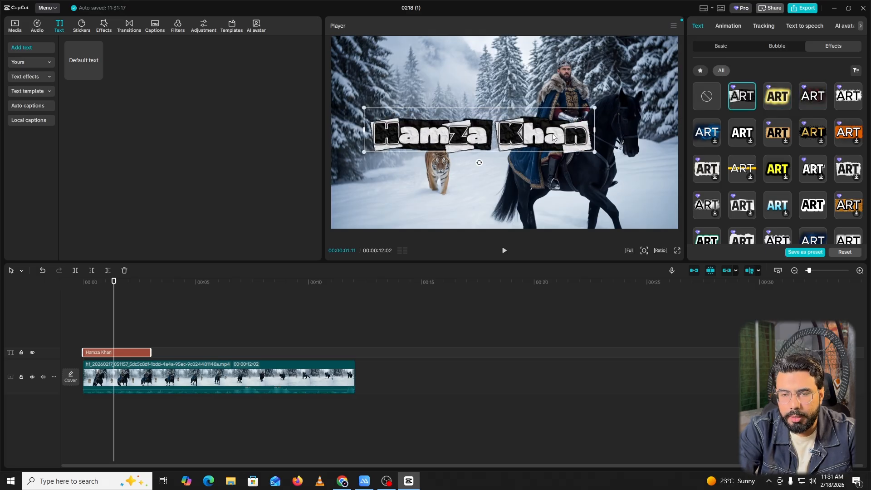
{"action": "left_click_drag", "start_coordinate": [505, 131], "coordinate": [550, 202]}
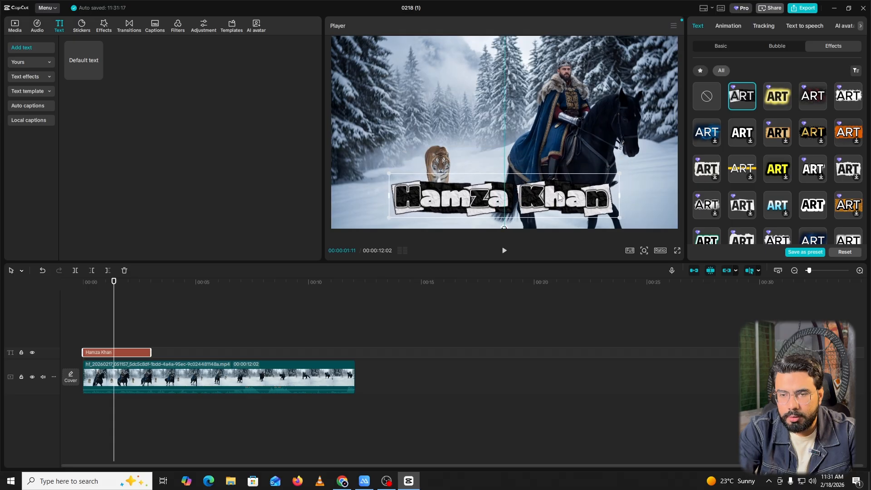
Step: Compare the yellow-stripe, orange, dark-blue and beige torn-paper effects on the title
{"action": "left_click", "coordinate": [742, 169]}
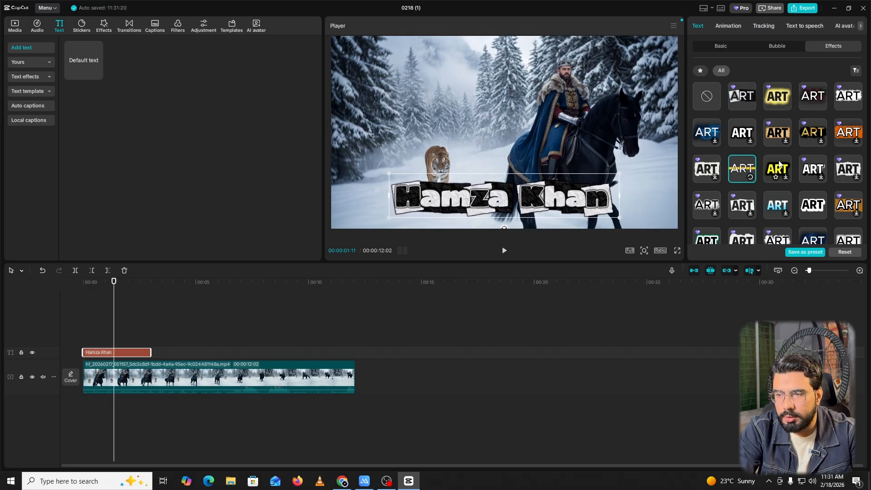
{"action": "left_click", "coordinate": [850, 131]}
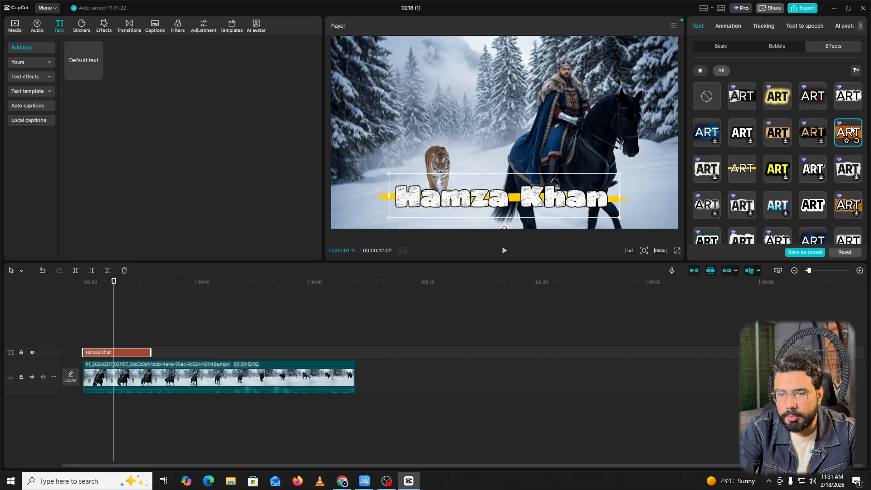
{"action": "scroll", "coordinate": [815, 126], "scroll_direction": "down", "scroll_amount": 3}
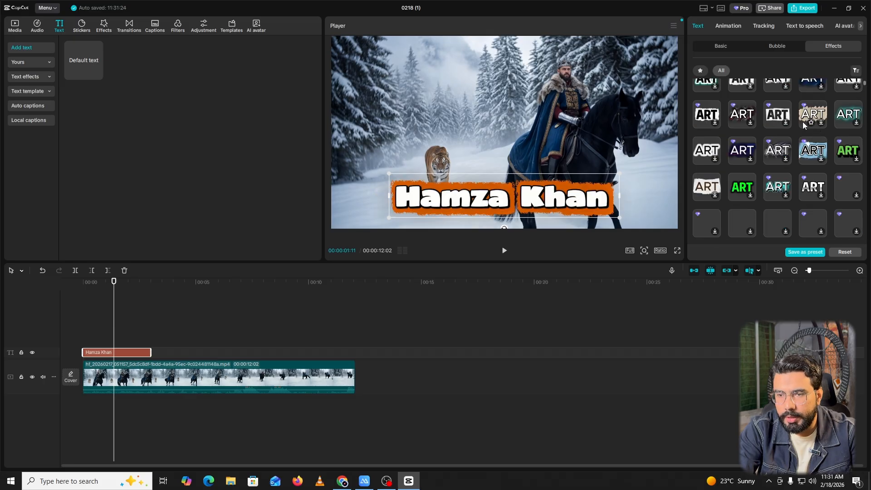
{"action": "left_click", "coordinate": [814, 120]}
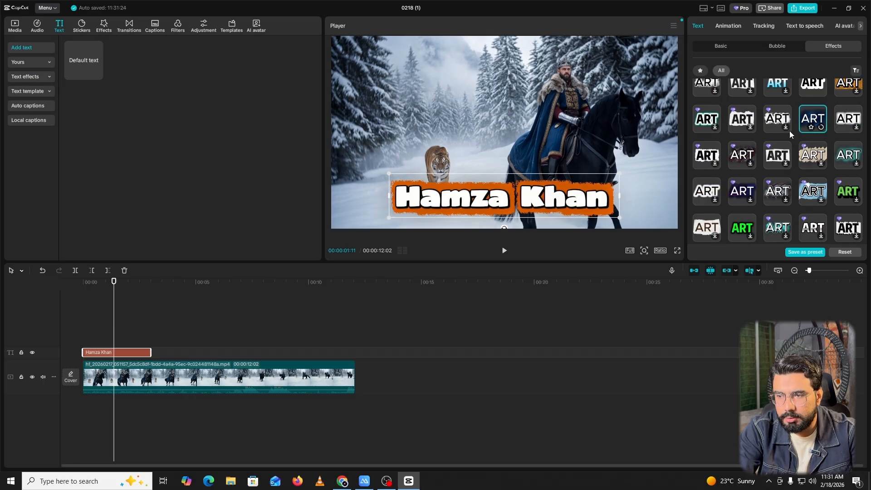
{"action": "left_click", "coordinate": [811, 155]}
Step: Browse further ART effect presets and try another style on the title
{"action": "scroll", "coordinate": [771, 153], "scroll_direction": "down", "scroll_amount": 5}
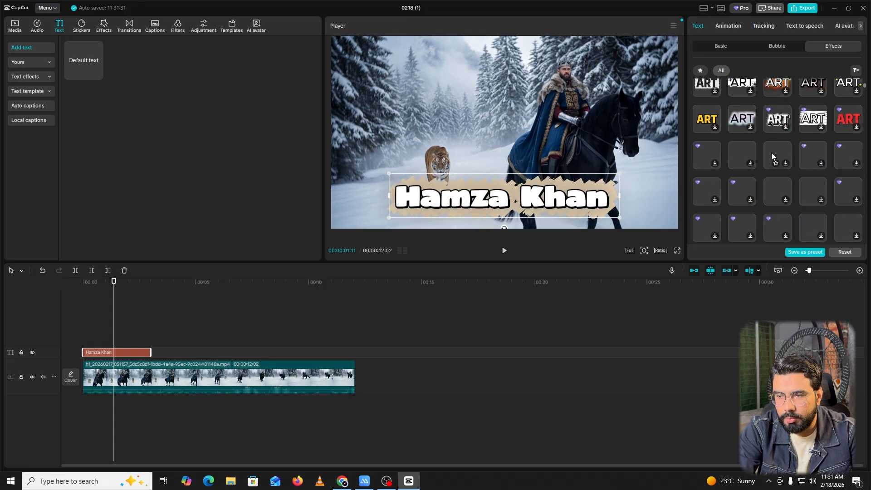
{"action": "scroll", "coordinate": [771, 153], "scroll_direction": "up", "scroll_amount": 2}
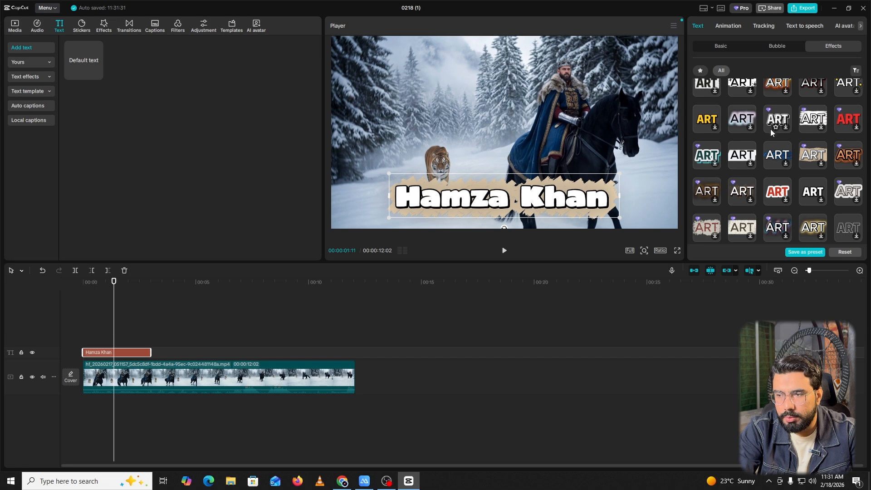
{"action": "scroll", "coordinate": [769, 129], "scroll_direction": "down", "scroll_amount": 3}
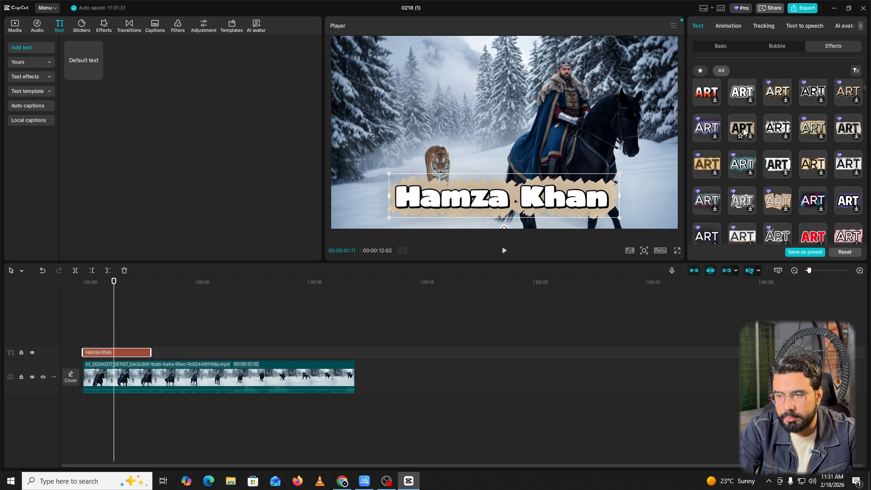
{"action": "scroll", "coordinate": [784, 143], "scroll_direction": "down", "scroll_amount": 2}
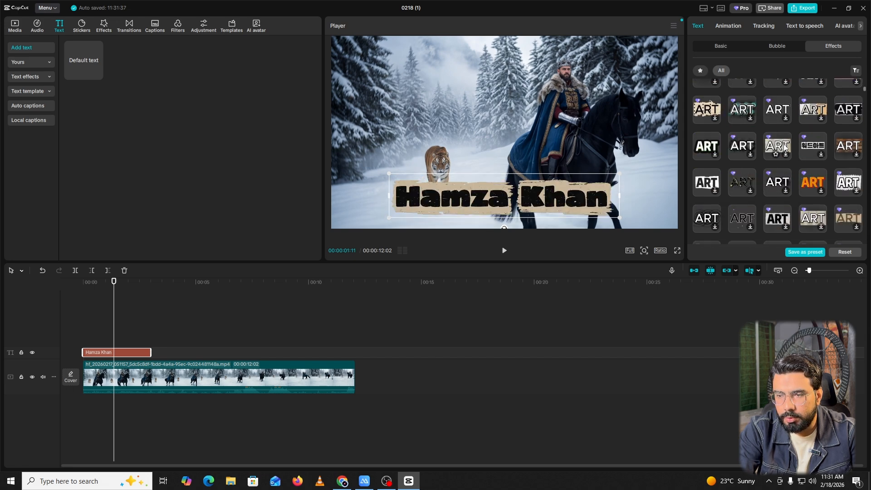
{"action": "scroll", "coordinate": [783, 143], "scroll_direction": "down", "scroll_amount": 3}
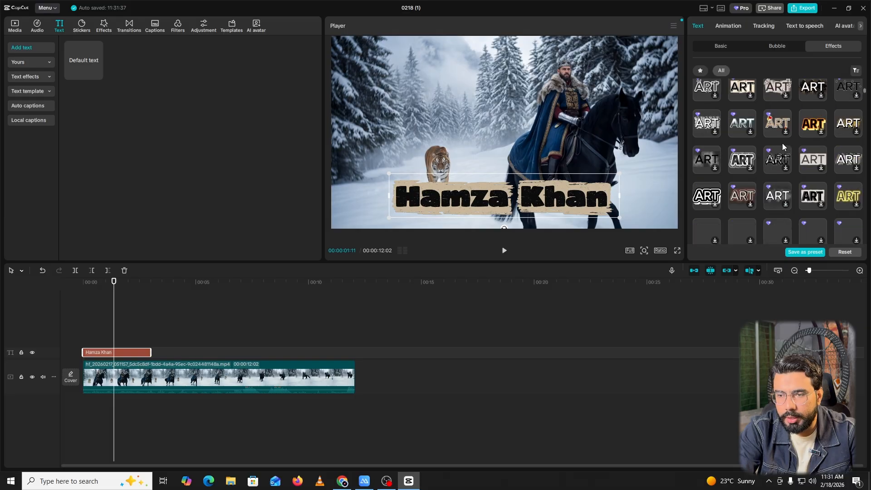
{"action": "scroll", "coordinate": [782, 143], "scroll_direction": "up", "scroll_amount": 2}
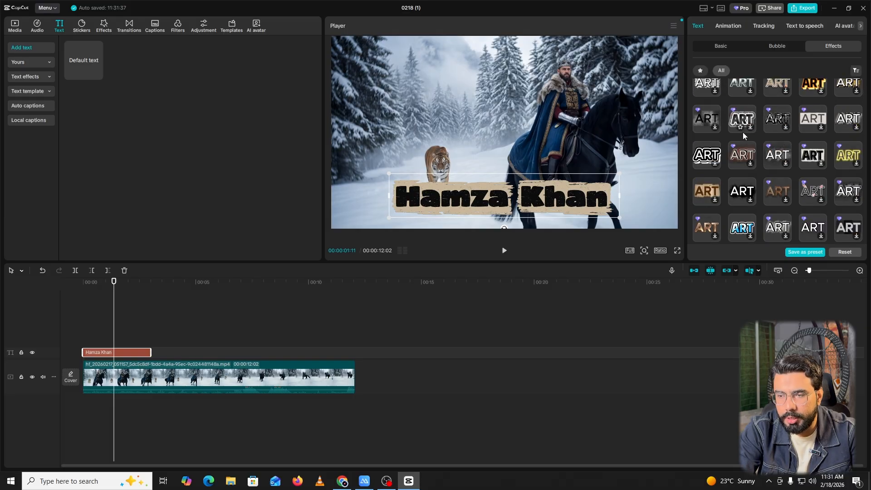
{"action": "scroll", "coordinate": [741, 133], "scroll_direction": "up", "scroll_amount": 3}
{"action": "left_click", "coordinate": [834, 173]}
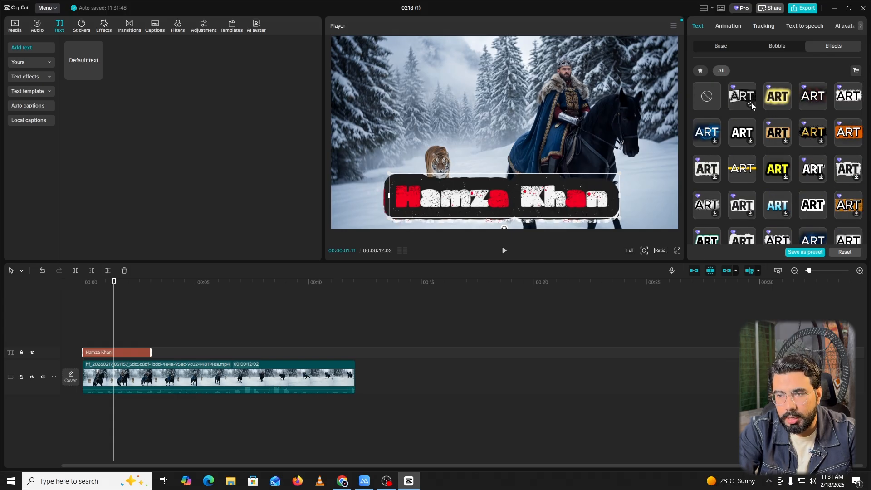
Step: Compare black torn-paper and orange grunge, then settle on the yellow stripe and enlarge the title
{"action": "left_click", "coordinate": [743, 98]}
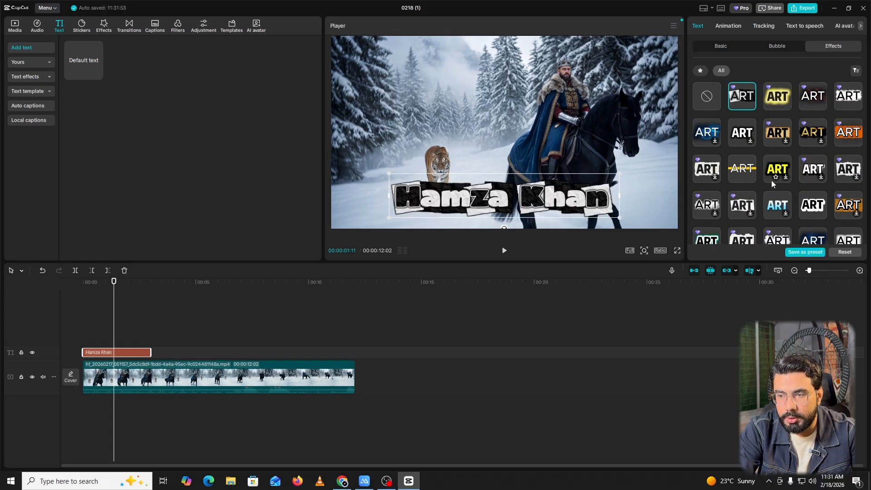
{"action": "left_click", "coordinate": [846, 133]}
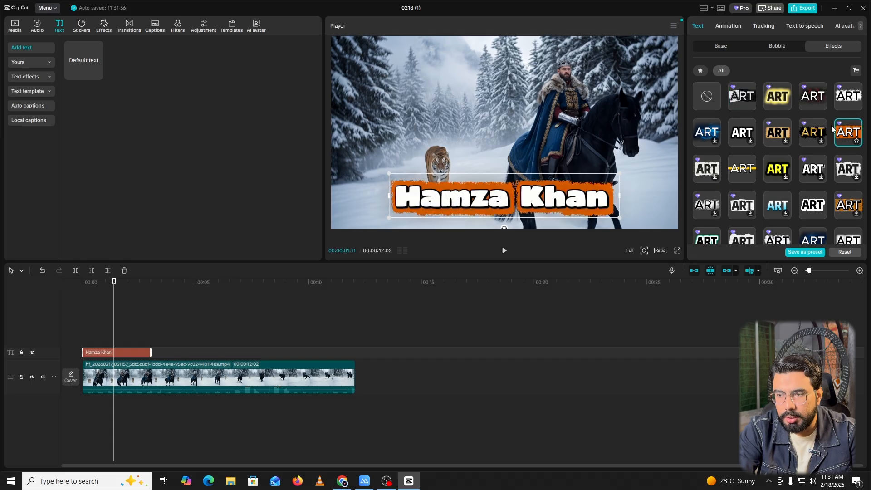
{"action": "left_click", "coordinate": [744, 94]}
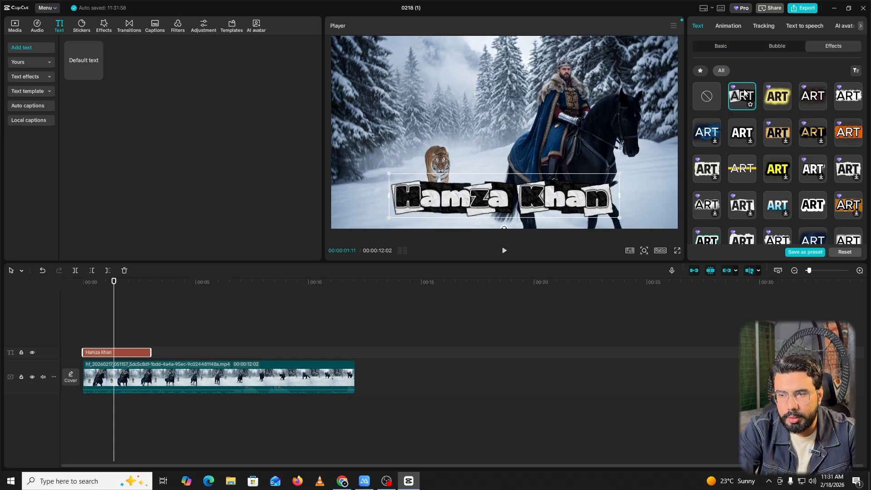
{"action": "left_click", "coordinate": [747, 176]}
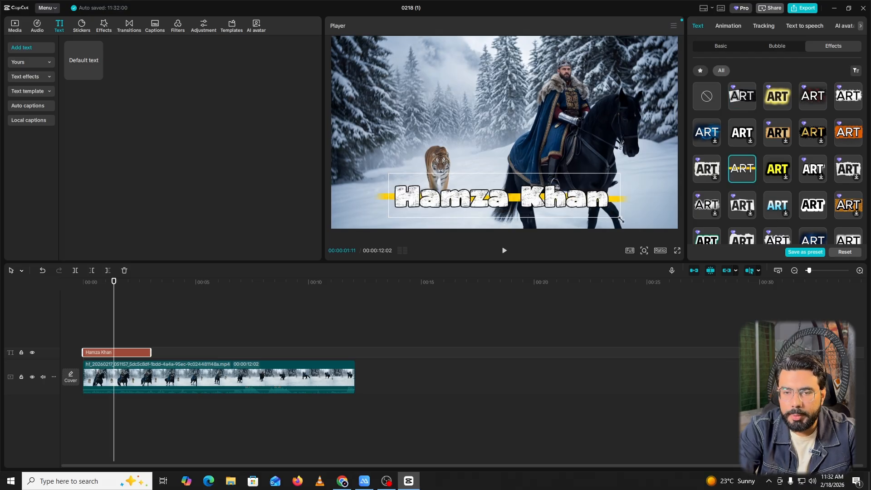
{"action": "left_click_drag", "start_coordinate": [618, 221], "coordinate": [631, 220]}
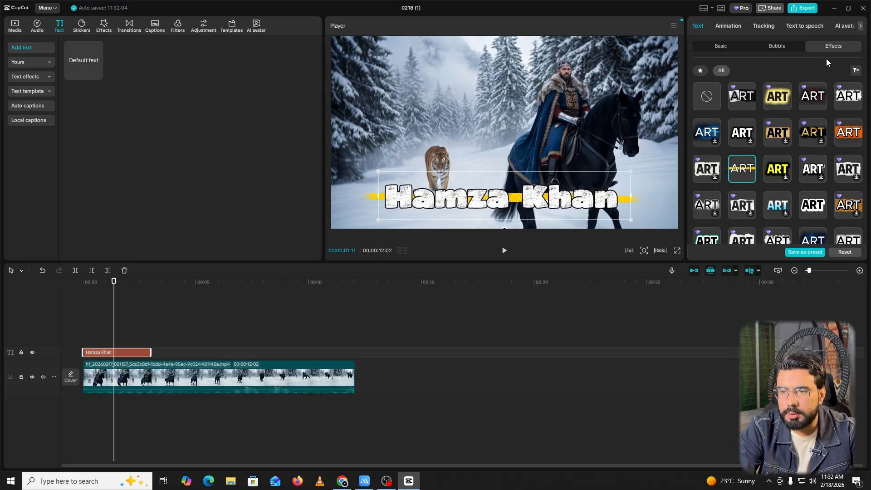
{"action": "left_click", "coordinate": [720, 25]}
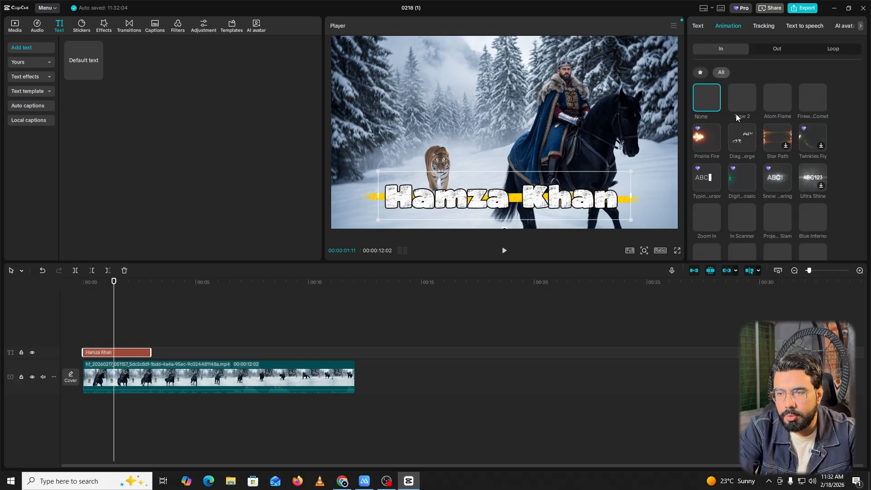
Step: Preview the Type 2, Atom Flame and Firework Comet In animations on the title
{"action": "left_click", "coordinate": [743, 96]}
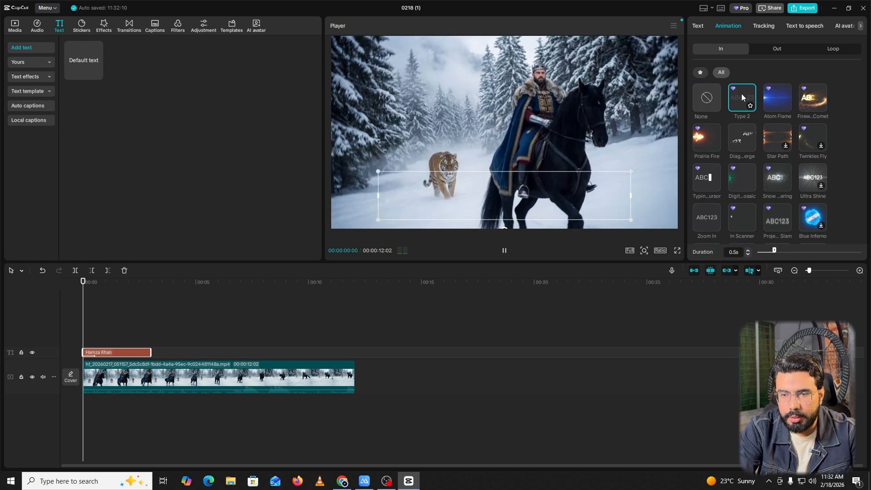
{"action": "left_click", "coordinate": [777, 97]}
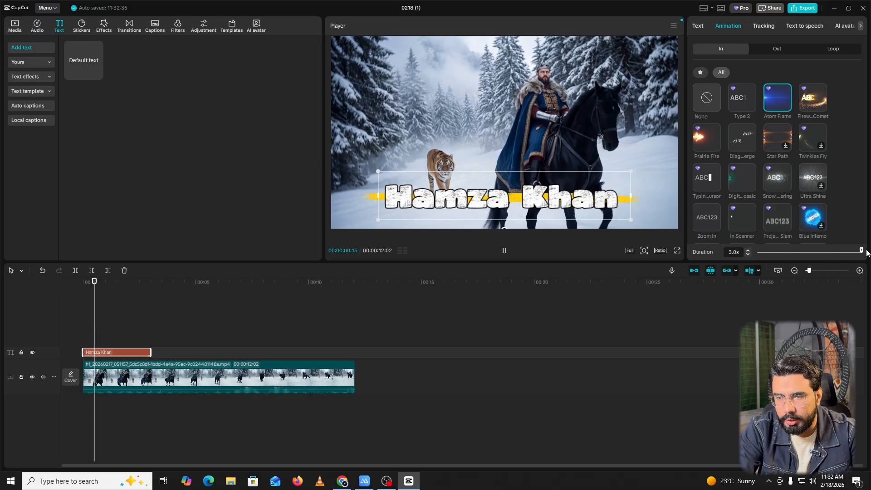
{"action": "left_click", "coordinate": [218, 325]}
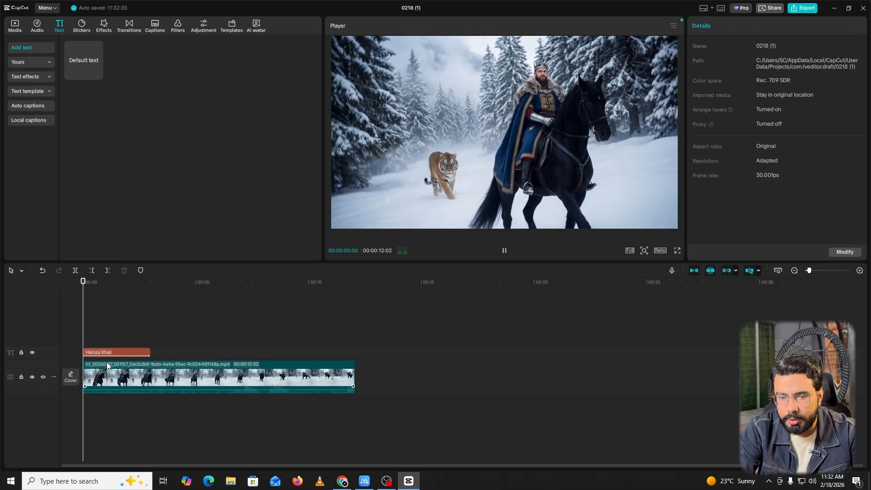
{"action": "left_click", "coordinate": [113, 352]}
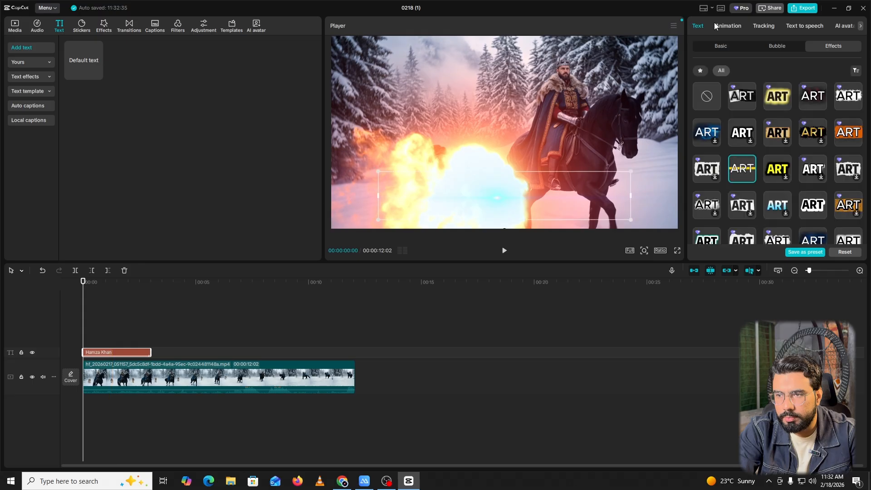
{"action": "left_click", "coordinate": [727, 26]}
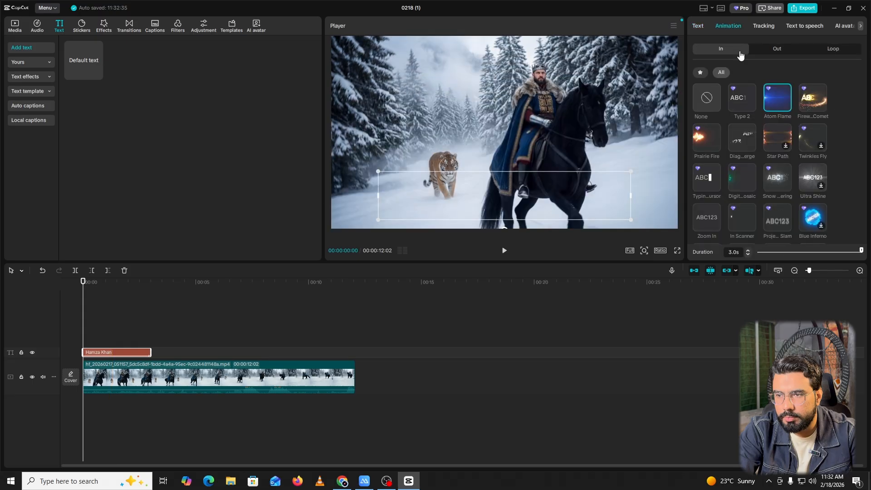
{"action": "left_click", "coordinate": [811, 100]}
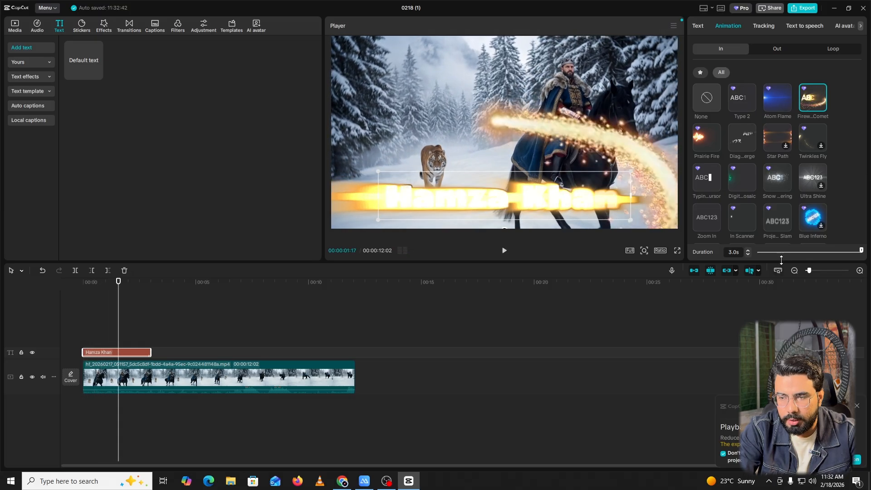
Step: Set the animation duration to 0.7s and, after trying Prairie Fire, pick Star Path
{"action": "left_click", "coordinate": [779, 253]}
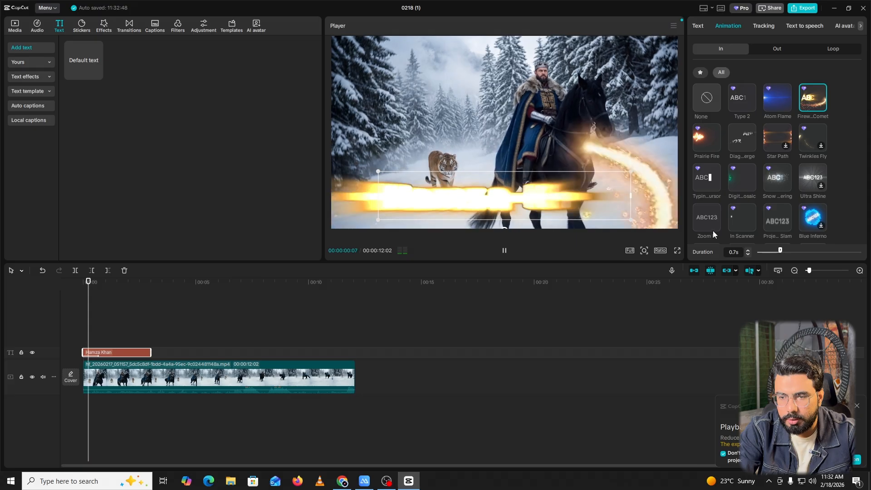
{"action": "left_click", "coordinate": [715, 135]}
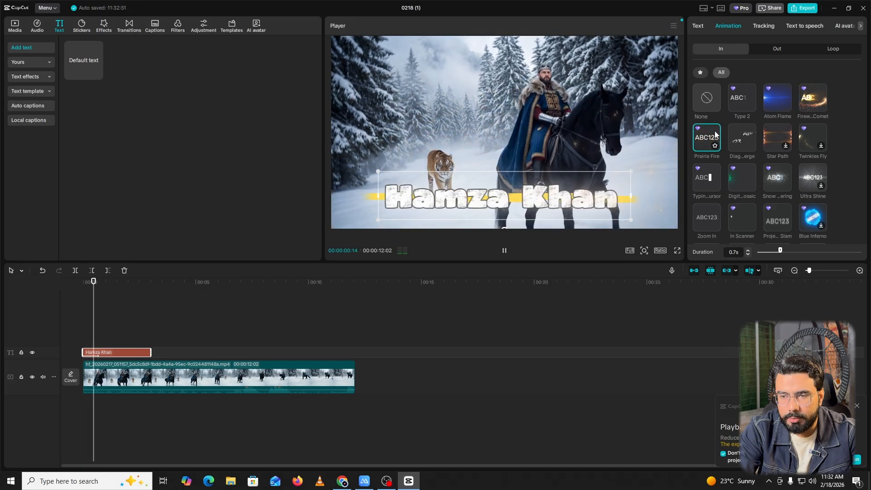
{"action": "left_click", "coordinate": [735, 132]}
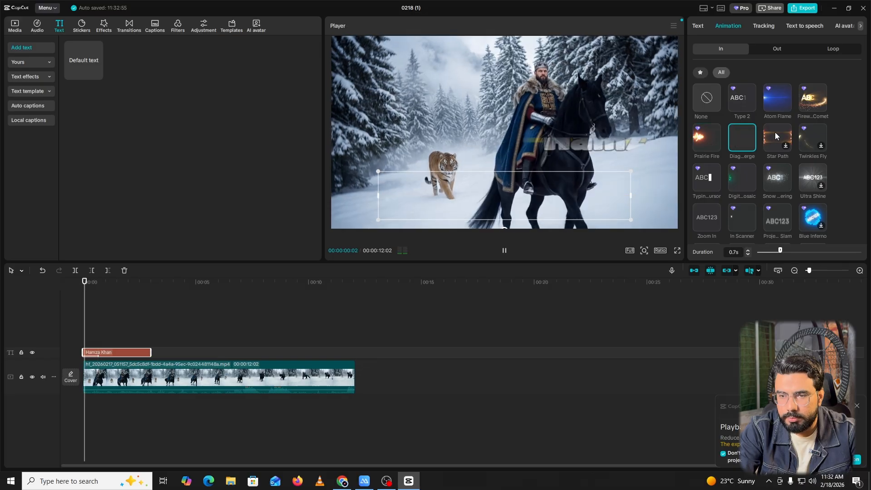
{"action": "left_click", "coordinate": [776, 135]}
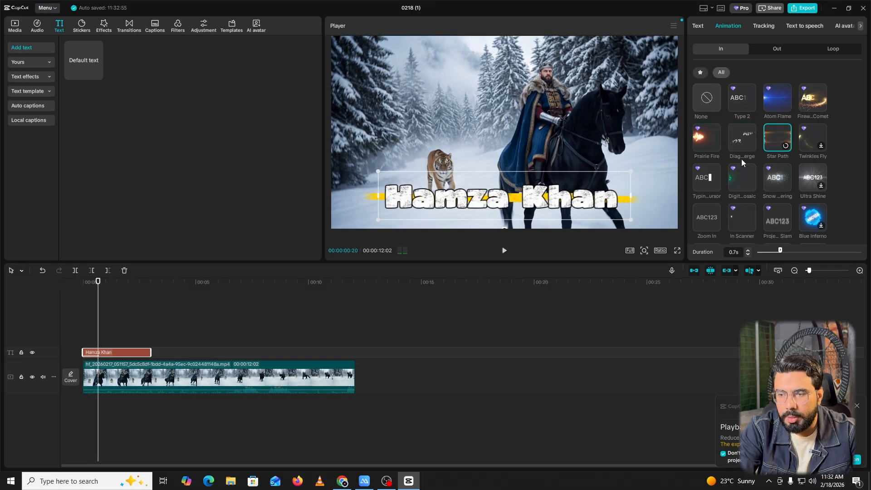
Step: Try the Flame Meteor, Retro Typer, Arcade Title and Love Rub-In entrance animations
{"action": "scroll", "coordinate": [741, 159], "scroll_direction": "down", "scroll_amount": 2}
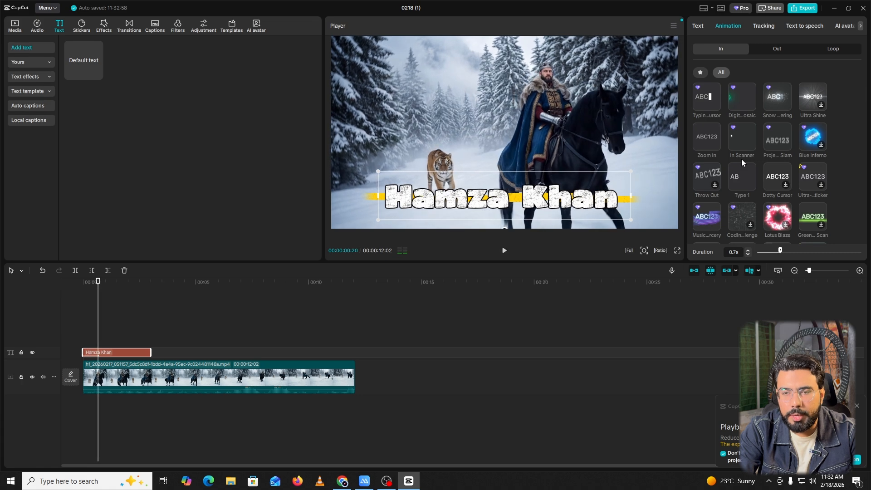
{"action": "scroll", "coordinate": [741, 159], "scroll_direction": "down", "scroll_amount": 3}
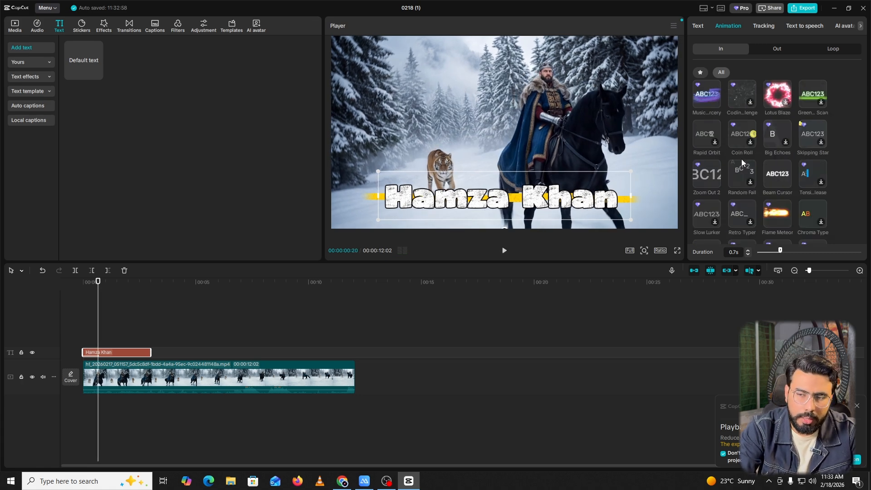
{"action": "scroll", "coordinate": [741, 159], "scroll_direction": "down", "scroll_amount": 1}
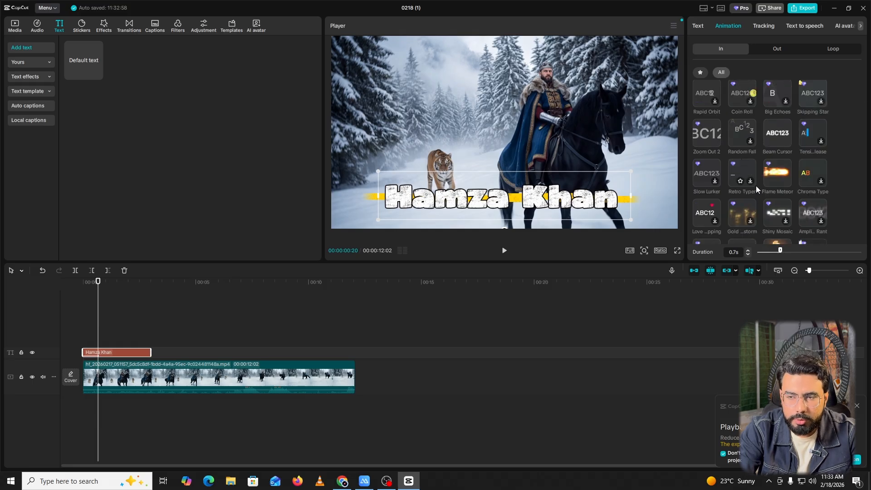
{"action": "left_click", "coordinate": [785, 173]}
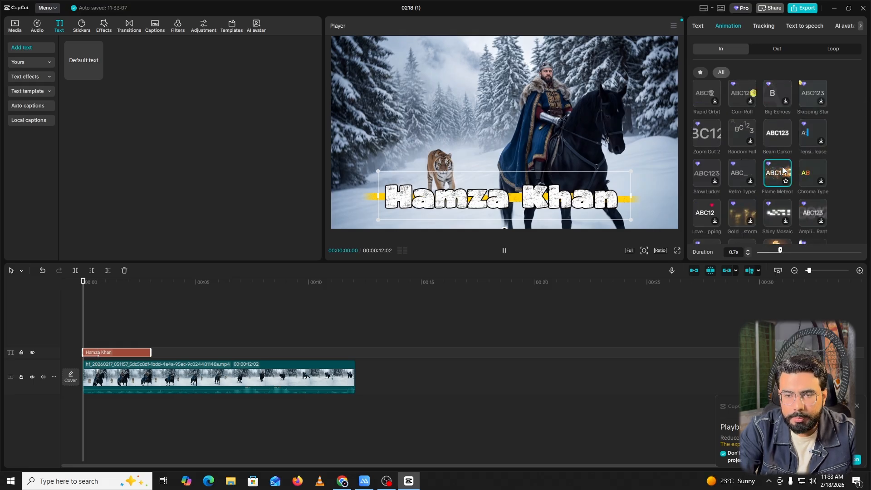
{"action": "left_click", "coordinate": [737, 166]}
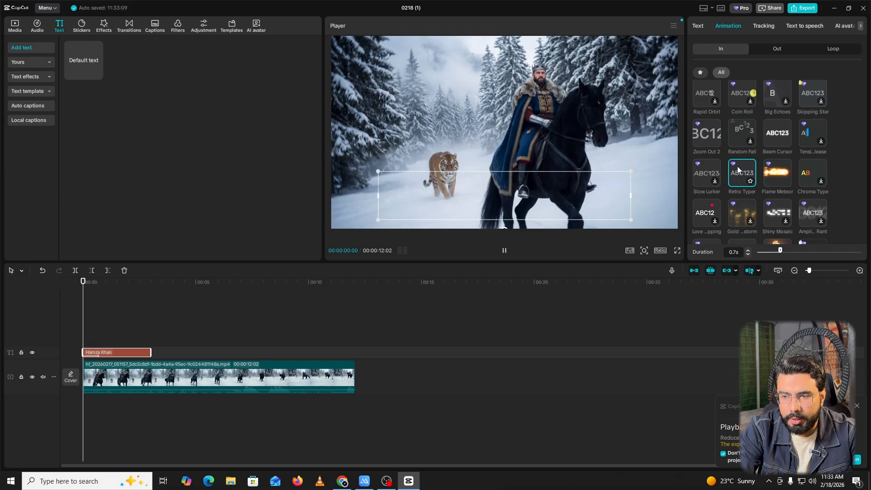
{"action": "scroll", "coordinate": [745, 205], "scroll_direction": "down", "scroll_amount": 3}
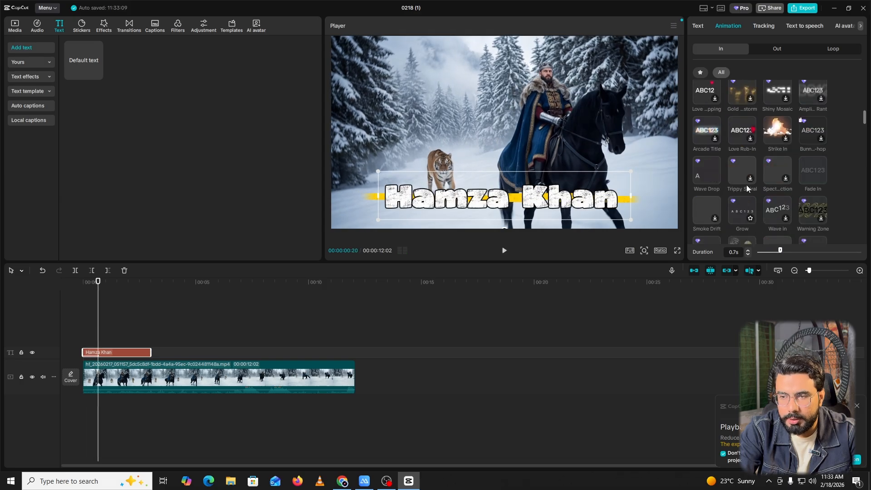
{"action": "left_click", "coordinate": [709, 135]}
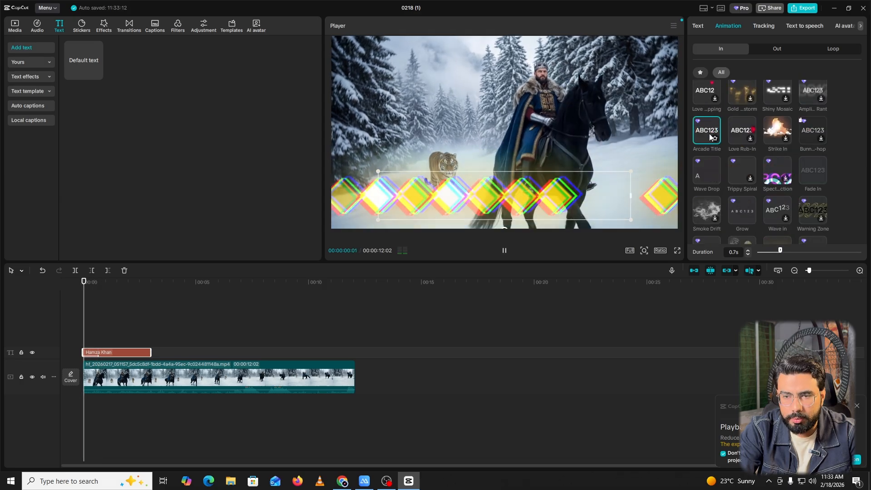
{"action": "left_click", "coordinate": [740, 126]}
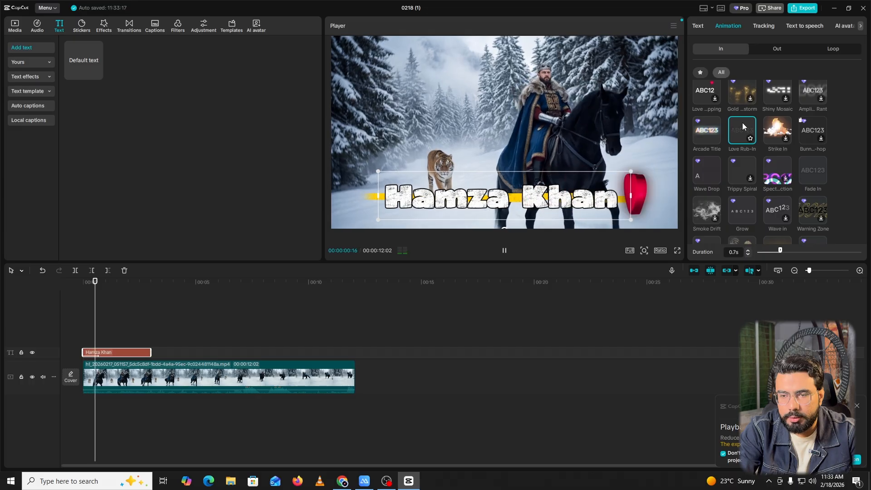
Step: Preview the fireworks-burst, Flutter Down and Flash Bullet entrance animations
{"action": "scroll", "coordinate": [743, 127], "scroll_direction": "down", "scroll_amount": 2}
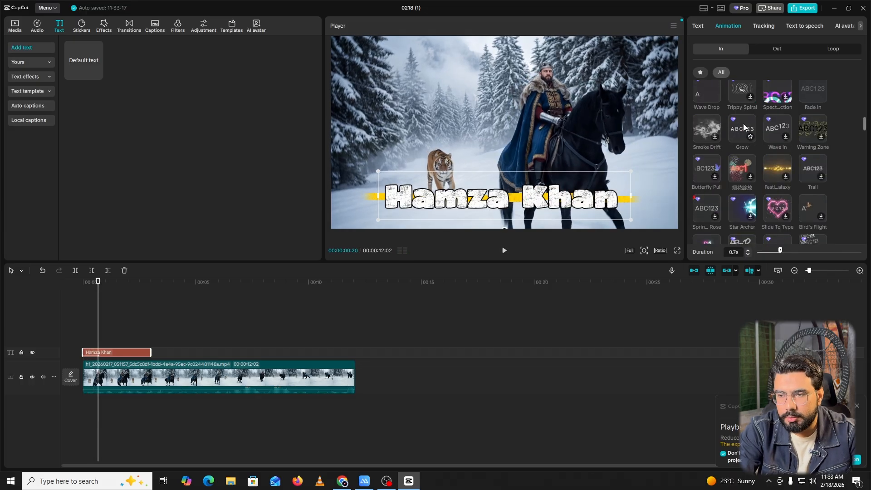
{"action": "left_click", "coordinate": [744, 170]}
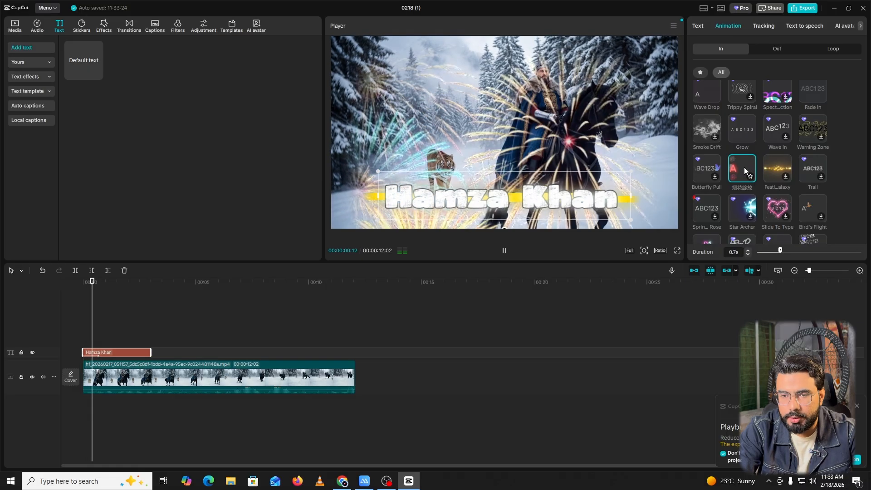
{"action": "scroll", "coordinate": [744, 167], "scroll_direction": "down", "scroll_amount": 2}
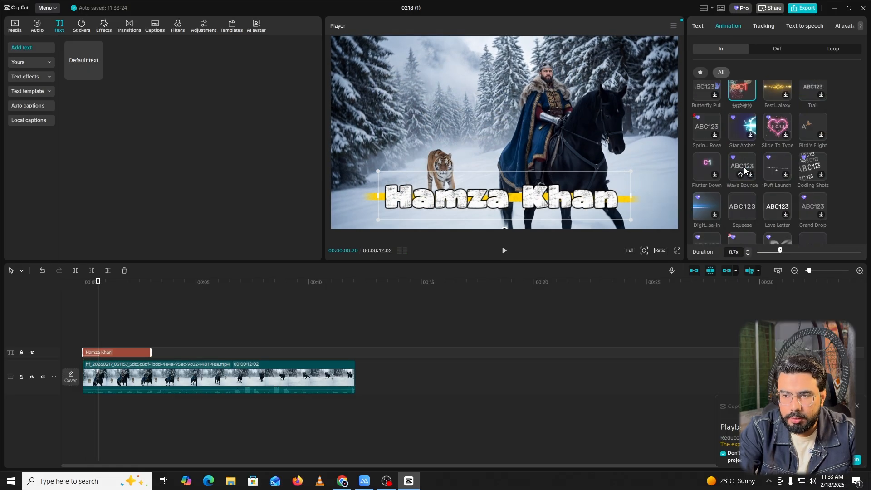
{"action": "left_click", "coordinate": [700, 161]}
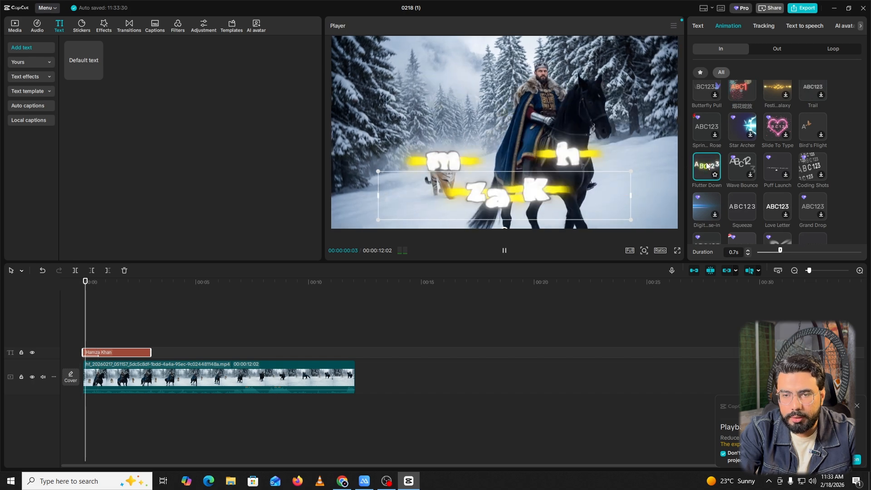
{"action": "scroll", "coordinate": [725, 164], "scroll_direction": "down", "scroll_amount": 5}
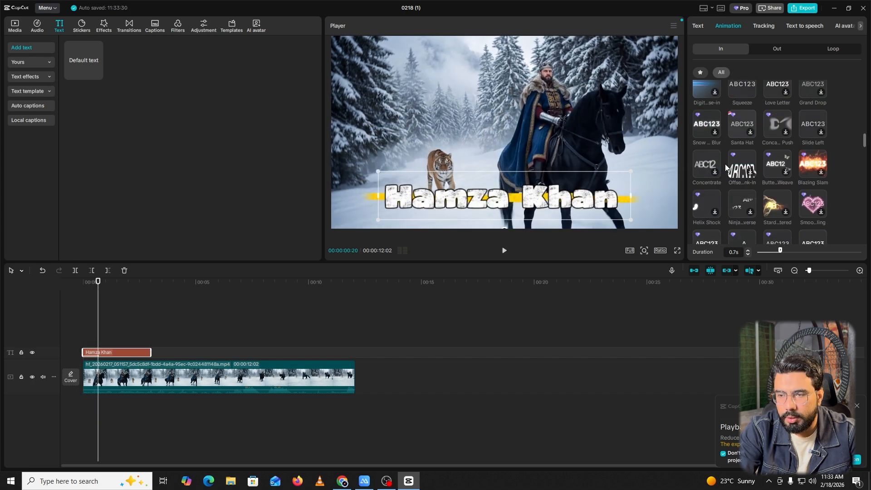
{"action": "scroll", "coordinate": [722, 166], "scroll_direction": "down", "scroll_amount": 5}
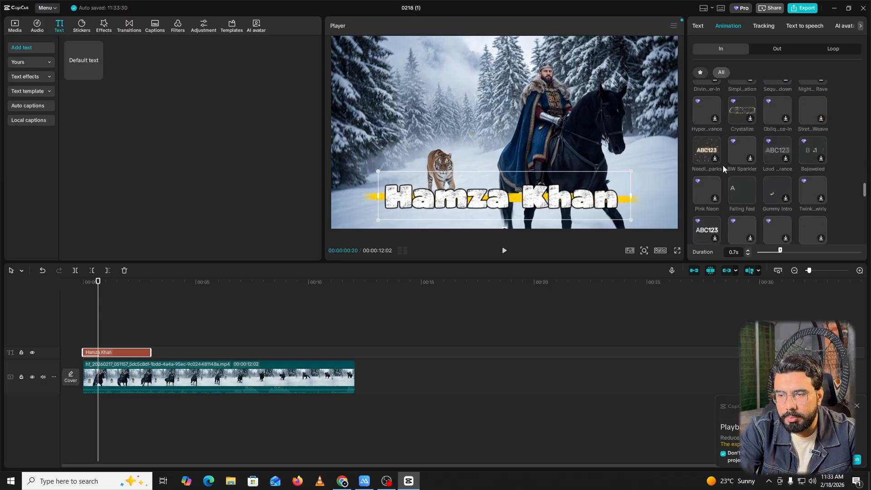
{"action": "scroll", "coordinate": [722, 165], "scroll_direction": "down", "scroll_amount": 4}
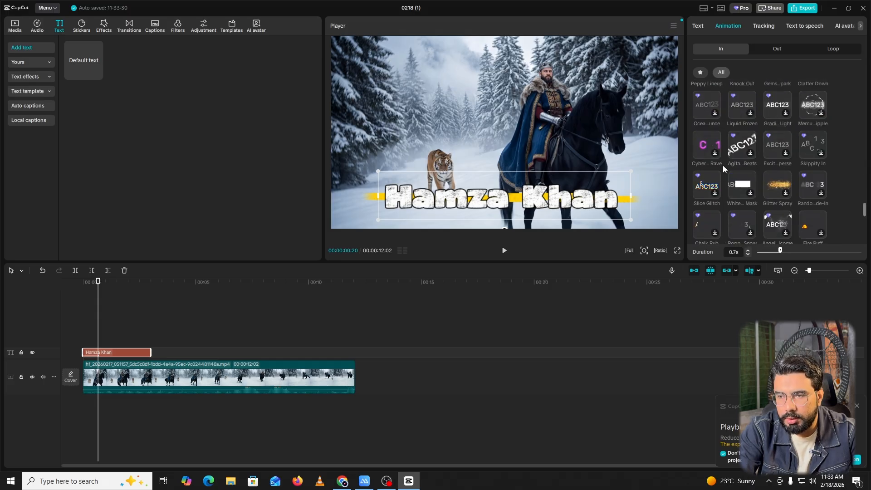
{"action": "scroll", "coordinate": [723, 165], "scroll_direction": "down", "scroll_amount": 2}
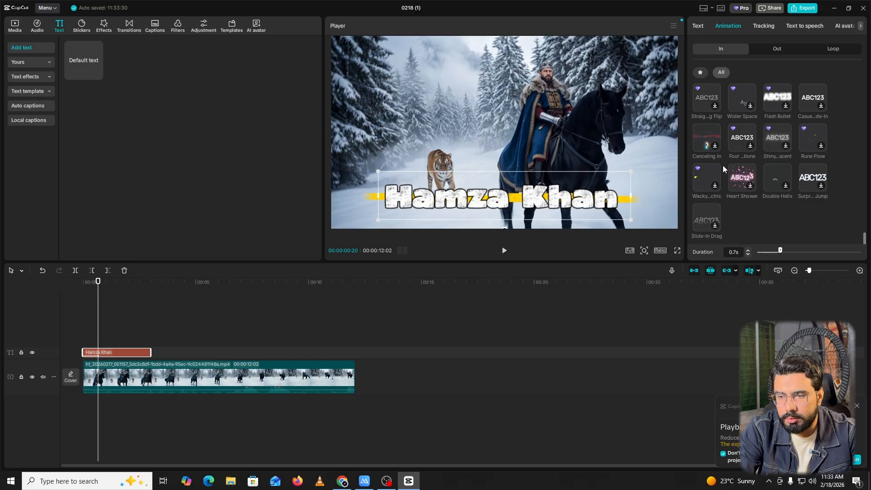
{"action": "left_click", "coordinate": [787, 97]}
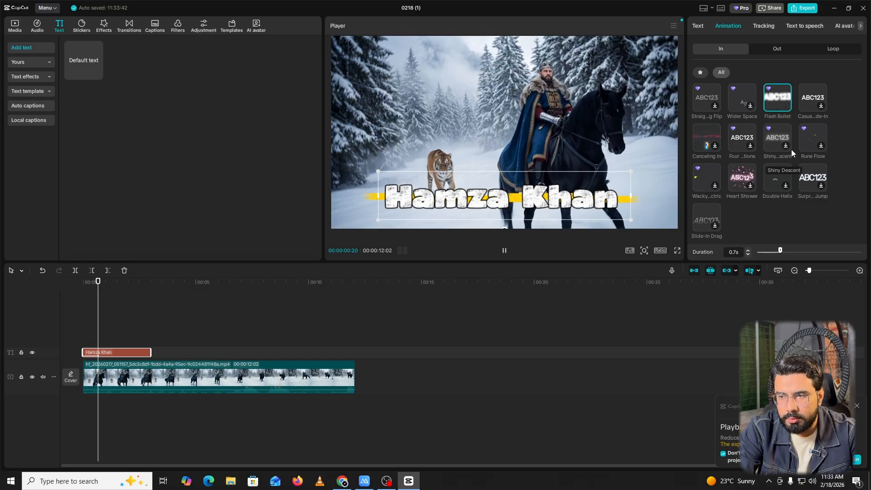
Step: After trying electric arrows and a galaxy-style preset, settle on the Chroma Type entrance
{"action": "scroll", "coordinate": [794, 143], "scroll_direction": "up", "scroll_amount": 2}
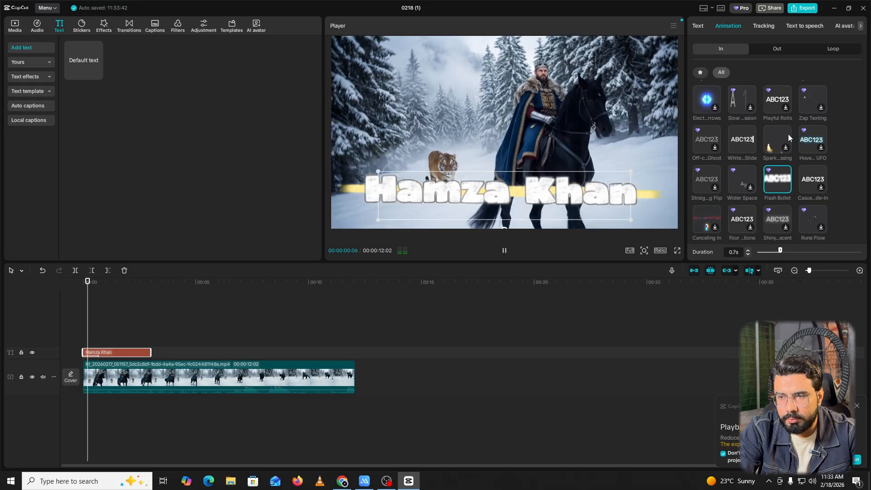
{"action": "left_click", "coordinate": [709, 97]}
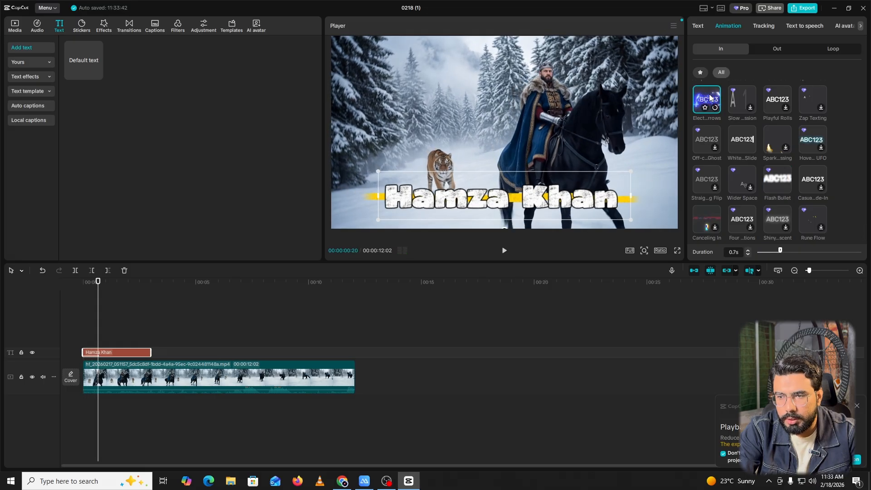
{"action": "scroll", "coordinate": [783, 123], "scroll_direction": "down", "scroll_amount": 10}
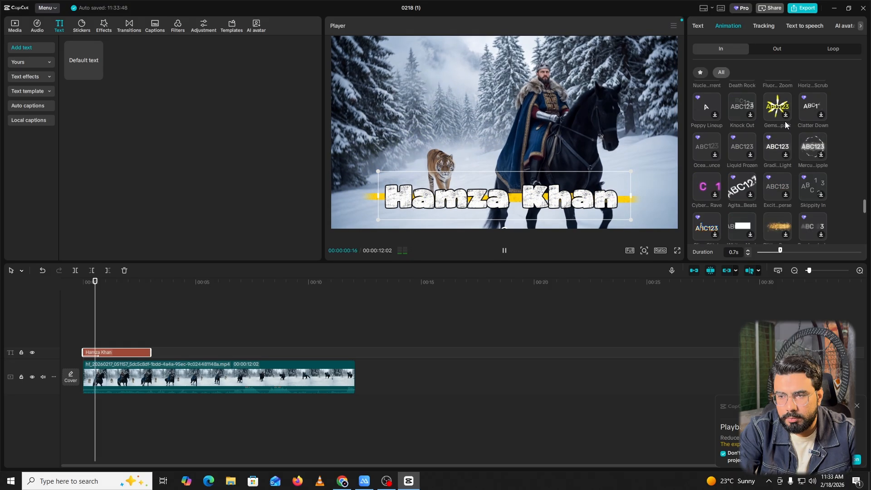
{"action": "scroll", "coordinate": [785, 123], "scroll_direction": "up", "scroll_amount": 5}
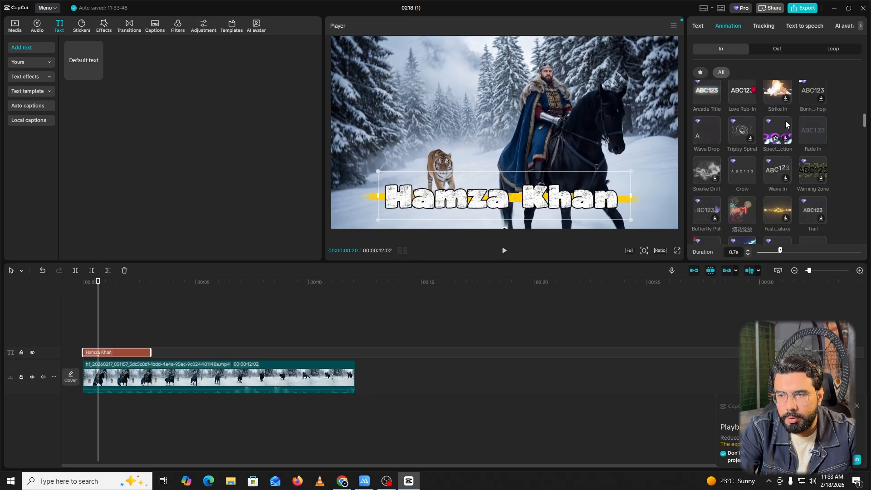
{"action": "scroll", "coordinate": [785, 120], "scroll_direction": "up", "scroll_amount": 3}
{"action": "left_click", "coordinate": [785, 127]}
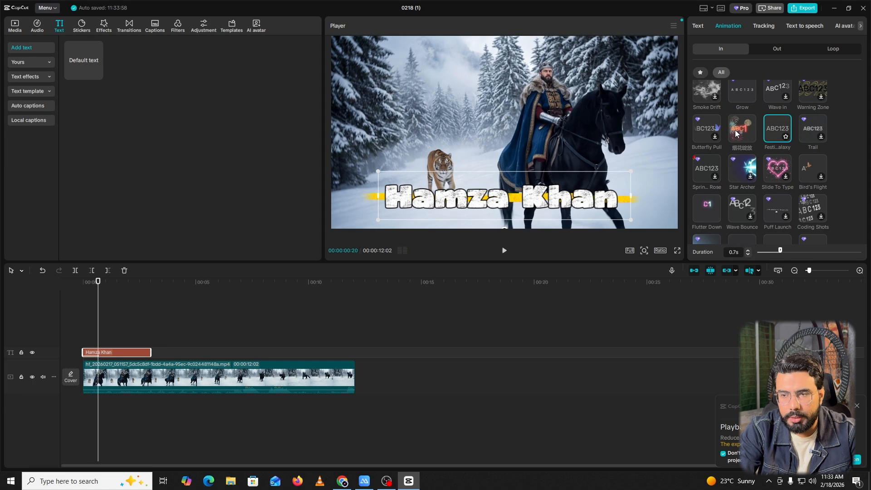
{"action": "scroll", "coordinate": [798, 127], "scroll_direction": "down", "scroll_amount": 3}
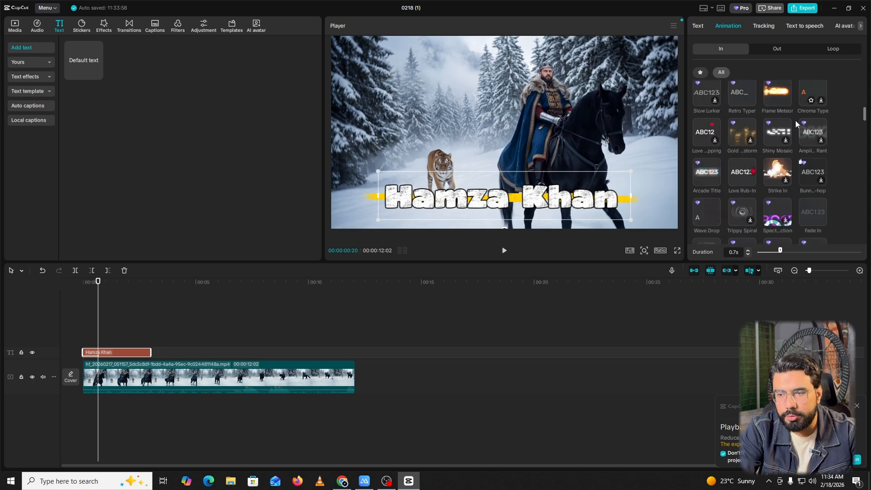
{"action": "scroll", "coordinate": [813, 136], "scroll_direction": "up", "scroll_amount": 3}
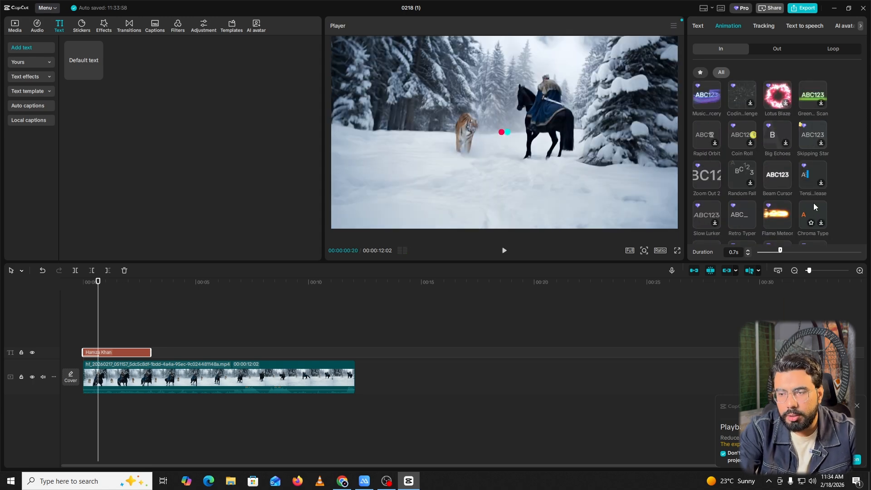
{"action": "left_click", "coordinate": [813, 203]}
{"action": "scroll", "coordinate": [766, 188], "scroll_direction": "down", "scroll_amount": 2}
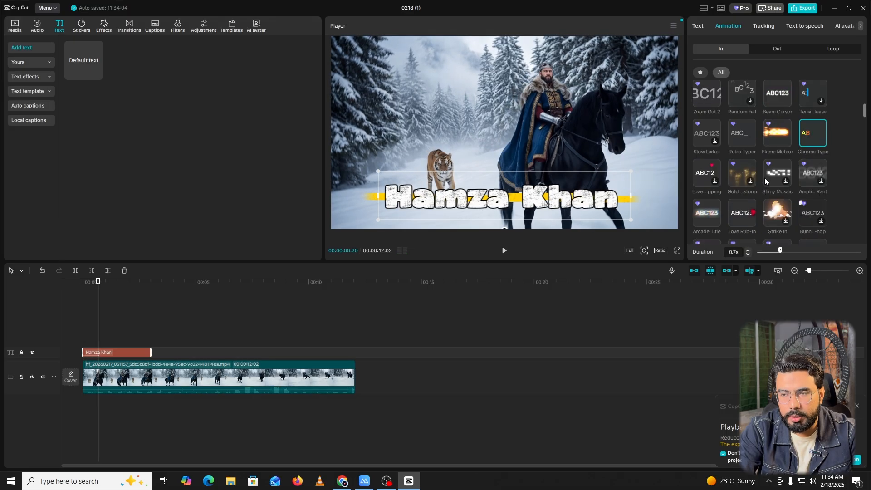
{"action": "scroll", "coordinate": [764, 177], "scroll_direction": "up", "scroll_amount": 3}
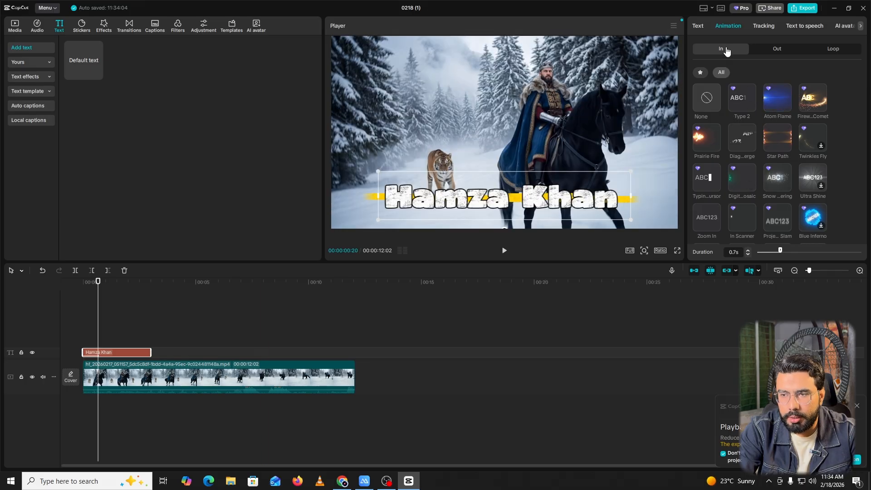
Step: Switch the title's In animation to Type 2 and rewind the playhead to the start
{"action": "left_click", "coordinate": [770, 54]}
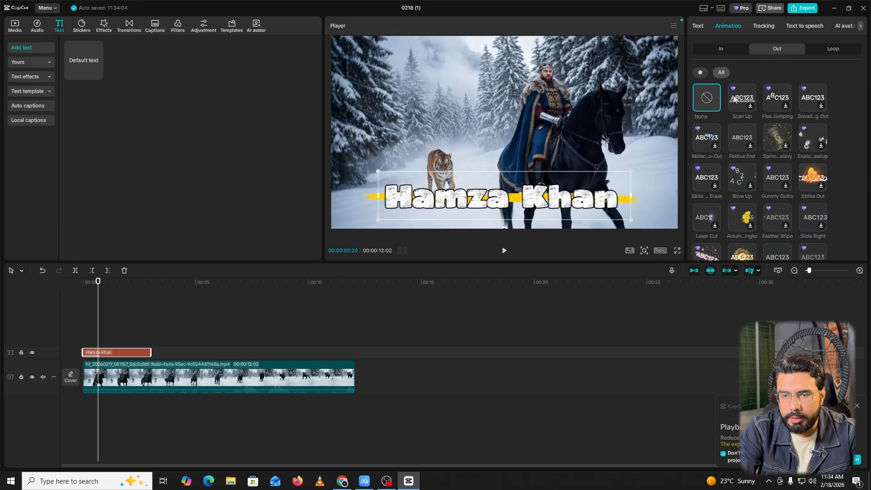
{"action": "left_click", "coordinate": [730, 52]}
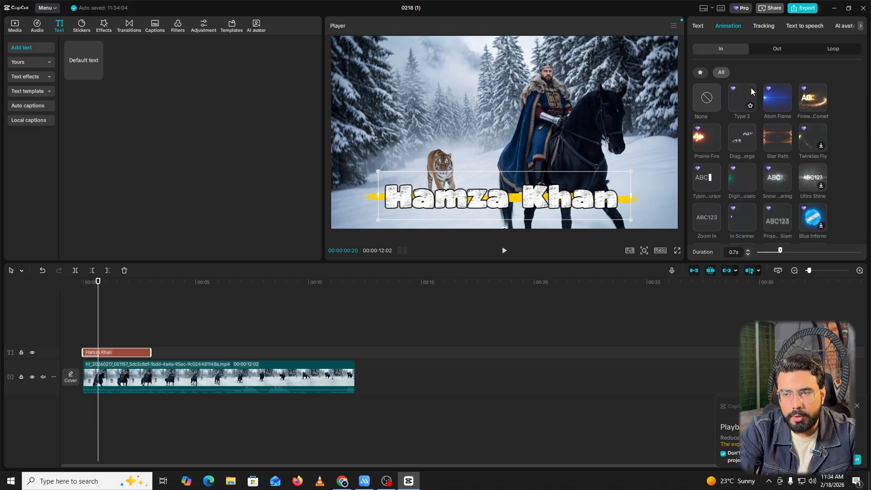
{"action": "left_click", "coordinate": [736, 98]}
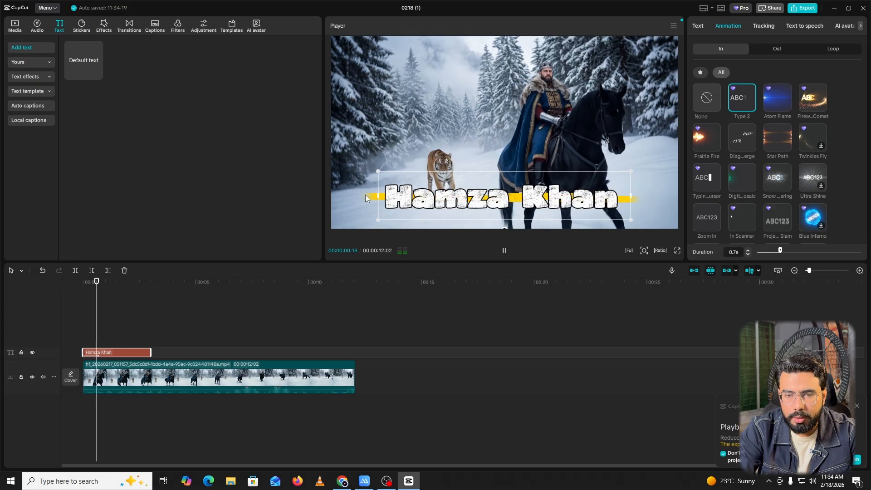
{"action": "left_click_drag", "start_coordinate": [97, 325], "coordinate": [70, 320]}
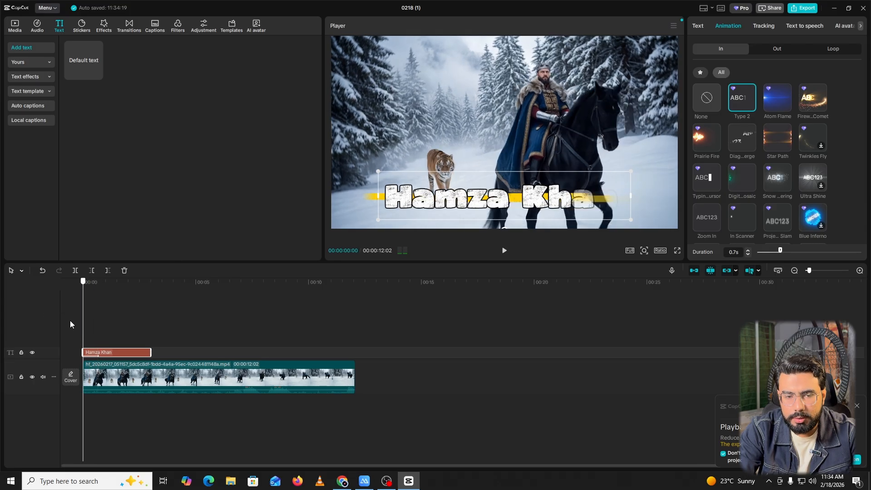
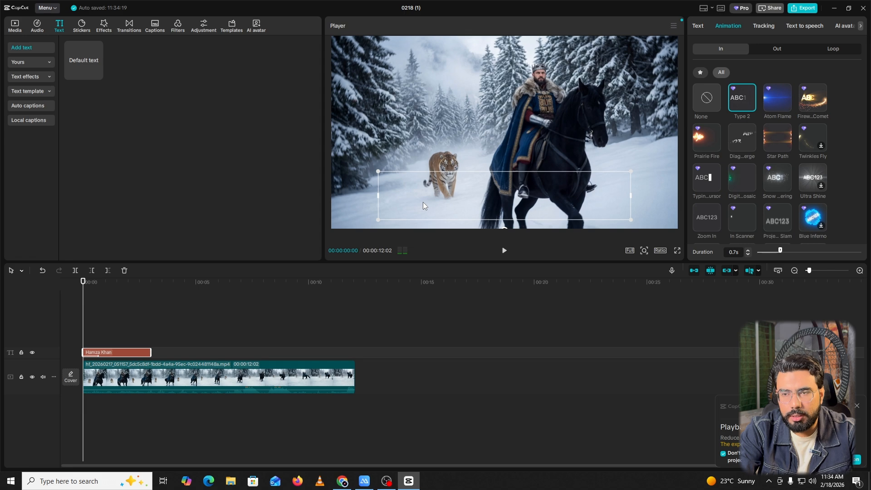
Step: Play the title's entrance from the start, then reselect the Hamza Khan clip where it appears
{"action": "left_click", "coordinate": [777, 50]}
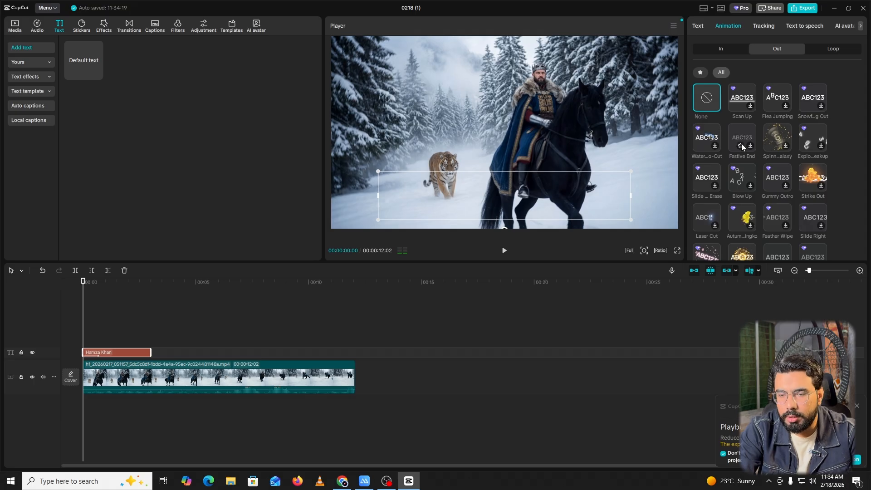
{"action": "left_click", "coordinate": [149, 326]}
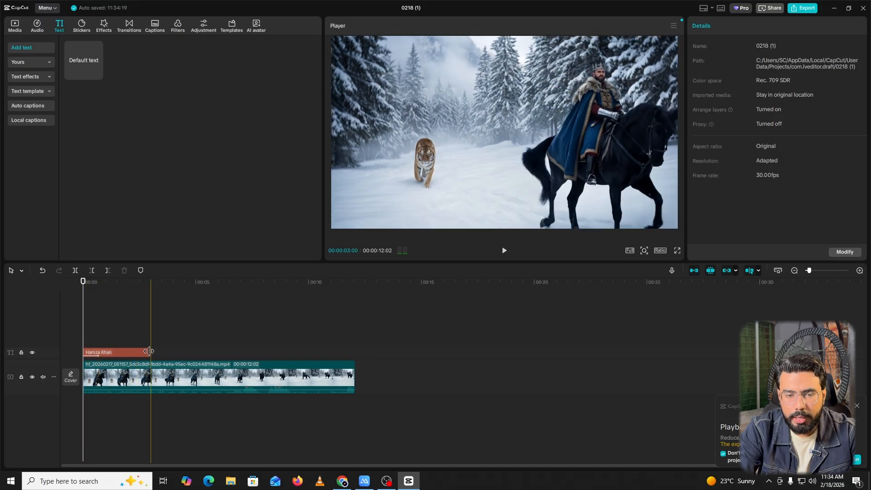
{"action": "left_click", "coordinate": [146, 352]}
{"action": "left_click", "coordinate": [145, 337]}
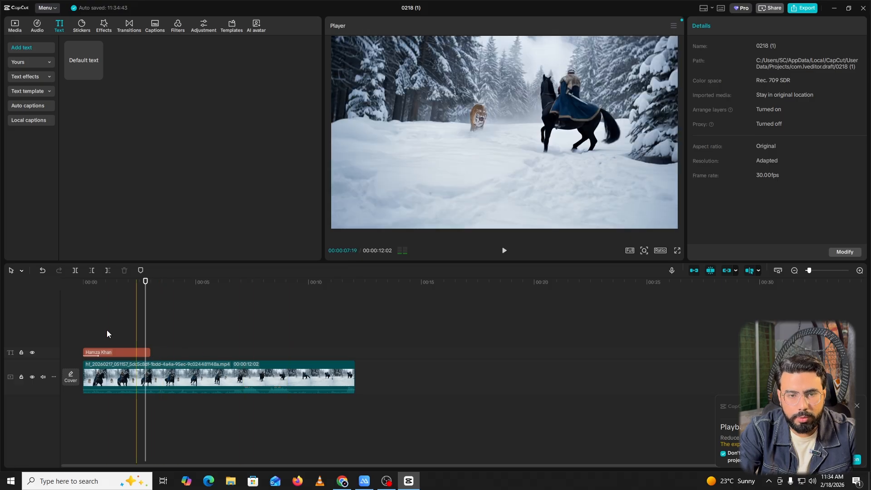
{"action": "left_click", "coordinate": [64, 326]}
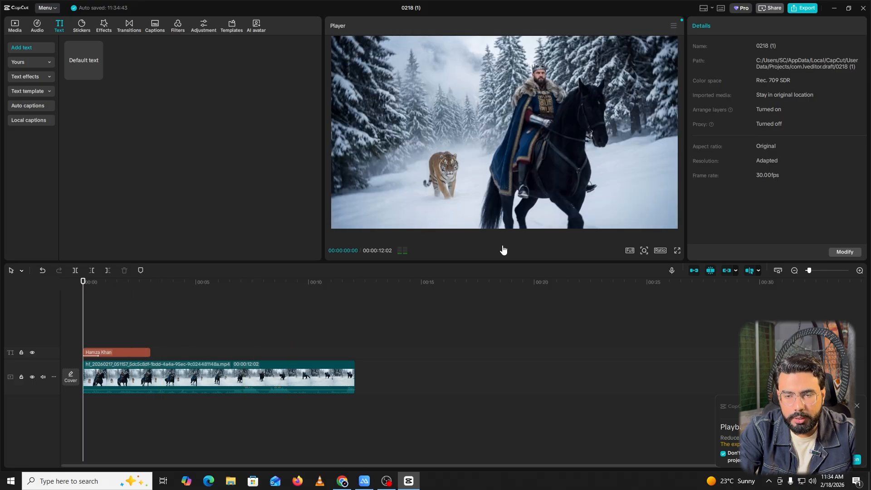
{"action": "left_click", "coordinate": [503, 250]}
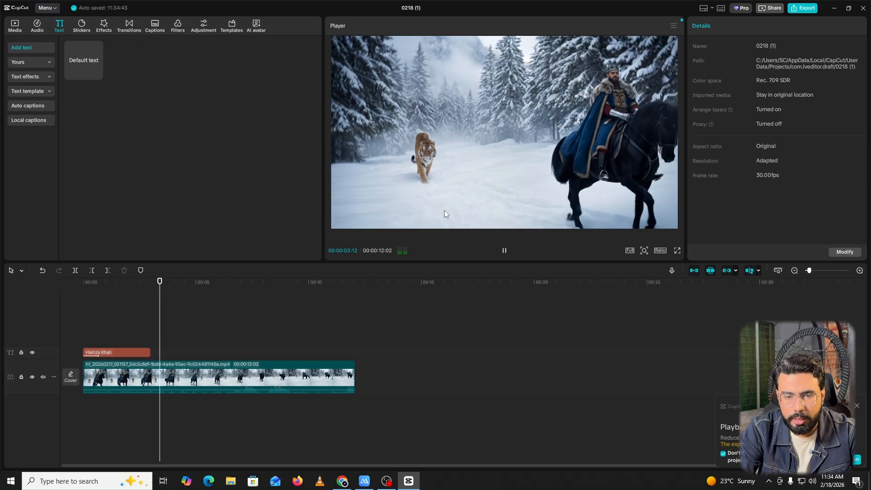
{"action": "left_click_drag", "start_coordinate": [141, 335], "coordinate": [125, 335]}
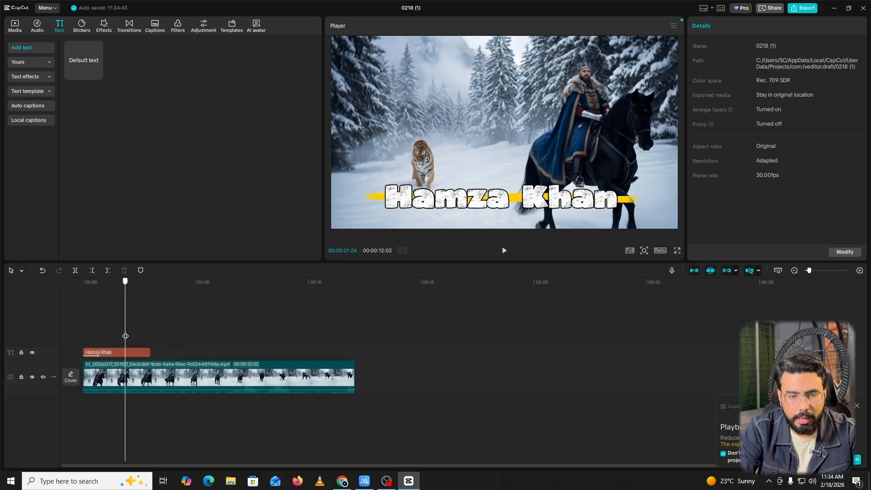
{"action": "left_click", "coordinate": [132, 352]}
Step: Apply the Flea Jumping out-animation, lengthen it to about 1.5 s, and preview it
{"action": "left_click", "coordinate": [715, 27]}
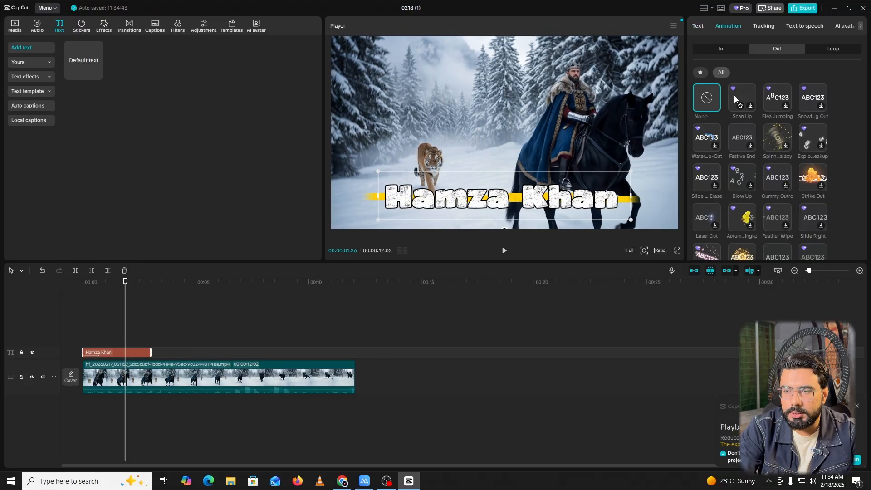
{"action": "left_click", "coordinate": [774, 101]}
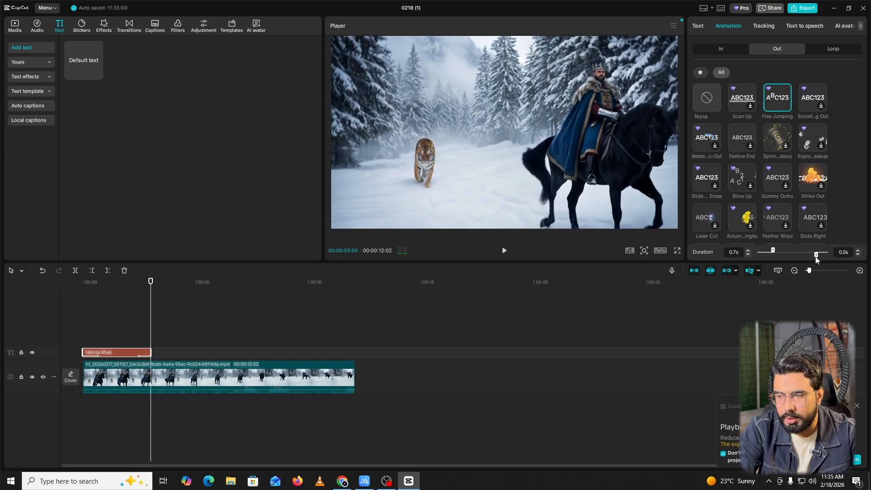
{"action": "left_click_drag", "start_coordinate": [808, 262], "coordinate": [799, 258]}
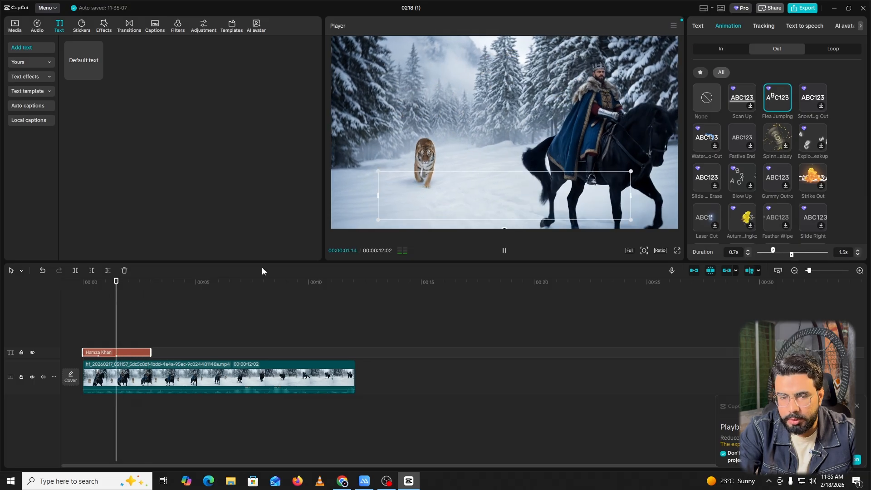
{"action": "left_click", "coordinate": [105, 334]}
{"action": "key", "text": "space"}
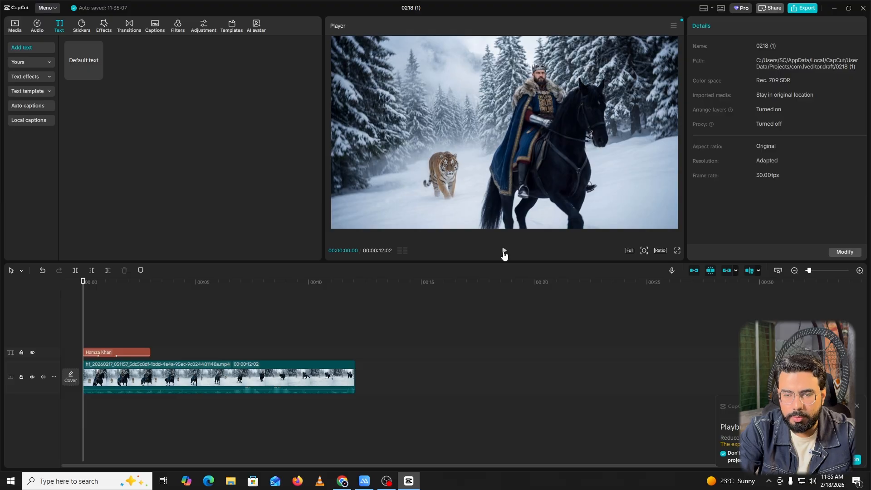
{"action": "left_click", "coordinate": [503, 251]}
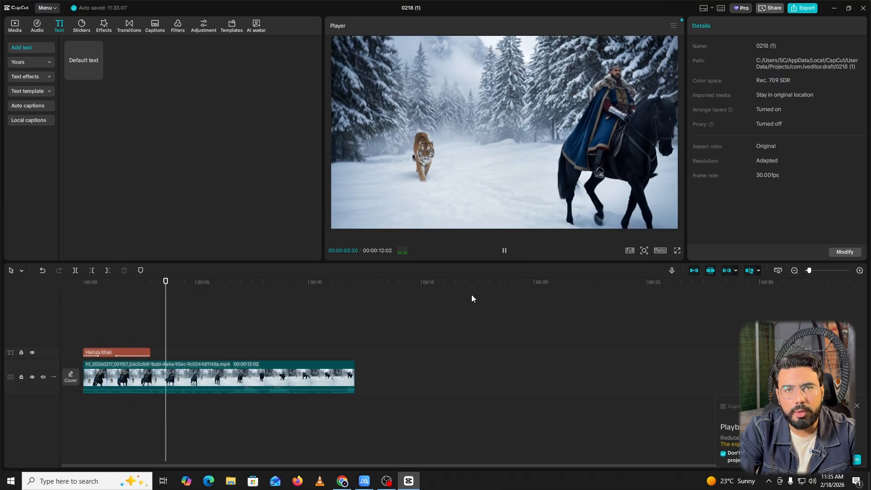
{"action": "left_click", "coordinate": [504, 251]}
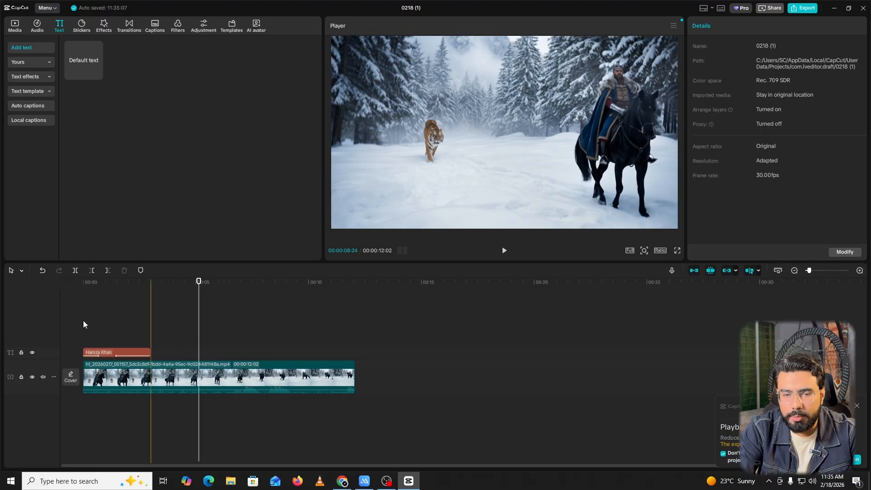
{"action": "left_click", "coordinate": [110, 352]}
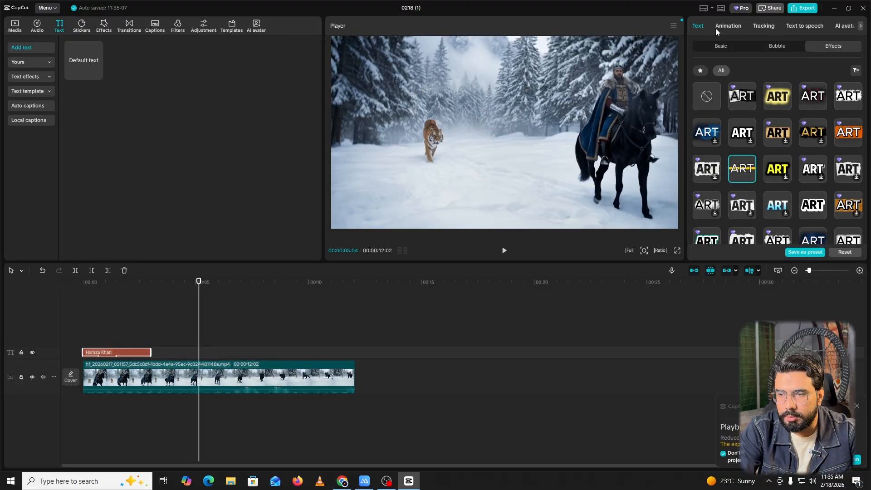
{"action": "left_click", "coordinate": [727, 26]}
{"action": "scroll", "coordinate": [764, 169], "scroll_direction": "down", "scroll_amount": 5}
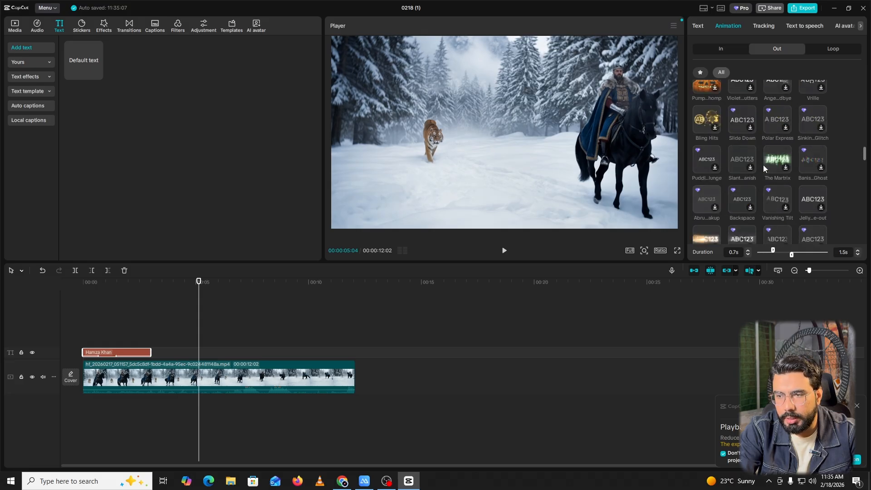
{"action": "left_click", "coordinate": [830, 50]}
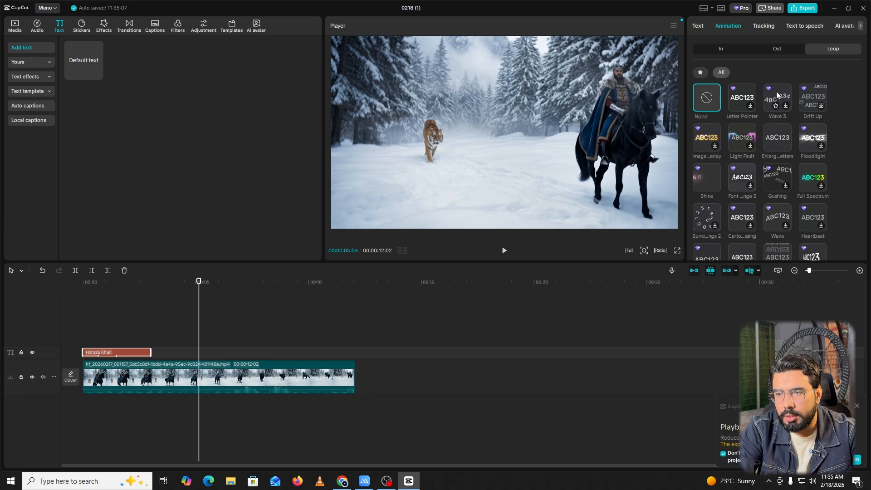
Step: Enable motion tracking with the box on the tiger, and shrink the title to two-thirds above it
{"action": "left_click", "coordinate": [757, 26]}
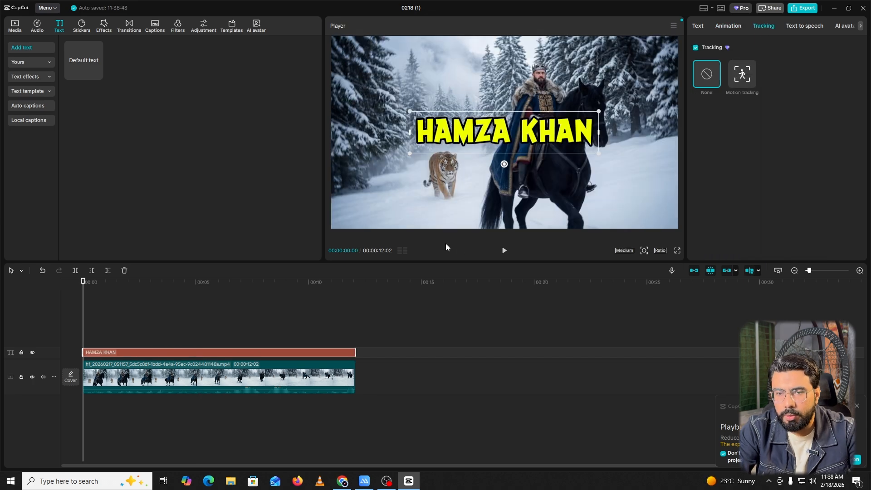
{"action": "left_click_drag", "start_coordinate": [544, 131], "coordinate": [551, 207]}
{"action": "left_click", "coordinate": [736, 71]}
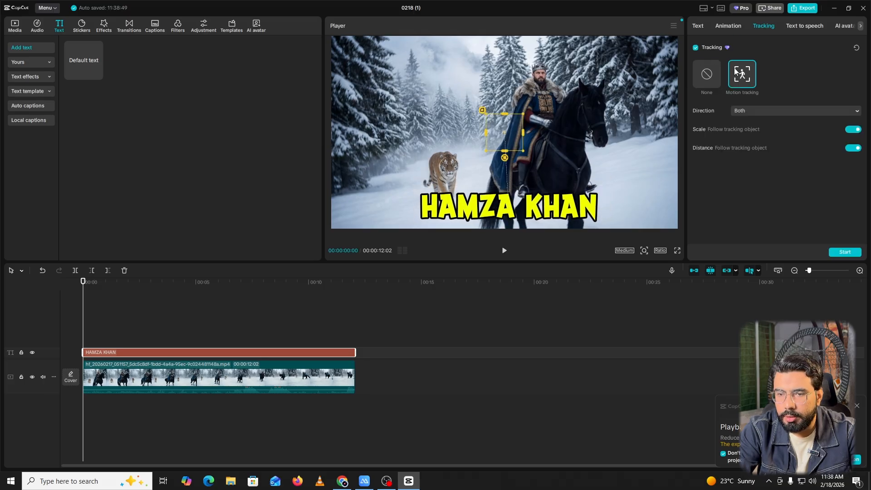
{"action": "left_click_drag", "start_coordinate": [509, 134], "coordinate": [443, 202]}
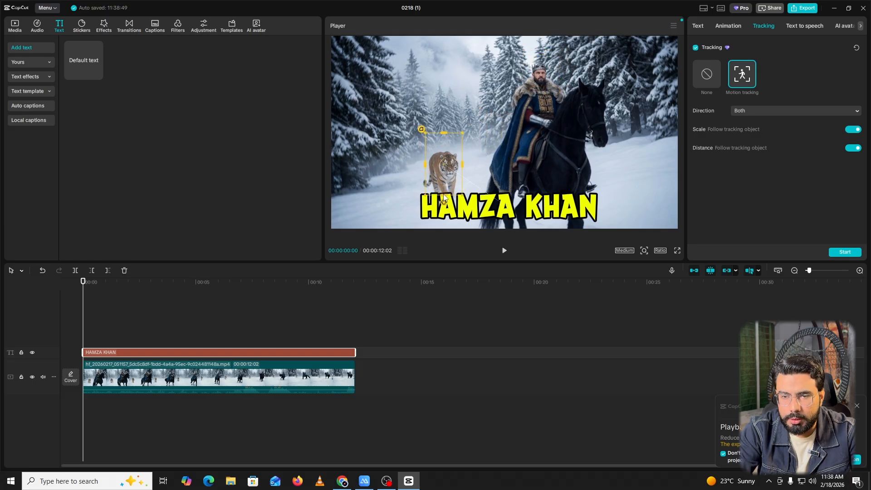
{"action": "left_click_drag", "start_coordinate": [444, 166], "coordinate": [446, 177]}
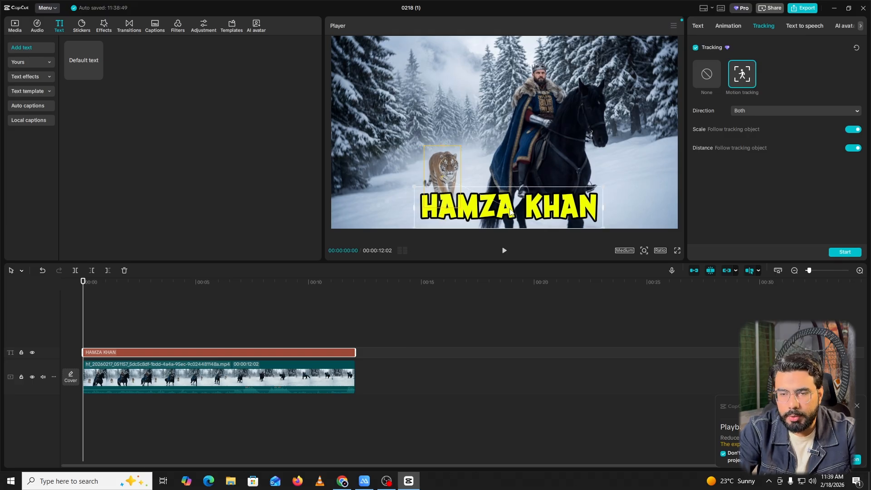
{"action": "left_click_drag", "start_coordinate": [513, 211], "coordinate": [427, 101]}
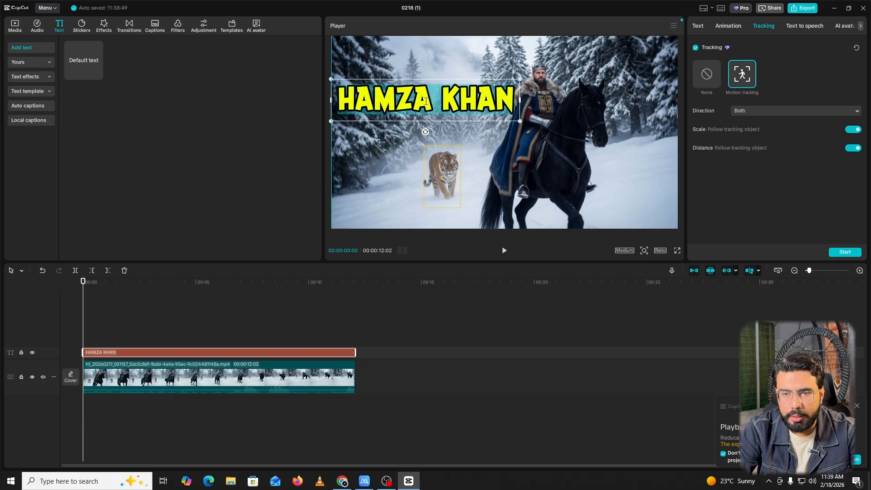
{"action": "left_click_drag", "start_coordinate": [515, 113], "coordinate": [428, 110]}
Step: Run motion tracking on the tiger and play back the 12-second tracked clip
{"action": "left_click", "coordinate": [848, 256]}
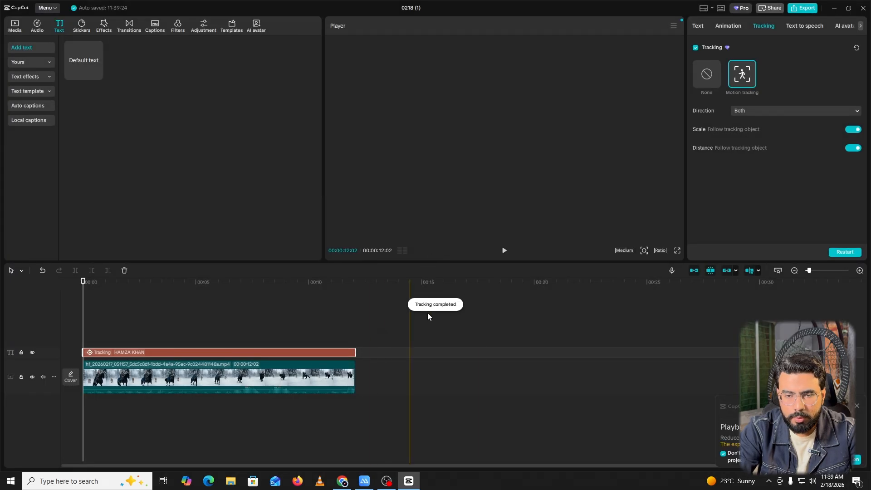
{"action": "left_click", "coordinate": [504, 250]}
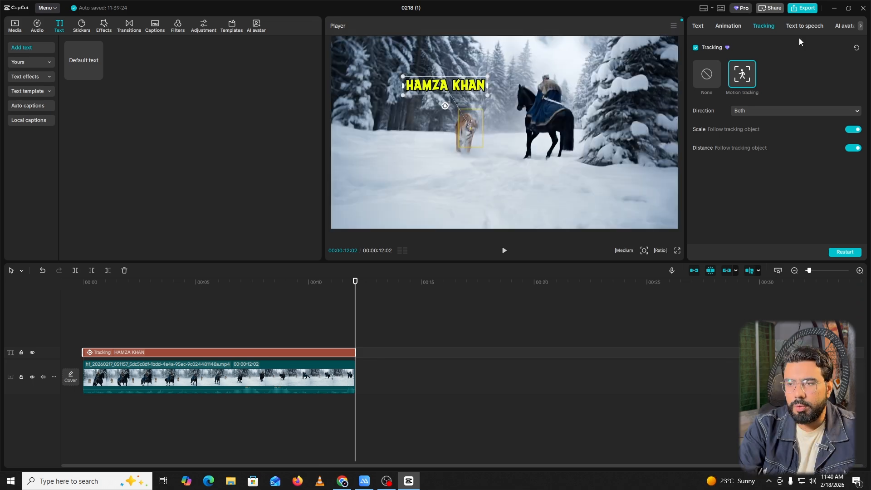
{"action": "left_click", "coordinate": [801, 24]}
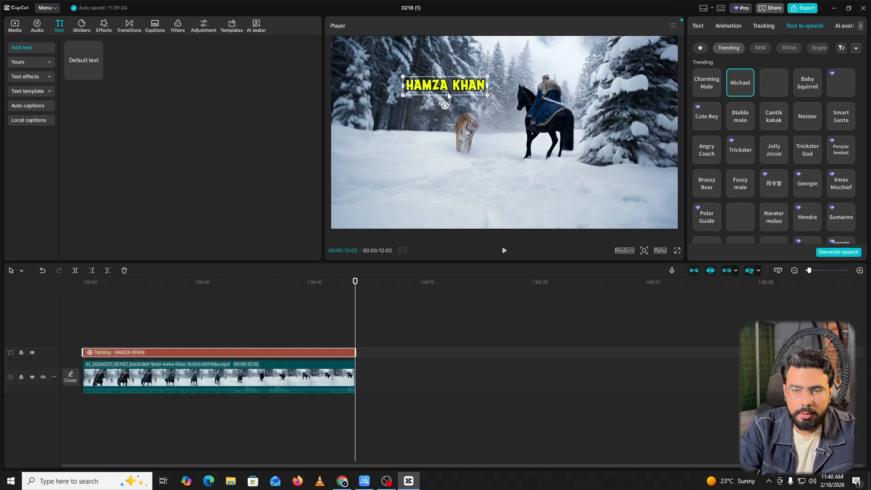
{"action": "left_click_drag", "start_coordinate": [447, 92], "coordinate": [638, 209]}
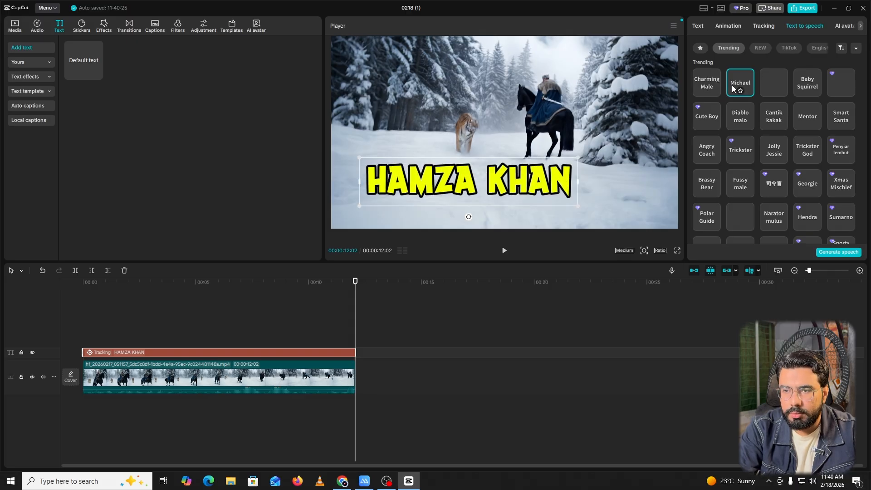
{"action": "double_click", "coordinate": [499, 195]}
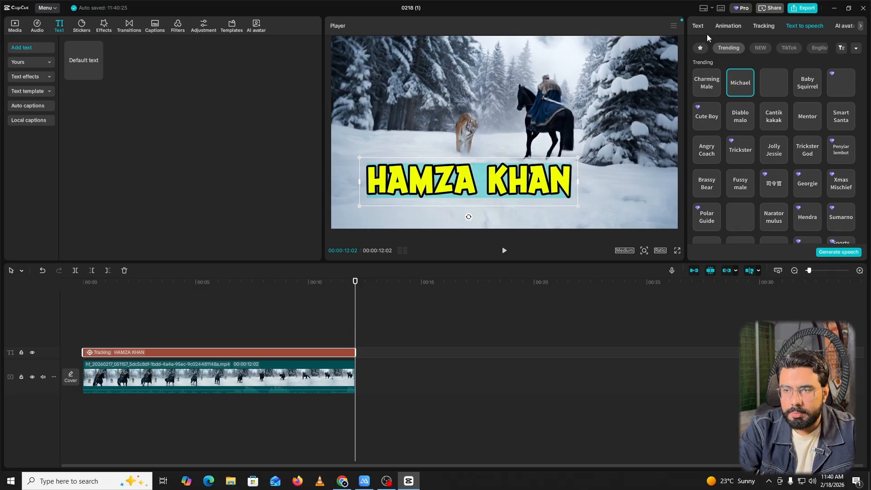
{"action": "left_click", "coordinate": [698, 27]}
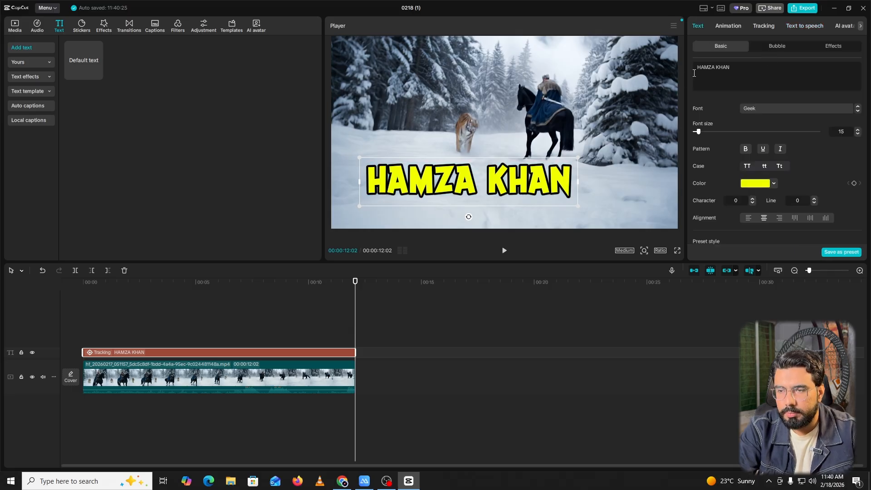
Step: Replace the title with 'Hi my name is tiger' and scale it down to fit the frame
{"action": "left_click_drag", "start_coordinate": [752, 67], "coordinate": [704, 59]}
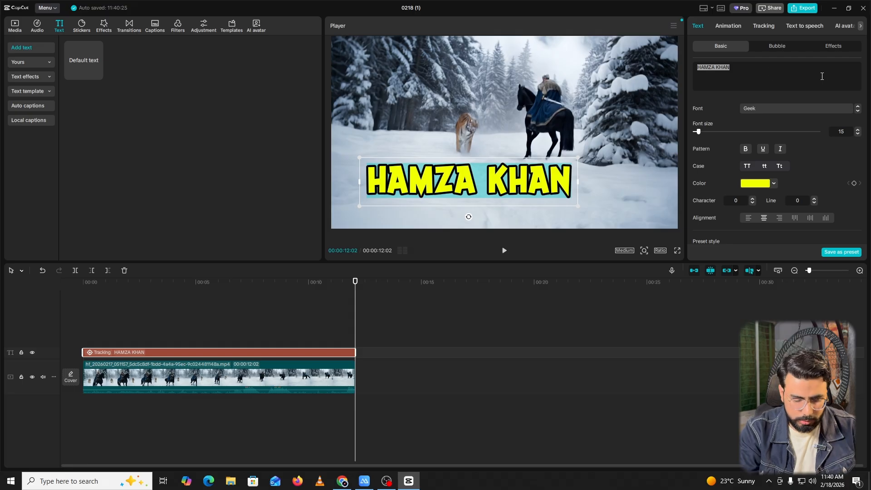
{"action": "type", "text": "S"}
{"action": "key", "text": "BackSpace"}
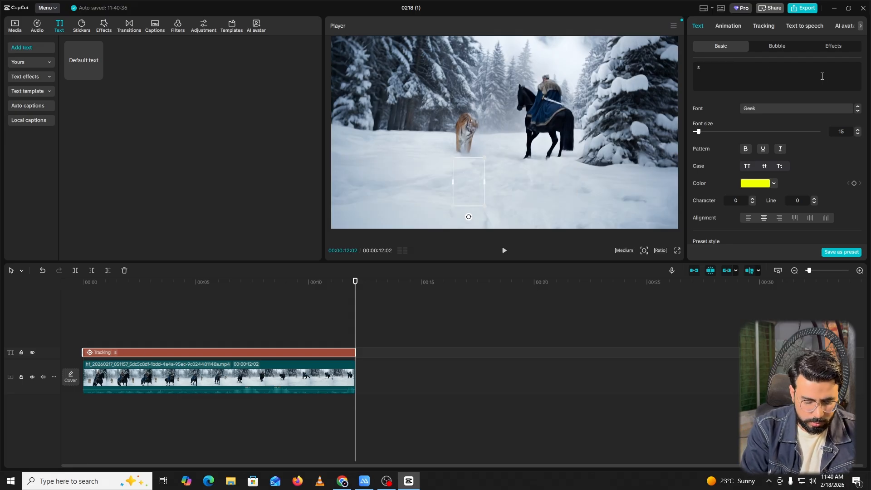
{"action": "type", "text": "hi"}
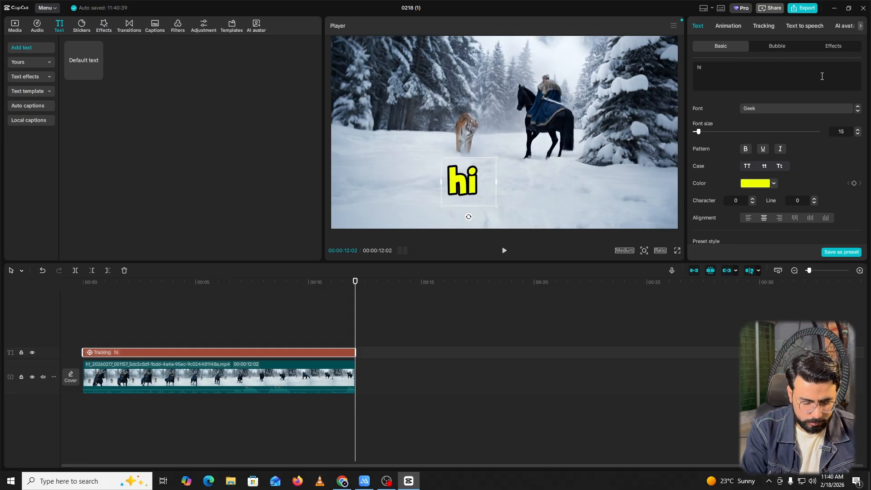
{"action": "type", "text": " my nam"}
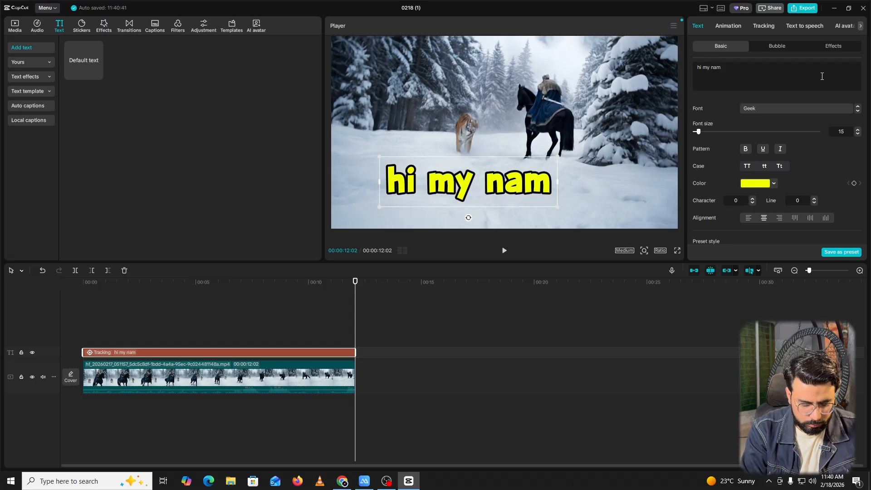
{"action": "type", "text": "e is"}
{"action": "key", "text": "BackSpace"}
{"action": "key", "text": "BackSpace"}
{"action": "key", "text": "BackSpace"}
{"action": "key", "text": "BackSpace"}
{"action": "key", "text": "BackSpace"}
{"action": "key", "text": "BackSpace"}
{"action": "key", "text": "BackSpace"}
{"action": "key", "text": "BackSpace"}
{"action": "key", "text": "BackSpace"}
{"action": "key", "text": "BackSpace"}
{"action": "key", "text": "BackSpace"}
{"action": "key", "text": "BackSpace"}
{"action": "key", "text": "BackSpace"}
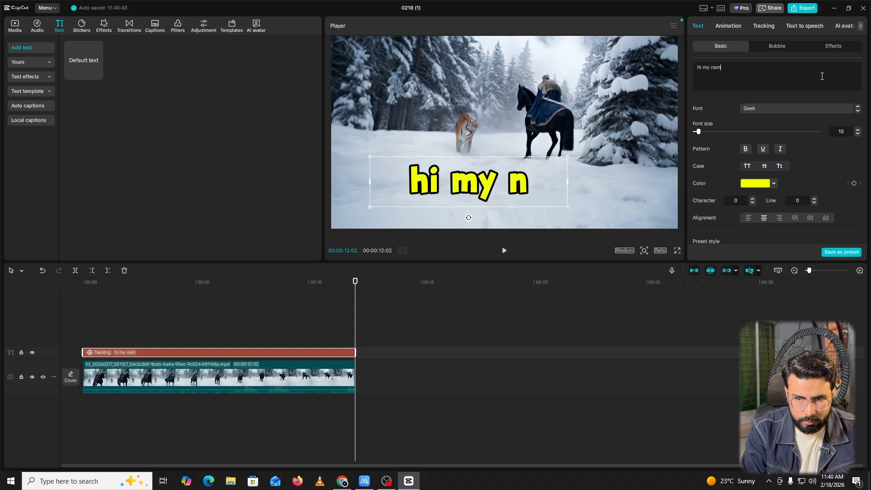
{"action": "type", "text": "Hi "}
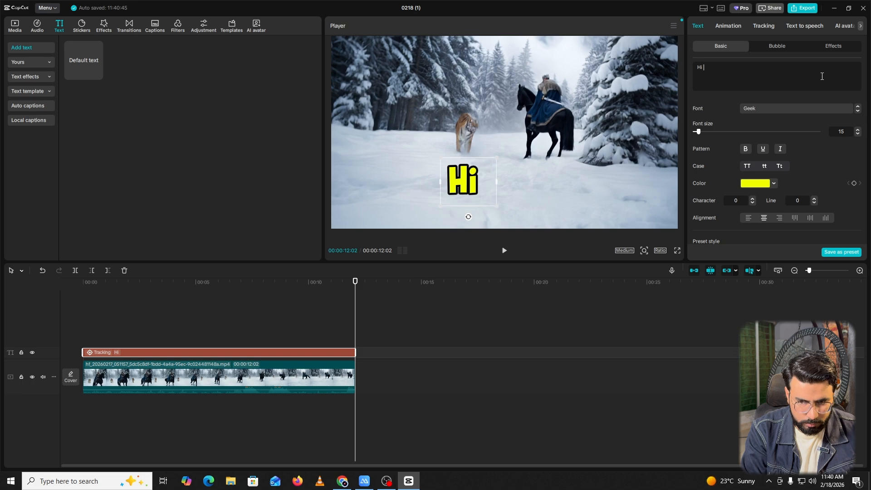
{"action": "type", "text": " my n"}
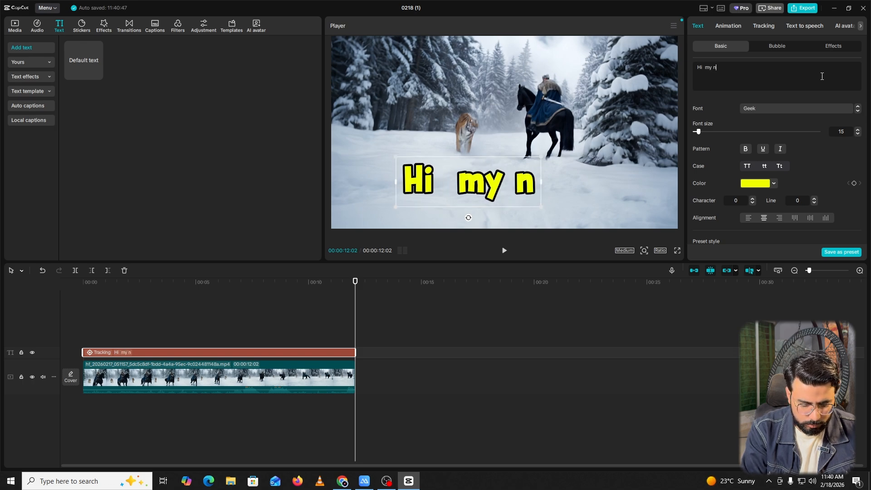
{"action": "type", "text": "ame is"}
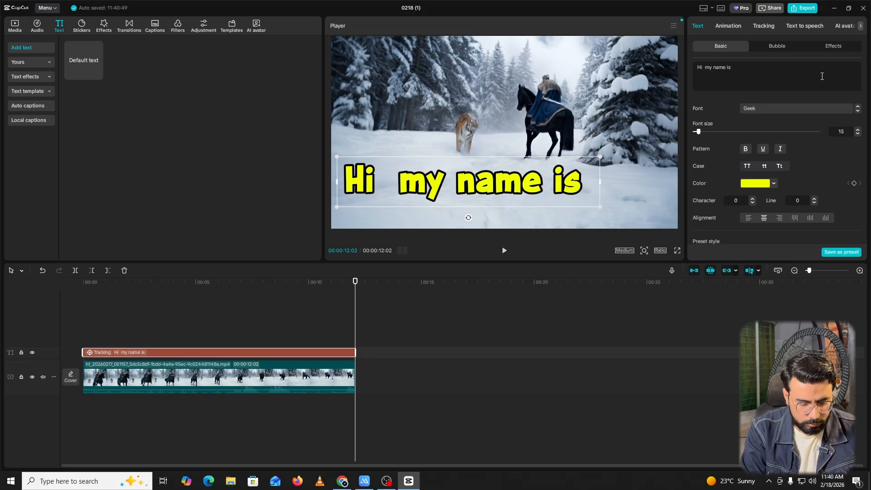
{"action": "type", "text": " tiger"}
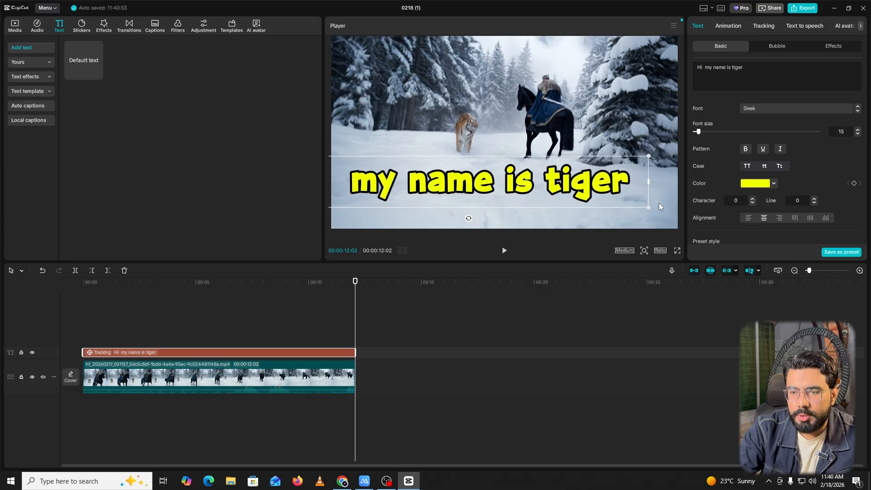
{"action": "left_click_drag", "start_coordinate": [648, 210], "coordinate": [588, 198]}
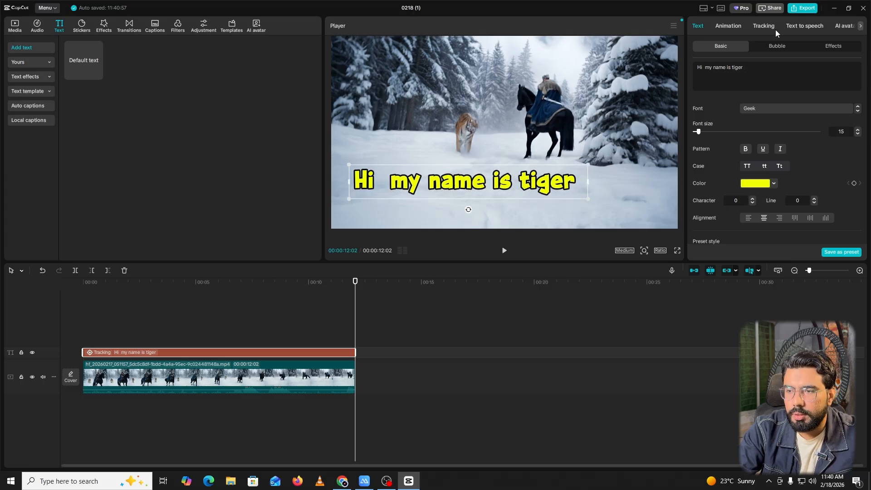
Step: Preview text-to-speech voices from Charming Male, Michael and Baby Squirrel through Captain Painty and Raya
{"action": "left_click", "coordinate": [793, 26]}
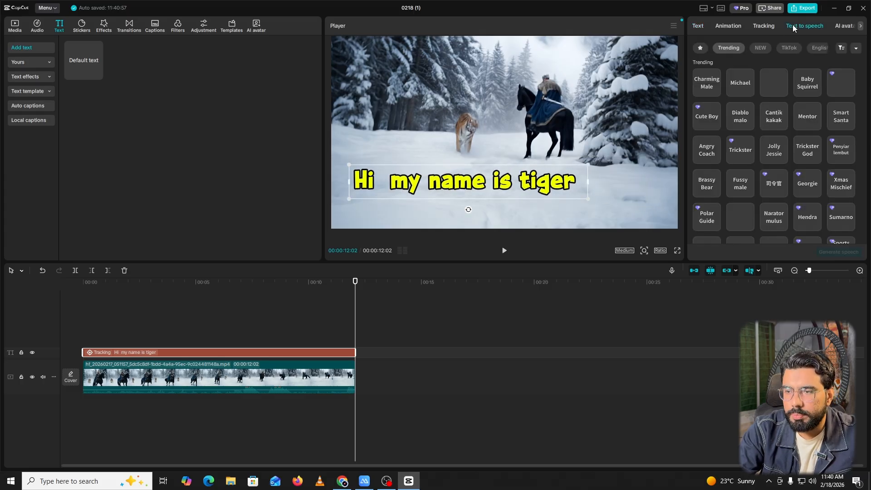
{"action": "left_click", "coordinate": [704, 80]}
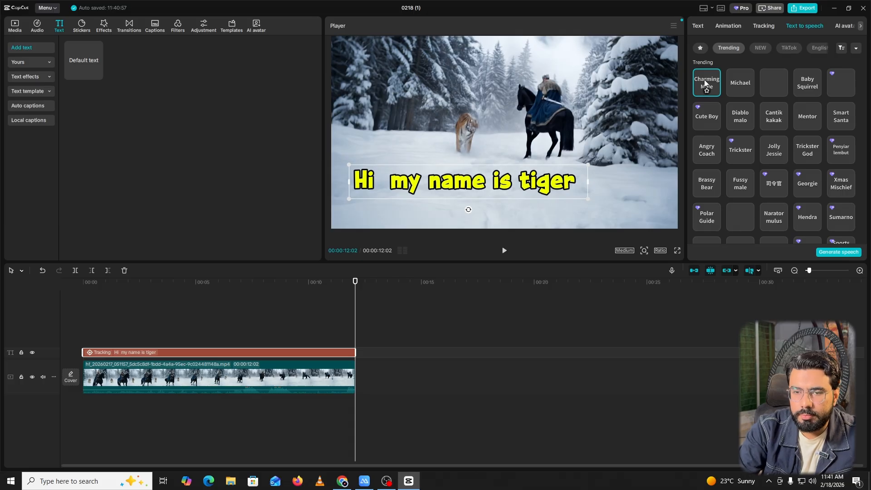
{"action": "left_click", "coordinate": [743, 84]}
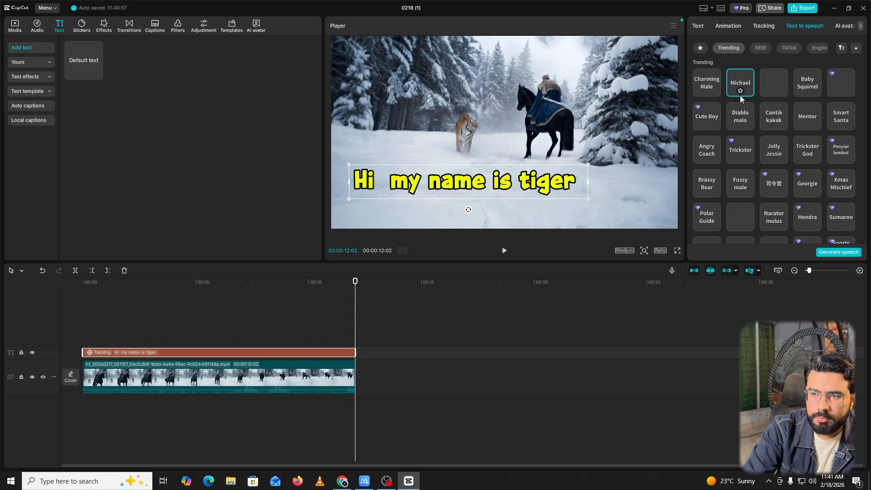
{"action": "left_click", "coordinate": [812, 81]}
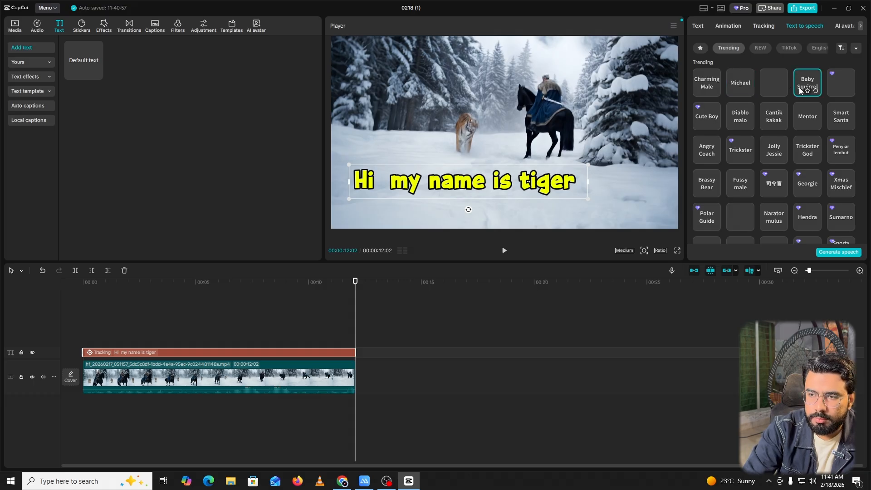
{"action": "left_click", "coordinate": [707, 147]}
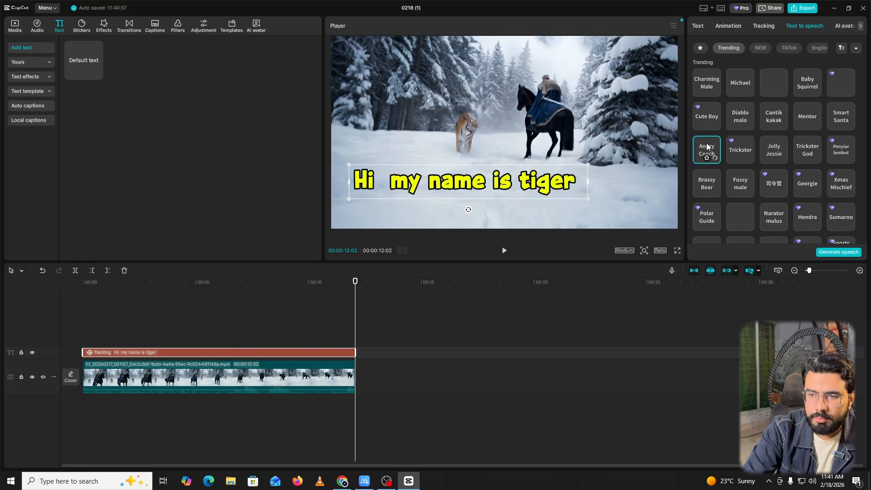
{"action": "left_click", "coordinate": [773, 154]}
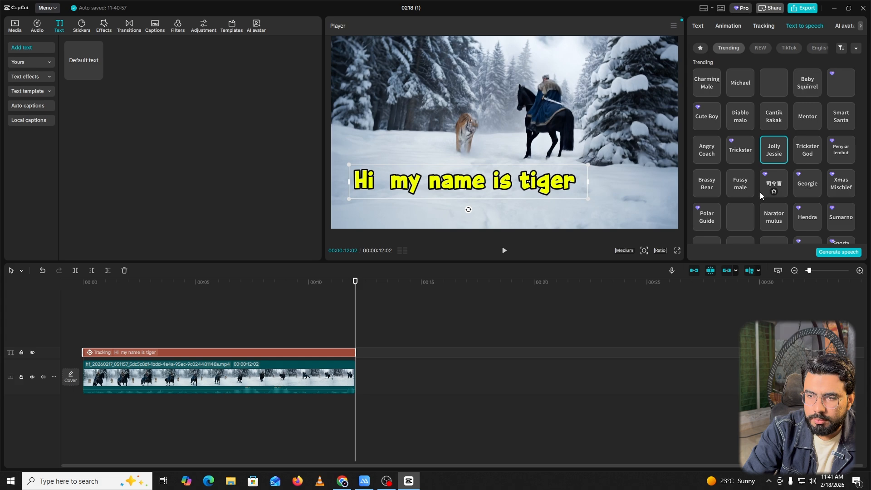
{"action": "scroll", "coordinate": [775, 164], "scroll_direction": "down", "scroll_amount": 3}
{"action": "left_click", "coordinate": [773, 160]}
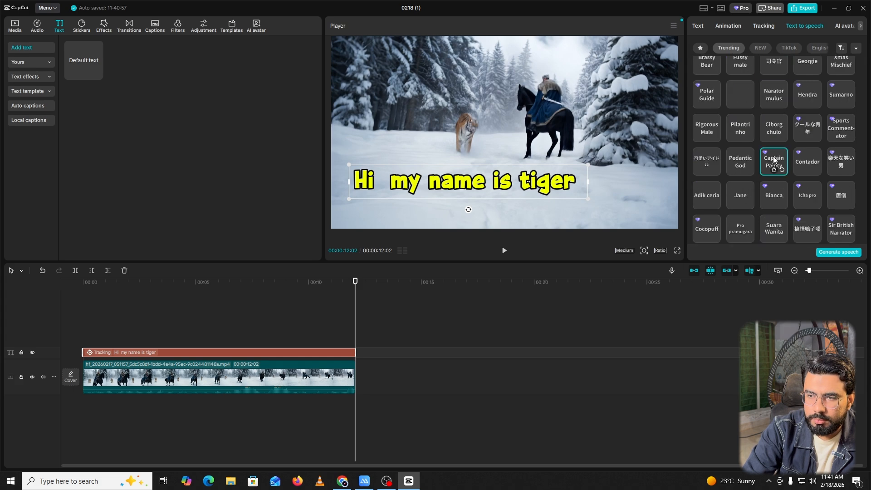
{"action": "scroll", "coordinate": [773, 160], "scroll_direction": "down", "scroll_amount": 2}
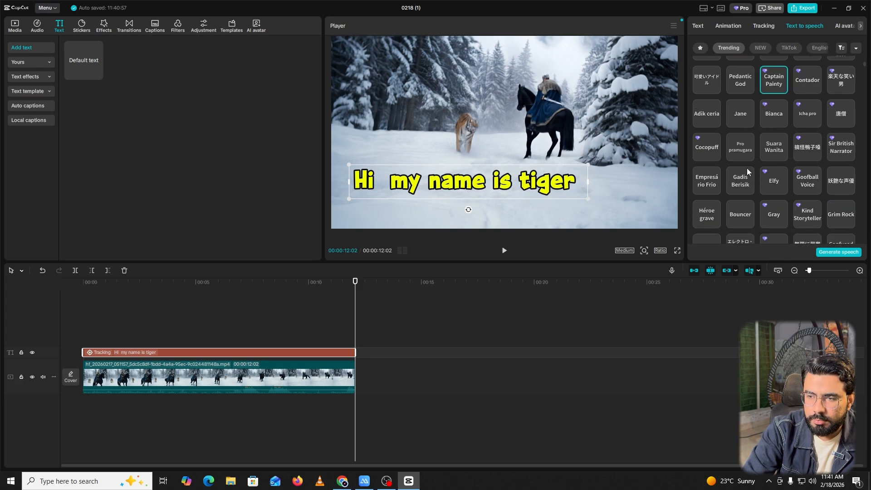
{"action": "left_click", "coordinate": [706, 182]}
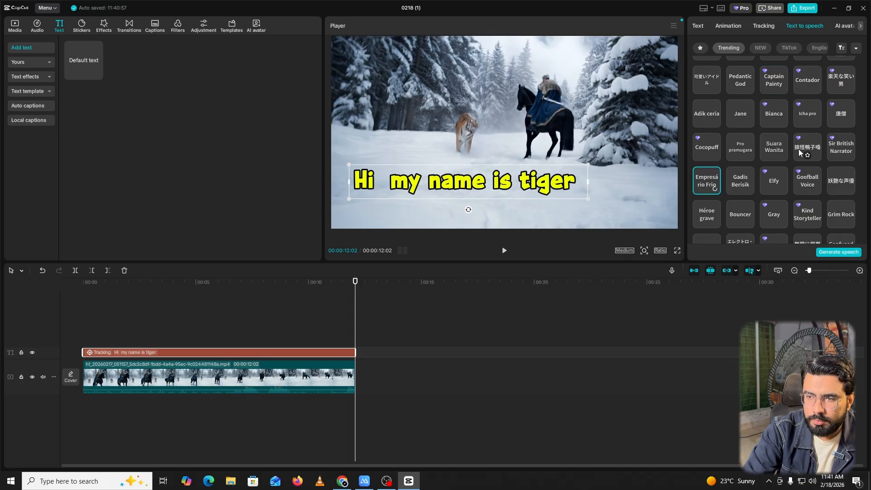
{"action": "scroll", "coordinate": [791, 156], "scroll_direction": "down", "scroll_amount": 3}
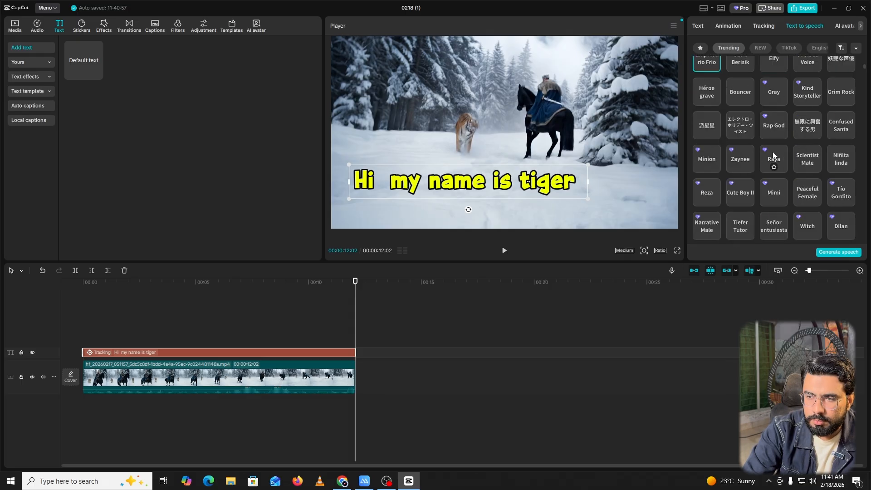
{"action": "left_click", "coordinate": [774, 158]}
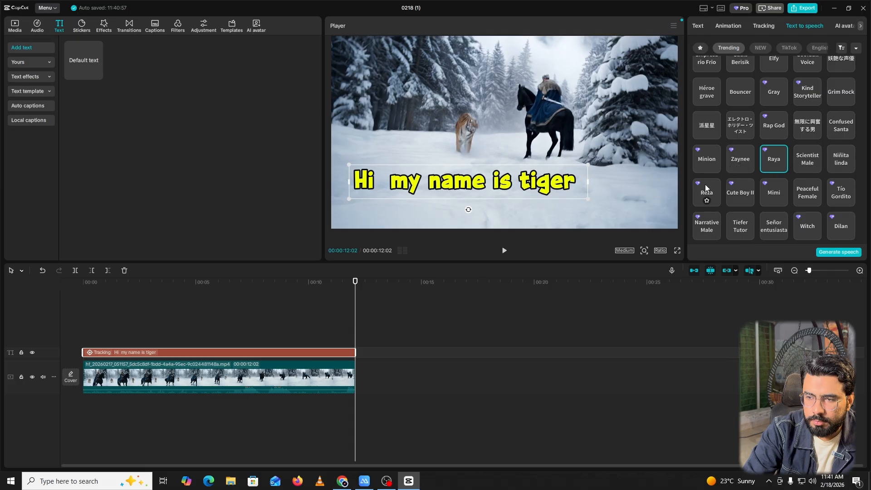
Step: Preview the Peaceful Female, Señor entusiasta, Narrative Male, Wise Old Man and Jornal Ardente voices
{"action": "left_click", "coordinate": [807, 195]}
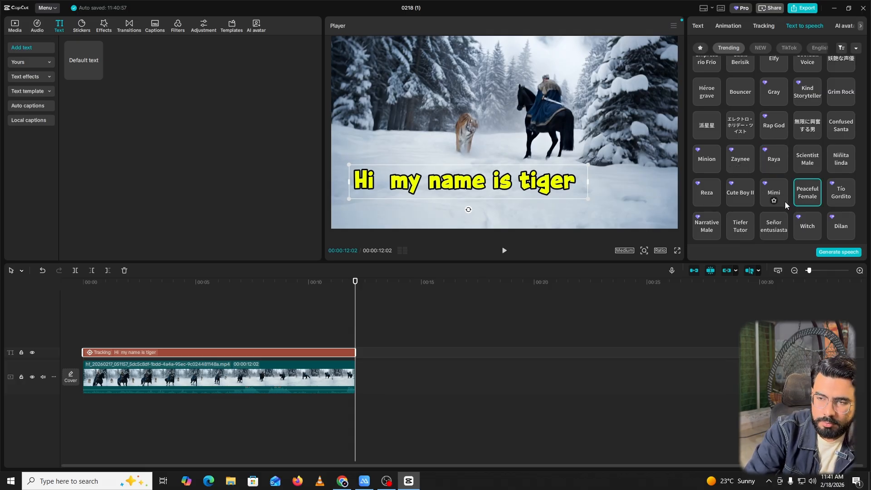
{"action": "left_click", "coordinate": [778, 222]}
{"action": "scroll", "coordinate": [750, 190], "scroll_direction": "down", "scroll_amount": 3}
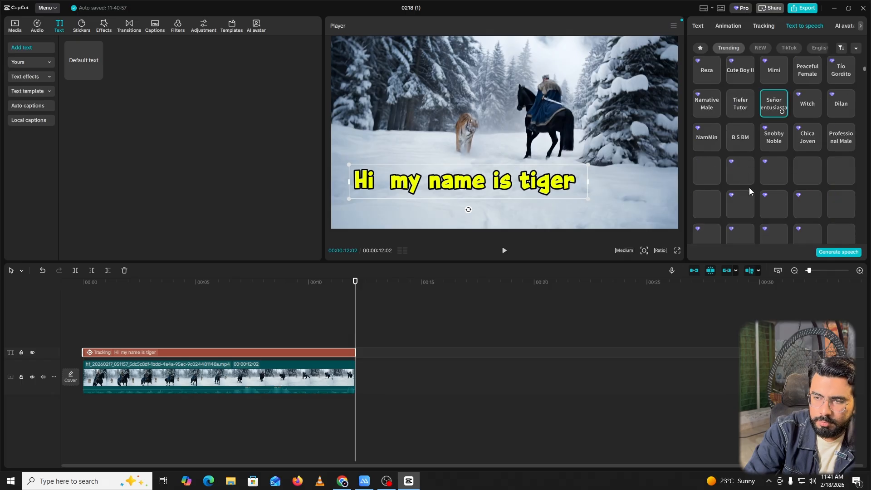
{"action": "left_click", "coordinate": [710, 100]}
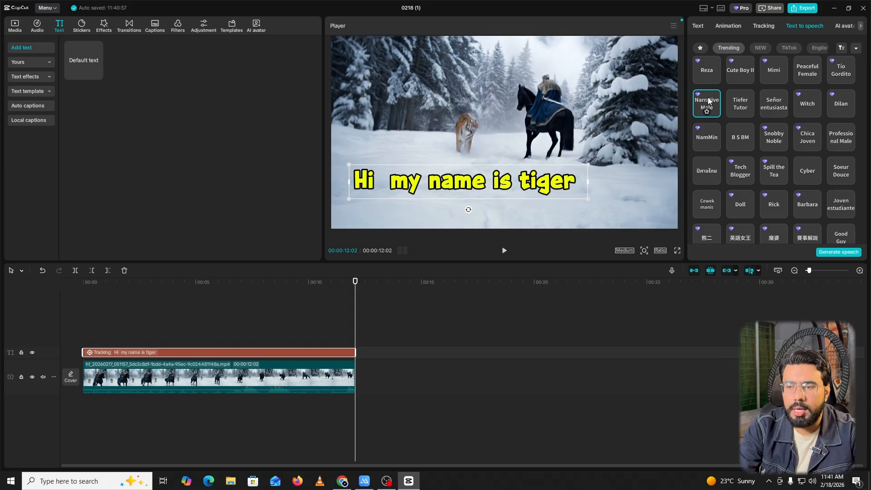
{"action": "scroll", "coordinate": [739, 169], "scroll_direction": "down", "scroll_amount": 5}
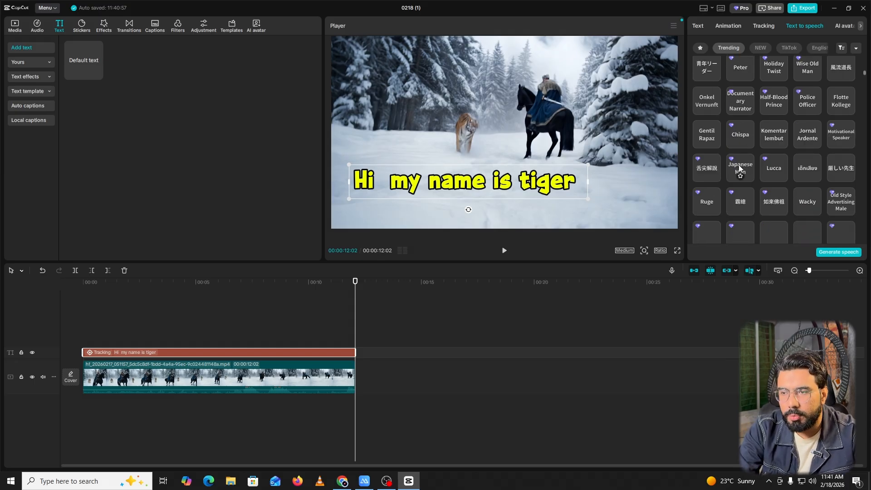
{"action": "left_click", "coordinate": [804, 72]}
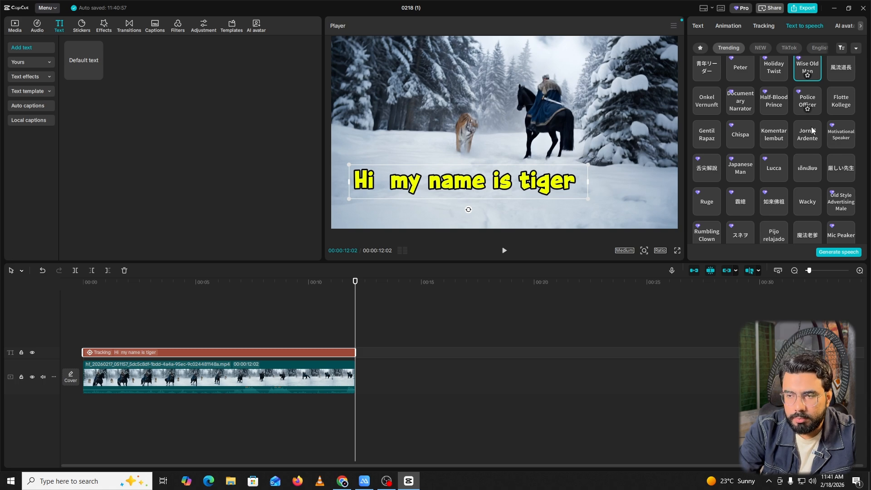
{"action": "left_click", "coordinate": [804, 141]}
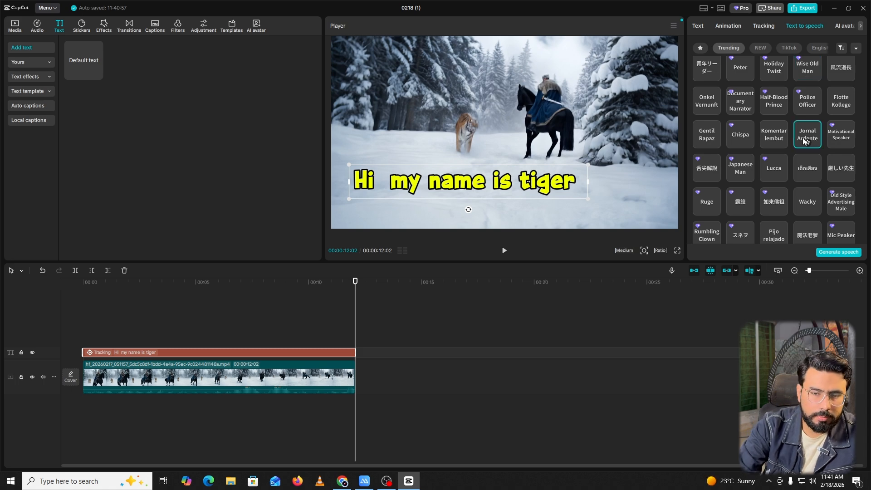
Step: Filter the voice list to newest, then English voices, and expand the language categories
{"action": "left_click", "coordinate": [761, 48]}
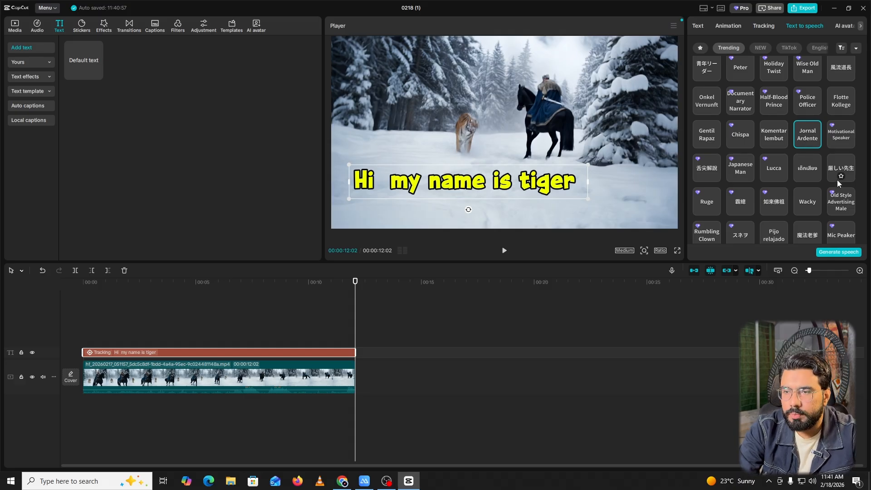
{"action": "scroll", "coordinate": [797, 143], "scroll_direction": "up", "scroll_amount": 3}
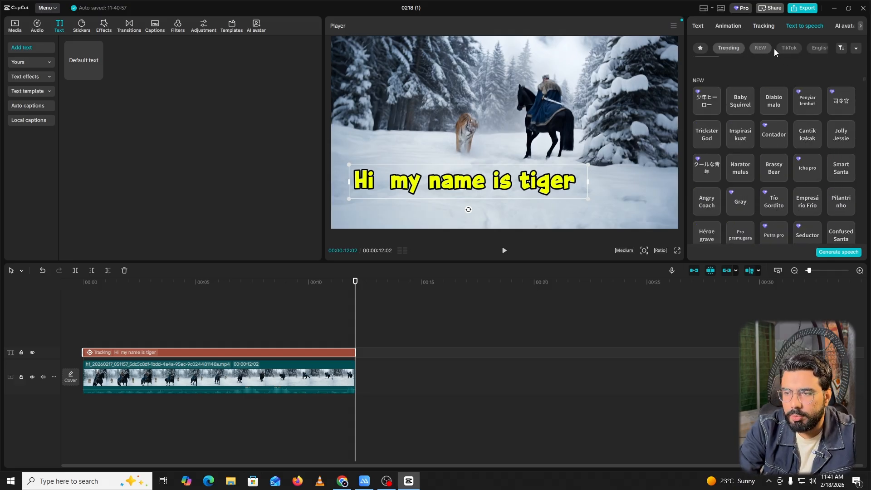
{"action": "left_click", "coordinate": [807, 48]}
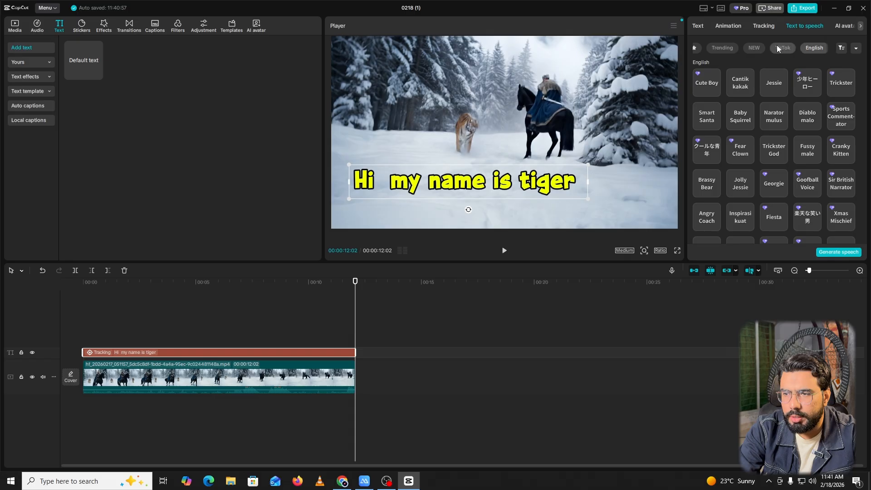
{"action": "left_click", "coordinate": [855, 52]}
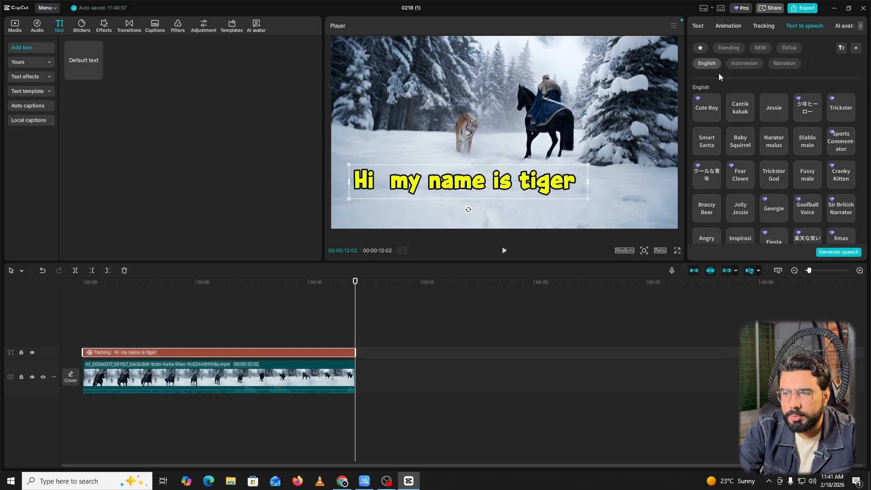
{"action": "left_click", "coordinate": [837, 25]}
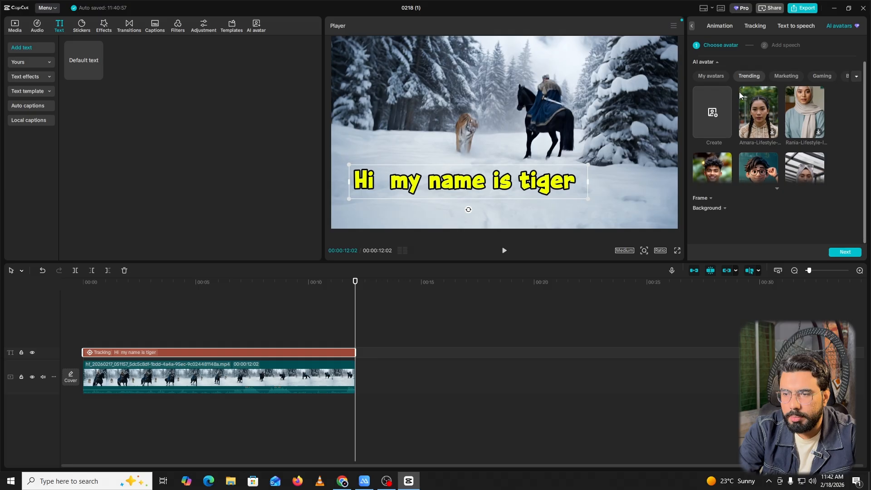
Step: Browse the Trending avatars and pick the Potter-Anime cartoon avatar with glasses
{"action": "scroll", "coordinate": [773, 199], "scroll_direction": "down", "scroll_amount": 1}
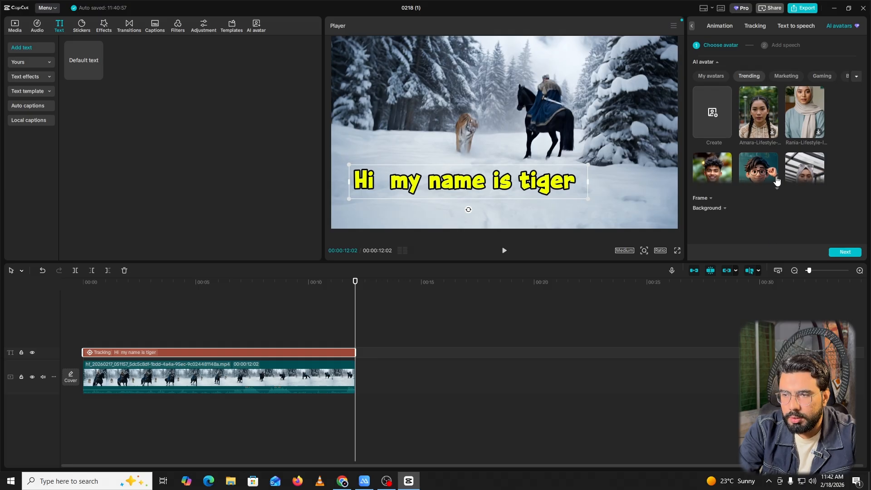
{"action": "left_click", "coordinate": [775, 187]}
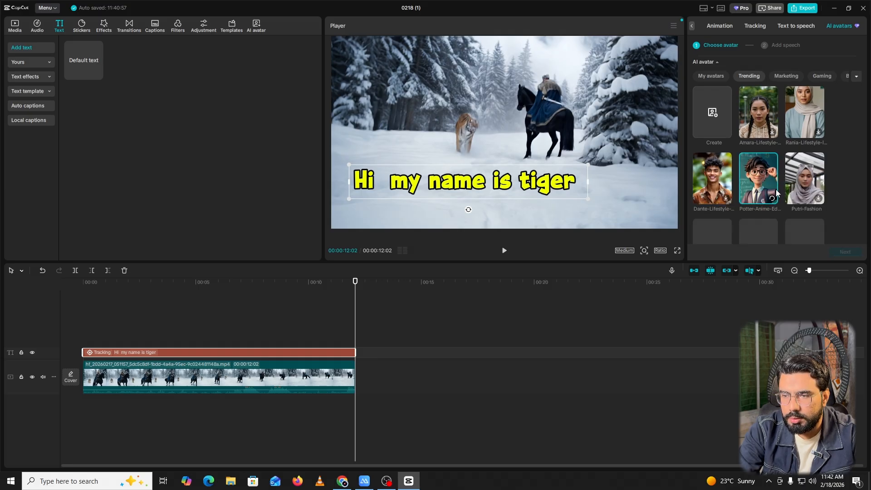
{"action": "scroll", "coordinate": [769, 170], "scroll_direction": "down", "scroll_amount": 2}
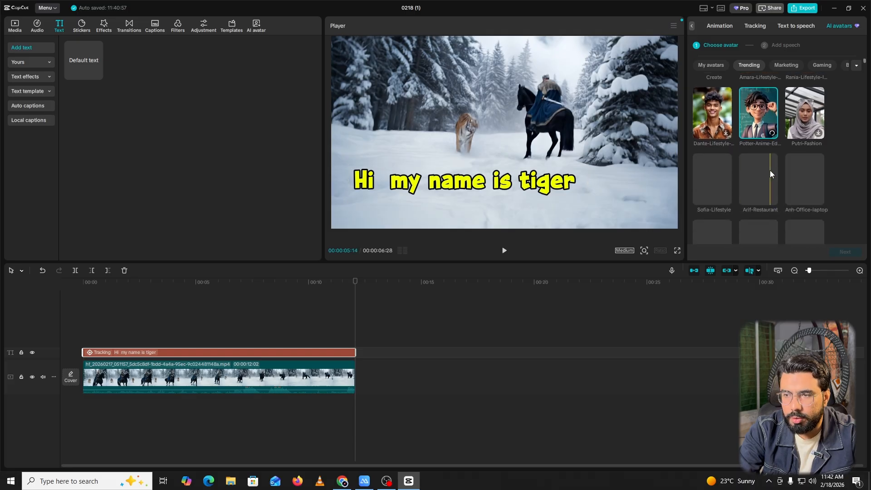
{"action": "scroll", "coordinate": [770, 170], "scroll_direction": "down", "scroll_amount": 2}
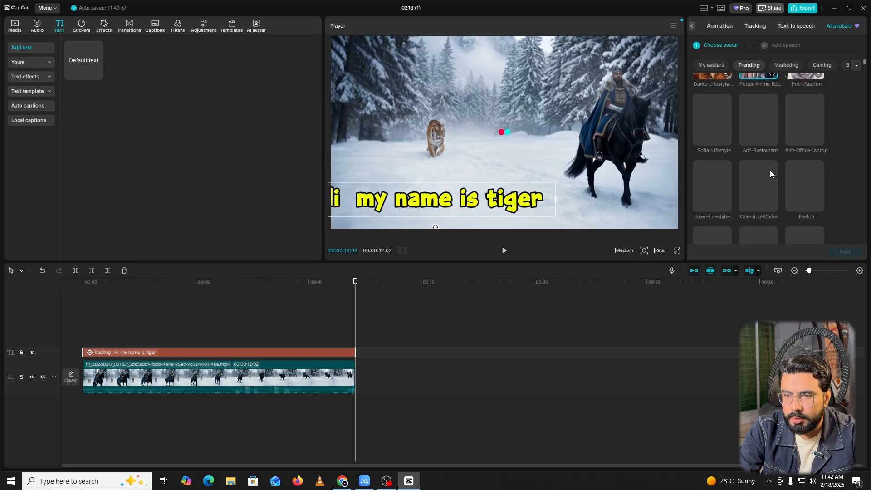
{"action": "scroll", "coordinate": [770, 170], "scroll_direction": "up", "scroll_amount": 2}
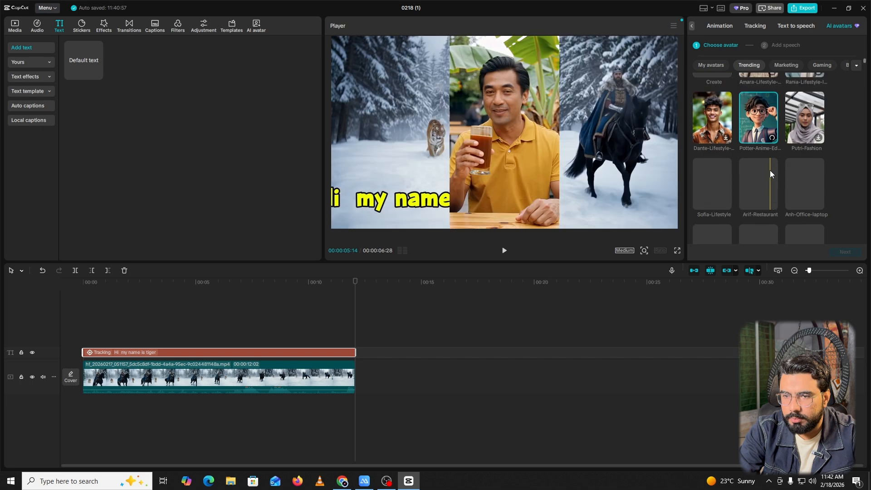
{"action": "scroll", "coordinate": [770, 170], "scroll_direction": "up", "scroll_amount": 2}
{"action": "scroll", "coordinate": [738, 182], "scroll_direction": "down", "scroll_amount": 4}
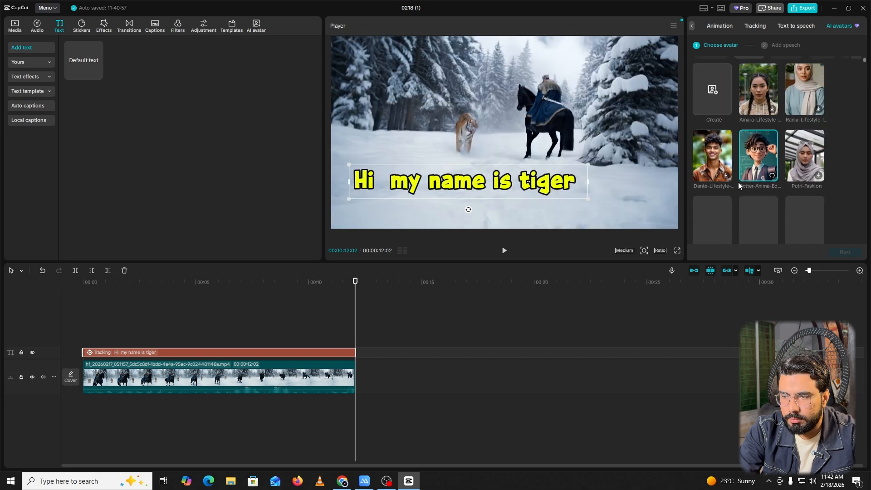
{"action": "scroll", "coordinate": [739, 182], "scroll_direction": "down", "scroll_amount": 6}
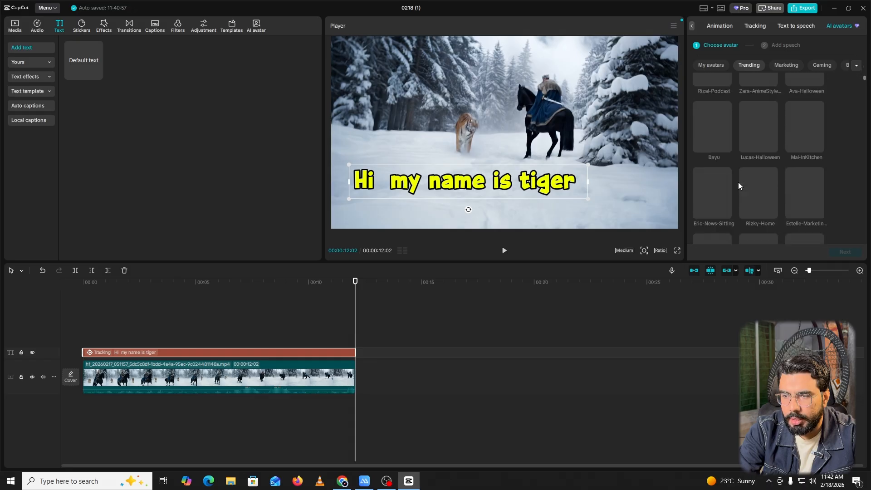
{"action": "scroll", "coordinate": [739, 181], "scroll_direction": "down", "scroll_amount": 2}
{"action": "left_click", "coordinate": [739, 183]}
{"action": "scroll", "coordinate": [739, 183], "scroll_direction": "down", "scroll_amount": 5}
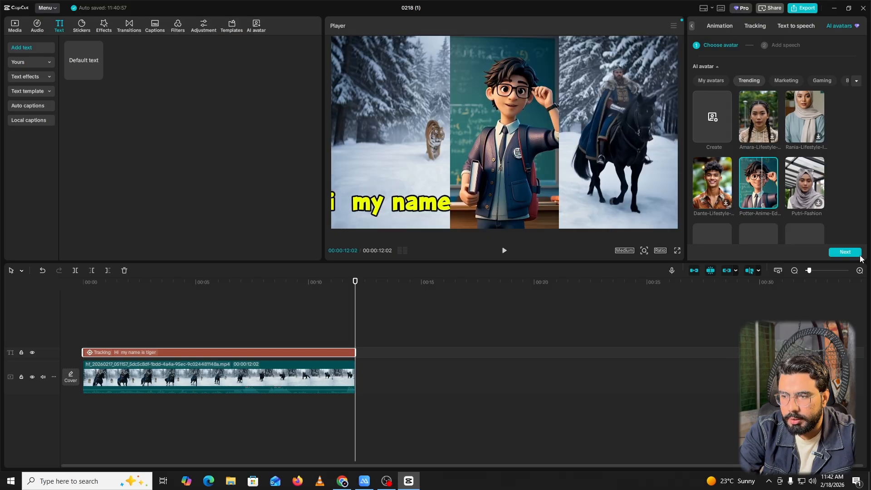
Step: Advance to Add speech and choose the Michael voice after trying Charming Male
{"action": "left_click", "coordinate": [846, 253]}
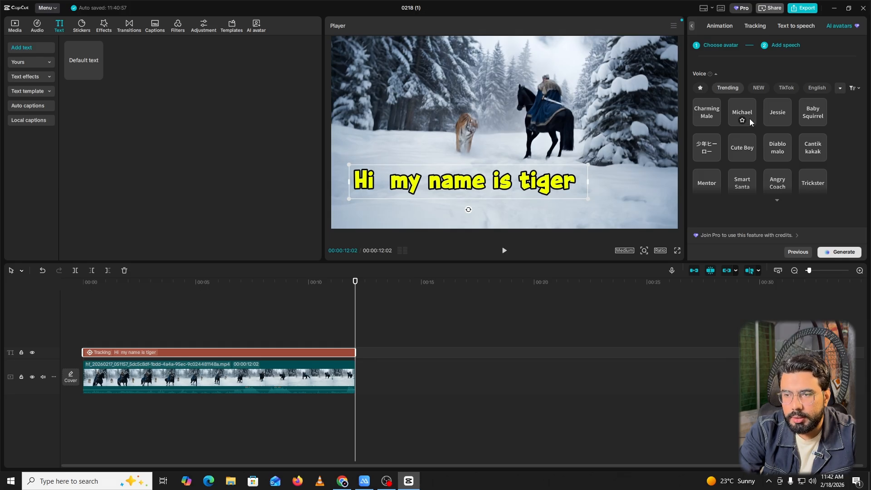
{"action": "left_click", "coordinate": [707, 107]}
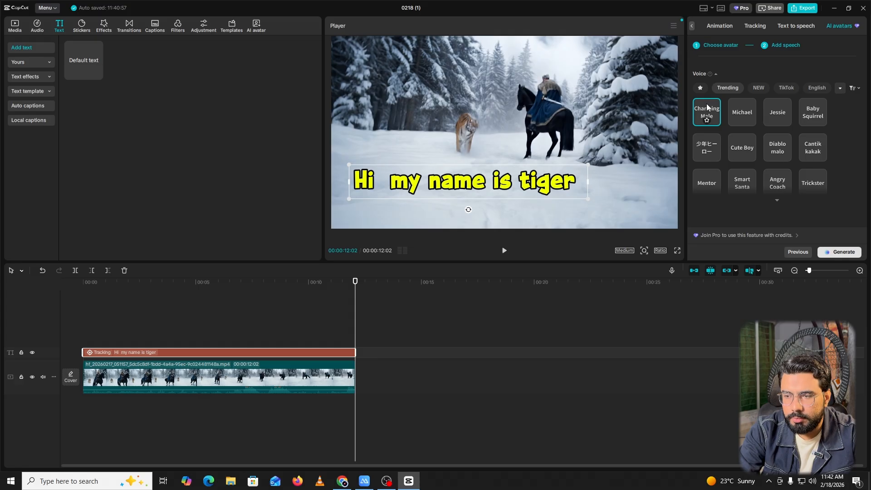
{"action": "left_click", "coordinate": [737, 111]}
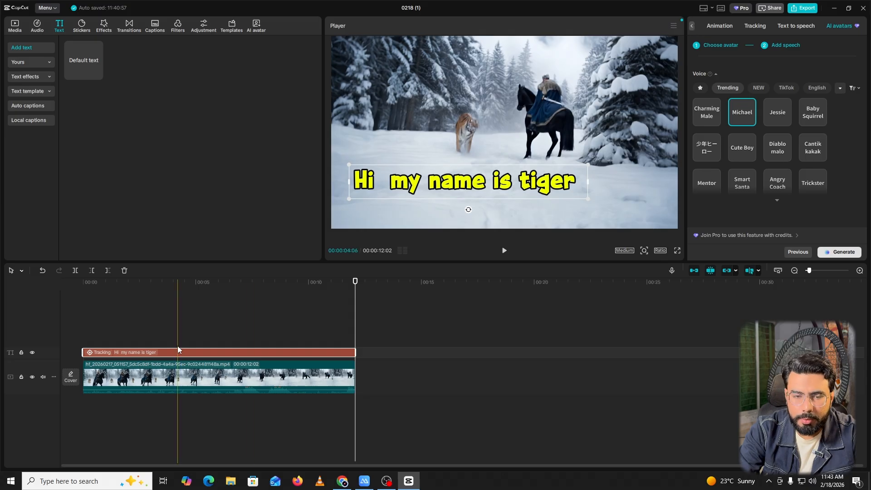
Step: Set the 'Hi my name is tiger' caption's tracking to None and delete the caption
{"action": "left_click", "coordinate": [178, 342]}
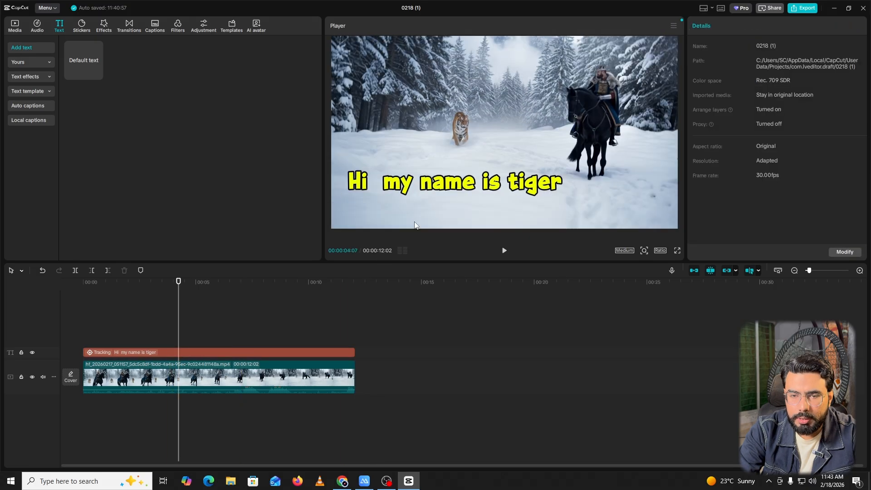
{"action": "left_click", "coordinate": [424, 179]}
{"action": "left_click", "coordinate": [431, 221]}
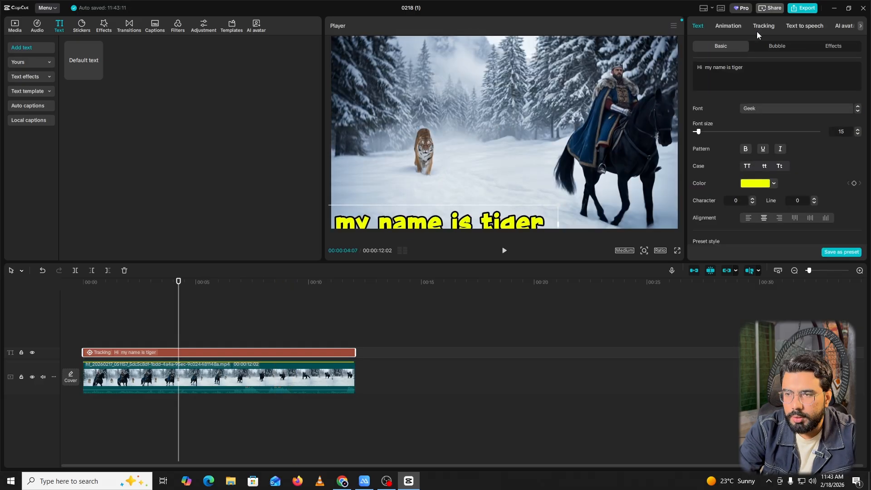
{"action": "left_click", "coordinate": [764, 27]}
{"action": "left_click", "coordinate": [706, 74]}
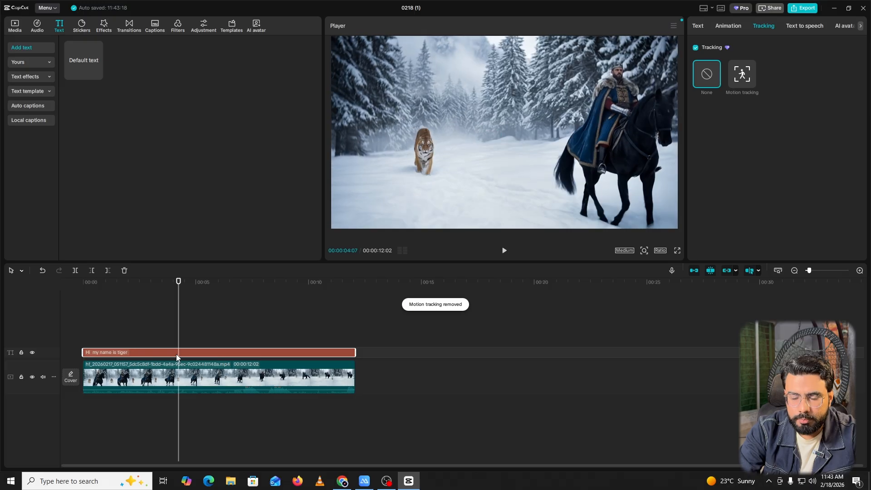
{"action": "key", "text": "Delete"}
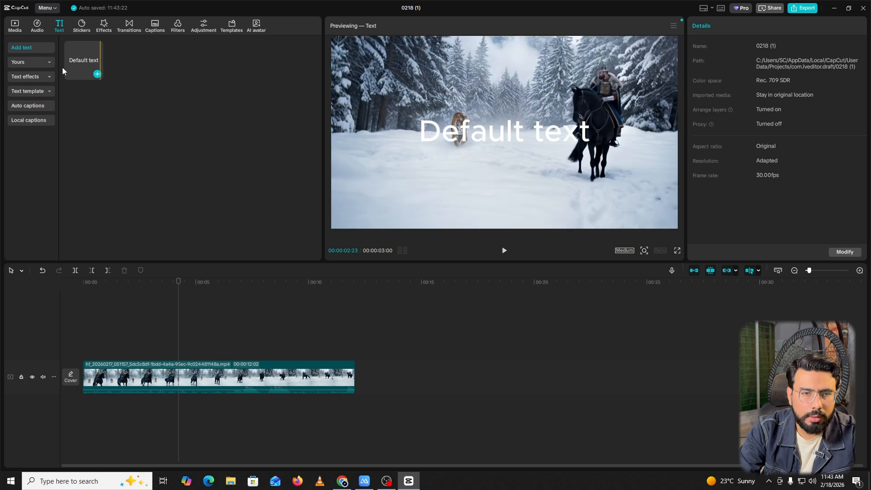
Step: Browse the trending text effects and templates, and download the 'Thank you for watching' template
{"action": "left_click", "coordinate": [44, 68]}
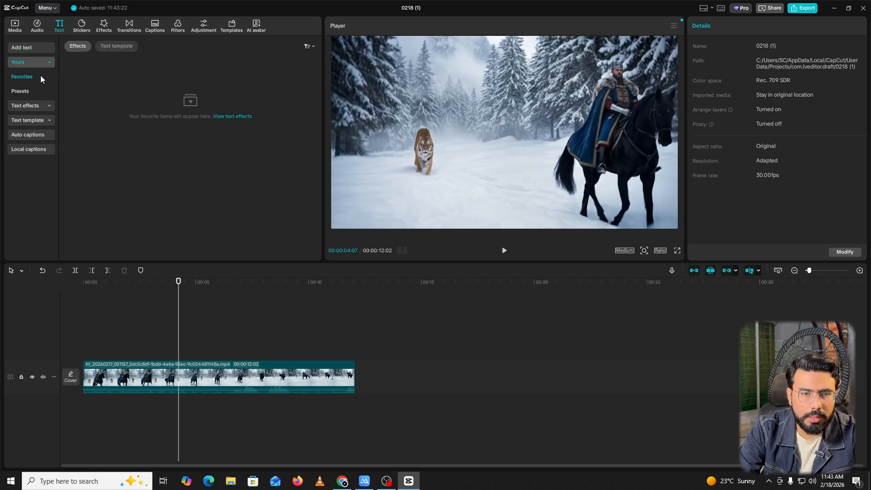
{"action": "left_click", "coordinate": [43, 104]}
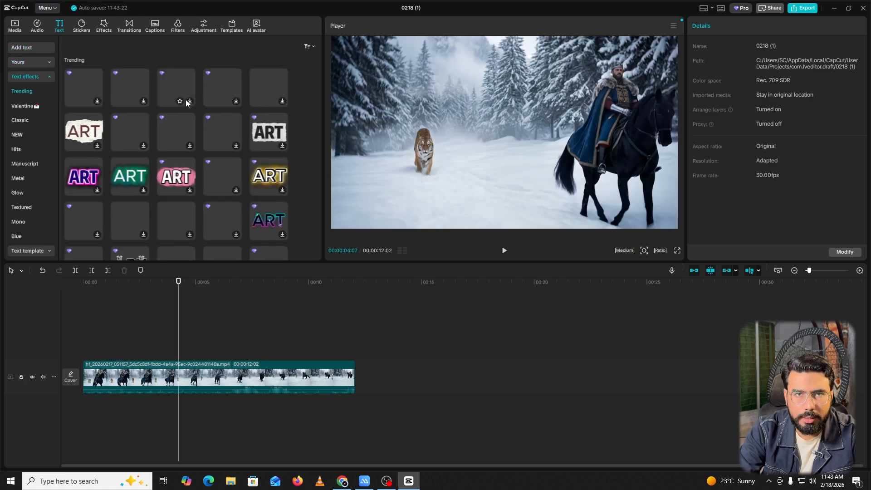
{"action": "scroll", "coordinate": [211, 122], "scroll_direction": "down", "scroll_amount": 2}
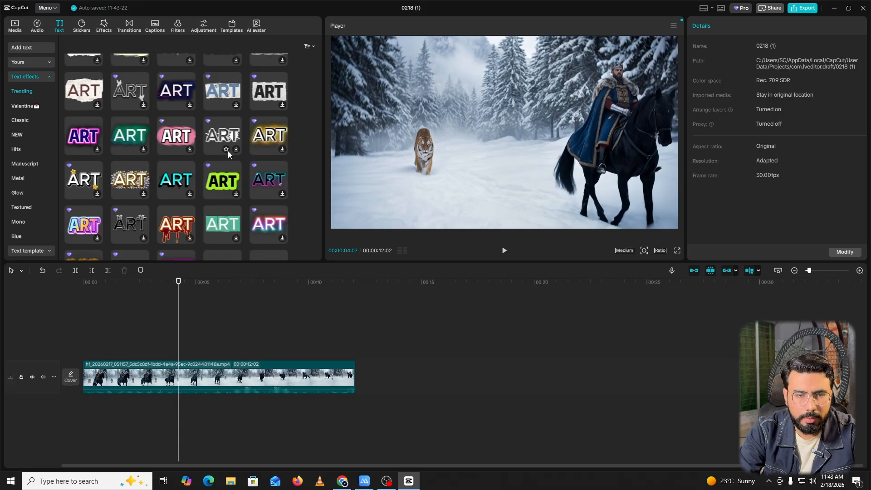
{"action": "left_click", "coordinate": [37, 77]}
{"action": "left_click", "coordinate": [42, 92]}
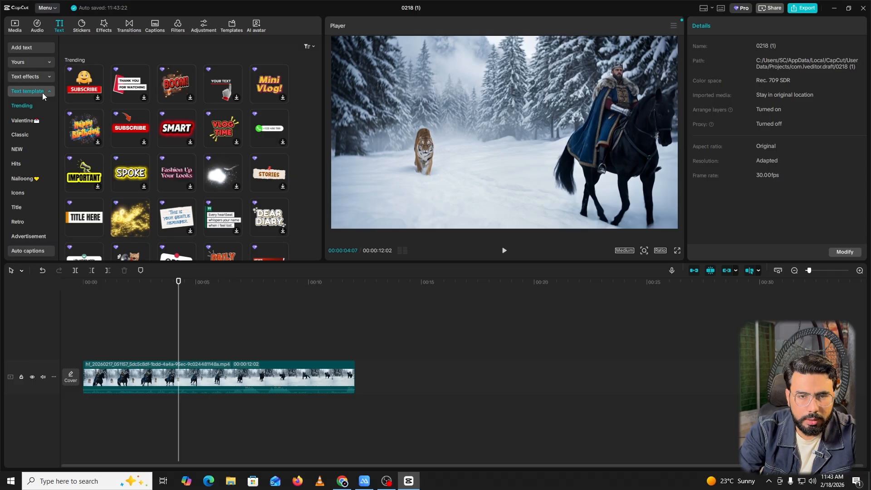
{"action": "left_click", "coordinate": [144, 98]}
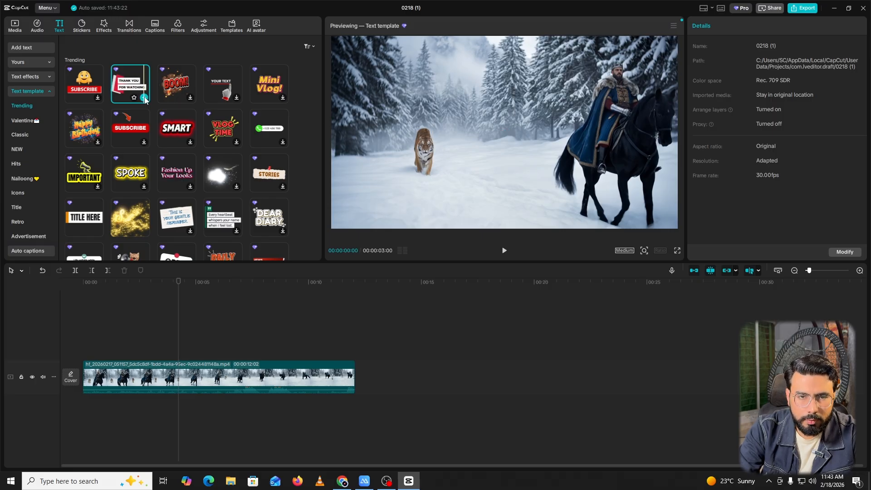
Step: Add the 'Thank you for watching' title, extend it to start at 00:00, and preview it
{"action": "left_click", "coordinate": [144, 98]}
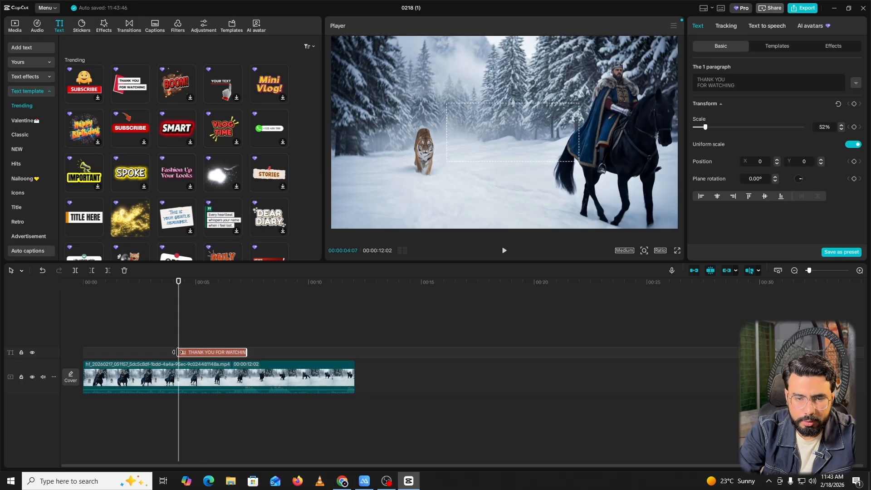
{"action": "left_click_drag", "start_coordinate": [99, 356], "coordinate": [83, 356]}
{"action": "left_click", "coordinate": [151, 307]}
{"action": "left_click_drag", "start_coordinate": [151, 307], "coordinate": [83, 305]}
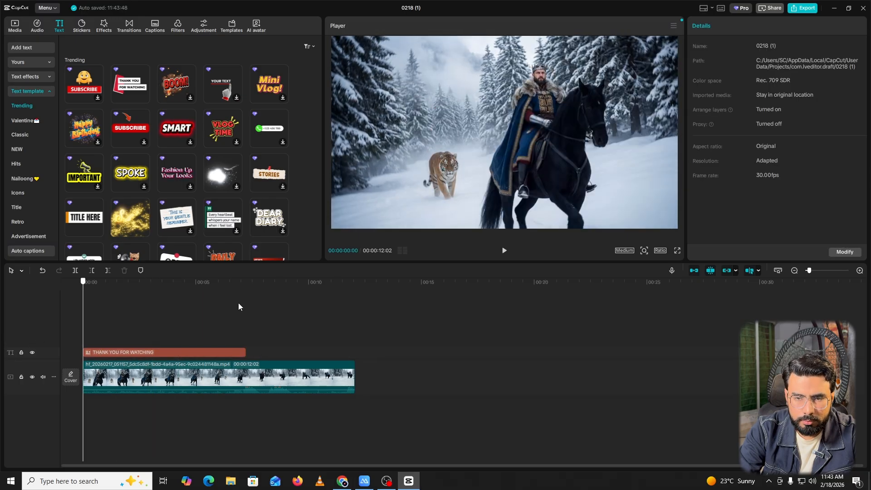
{"action": "left_click", "coordinate": [503, 251]}
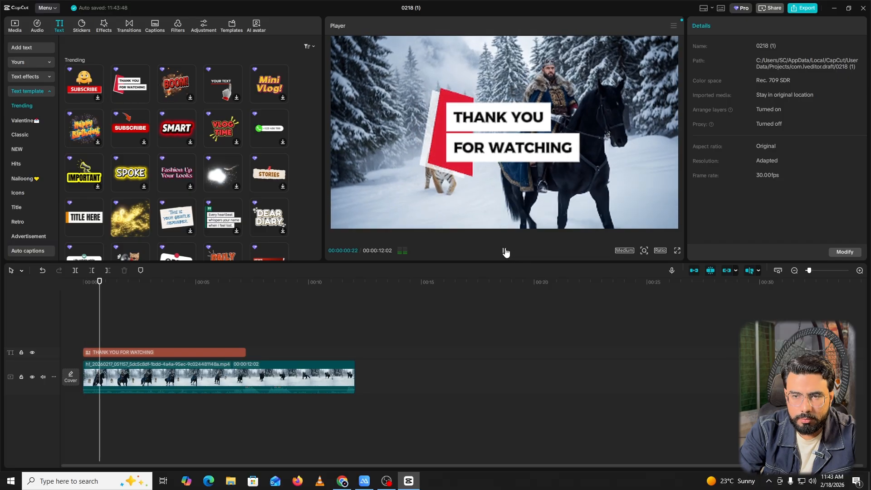
{"action": "left_click", "coordinate": [503, 250]}
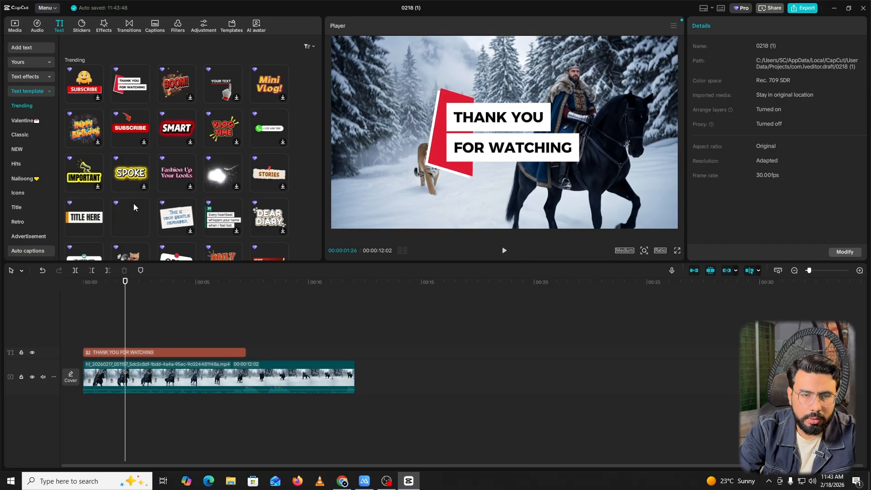
Step: Download the IMPORTANT and STORIES templates and add IMPORTANT on a new track
{"action": "left_click", "coordinate": [98, 187]}
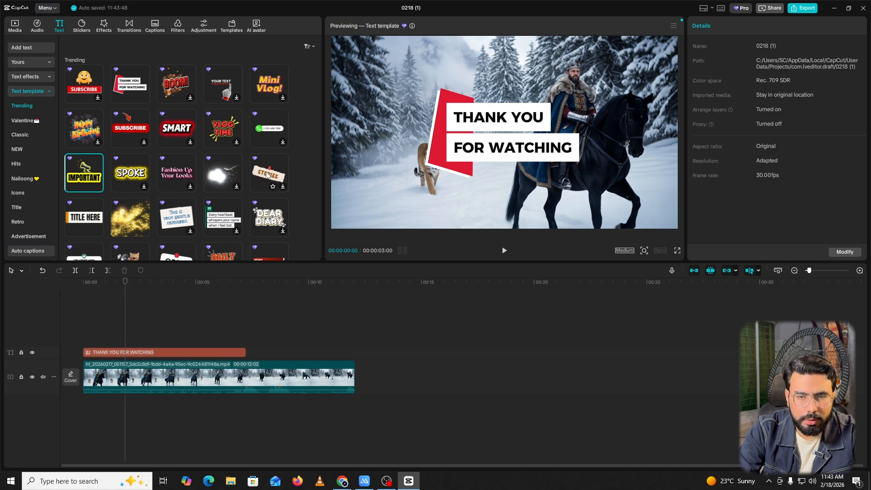
{"action": "left_click", "coordinate": [280, 187]}
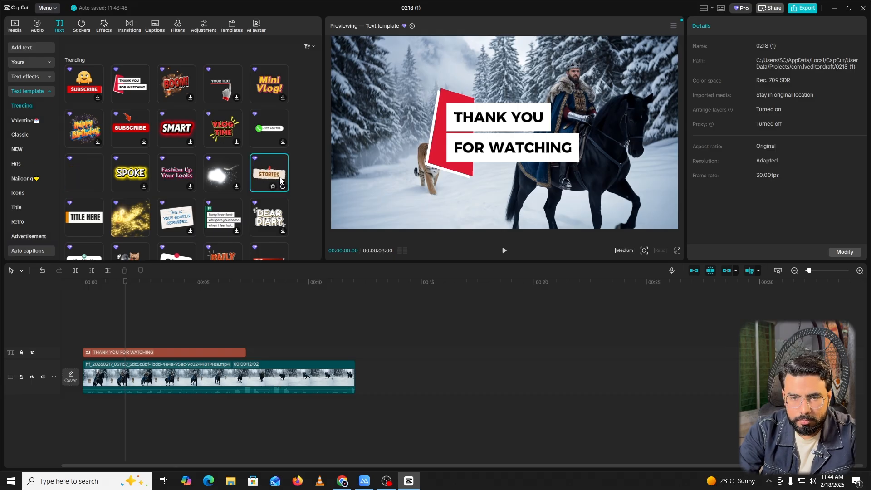
{"action": "left_click", "coordinate": [97, 186]}
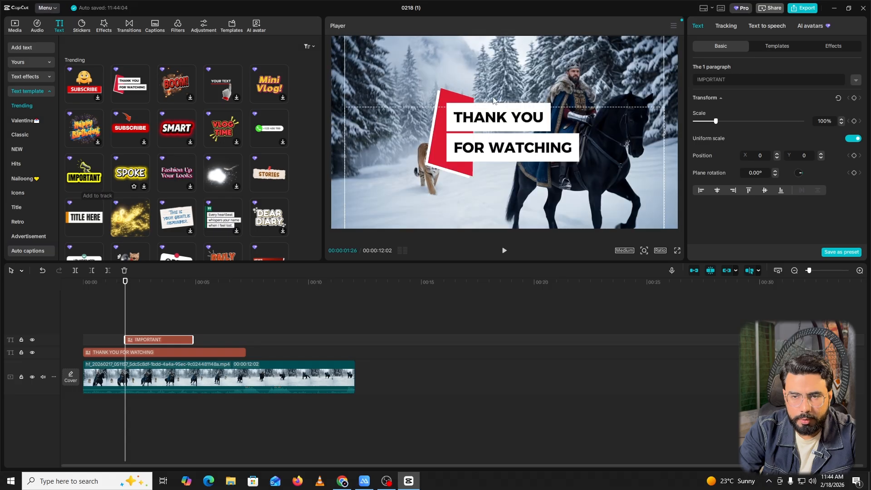
Step: Delete the thank-you clip and extend the IMPORTANT clip back to the timeline start
{"action": "left_click", "coordinate": [170, 353]}
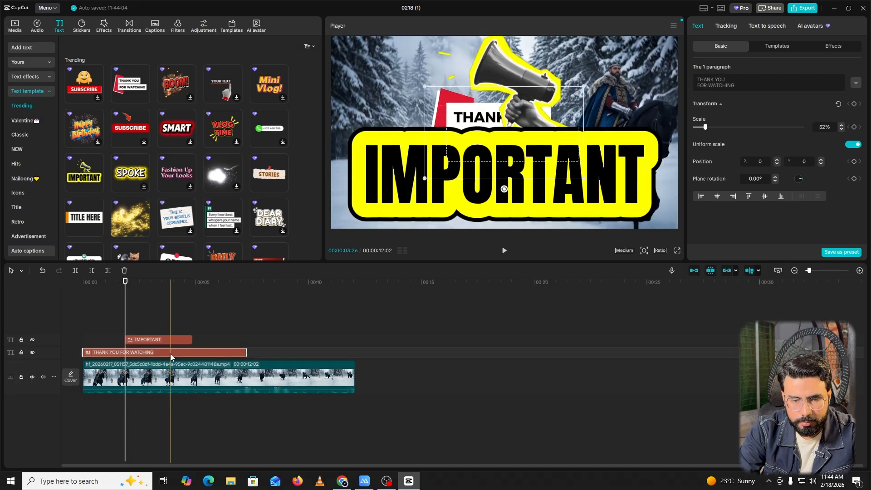
{"action": "key", "text": "Delete"}
{"action": "left_click", "coordinate": [128, 352]}
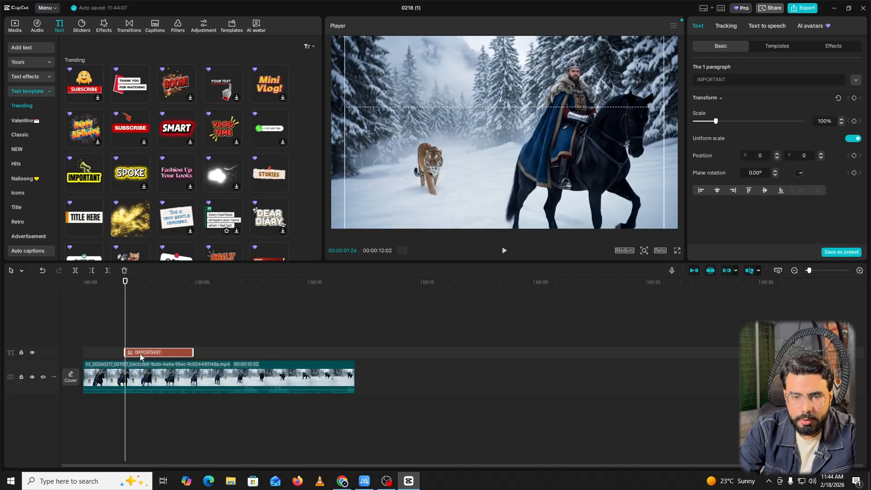
{"action": "left_click_drag", "start_coordinate": [122, 352], "coordinate": [82, 352]}
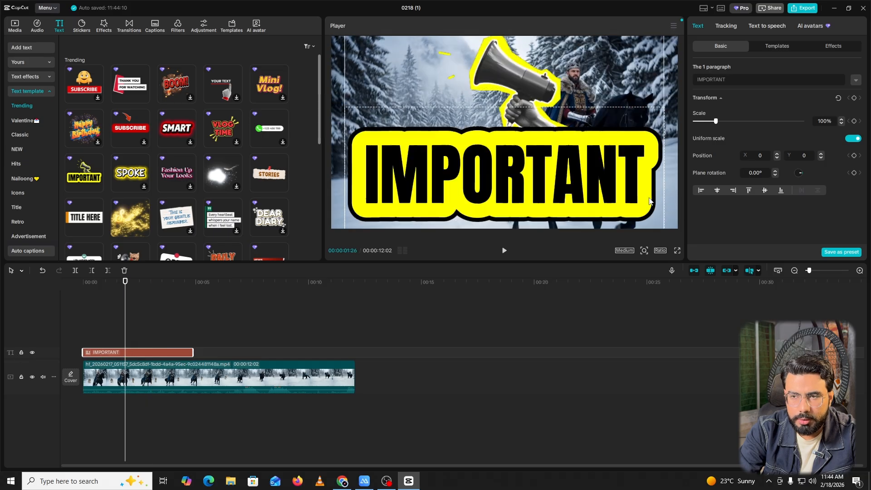
Step: Scale the IMPORTANT text to 41%, move it upper left, then shrink it to 30%
{"action": "left_click_drag", "start_coordinate": [716, 121], "coordinate": [704, 123]}
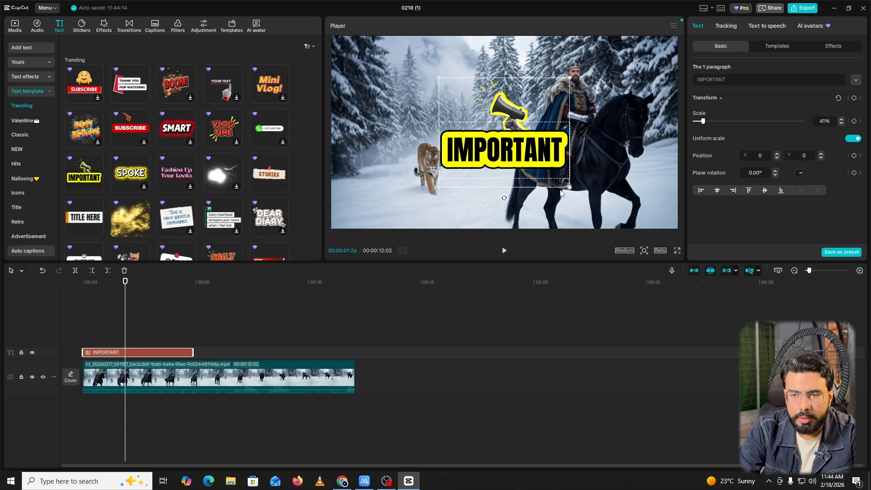
{"action": "left_click_drag", "start_coordinate": [558, 184], "coordinate": [479, 165]}
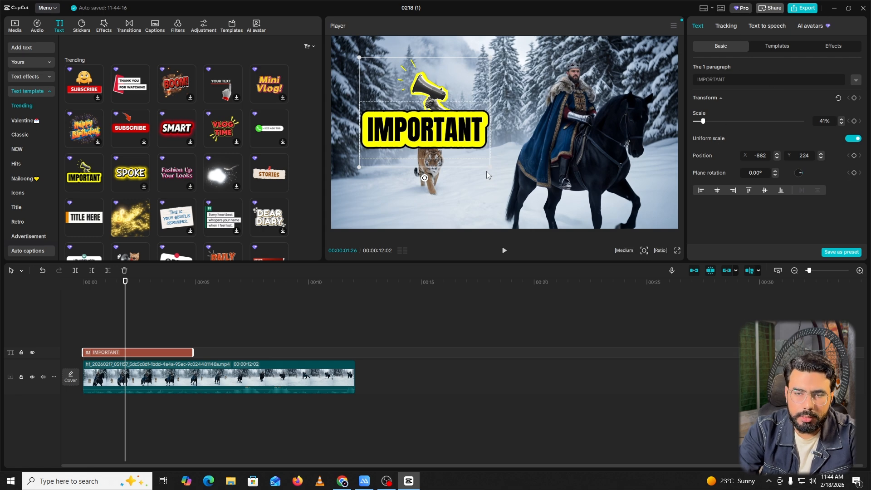
{"action": "left_click_drag", "start_coordinate": [491, 172], "coordinate": [472, 145]}
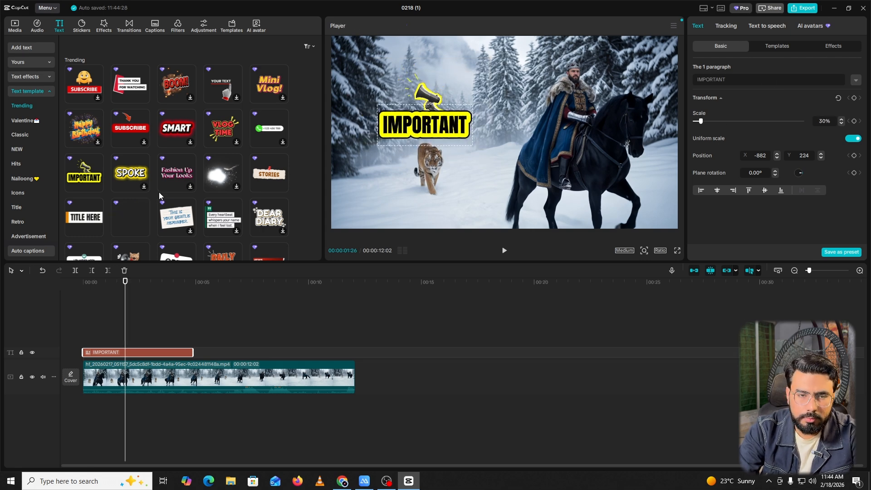
Step: Scroll through the text templates, collapse the category list, and open Auto captions set to English
{"action": "scroll", "coordinate": [153, 174], "scroll_direction": "down", "scroll_amount": 3}
{"action": "scroll", "coordinate": [154, 175], "scroll_direction": "down", "scroll_amount": 1}
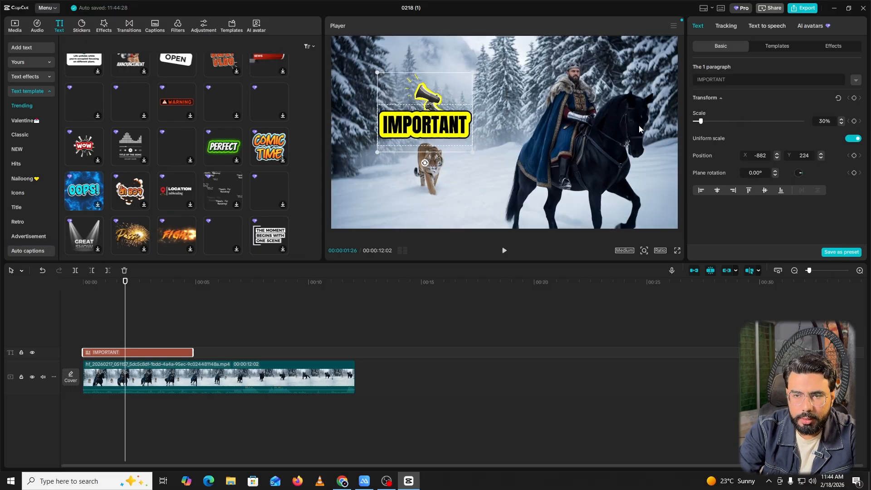
{"action": "scroll", "coordinate": [94, 198], "scroll_direction": "down", "scroll_amount": 1}
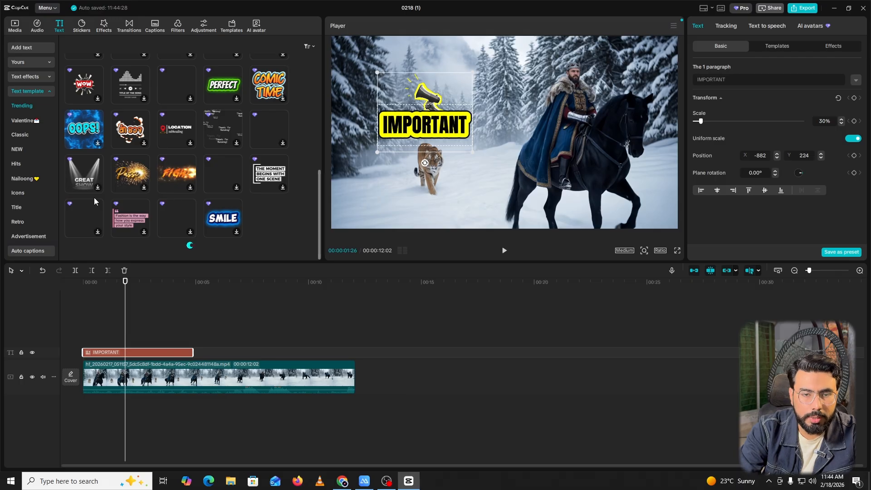
{"action": "scroll", "coordinate": [178, 149], "scroll_direction": "up", "scroll_amount": 3}
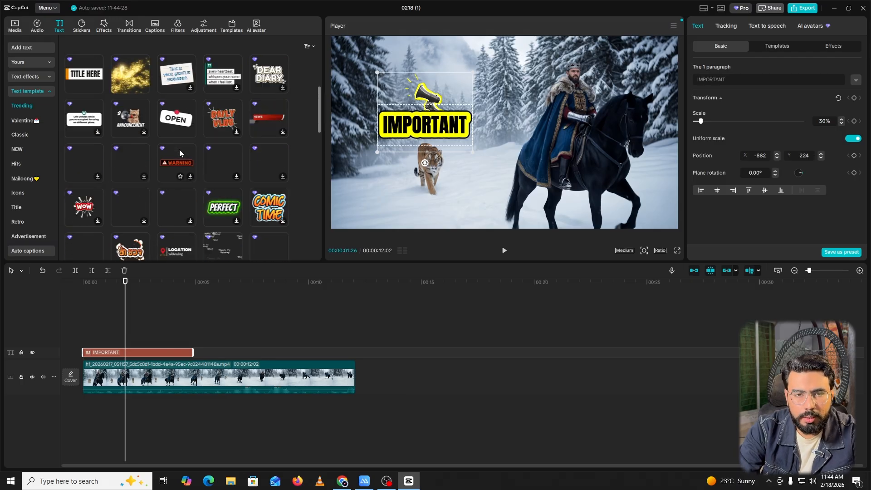
{"action": "scroll", "coordinate": [178, 149], "scroll_direction": "up", "scroll_amount": 3}
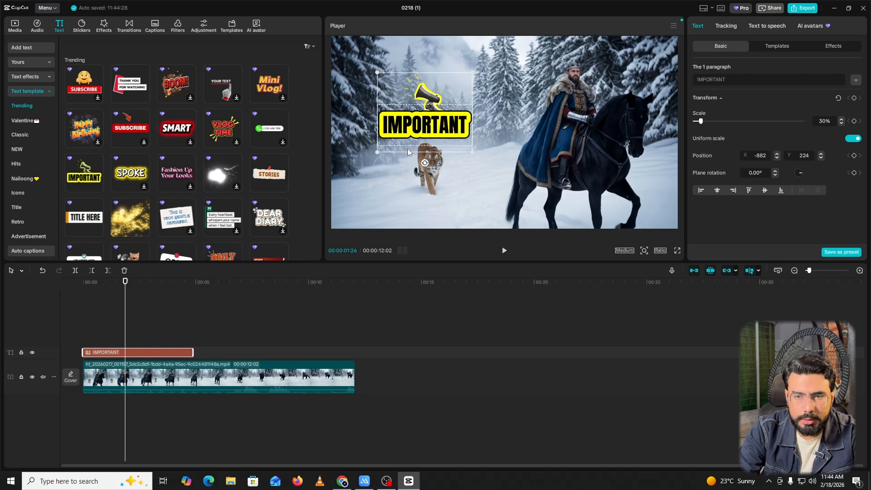
{"action": "scroll", "coordinate": [111, 172], "scroll_direction": "down", "scroll_amount": 10}
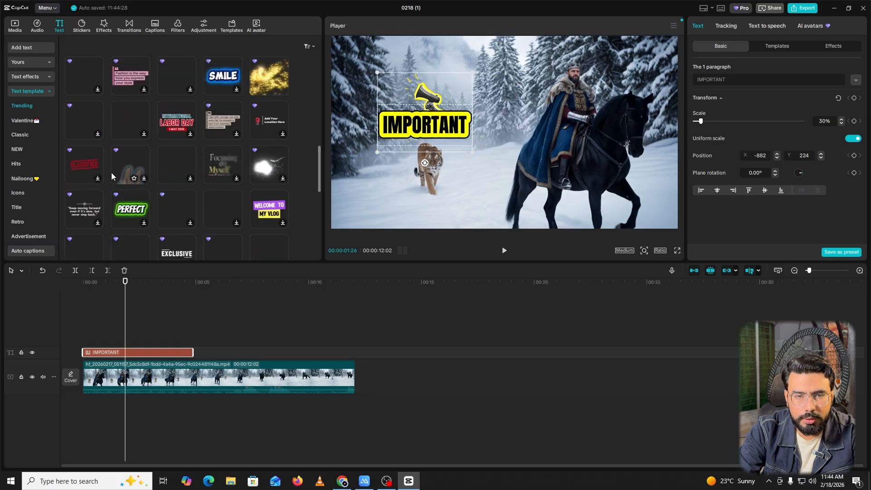
{"action": "scroll", "coordinate": [111, 176], "scroll_direction": "down", "scroll_amount": 10}
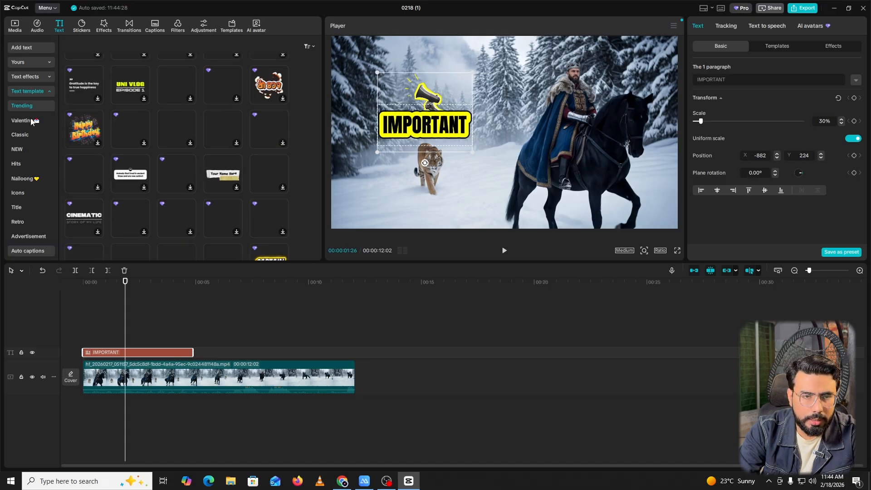
{"action": "scroll", "coordinate": [31, 190], "scroll_direction": "down", "scroll_amount": 3}
{"action": "scroll", "coordinate": [34, 181], "scroll_direction": "down", "scroll_amount": 4}
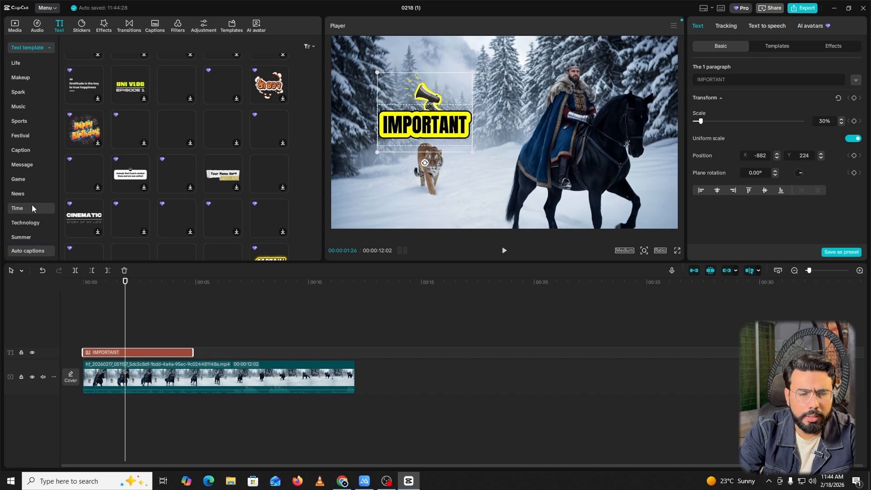
{"action": "scroll", "coordinate": [47, 207], "scroll_direction": "down", "scroll_amount": 3}
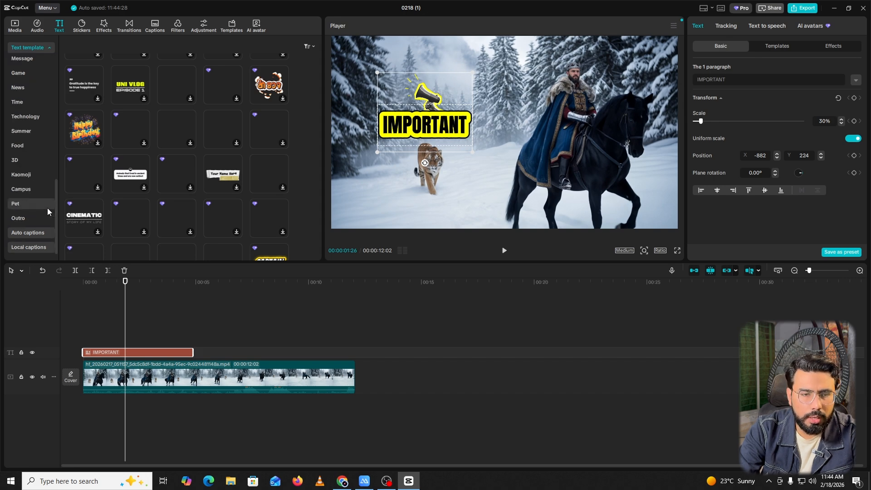
{"action": "left_click", "coordinate": [39, 47]}
{"action": "left_click", "coordinate": [41, 107]}
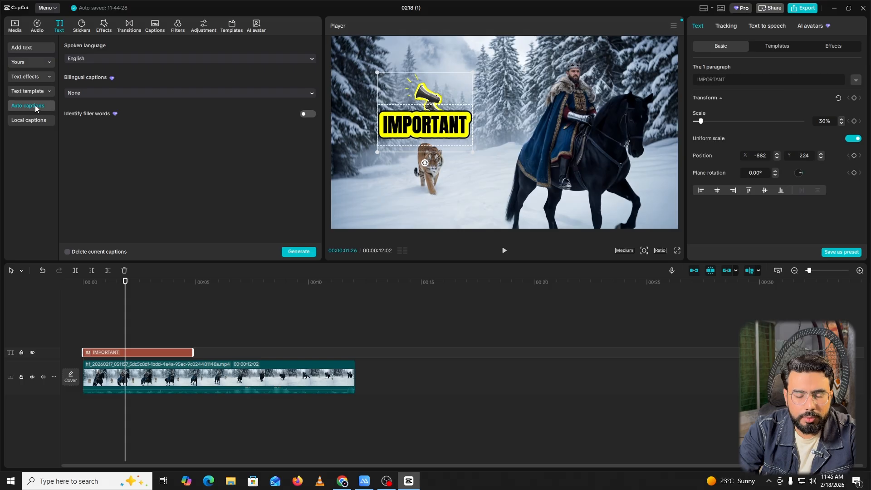
Step: Select the main-track video clip, then start a media import from the Media library
{"action": "left_click", "coordinate": [115, 364]}
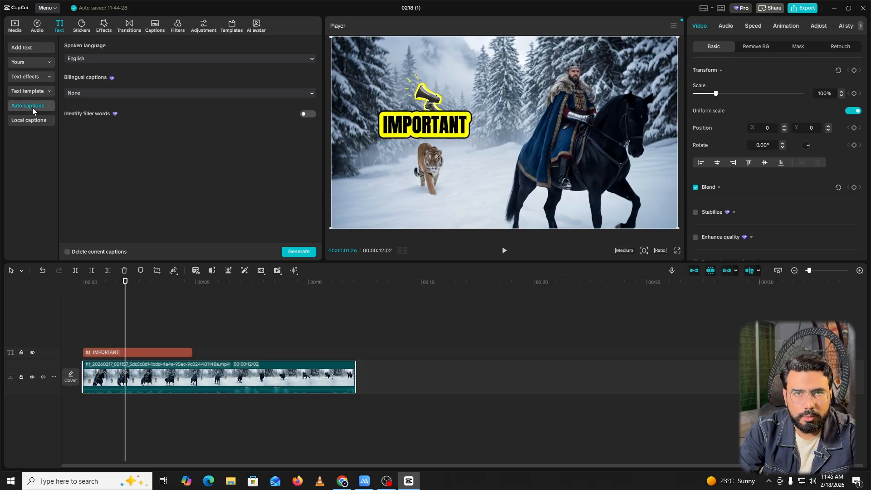
{"action": "left_click", "coordinate": [18, 27]}
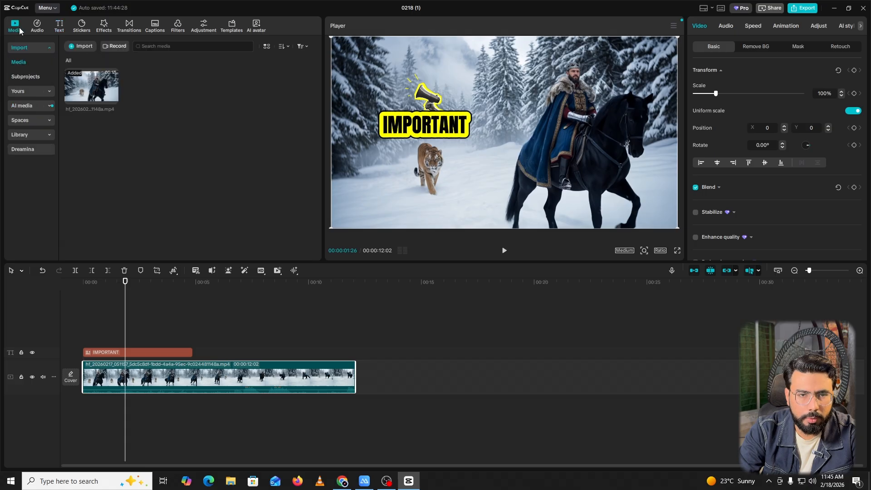
{"action": "left_click", "coordinate": [83, 47]}
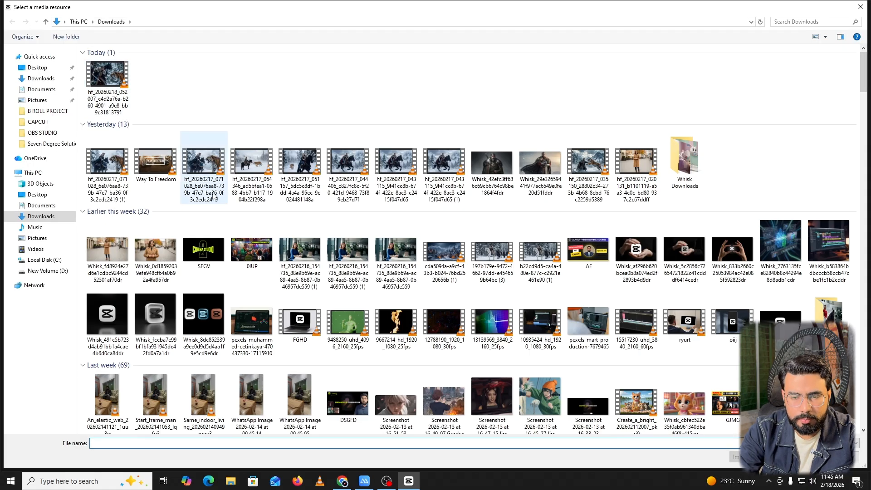
Step: Import Cinema Studio2.0.mp4 from the Seven Degree Solutions folder
{"action": "left_click", "coordinate": [48, 111]}
{"action": "left_click", "coordinate": [106, 90]}
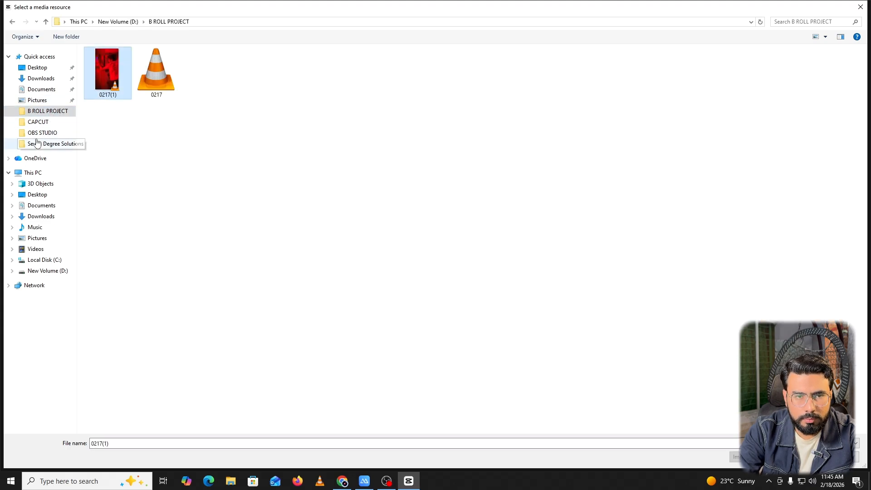
{"action": "left_click", "coordinate": [39, 121]}
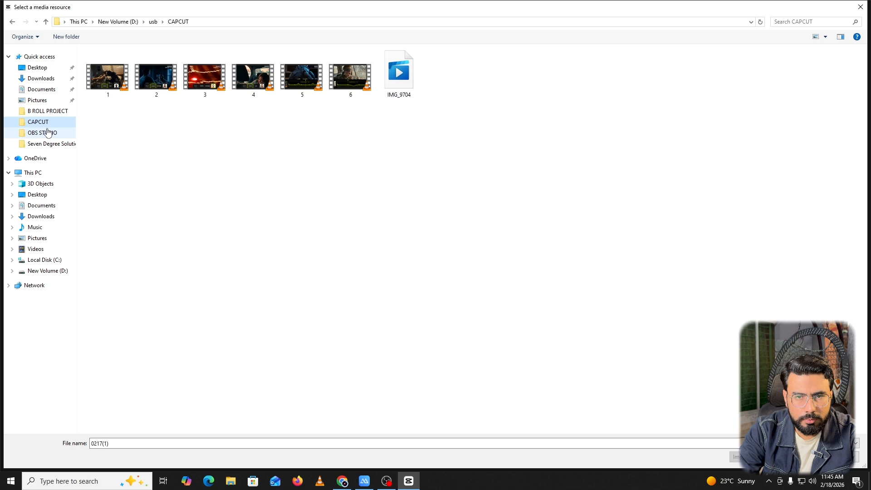
{"action": "left_click", "coordinate": [47, 132]}
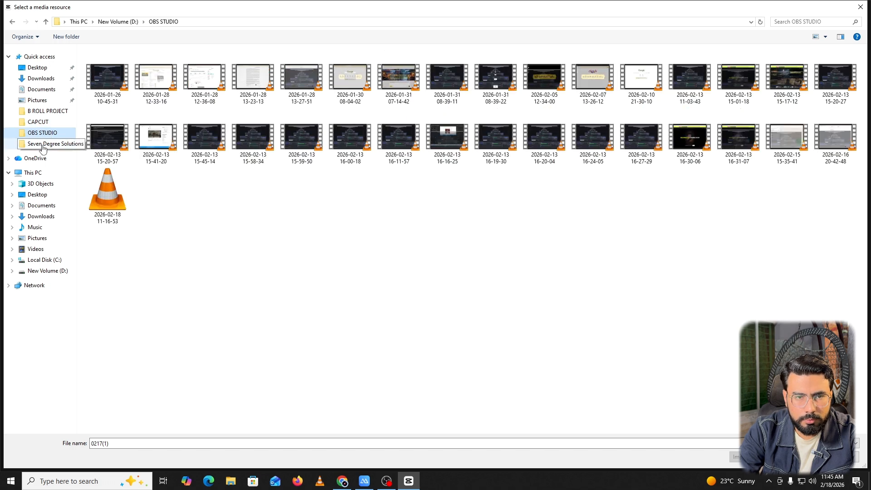
{"action": "left_click", "coordinate": [42, 145]}
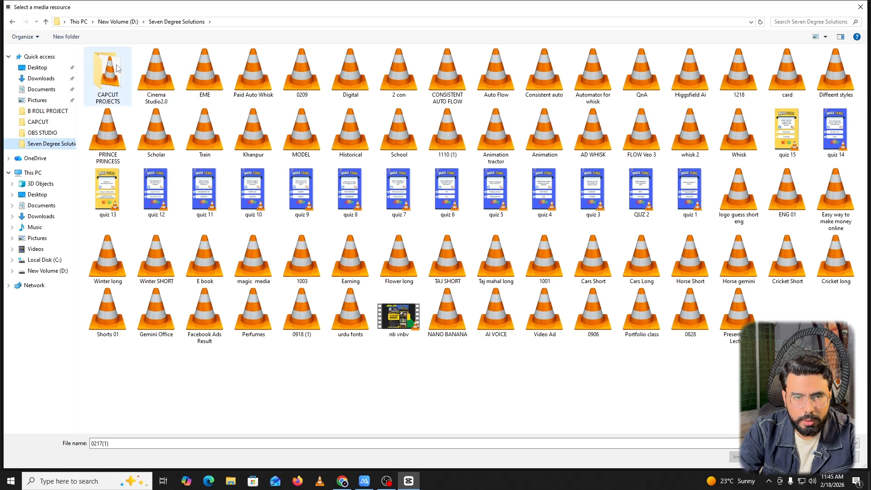
{"action": "left_click", "coordinate": [166, 74]}
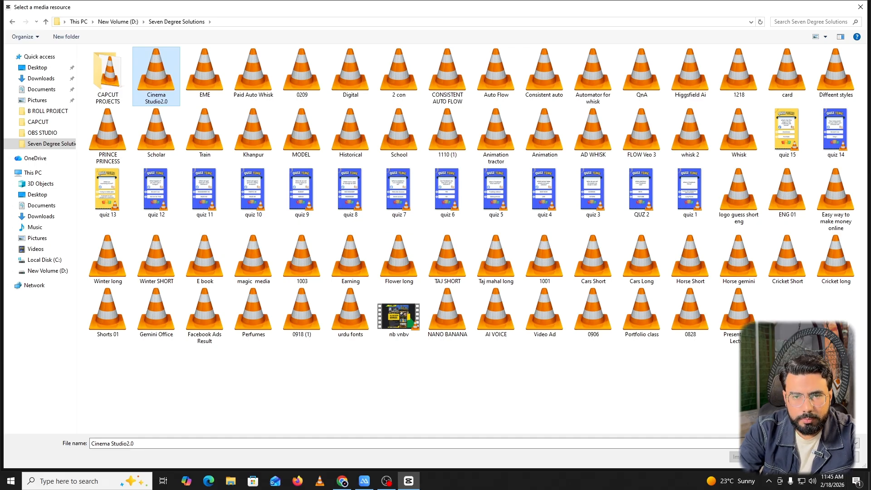
{"action": "left_click", "coordinate": [749, 456]}
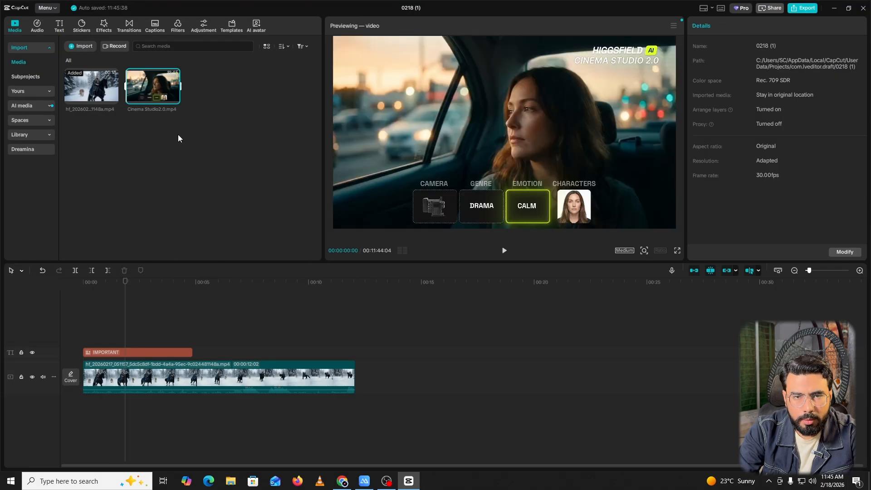
Step: Replace the old timeline clips with Cinema Studio2.0.mp4
{"action": "left_click", "coordinate": [151, 370]}
{"action": "key", "text": "Delete"}
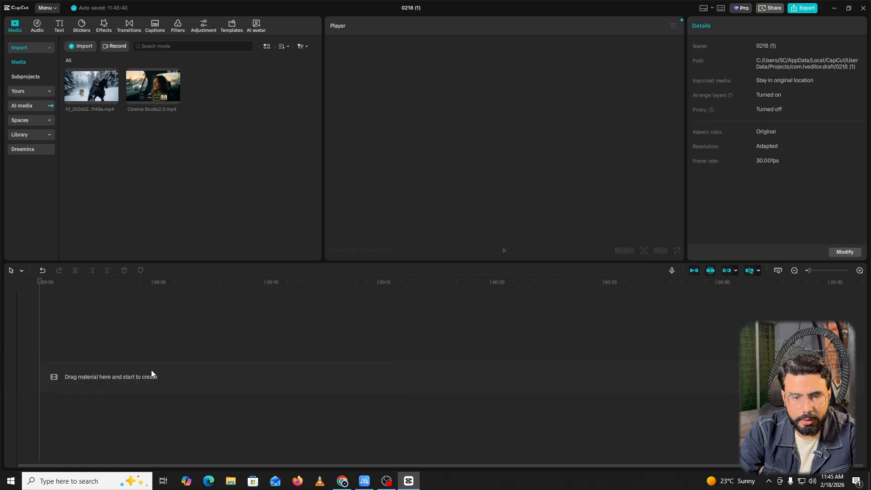
{"action": "left_click", "coordinate": [175, 97]}
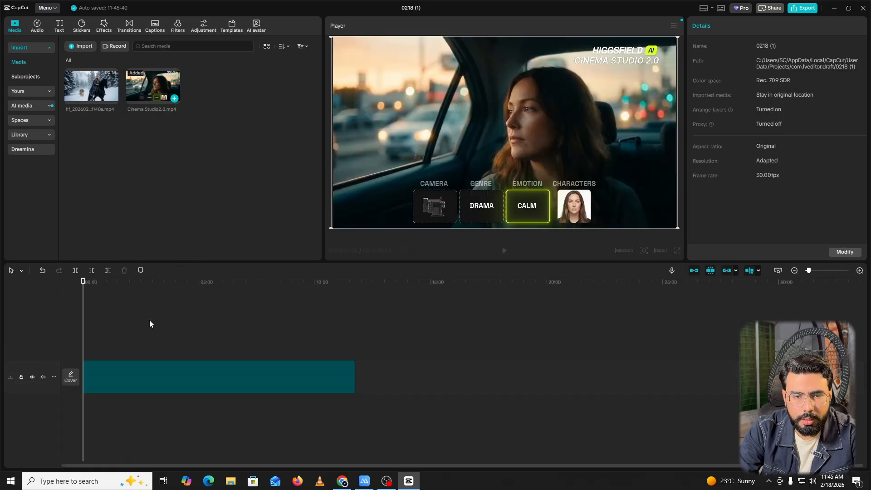
{"action": "left_click", "coordinate": [93, 337]}
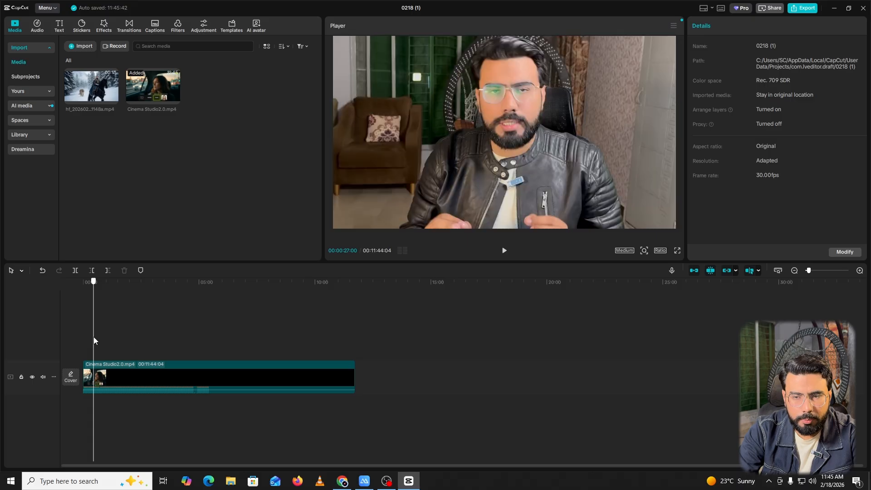
Step: Play back the new clip, pause it, and select it to show scale 100% and position 0, 0
{"action": "left_click", "coordinate": [503, 251]}
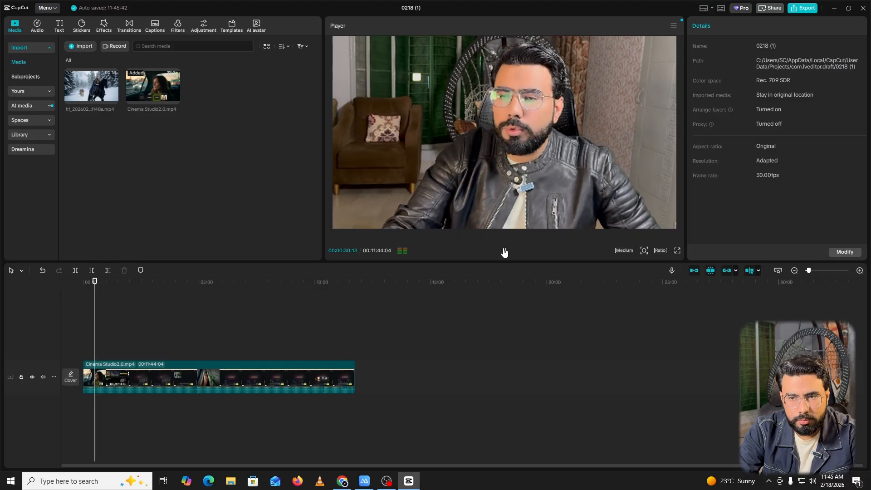
{"action": "left_click", "coordinate": [503, 252]}
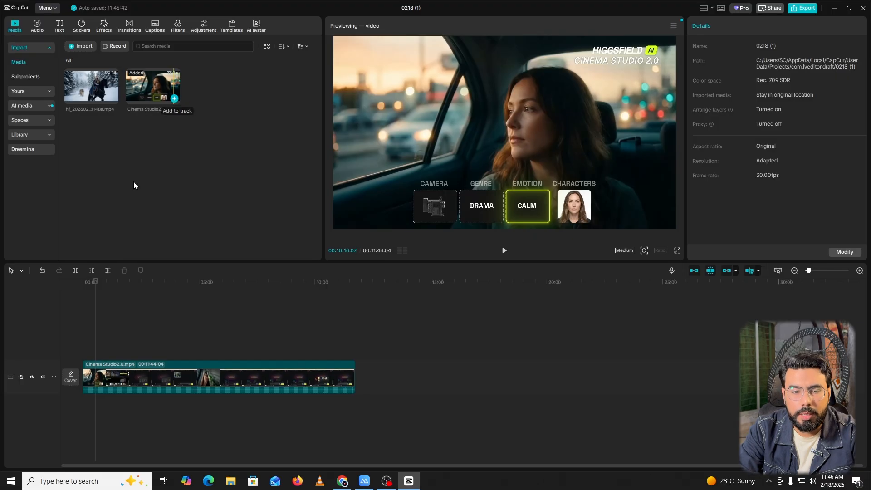
{"action": "left_click", "coordinate": [101, 328]}
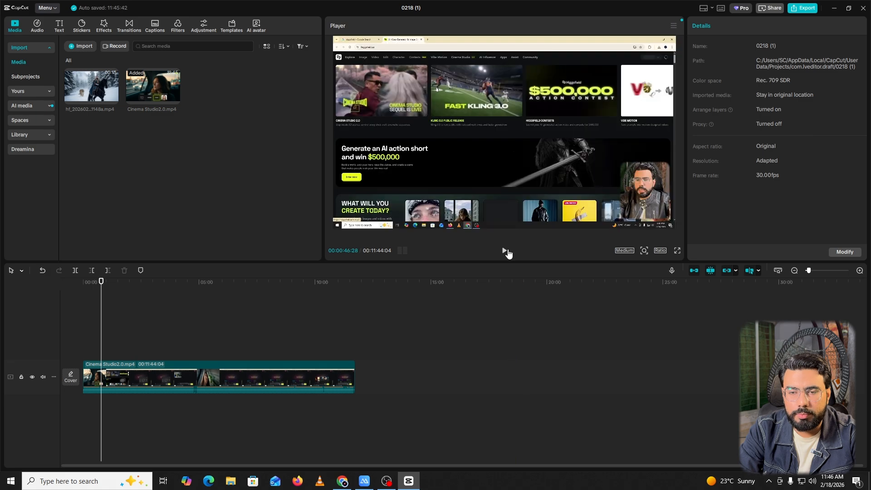
{"action": "left_click", "coordinate": [504, 252]}
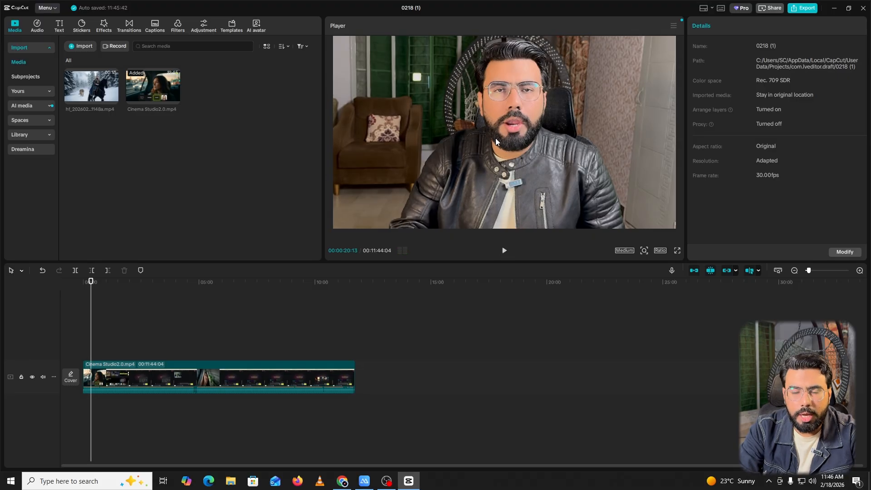
{"action": "left_click", "coordinate": [505, 251]}
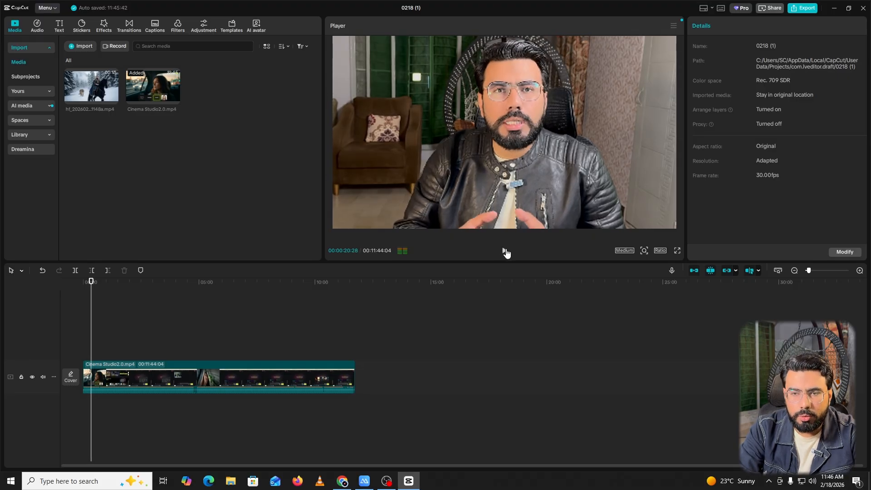
{"action": "left_click", "coordinate": [168, 377]}
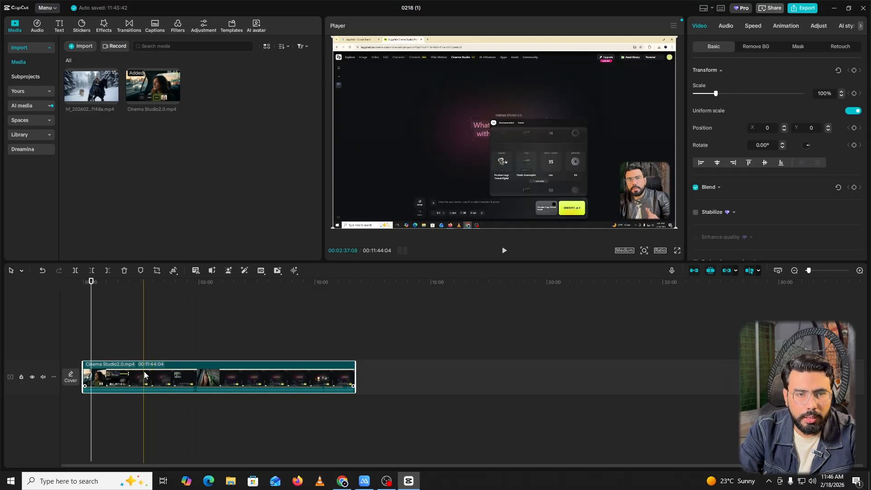
Step: Leave filler-word detection off and bilingual captions on None, then generate English captions
{"action": "left_click", "coordinate": [60, 25]}
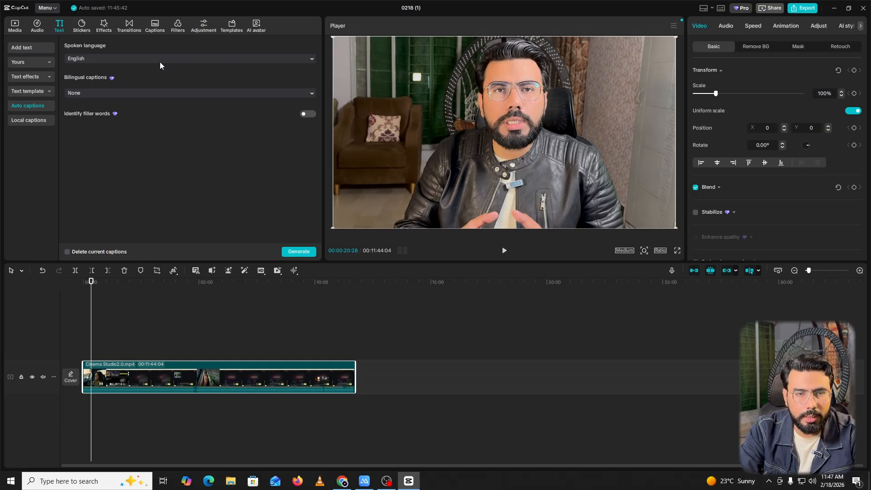
{"action": "left_click", "coordinate": [308, 115]}
{"action": "left_click", "coordinate": [484, 259]}
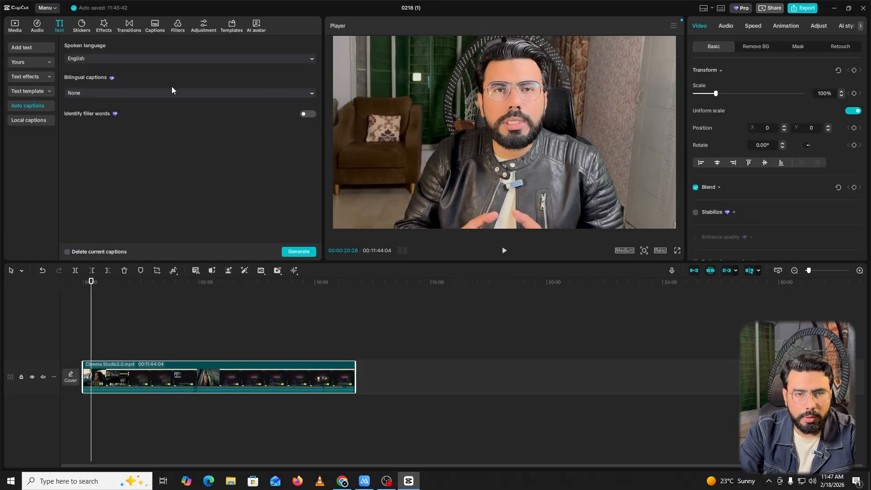
{"action": "left_click", "coordinate": [173, 94]}
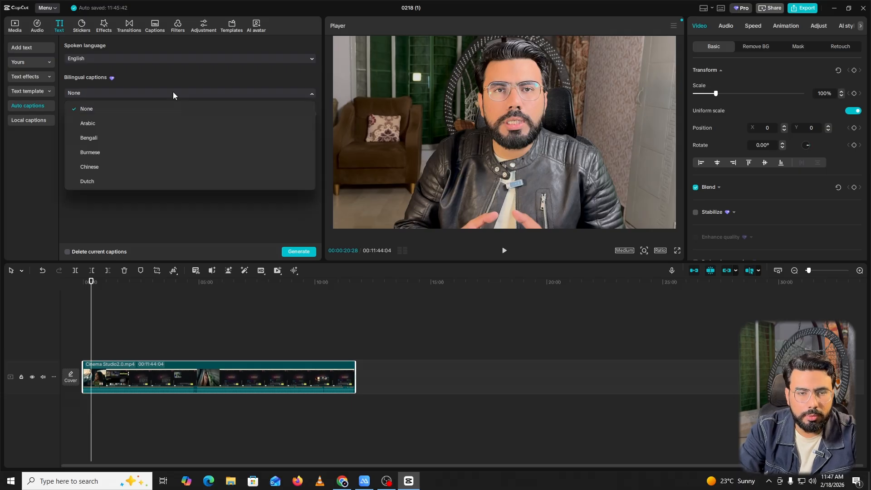
{"action": "left_click", "coordinate": [184, 217]}
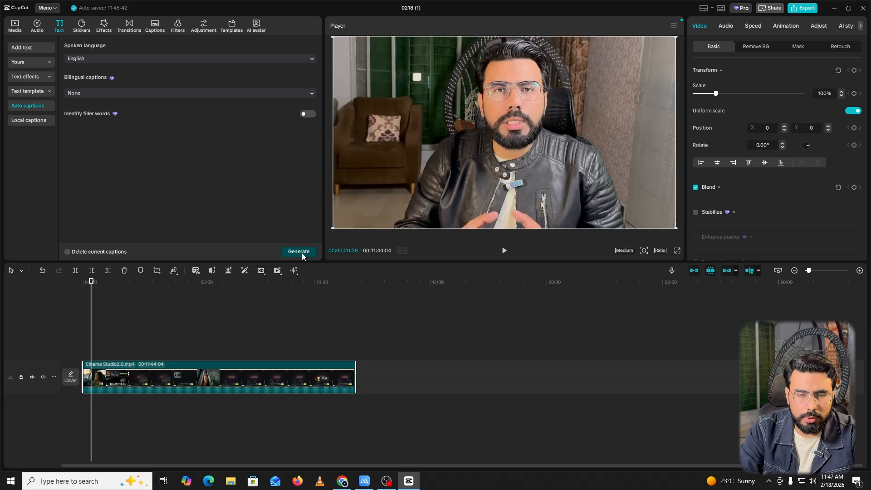
{"action": "left_click", "coordinate": [299, 252]}
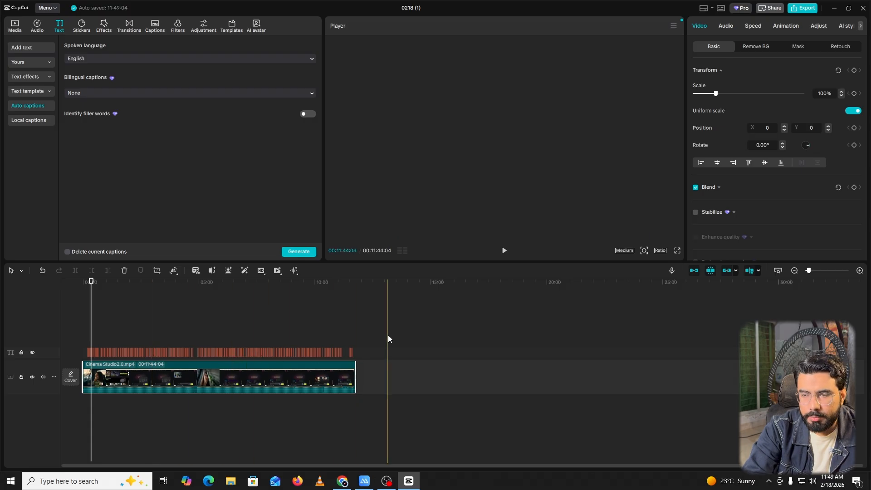
Step: Zoom into the timeline and place the playhead at about 00:11
{"action": "left_click", "coordinate": [823, 272]}
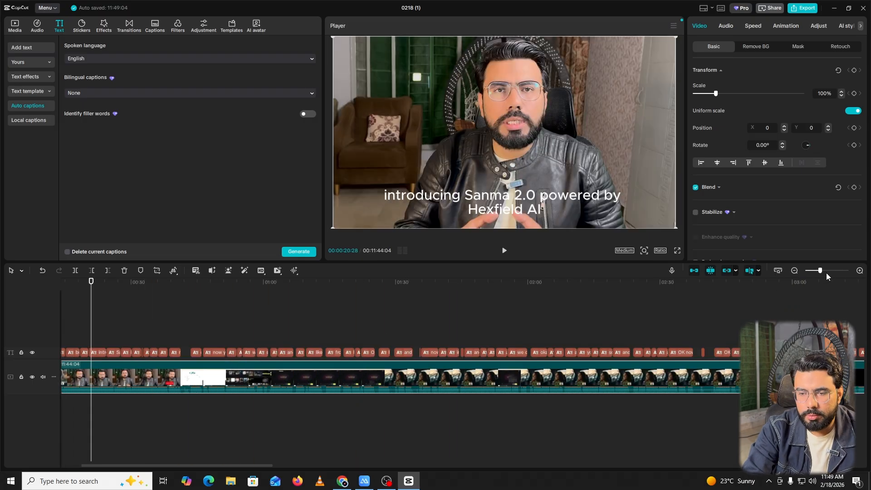
{"action": "left_click", "coordinate": [830, 271]}
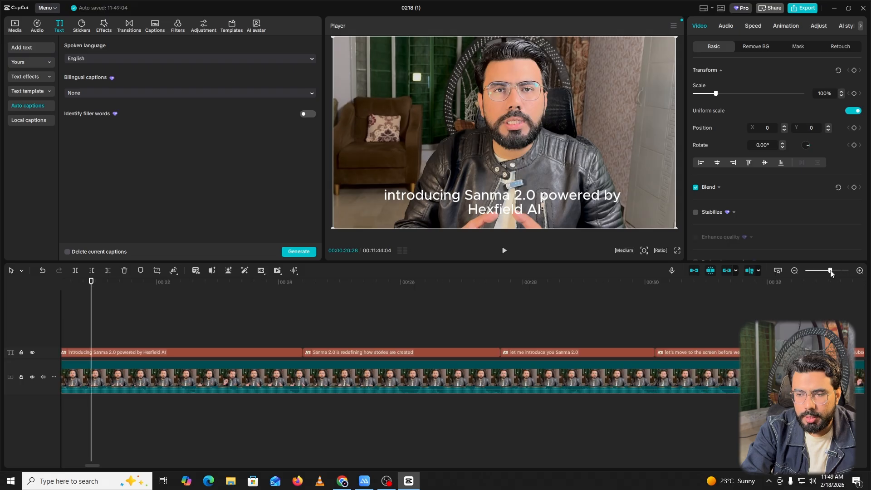
{"action": "left_click", "coordinate": [826, 271]}
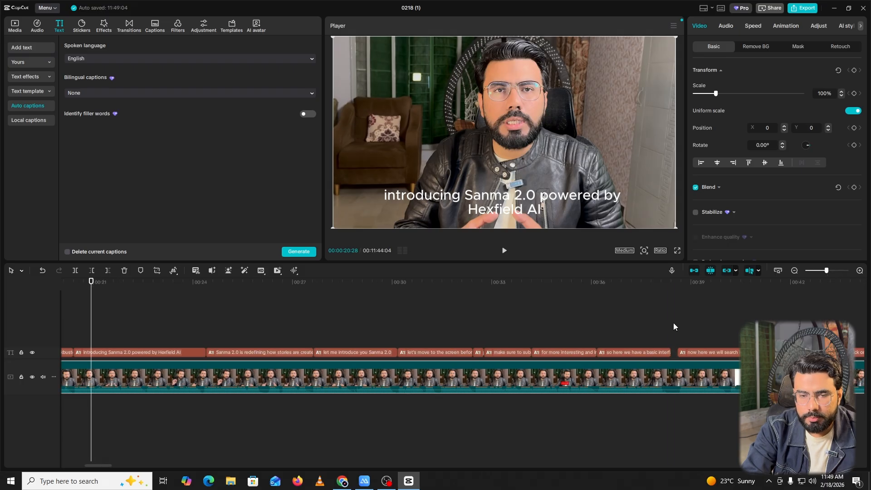
{"action": "left_click", "coordinate": [139, 330]}
{"action": "scroll", "coordinate": [136, 326], "scroll_direction": "left", "scroll_amount": 10}
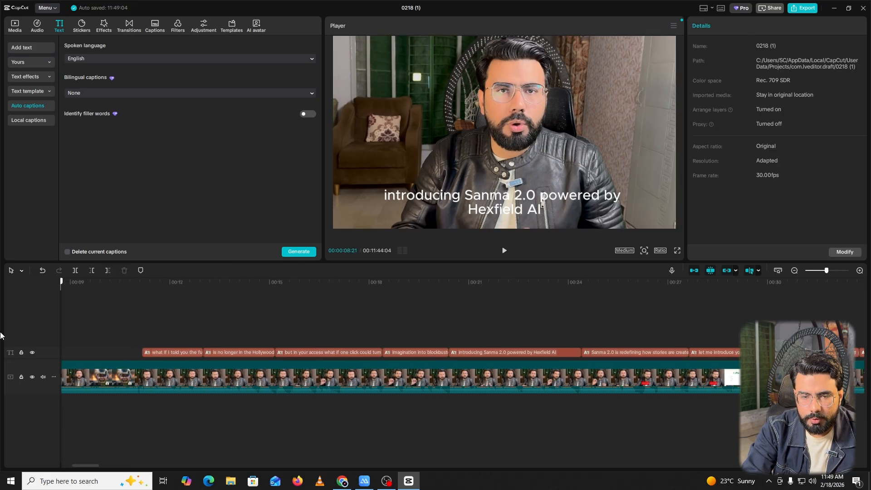
{"action": "left_click", "coordinate": [386, 321]}
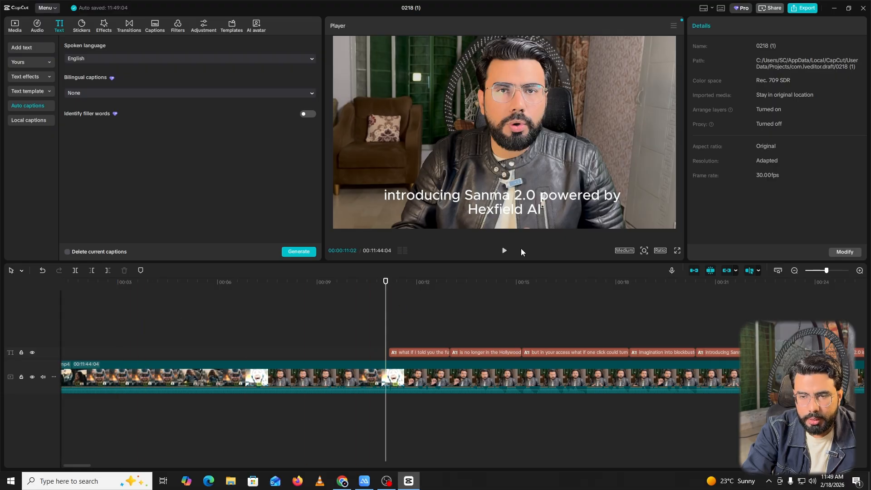
Step: Play back the opening captions, ending with the playhead at 00:00:12:16 on the first caption
{"action": "left_click", "coordinate": [504, 250]}
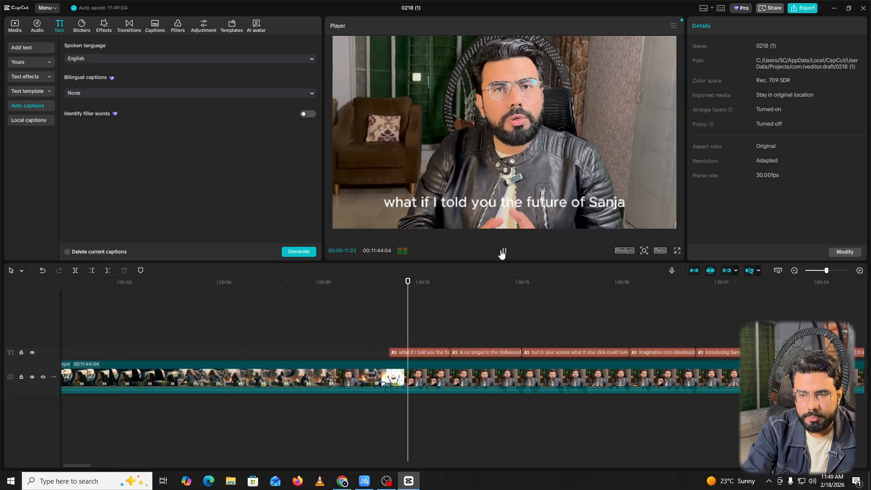
{"action": "left_click", "coordinate": [504, 250]}
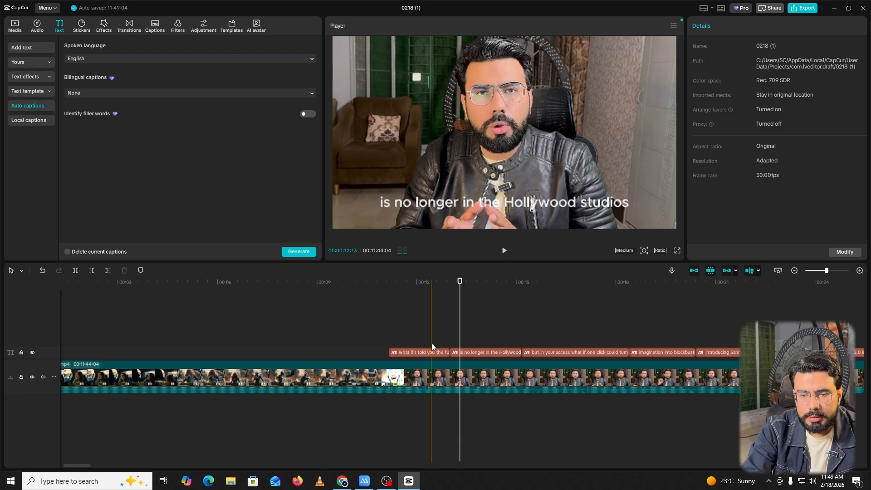
{"action": "left_click", "coordinate": [426, 352]}
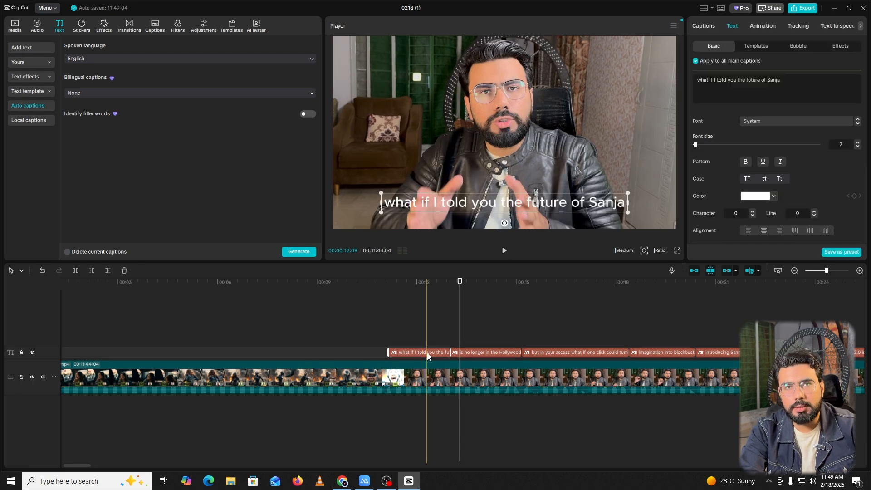
{"action": "left_click", "coordinate": [391, 297]}
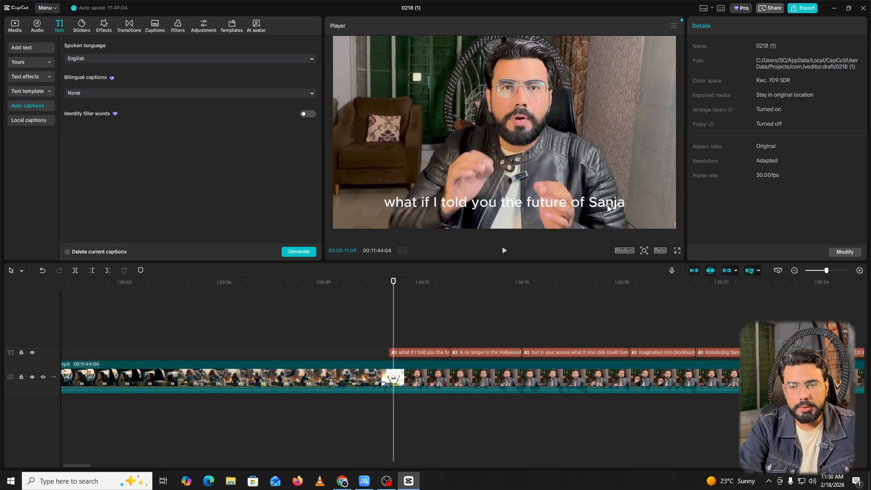
{"action": "left_click", "coordinate": [504, 252]}
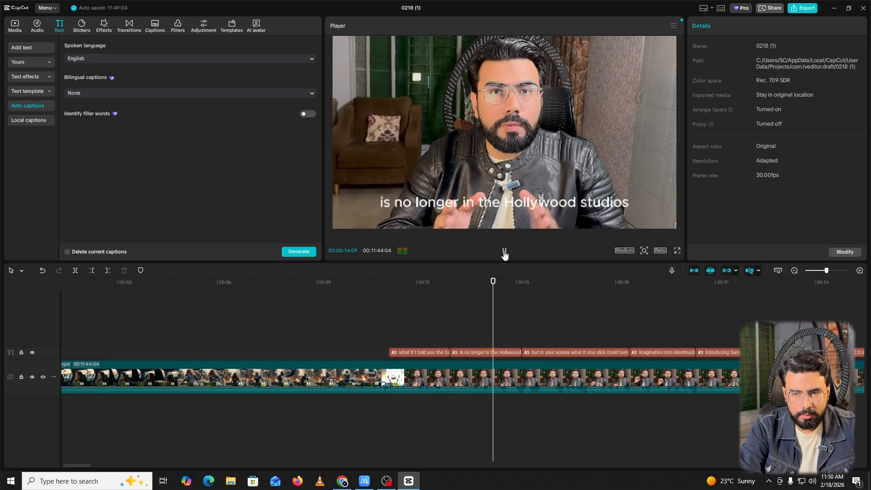
{"action": "left_click", "coordinate": [504, 252]}
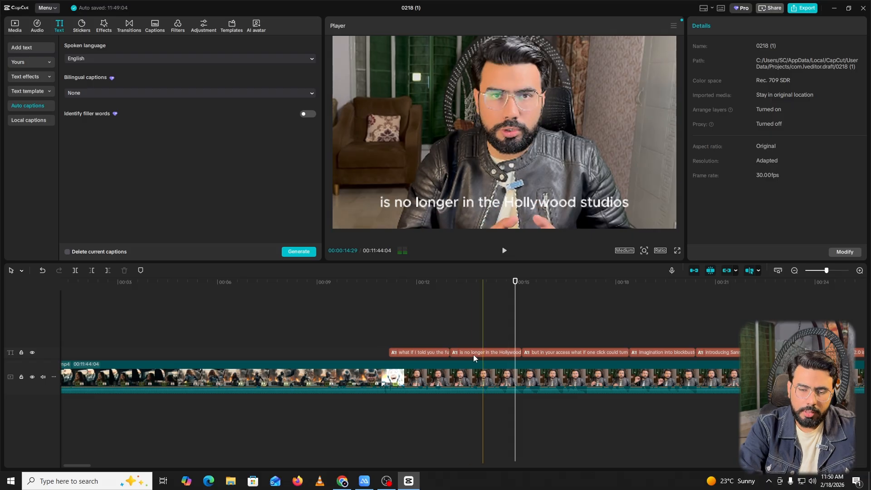
{"action": "left_click", "coordinate": [439, 353]}
{"action": "left_click", "coordinate": [435, 342]}
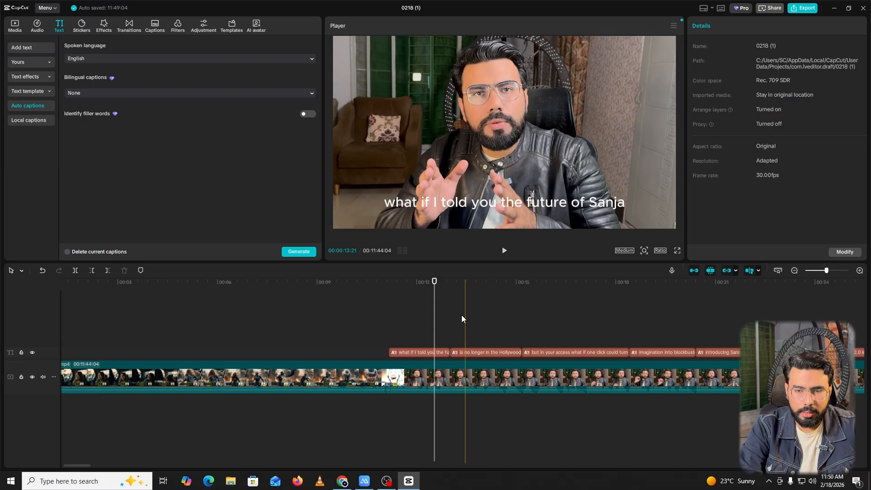
Step: Replace 'Sanja' with 'Cinema' in the first caption and play it back to verify
{"action": "left_click", "coordinate": [437, 351]}
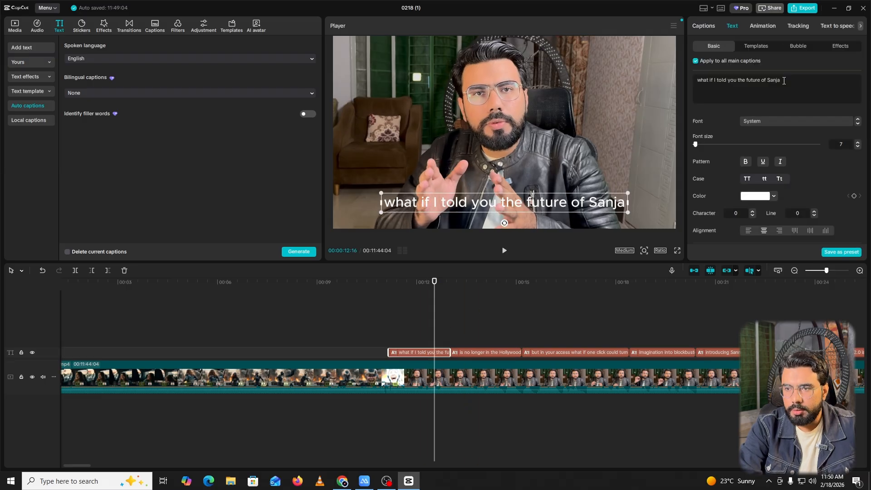
{"action": "double_click", "coordinate": [769, 82]}
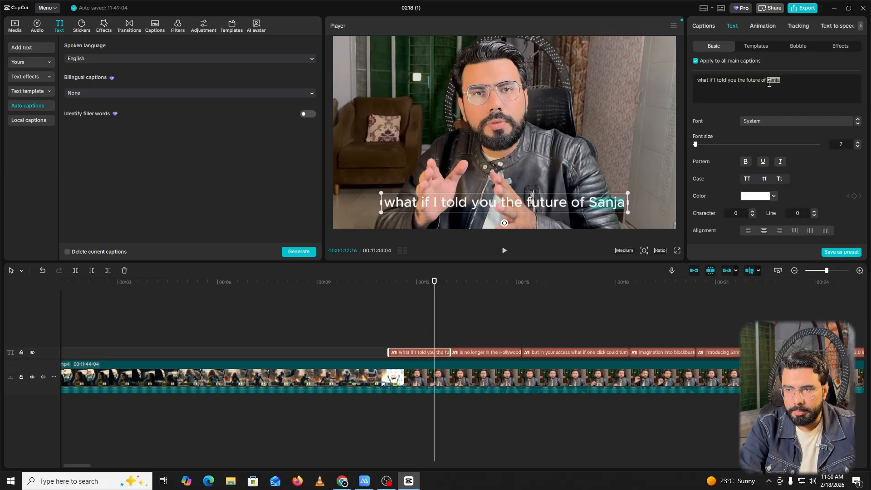
{"action": "type", "text": "C"}
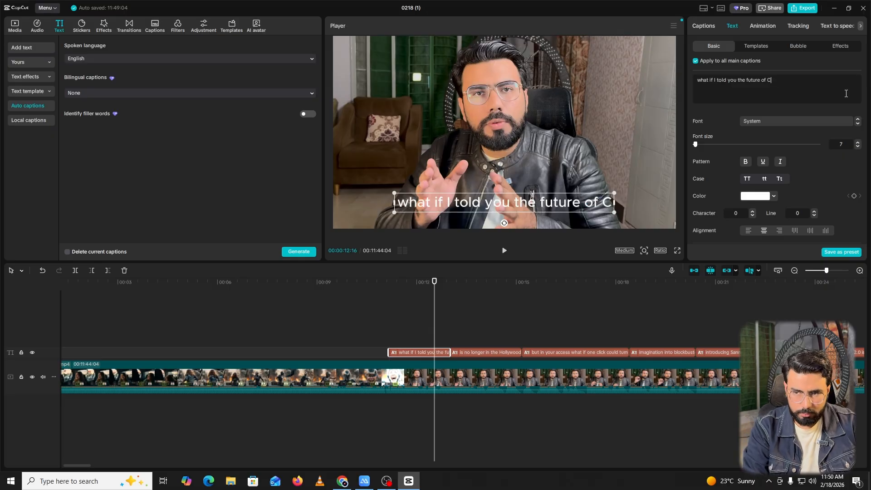
{"action": "type", "text": "inema"}
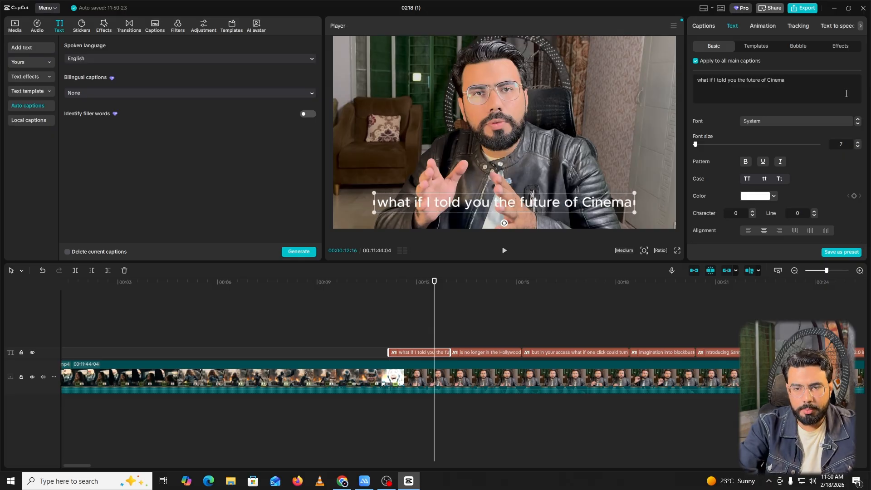
{"action": "left_click", "coordinate": [503, 252]}
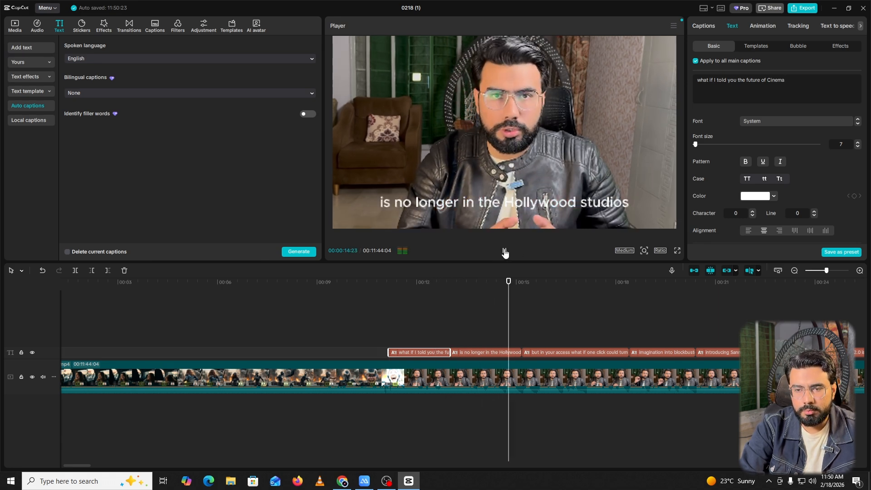
{"action": "left_click", "coordinate": [503, 252]}
{"action": "left_click", "coordinate": [409, 331]}
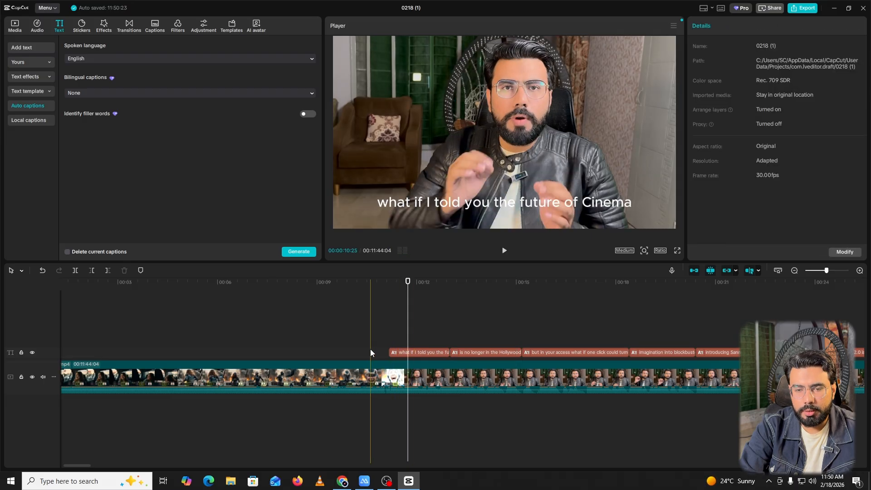
Step: Apply the yellow-background preset style to the captions
{"action": "left_click_drag", "start_coordinate": [826, 272], "coordinate": [810, 275]}
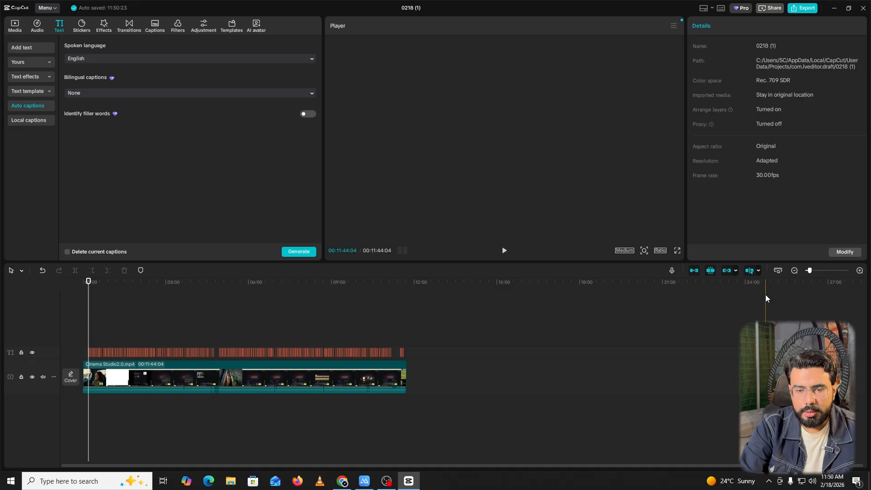
{"action": "left_click_drag", "start_coordinate": [410, 350], "coordinate": [255, 349]}
{"action": "left_click_drag", "start_coordinate": [173, 346], "coordinate": [75, 308]}
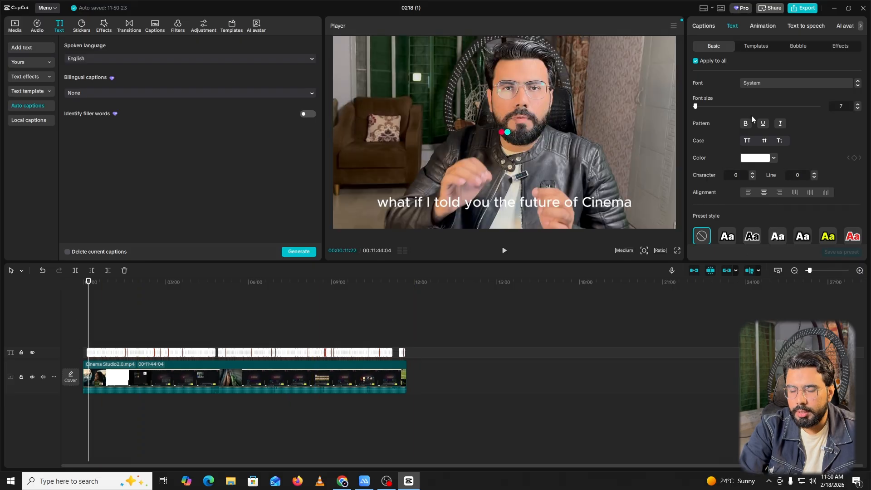
{"action": "scroll", "coordinate": [751, 115], "scroll_direction": "down", "scroll_amount": 2}
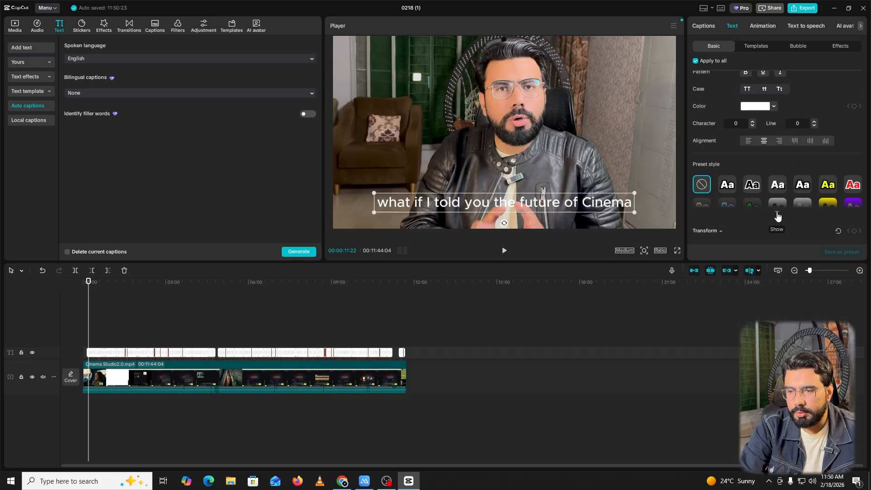
{"action": "left_click", "coordinate": [777, 212]}
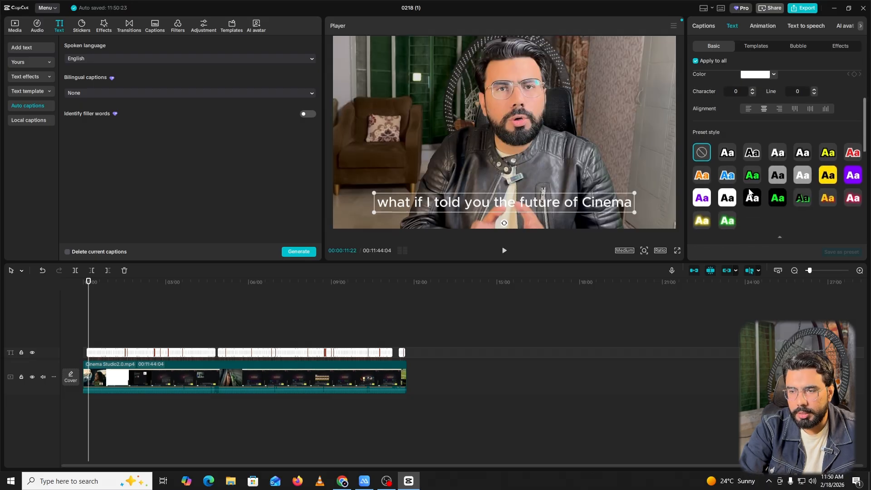
{"action": "left_click", "coordinate": [828, 175]}
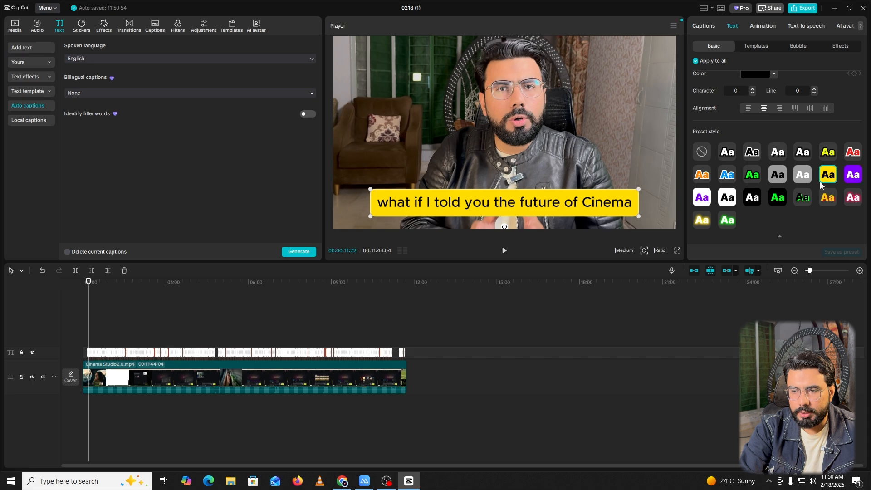
Step: Lower the caption background's rounded corners to 18% and width to 13%
{"action": "scroll", "coordinate": [767, 189], "scroll_direction": "down", "scroll_amount": 4}
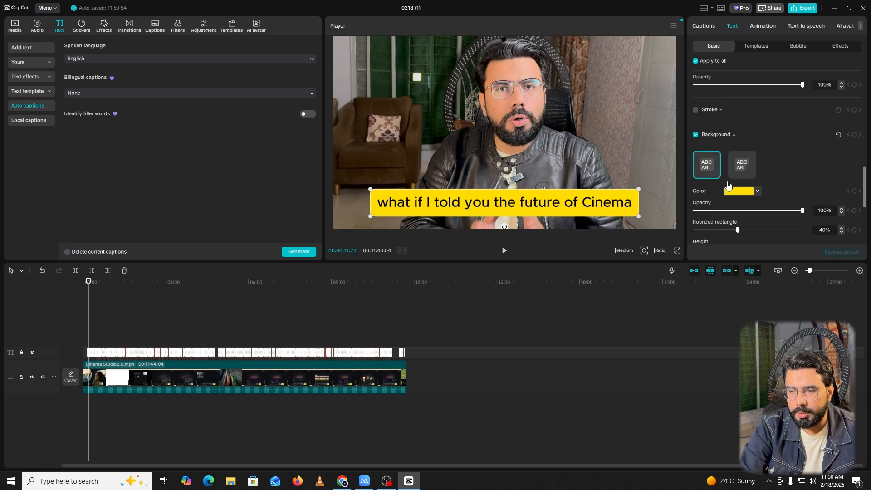
{"action": "scroll", "coordinate": [728, 179], "scroll_direction": "down", "scroll_amount": 2}
{"action": "left_click_drag", "start_coordinate": [738, 158], "coordinate": [688, 175]}
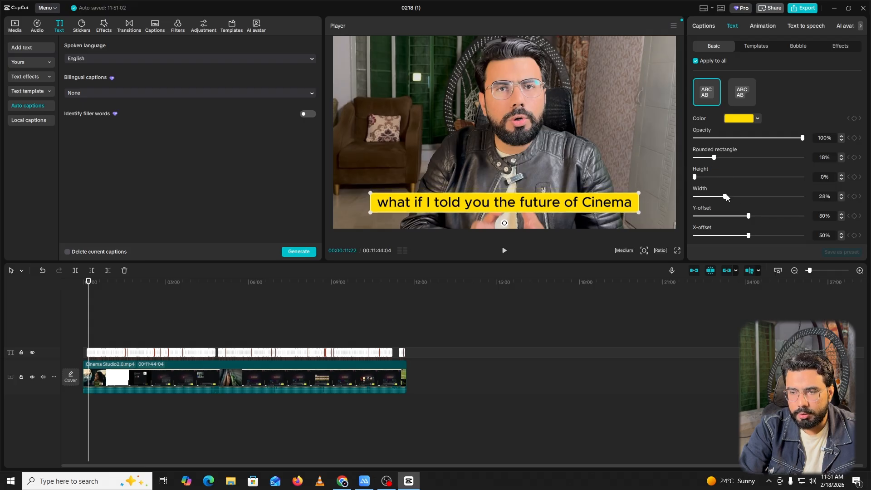
{"action": "left_click_drag", "start_coordinate": [720, 196], "coordinate": [711, 196]}
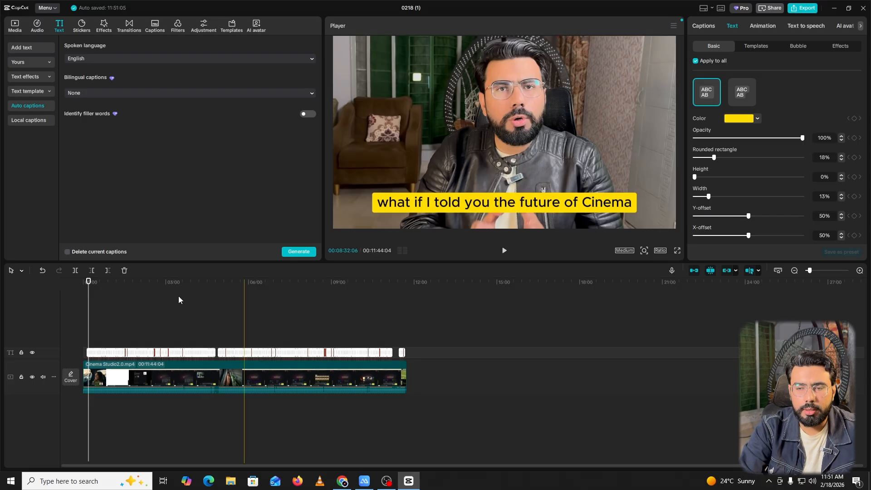
{"action": "left_click", "coordinate": [825, 270]}
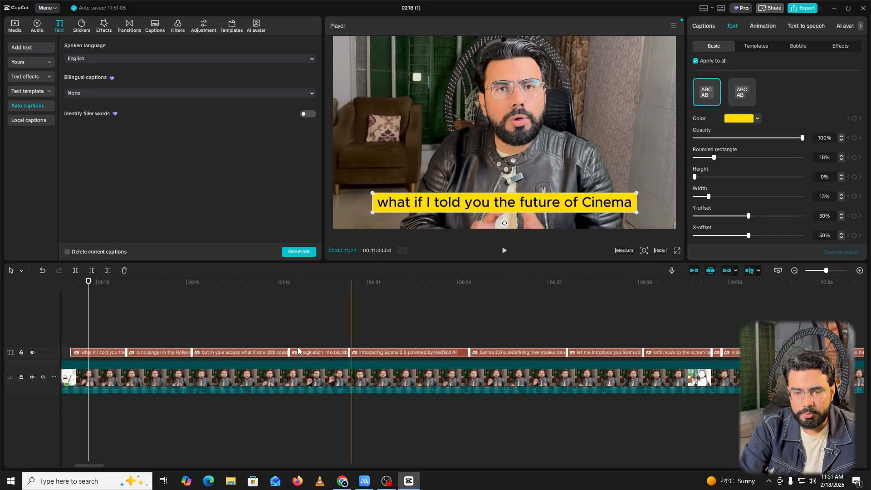
{"action": "left_click", "coordinate": [68, 330]}
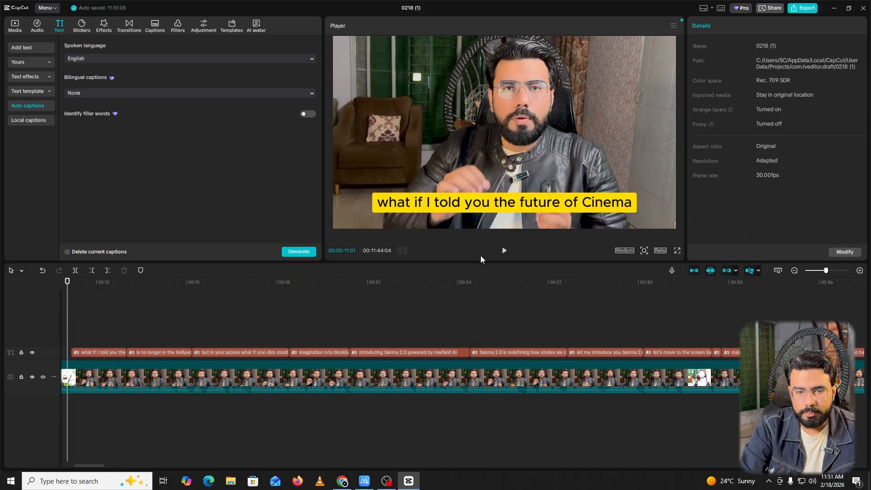
{"action": "left_click", "coordinate": [504, 251]}
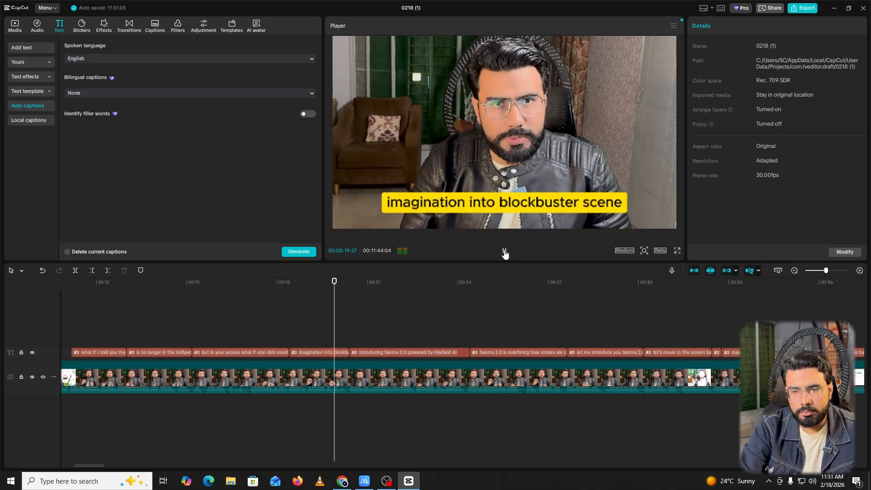
{"action": "left_click", "coordinate": [504, 252]}
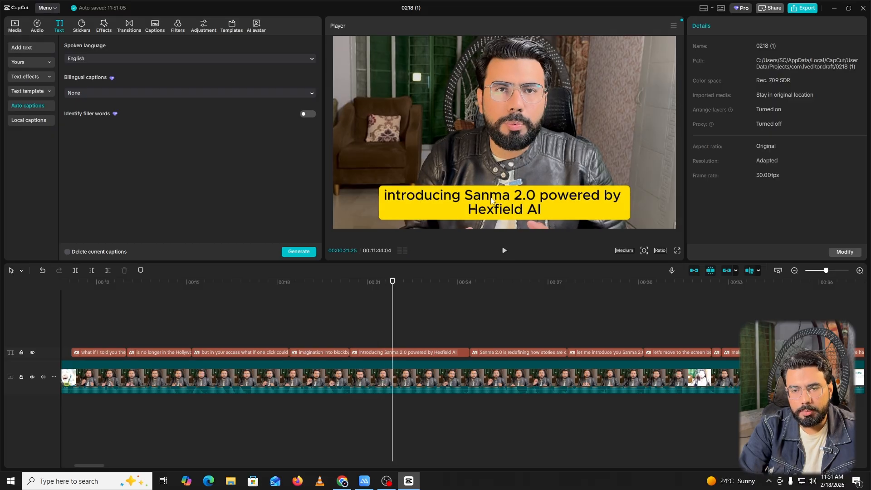
{"action": "left_click", "coordinate": [504, 251]}
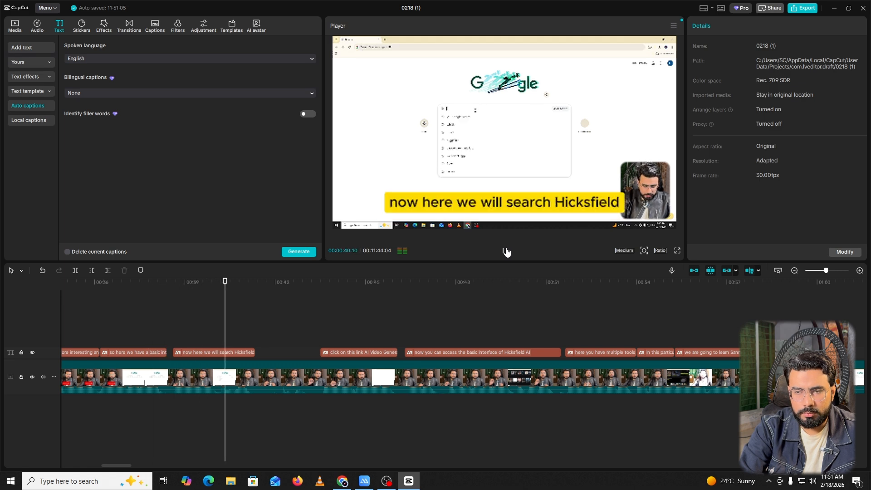
{"action": "left_click", "coordinate": [505, 251]}
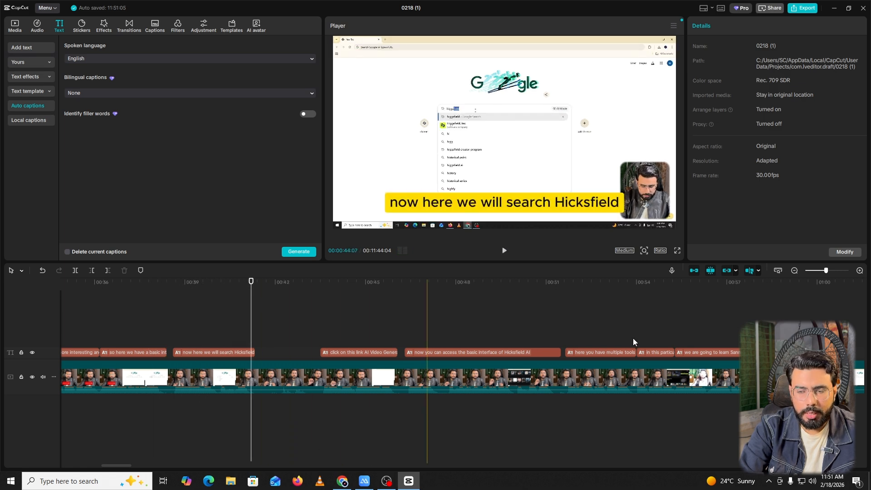
{"action": "left_click_drag", "start_coordinate": [816, 272], "coordinate": [811, 275]}
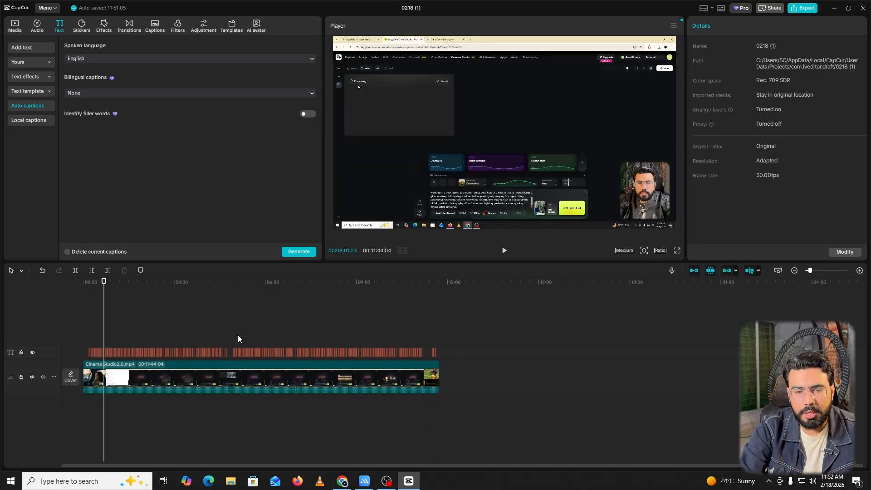
Step: Select all the caption clips and show the list of caption lines
{"action": "left_click_drag", "start_coordinate": [238, 338], "coordinate": [47, 340]}
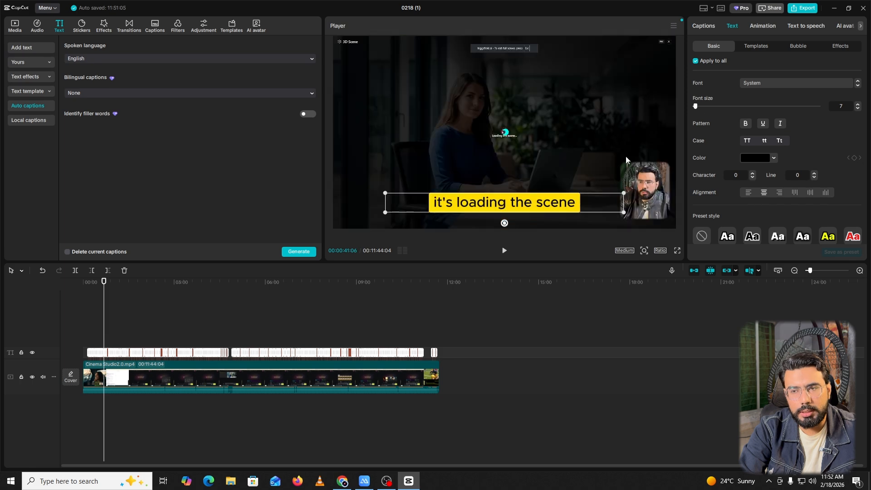
{"action": "left_click", "coordinate": [177, 352]}
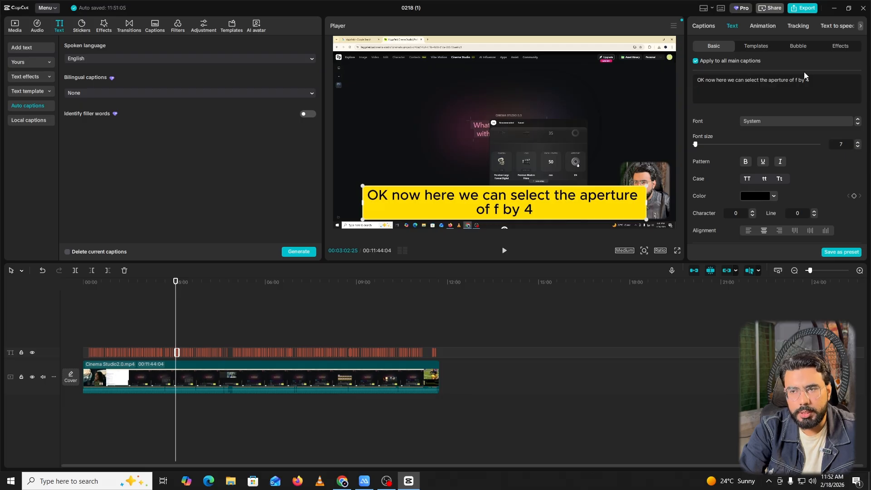
{"action": "left_click", "coordinate": [706, 26]}
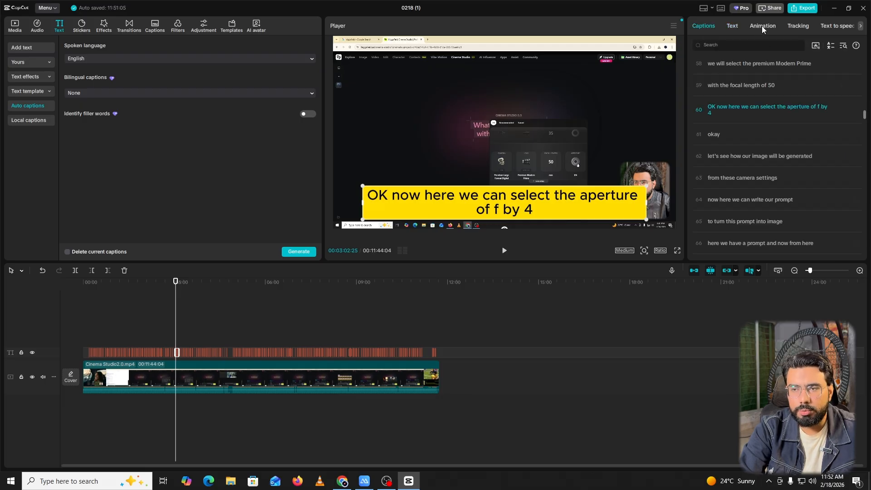
{"action": "left_click", "coordinate": [764, 25]}
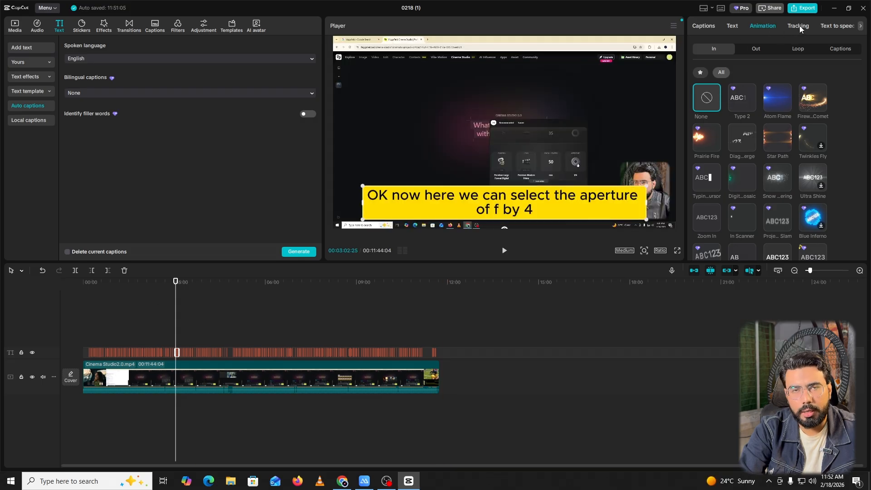
{"action": "left_click", "coordinate": [709, 26]}
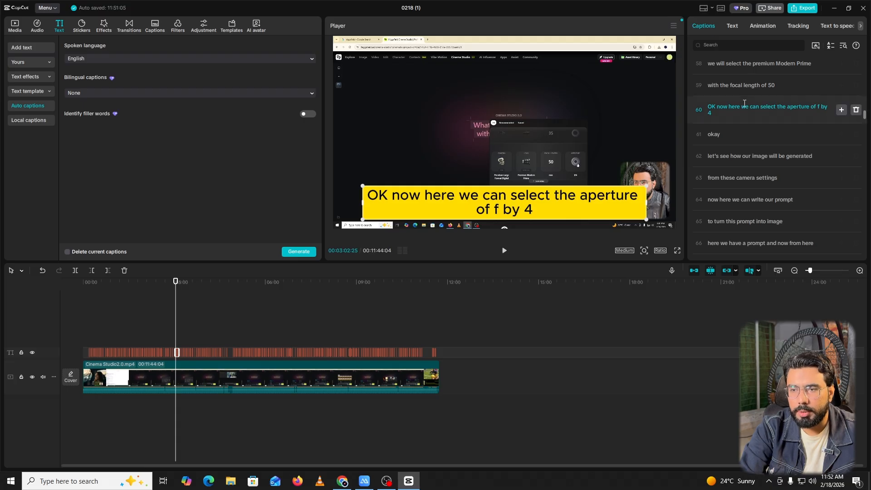
Step: In caption 7, replace the misheard word 'Sanma' with 'cinema'
{"action": "scroll", "coordinate": [744, 103], "scroll_direction": "up", "scroll_amount": 3}
{"action": "scroll", "coordinate": [744, 104], "scroll_direction": "up", "scroll_amount": 8}
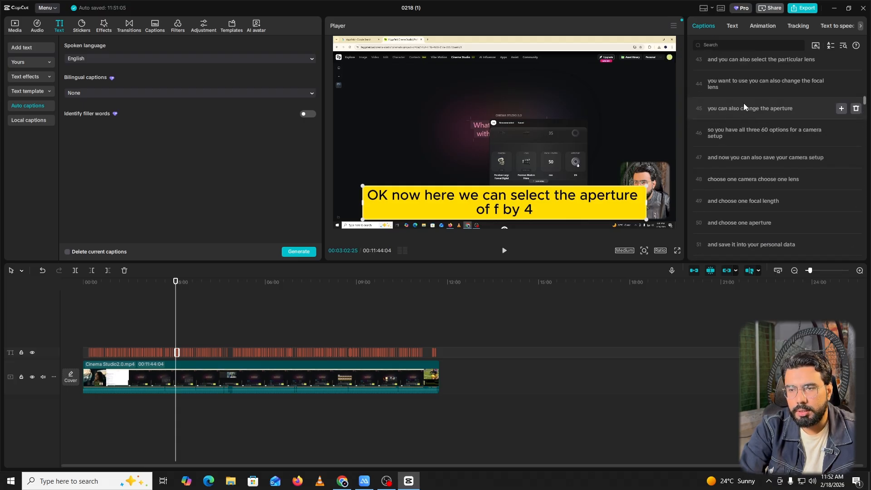
{"action": "scroll", "coordinate": [744, 102], "scroll_direction": "up", "scroll_amount": 6}
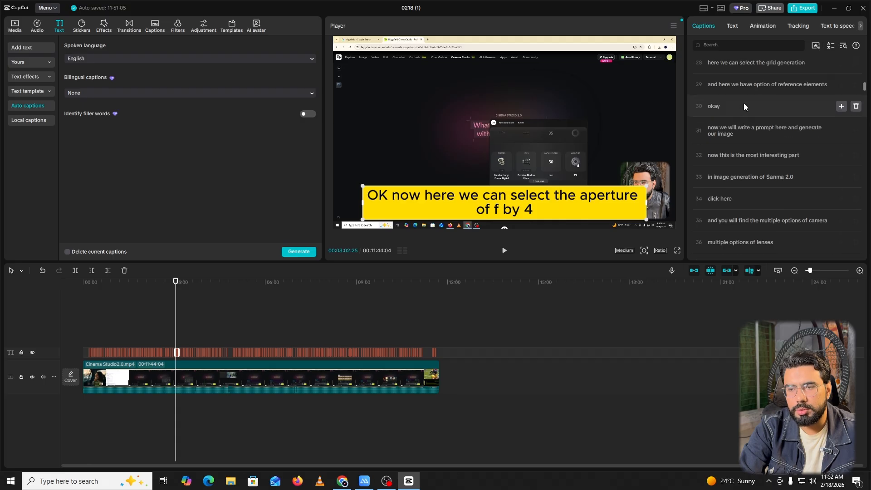
{"action": "scroll", "coordinate": [744, 102], "scroll_direction": "up", "scroll_amount": 6}
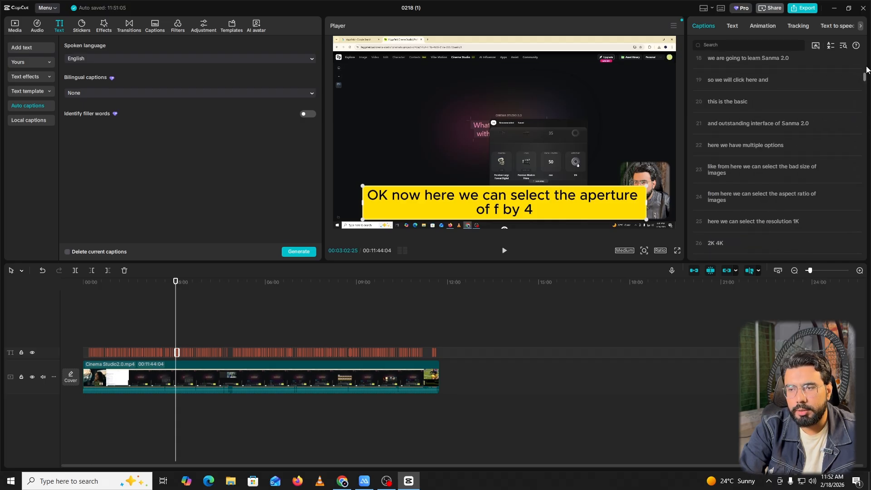
{"action": "scroll", "coordinate": [859, 57], "scroll_direction": "up", "scroll_amount": 3}
{"action": "scroll", "coordinate": [771, 108], "scroll_direction": "down", "scroll_amount": 2}
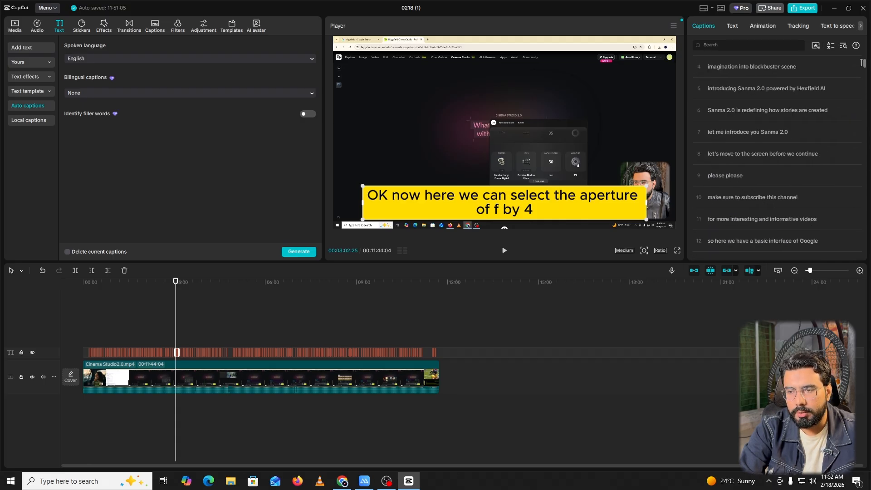
{"action": "double_click", "coordinate": [767, 132]}
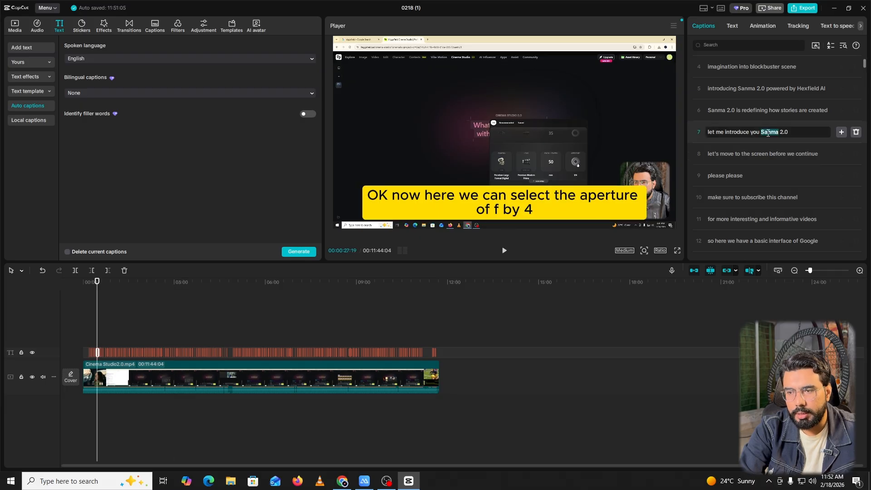
{"action": "type", "text": "cinema"}
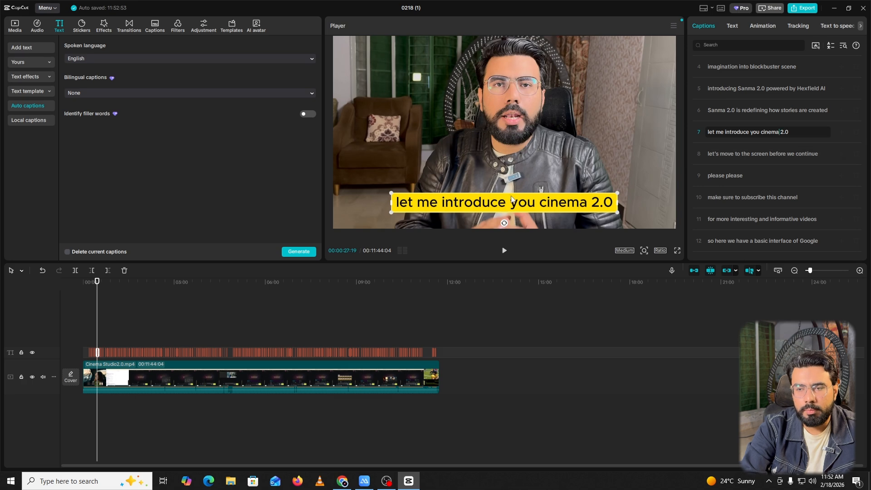
{"action": "scroll", "coordinate": [791, 134], "scroll_direction": "down", "scroll_amount": 3}
{"action": "scroll", "coordinate": [790, 135], "scroll_direction": "down", "scroll_amount": 9}
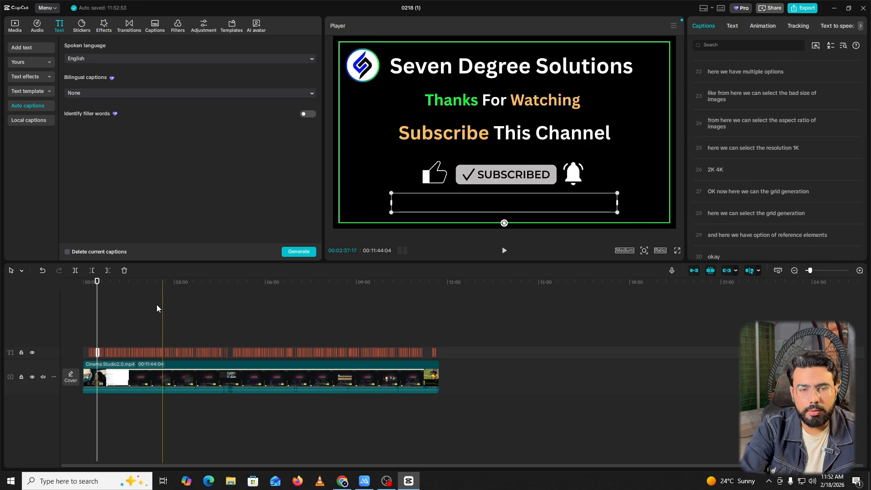
Step: Deselect the caption, move the playhead to 00:00, and show the Auto captions options
{"action": "left_click", "coordinate": [124, 320]}
{"action": "left_click", "coordinate": [84, 320]}
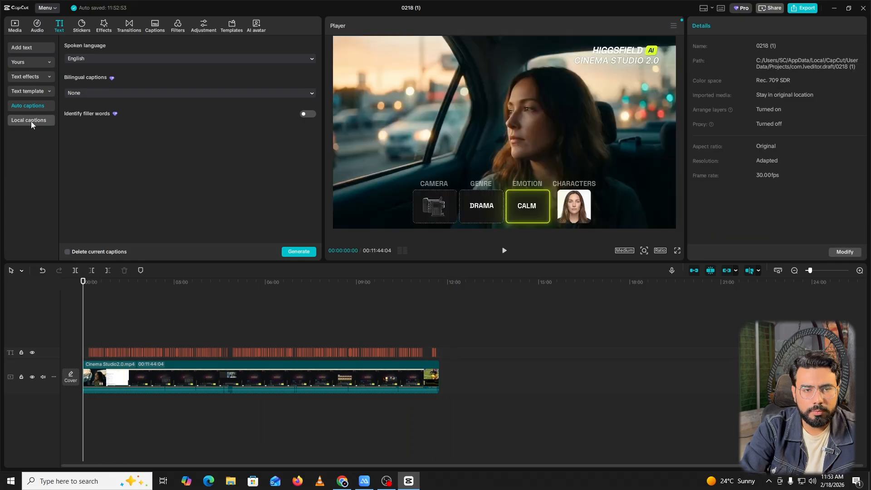
{"action": "left_click", "coordinate": [31, 120]}
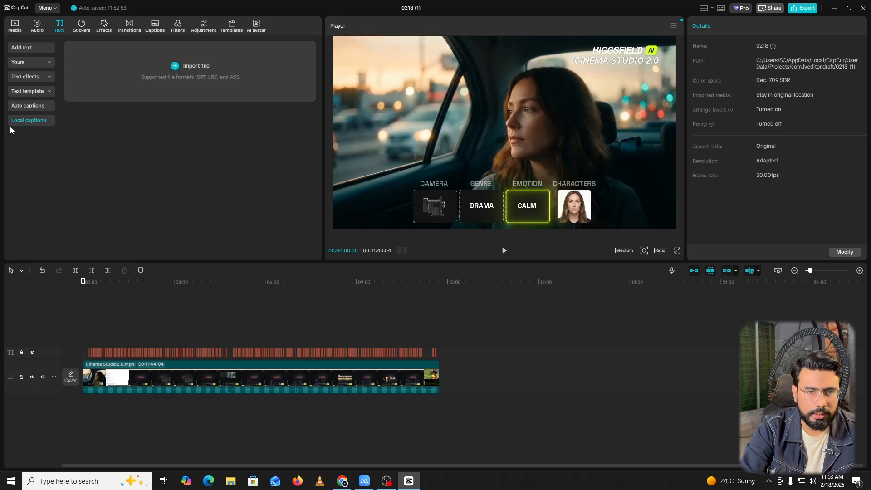
{"action": "left_click", "coordinate": [23, 103]}
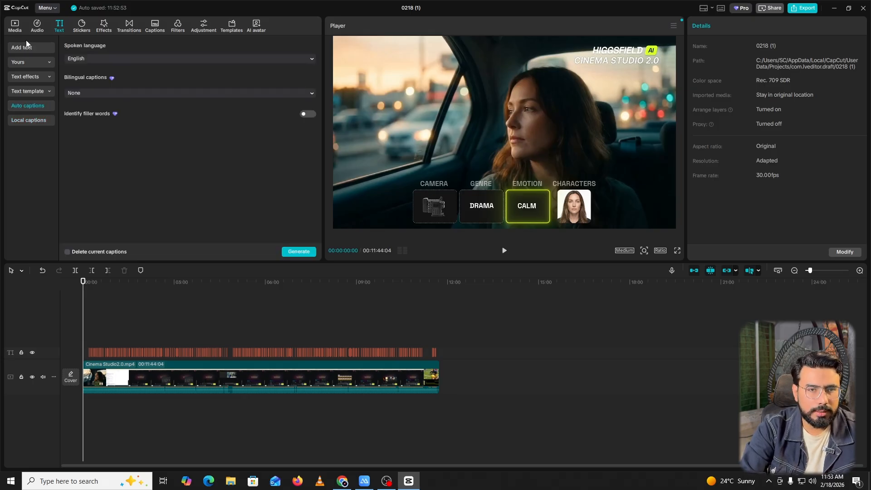